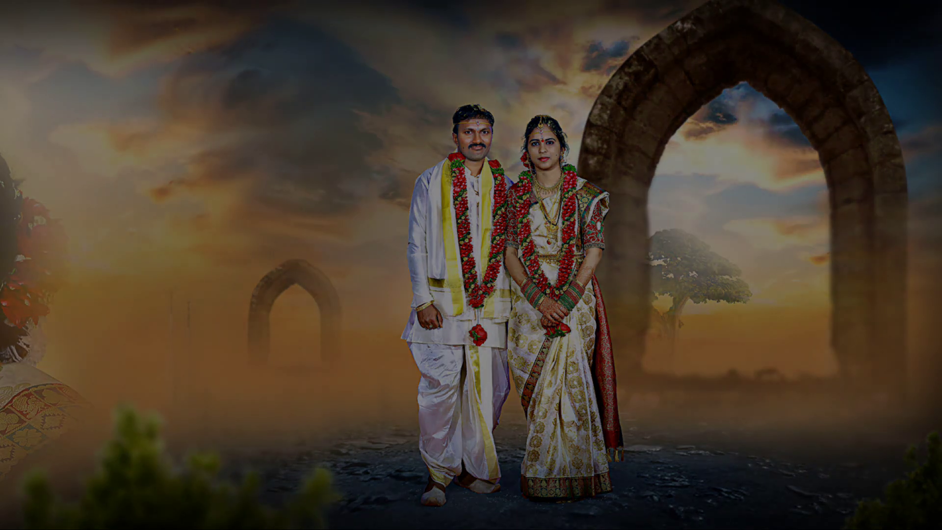
- Scroll to the video description and follow the viwright.com free download link to adf.ly
scroll(378, 254, down, 1)
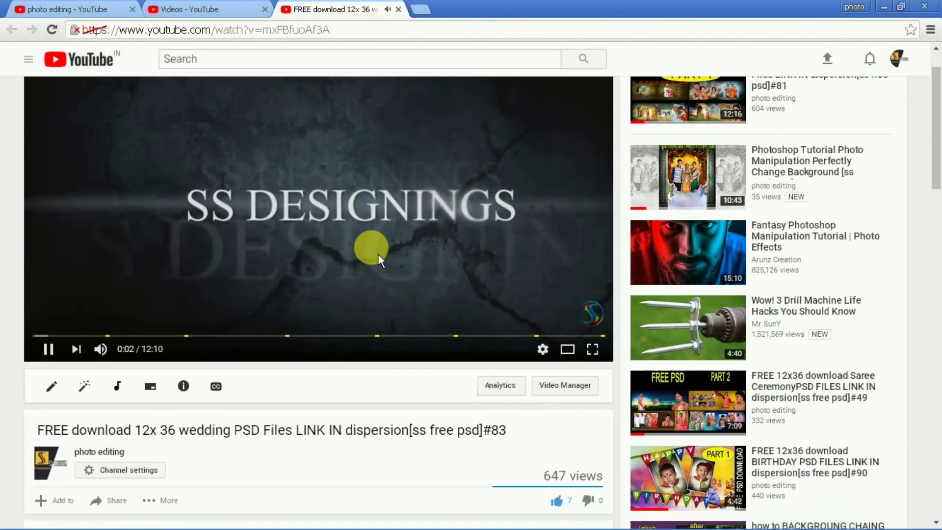
scroll(299, 314, down, 1)
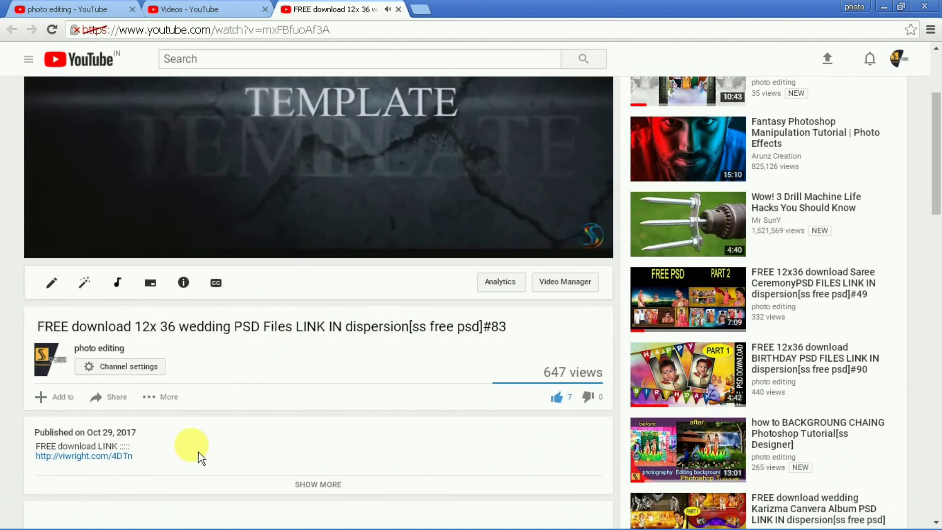
click(120, 460)
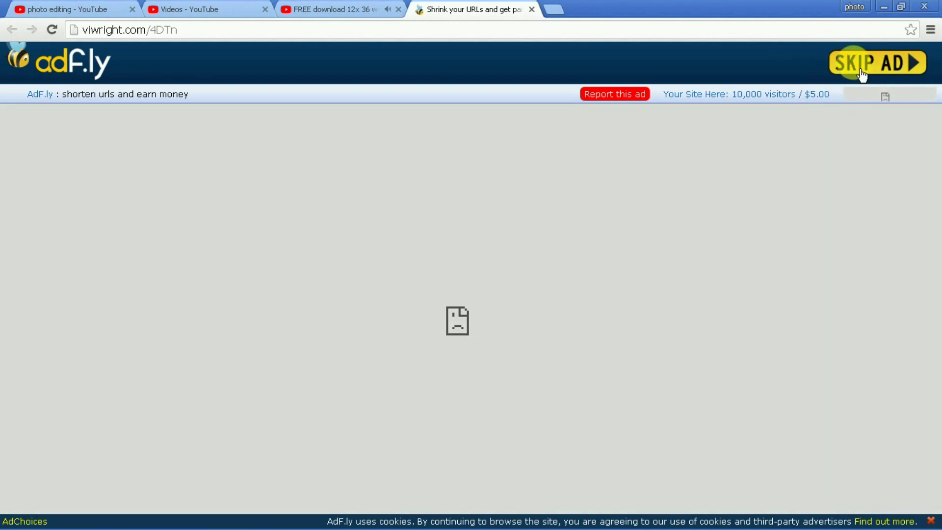
- Skip the adf.ly ad and download 83.rar from Google Drive despite the virus-scan warning
click(862, 75)
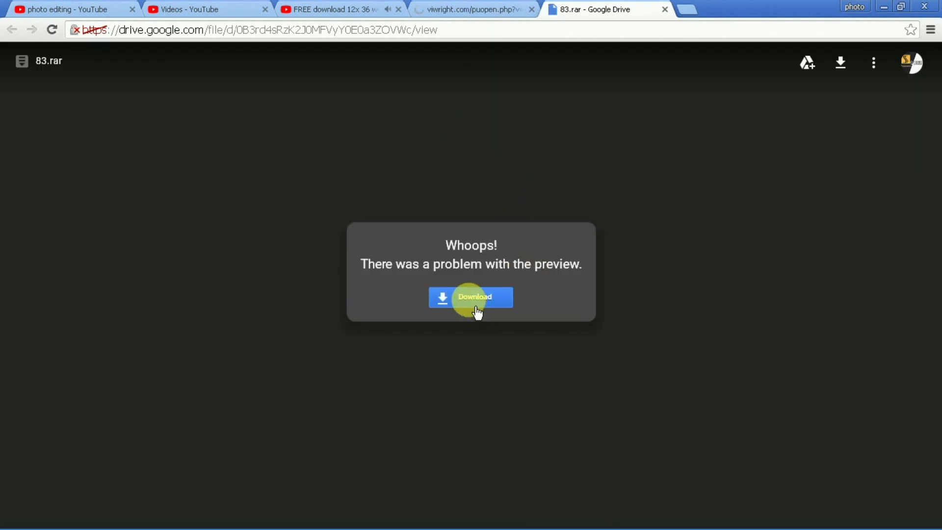
click(475, 306)
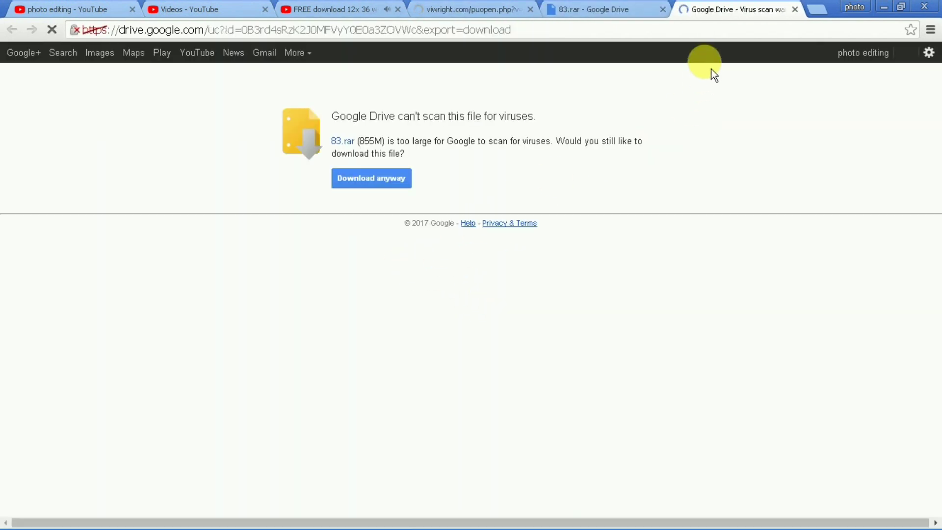
click(375, 187)
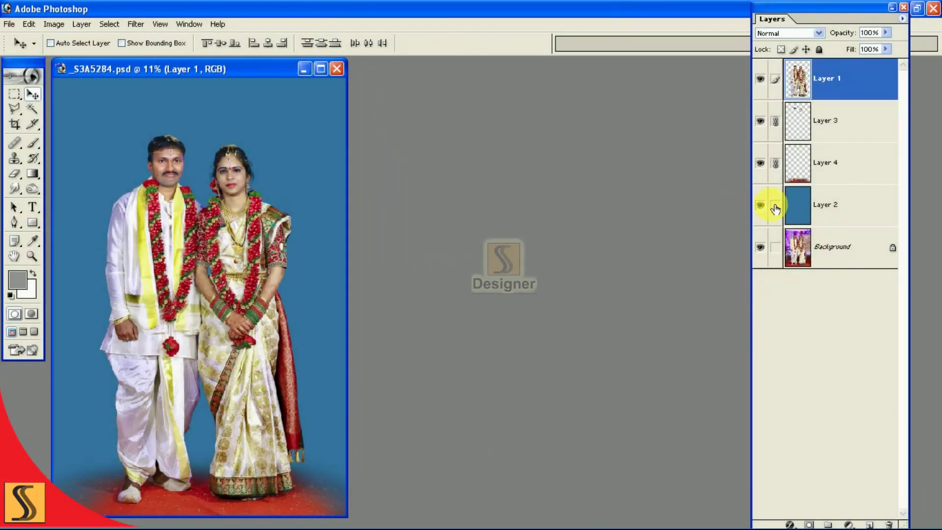
click(763, 205)
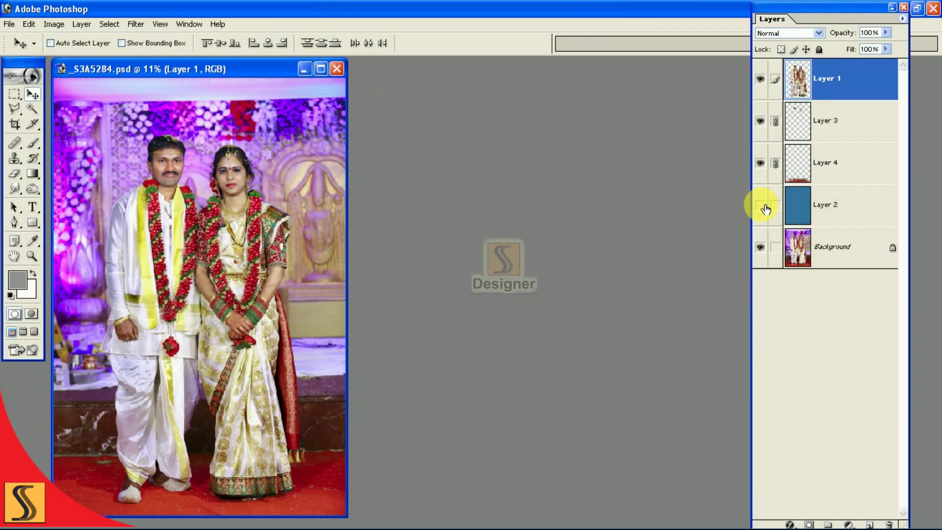
- Compare the couple with and without Layer 2's blue backdrop, leaving it visible, and hide panels
click(764, 205)
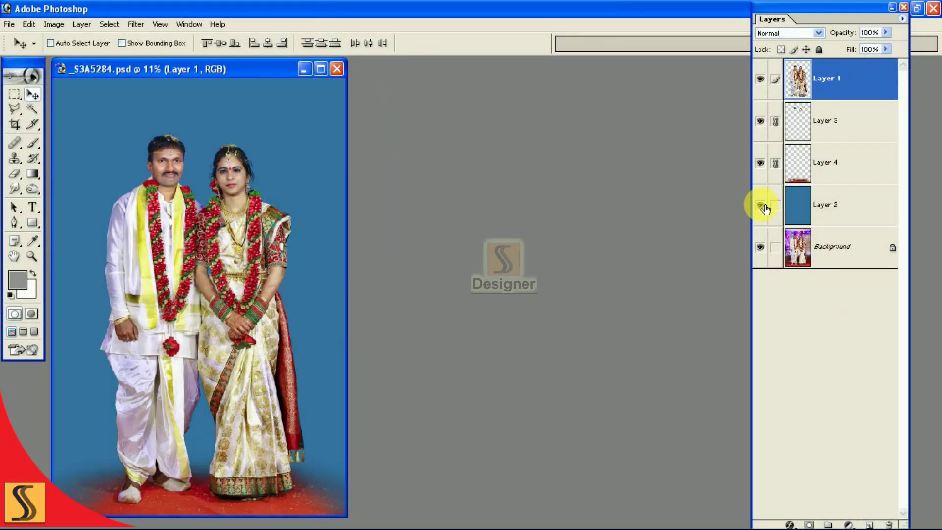
click(761, 205)
click(758, 207)
key(Tab)
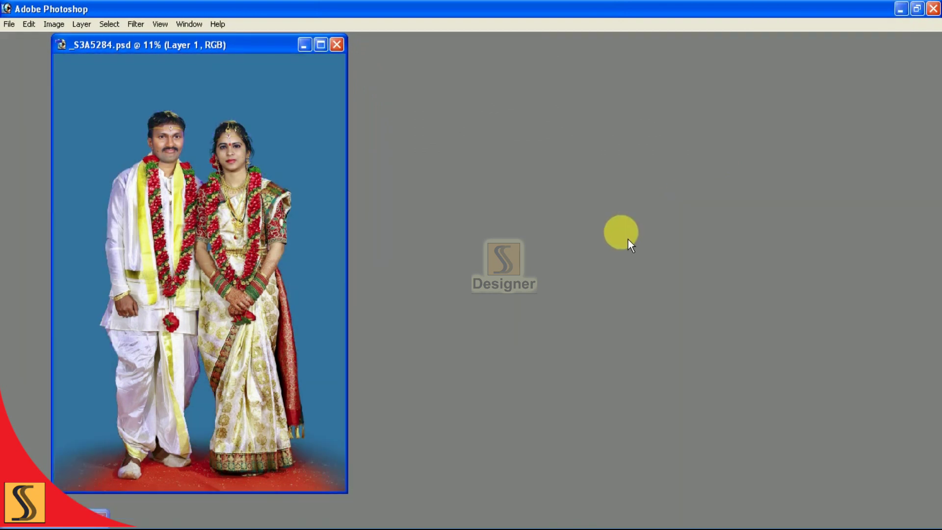
- Confirm the blank Untitled-1 spread is 36 × 12 inches at 300 ppi without changing it
key(ctrl+Tab)
right_click(464, 73)
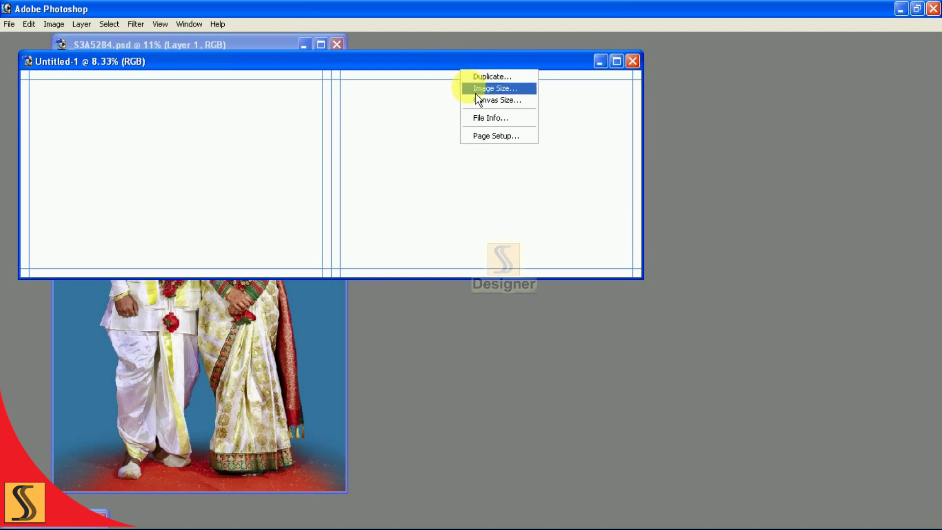
click(478, 93)
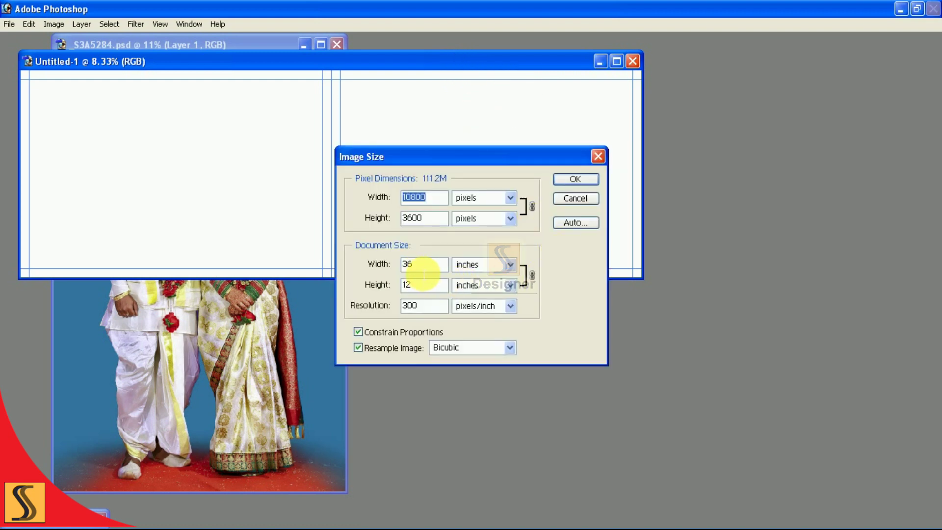
click(579, 200)
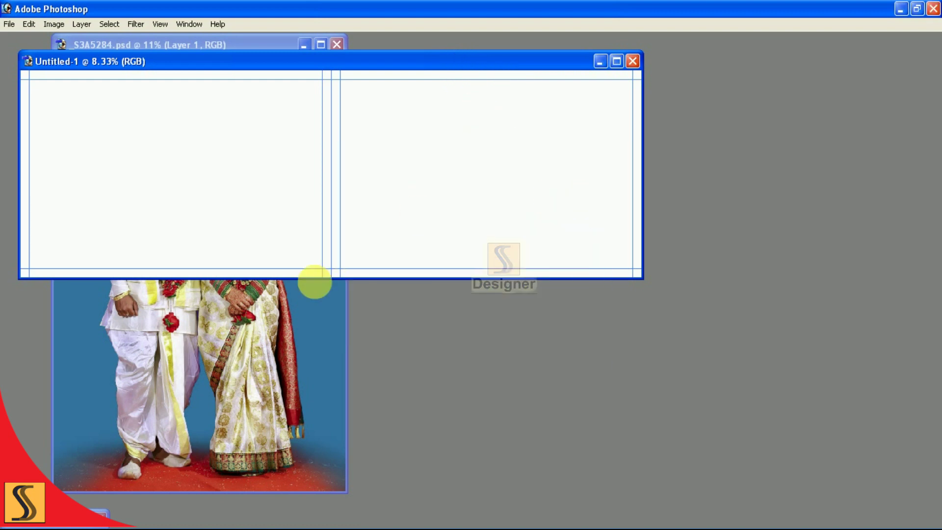
- Copy the couple layer from the stage photo into the blank spread
click(295, 314)
drag(289, 46, 684, 107)
key(F7)
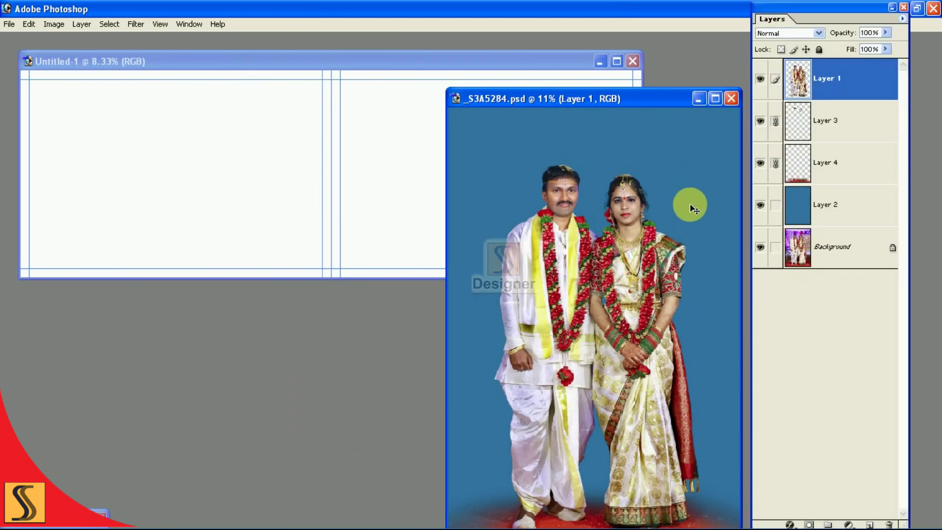
key(F7)
drag(552, 276, 220, 173)
- Close the original couple photo and fit the whole spread in view
click(488, 311)
key(ctrl+w)
key(f)
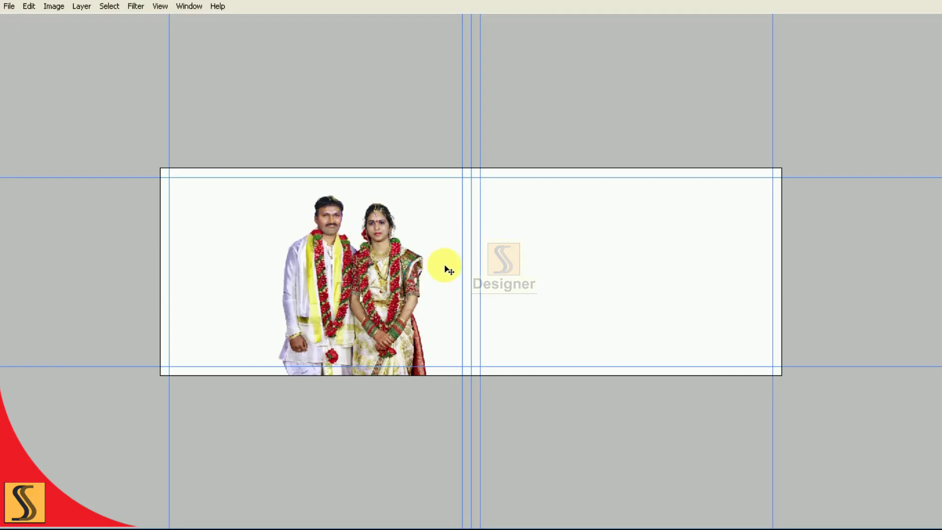
key(ctrl+0)
- Scale and move the couple onto the right page, standing near its bottom edge
key(ctrl+t)
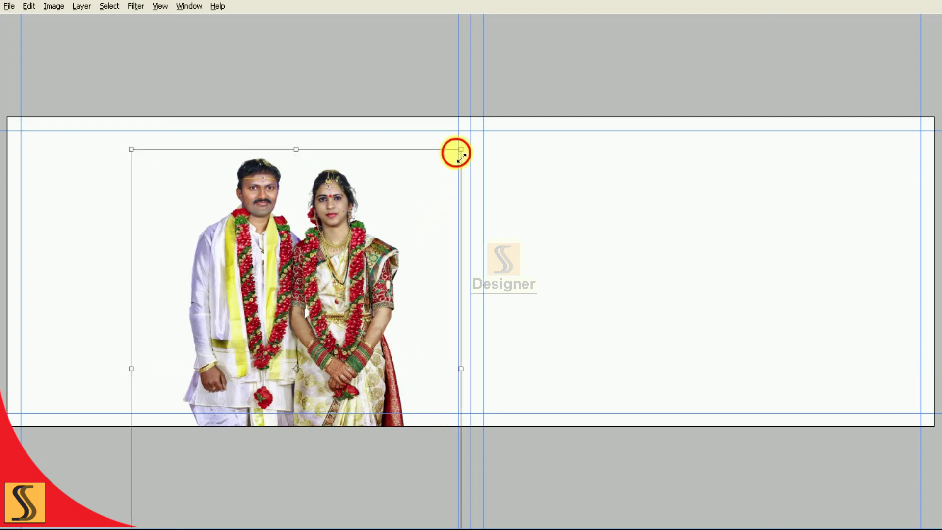
drag(456, 151, 380, 248)
mouse_move(334, 343)
mouse_down()
mouse_move(652, 259)
mouse_move(671, 263)
mouse_up()
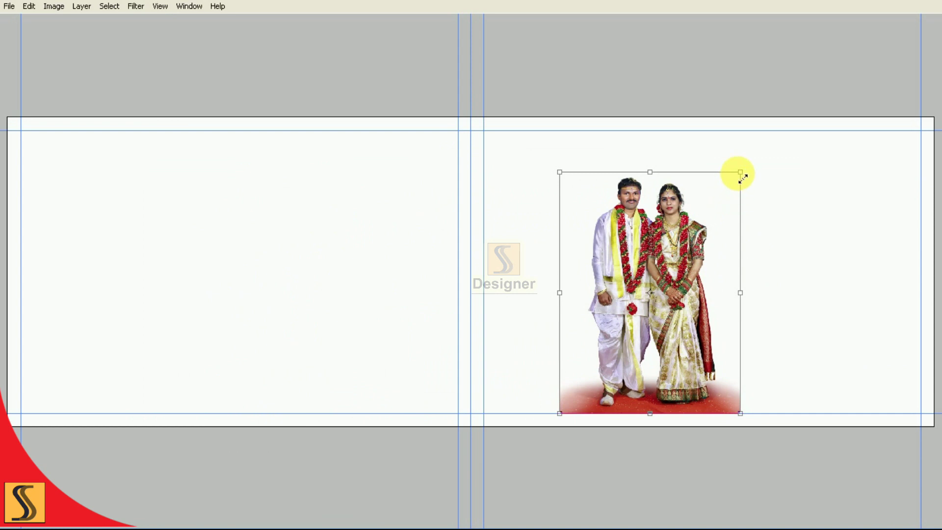
drag(749, 173, 747, 173)
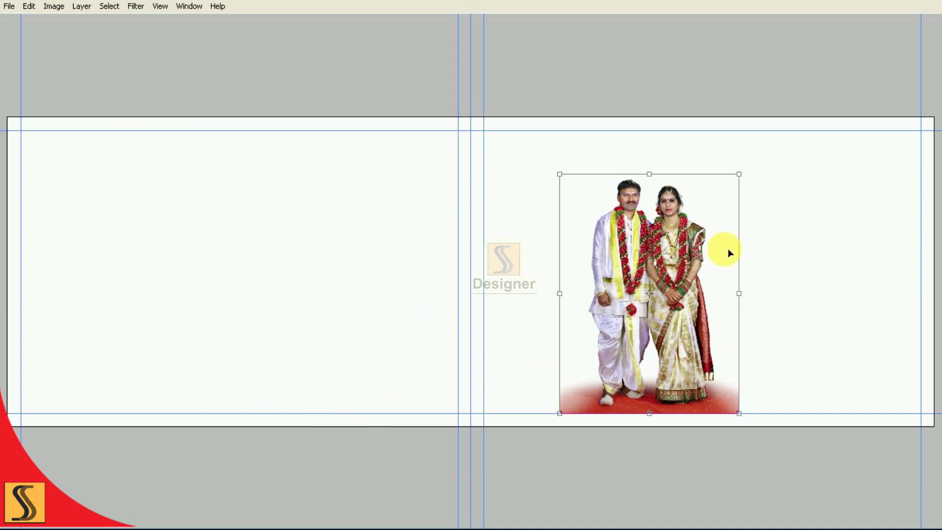
key(ctrl+plus)
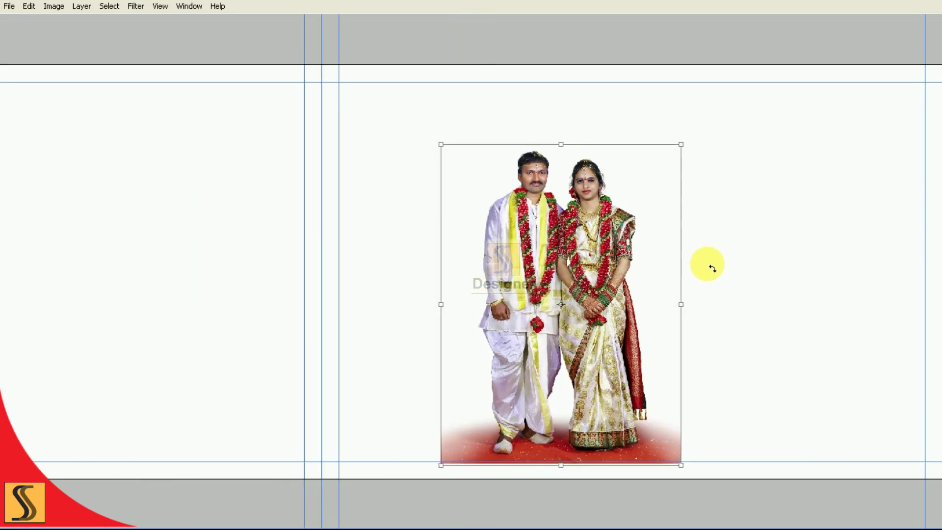
drag(688, 148, 696, 147)
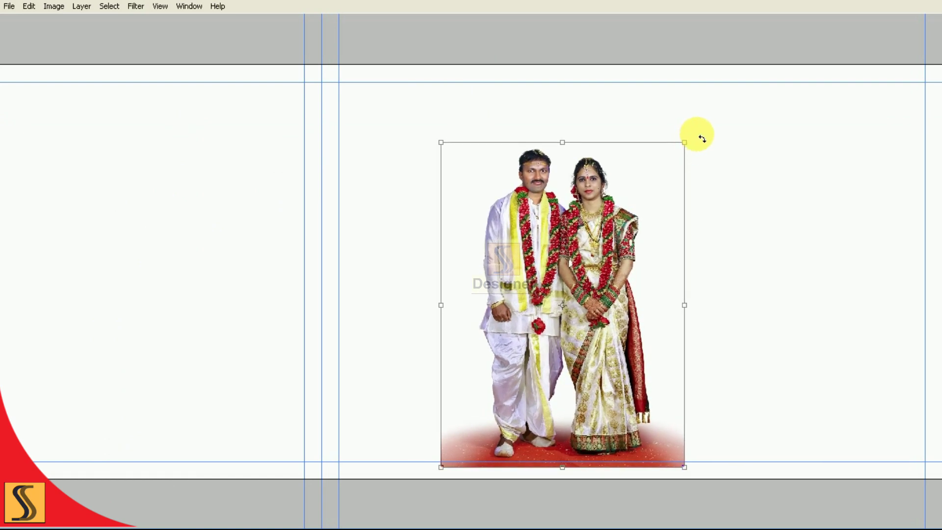
key(ctrl+0)
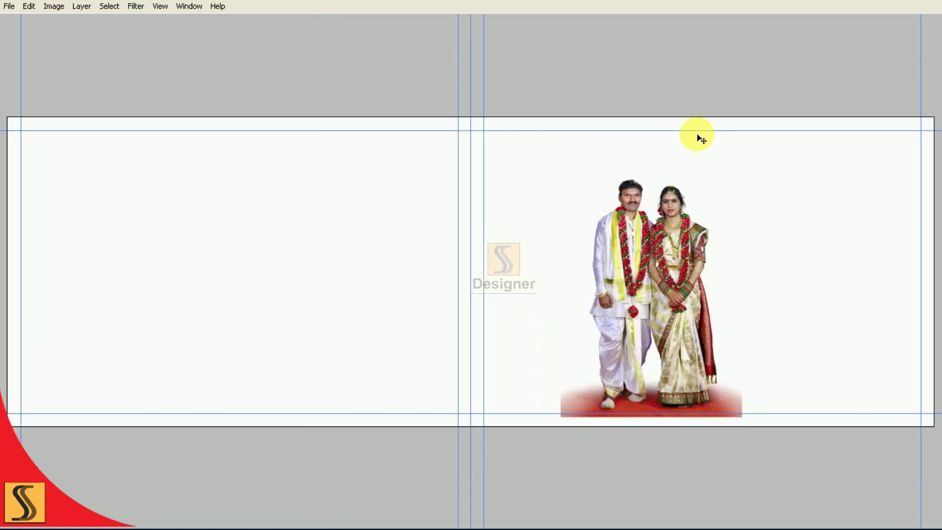
- Copy the sunset sky photo 1080p-hd-6.jpg into the spread
key(f)
key(f)
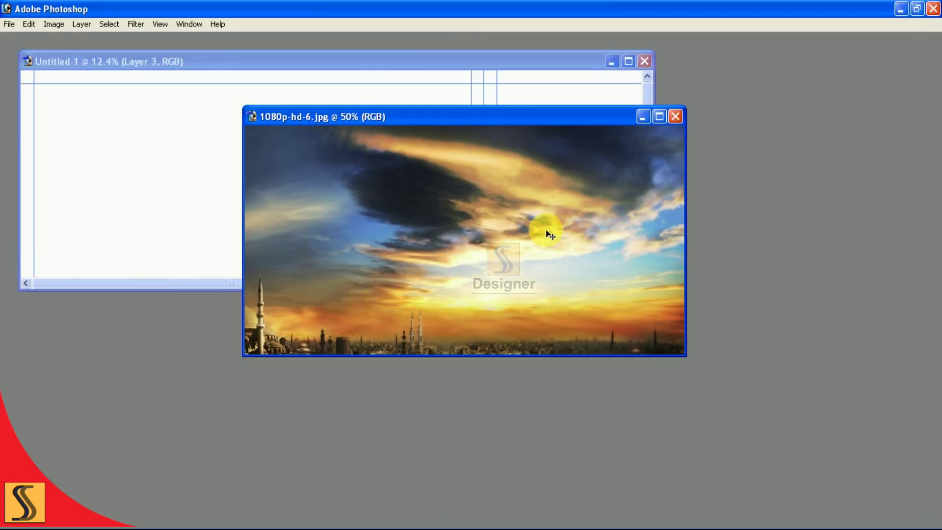
drag(555, 126, 552, 235)
drag(579, 173, 580, 174)
key(f)
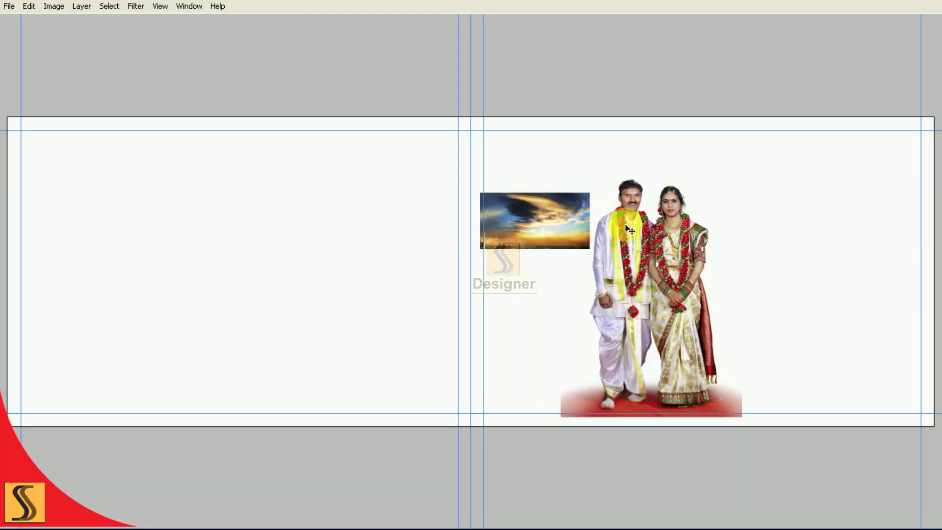
- Scale and stretch the sky across the upper middle of the spread
key(ctrl+t)
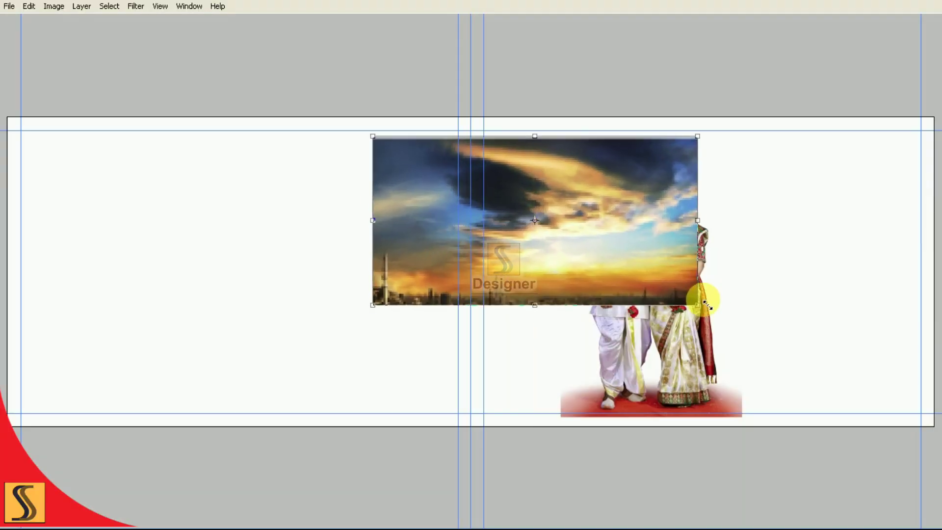
drag(595, 257, 726, 325)
drag(651, 330, 649, 363)
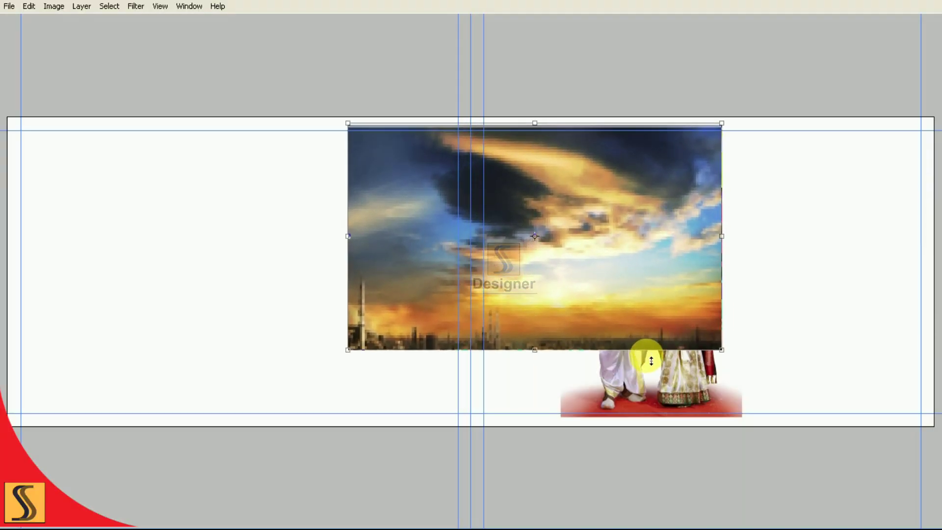
drag(656, 130, 657, 112)
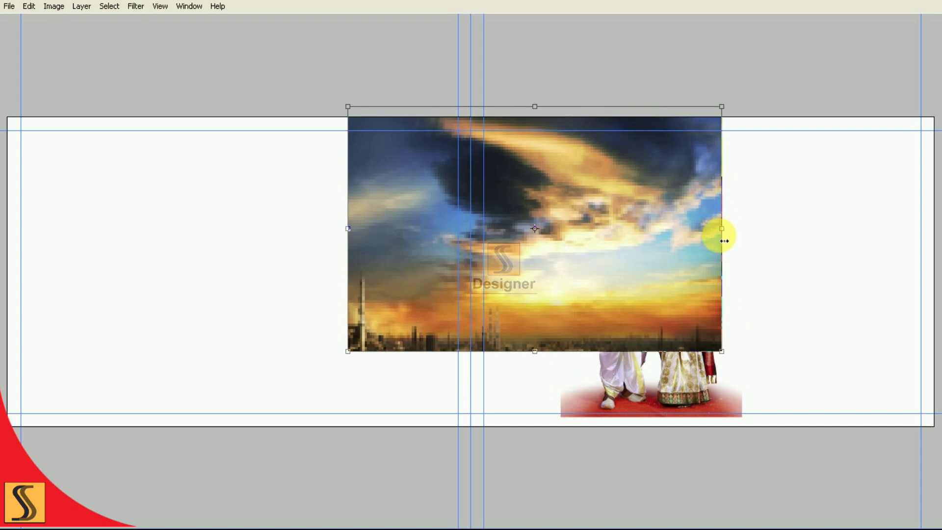
drag(722, 238, 717, 238)
double_click(641, 240)
drag(651, 278, 671, 278)
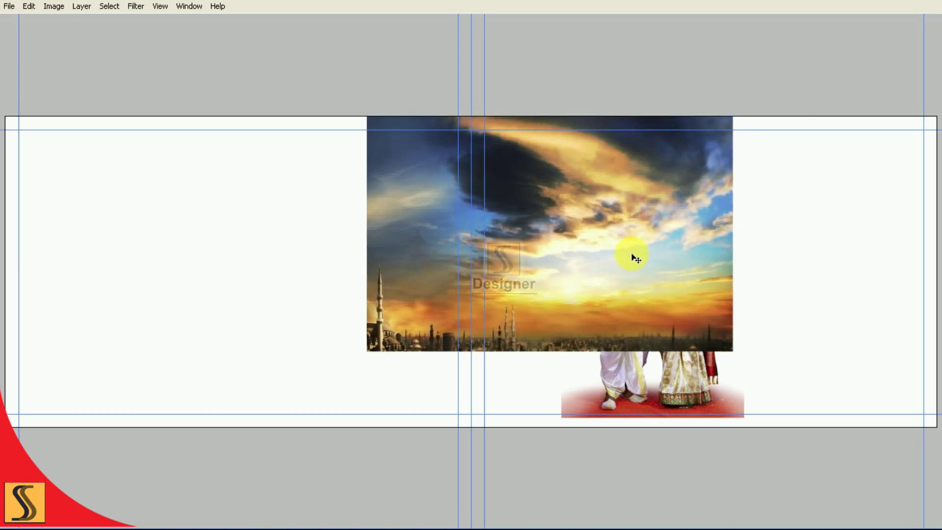
- Send the sky layer below the couple in the layer stack
key(ctrl+plus)
key(ctrl+bracketleft)
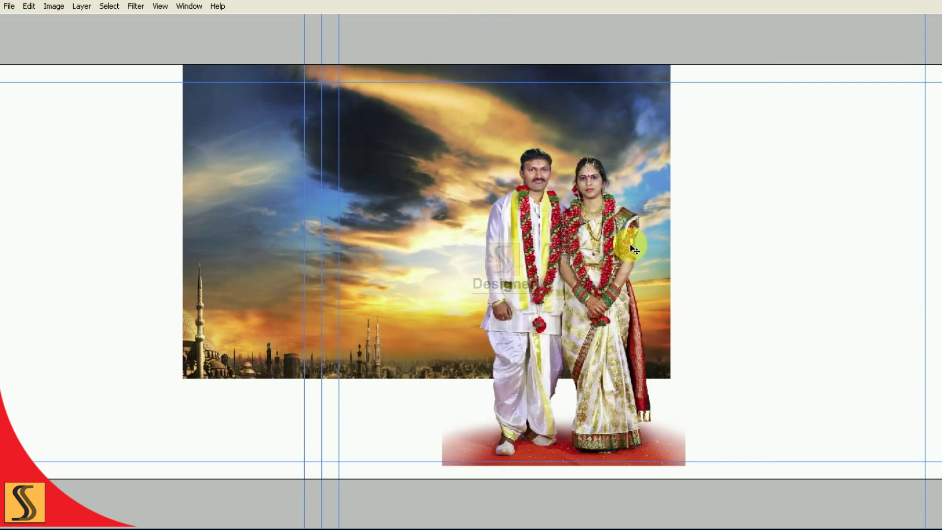
key(F7)
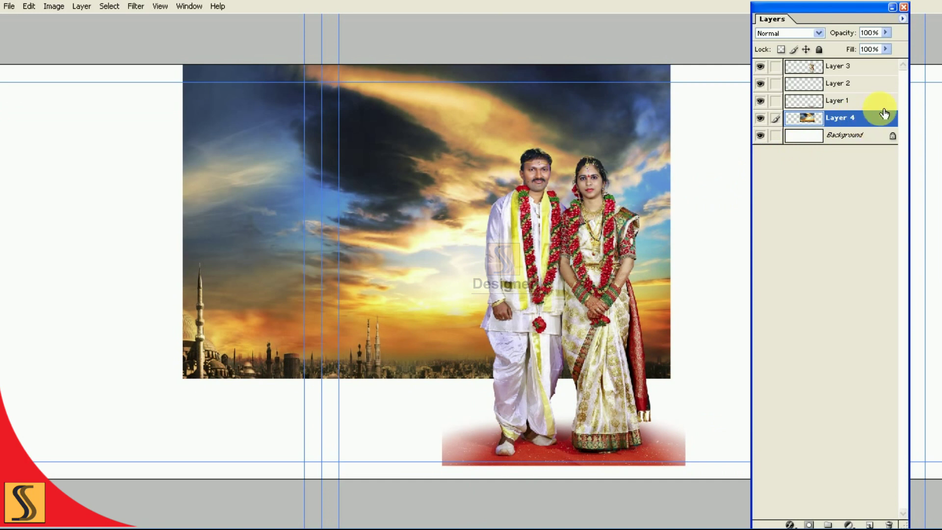
- Duplicate the sunset sky layer
click(903, 18)
click(879, 61)
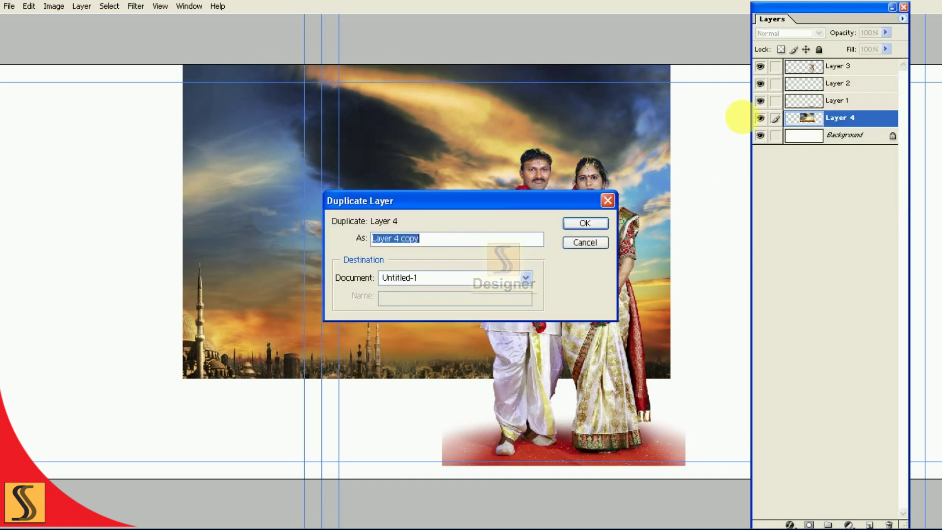
key(Return)
key(F7)
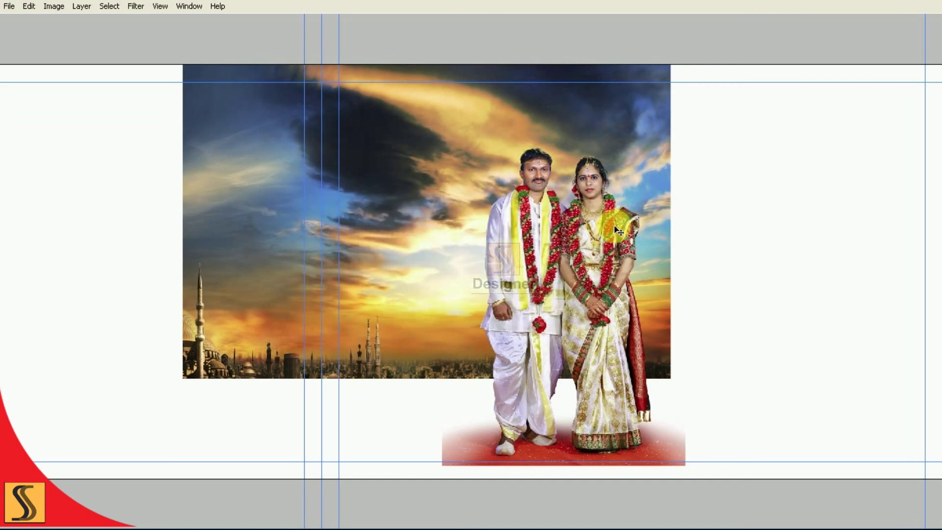
- Flip the sky copy horizontally and move it to the right
key(ctrl+t)
right_click(666, 183)
click(736, 314)
drag(398, 292, 740, 305)
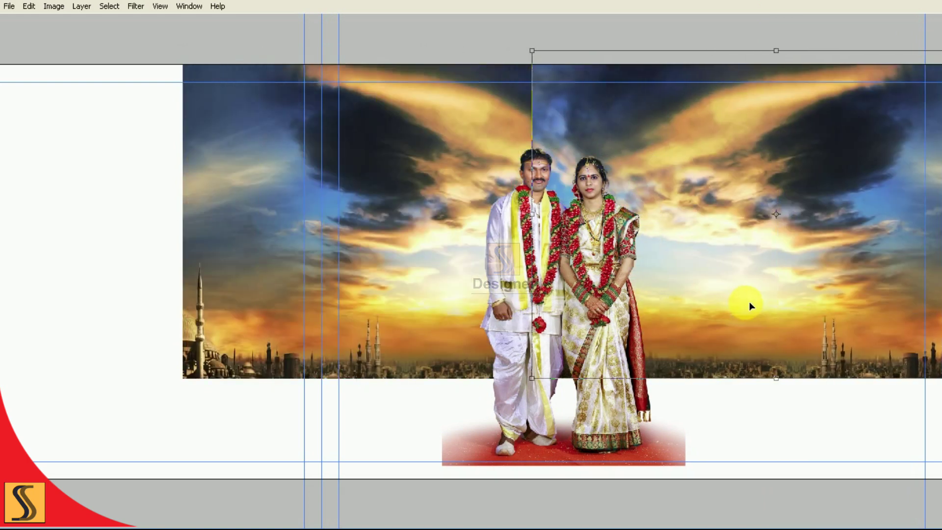
- Enlarge the mirrored sky to fill the right page from the top edge
key(ctrl+0)
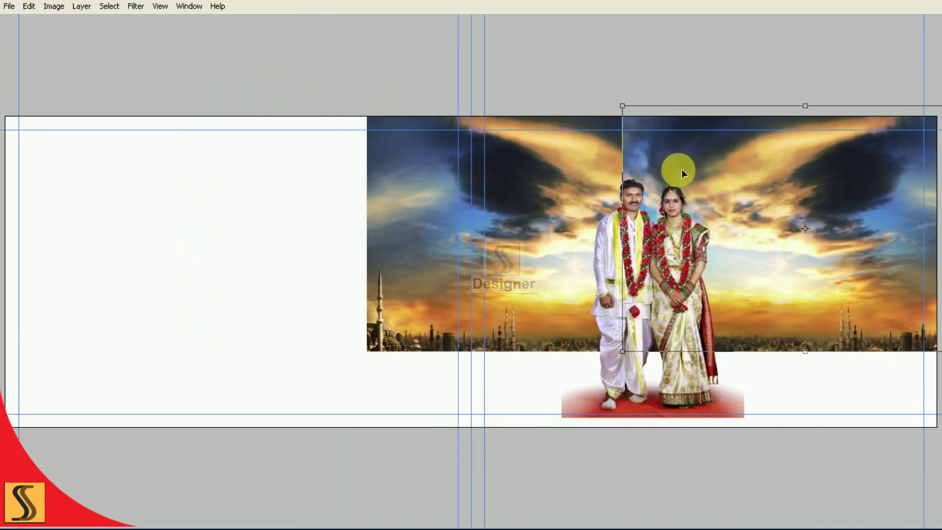
drag(623, 106, 522, 30)
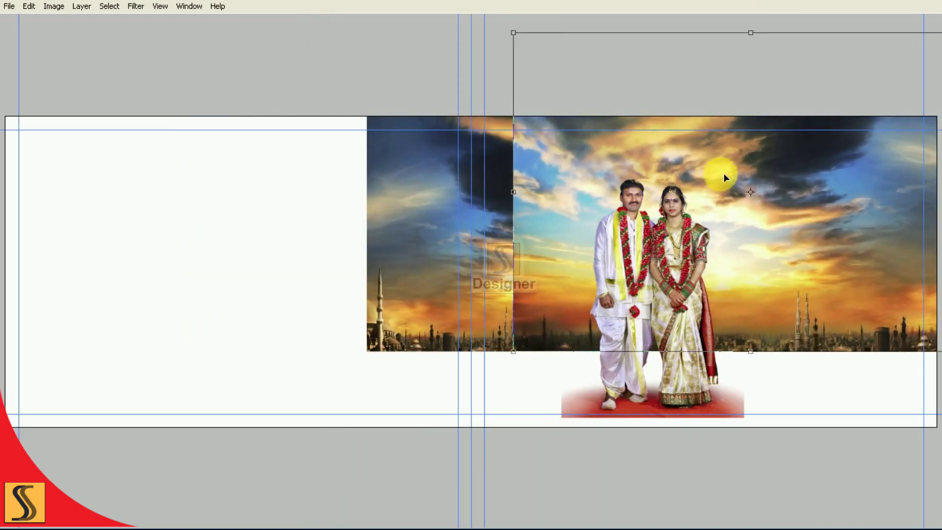
drag(731, 216, 768, 219)
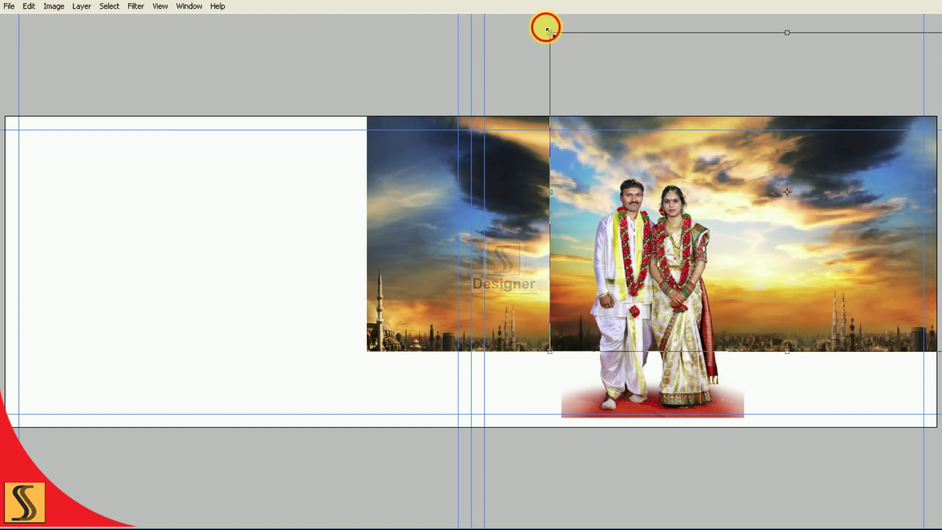
drag(549, 32, 523, 16)
key(ctrl+minus)
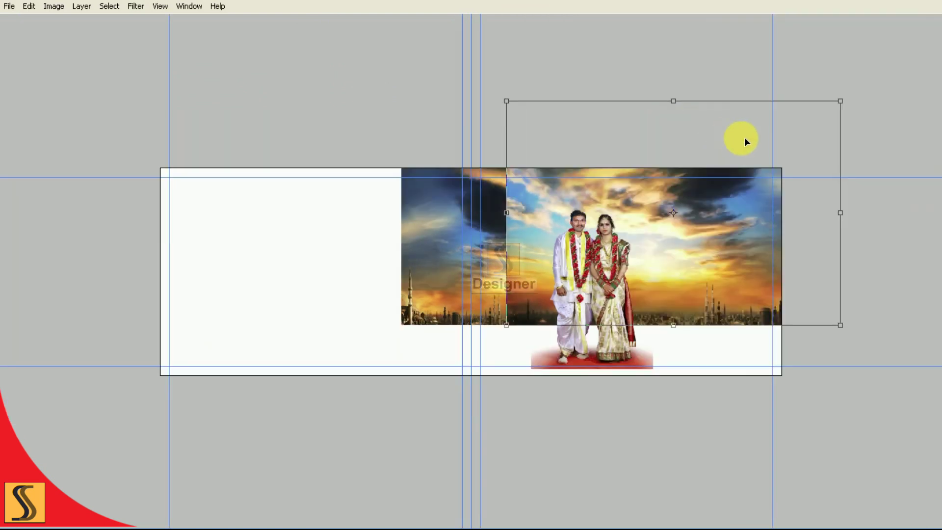
drag(722, 101, 722, 96)
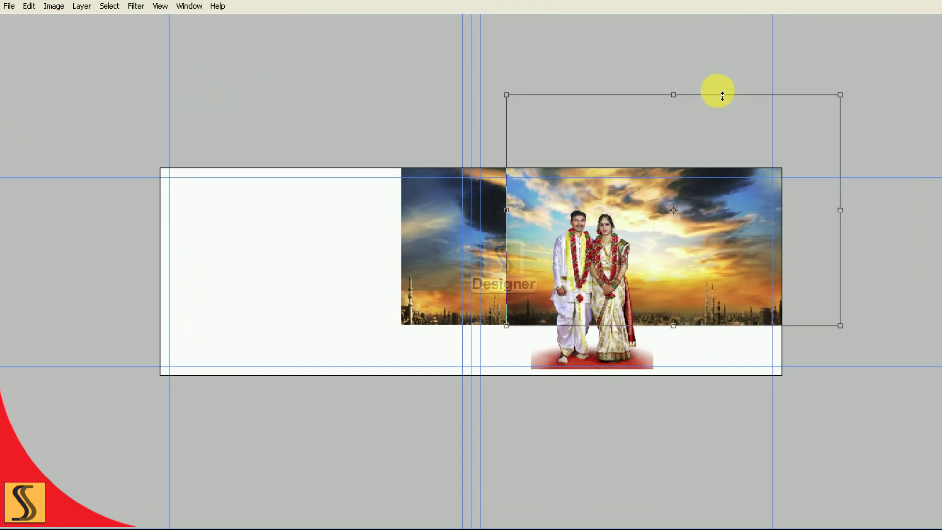
key(shift+Down)
key(ctrl+plus)
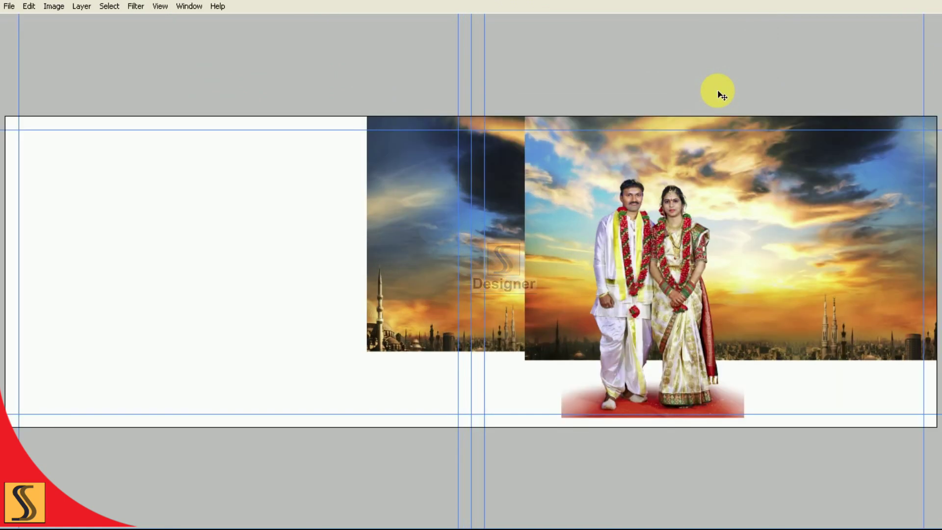
key(Tab)
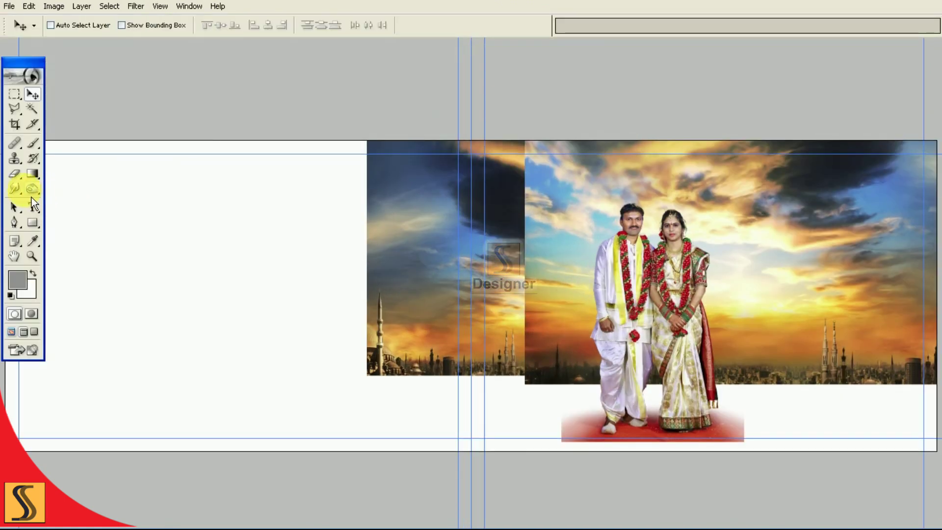
- Erase the sky copy's hard left edge and the grey strip beneath it
click(19, 175)
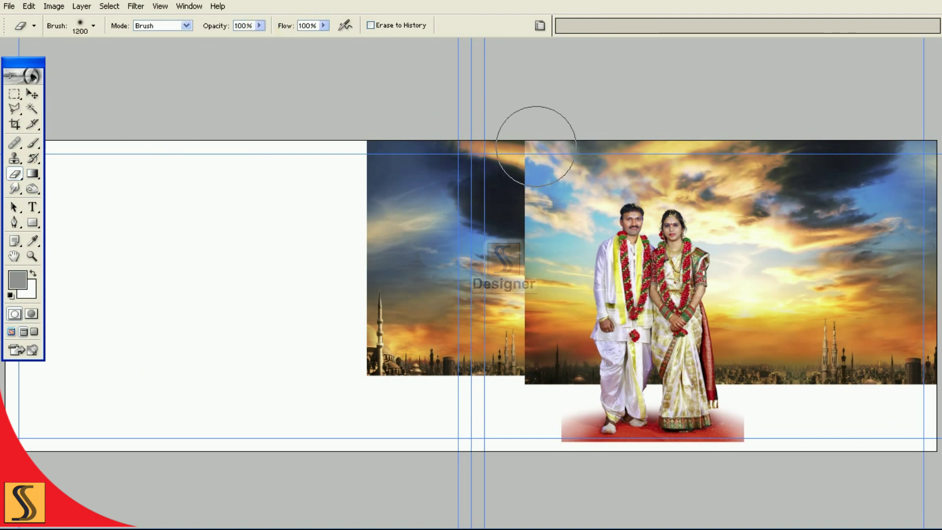
key(bracketright)
key(bracketright)
key(bracketright)
drag(538, 222, 554, 191)
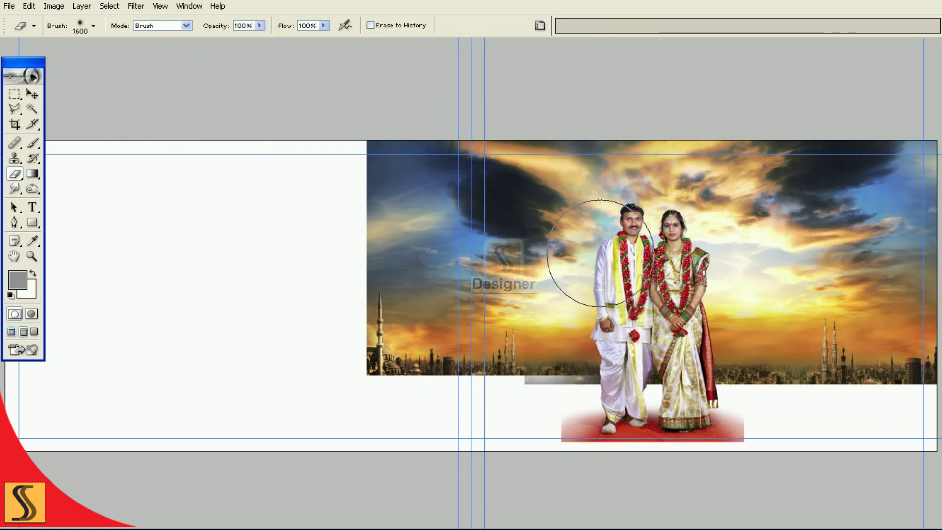
key(bracketleft)
key(bracketleft)
key(bracketleft)
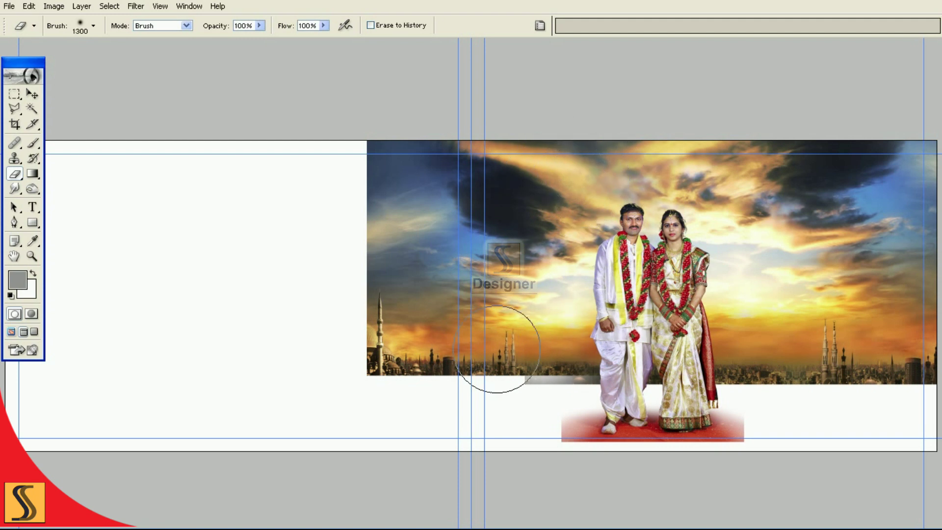
key(bracketleft)
key(bracketleft)
key(bracketleft)
drag(505, 399, 607, 409)
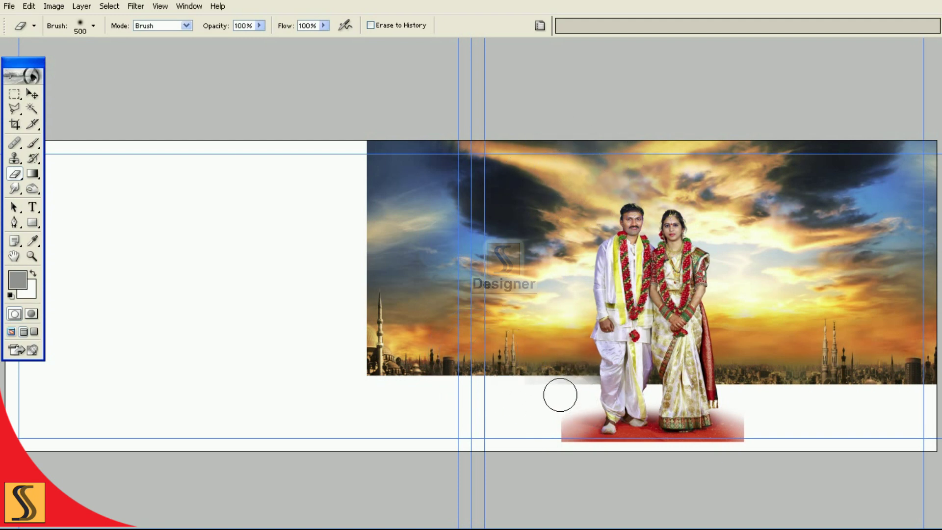
- Select the Background layer in the layer list
key(F7)
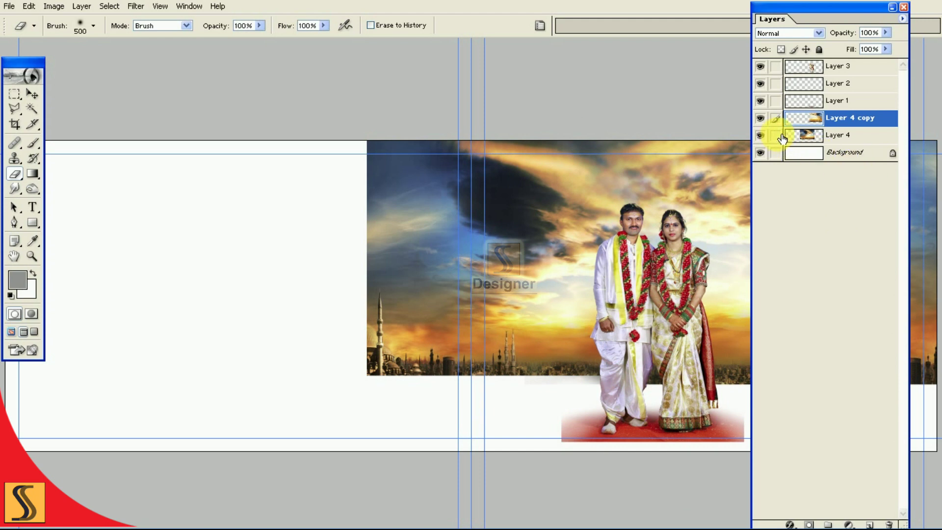
click(799, 153)
key(F7)
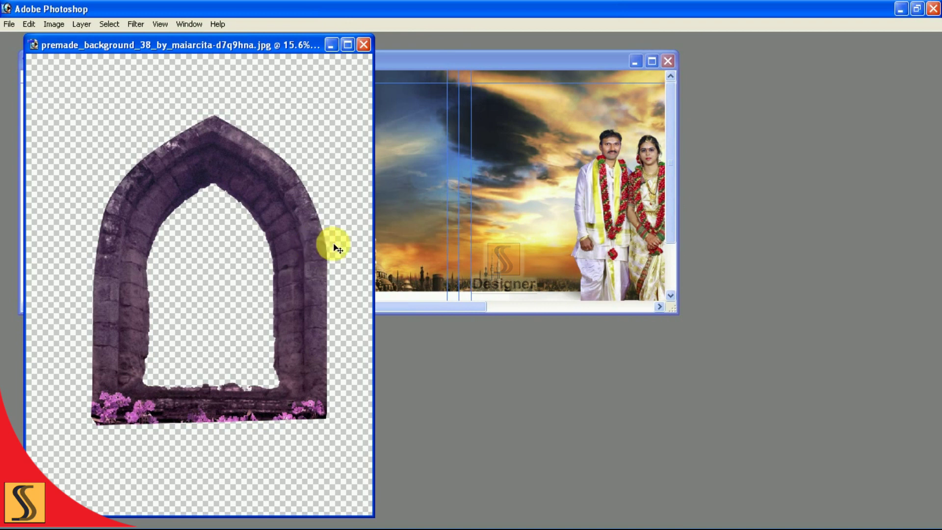
- Check the arch image's background layer, leaving it hidden so only the arch shows
key(super)
key(super)
key(F7)
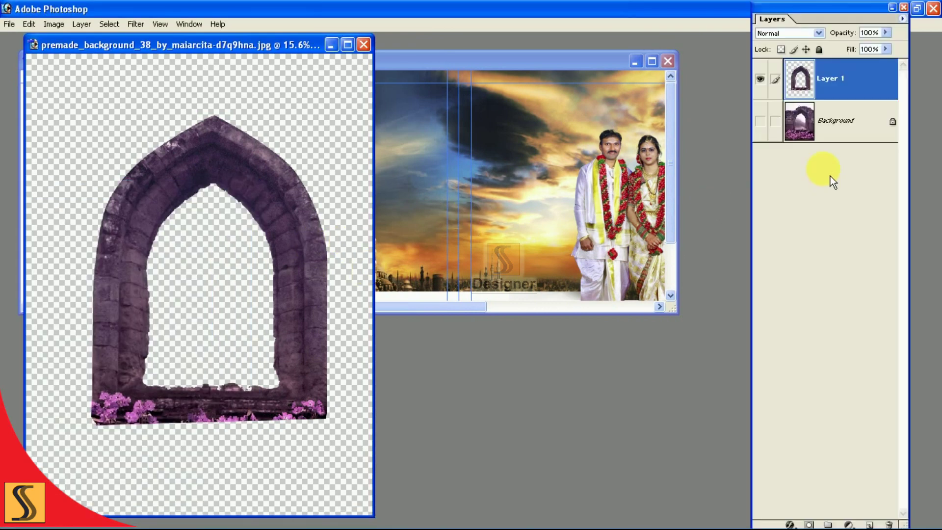
click(760, 121)
click(766, 127)
key(F7)
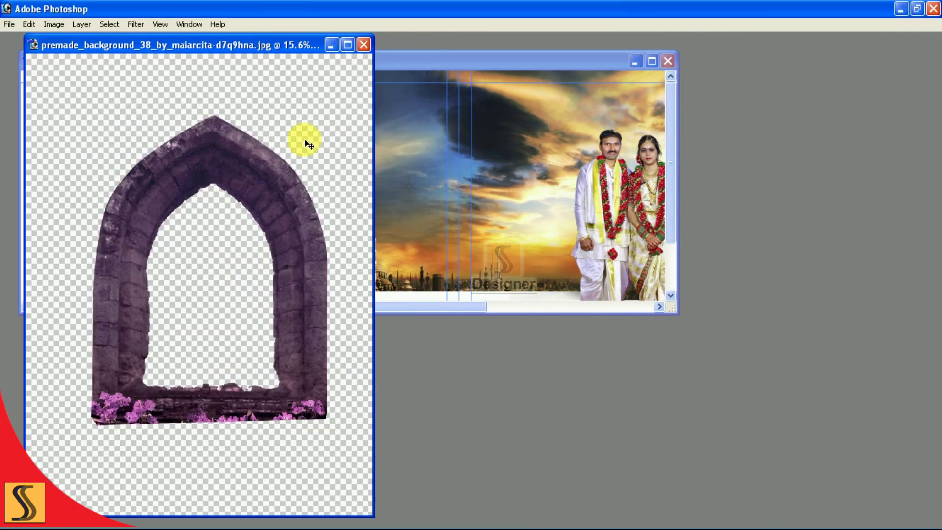
- Bring the stone arch into the spread above the sky layers, behind the couple
mouse_move(300, 228)
mouse_down()
mouse_move(270, 191)
mouse_move(491, 236)
mouse_up()
key(f)
key(f)
key(ctrl+plus)
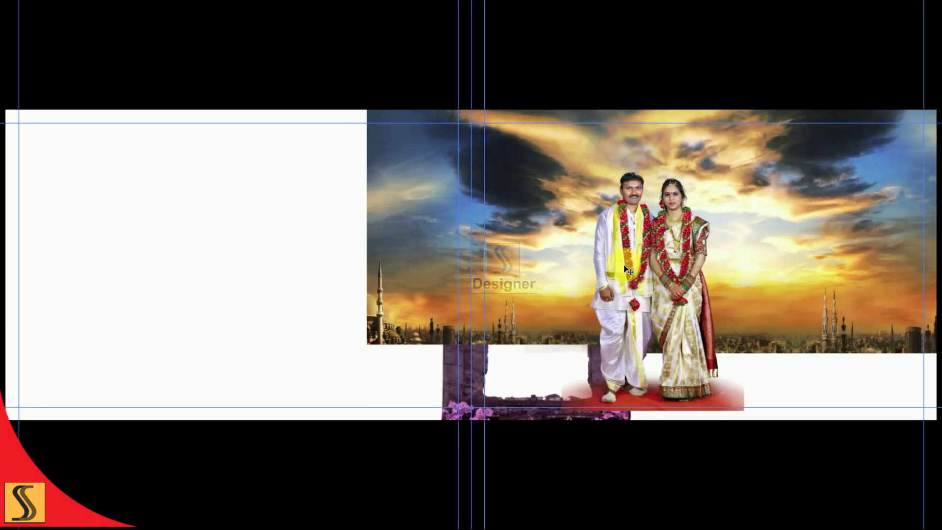
key(F7)
key(ctrl+bracketright)
key(ctrl+bracketright)
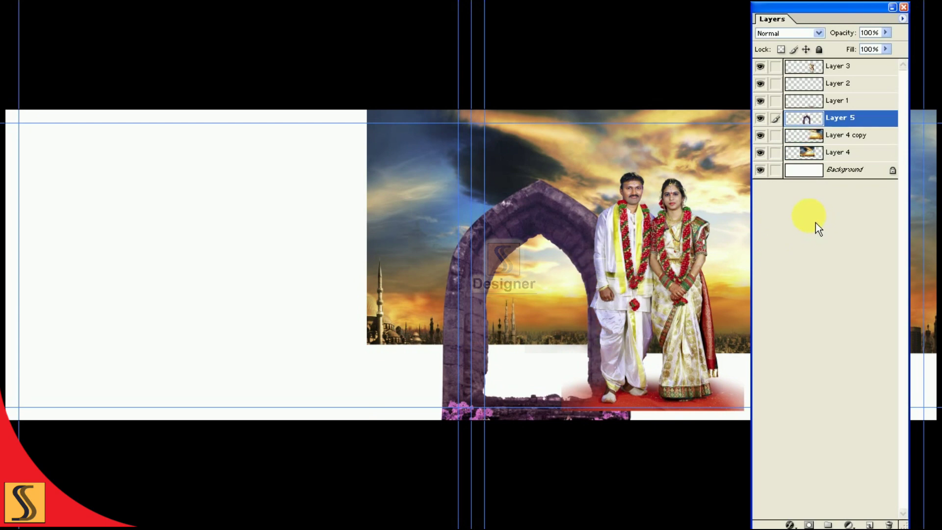
key(F7)
key(ctrl+plus)
scroll(612, 257, right, 3)
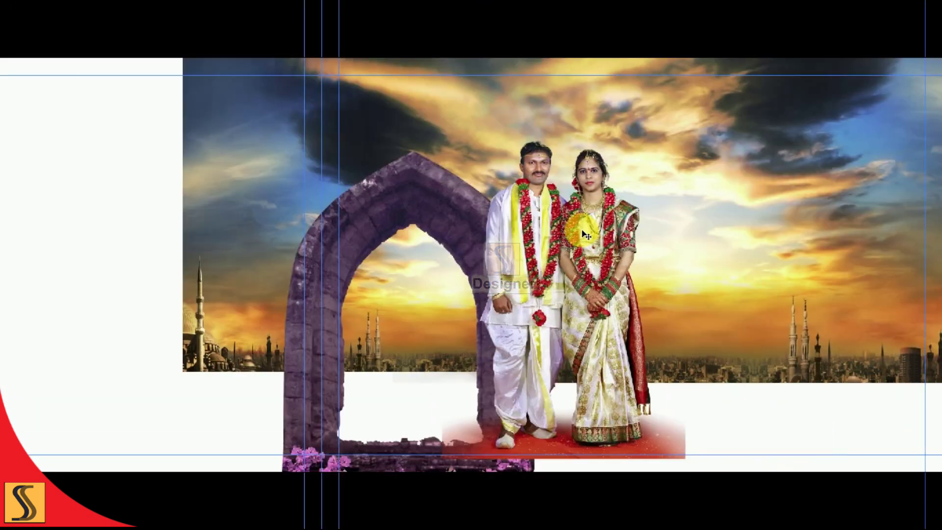
mouse_move(486, 238)
mouse_down()
mouse_move(816, 197)
mouse_move(814, 156)
mouse_move(657, 55)
mouse_move(644, 89)
mouse_move(781, 105)
mouse_move(772, 117)
mouse_up()
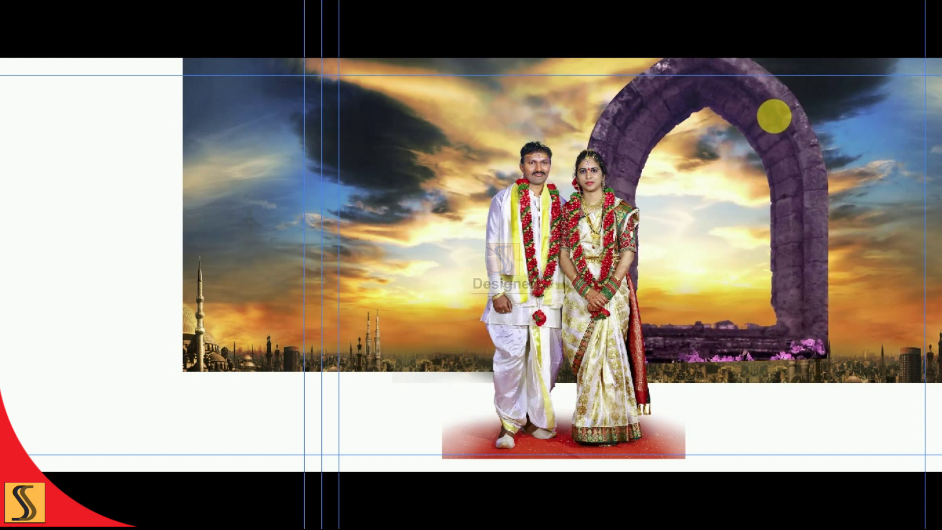
- Scale and reposition the stone arch to stand tall behind the bride, base on the skyline
key(ctrl+t)
drag(828, 365, 858, 399)
mouse_move(800, 332)
mouse_down()
mouse_move(788, 320)
mouse_move(814, 322)
mouse_up()
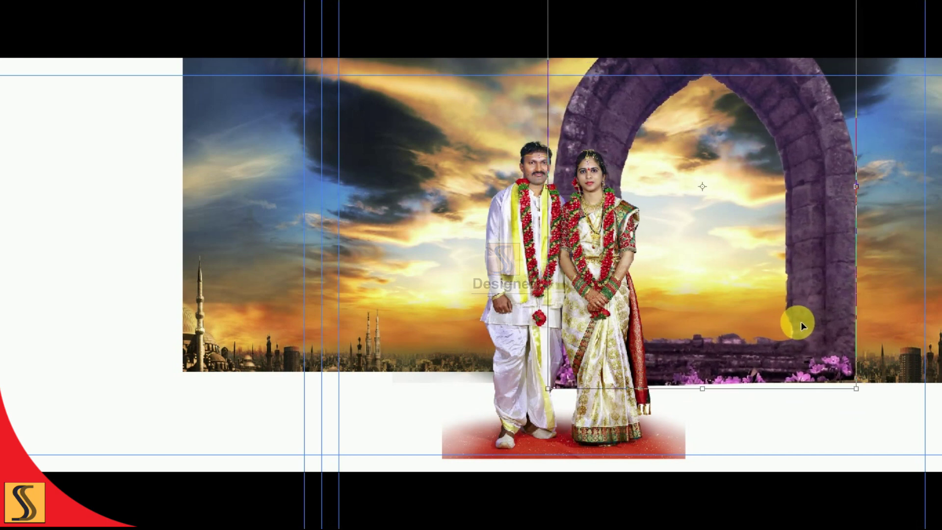
drag(886, 387, 836, 322)
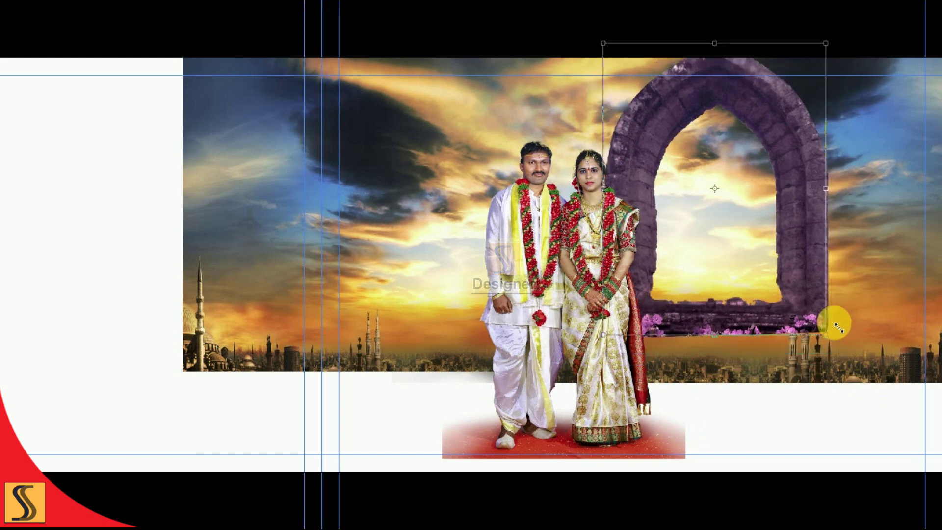
drag(821, 325, 871, 391)
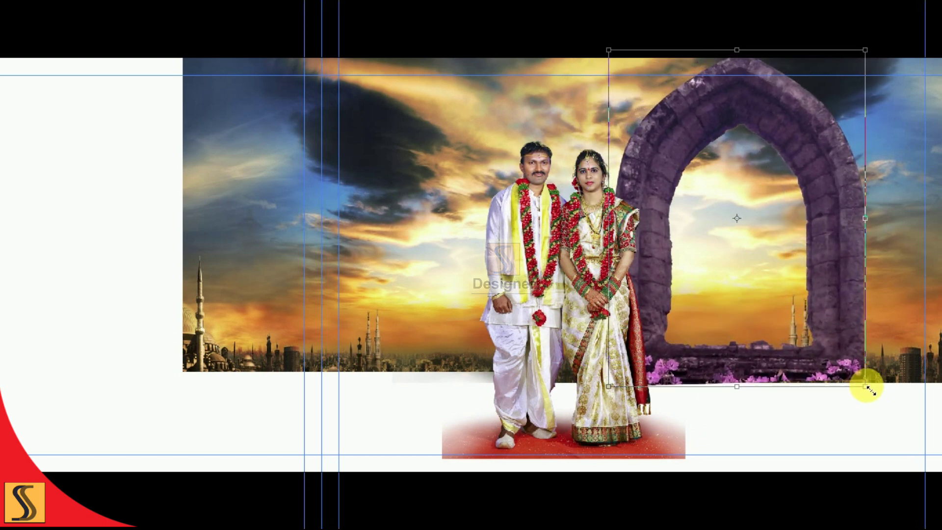
drag(820, 343, 780, 347)
drag(836, 412, 832, 396)
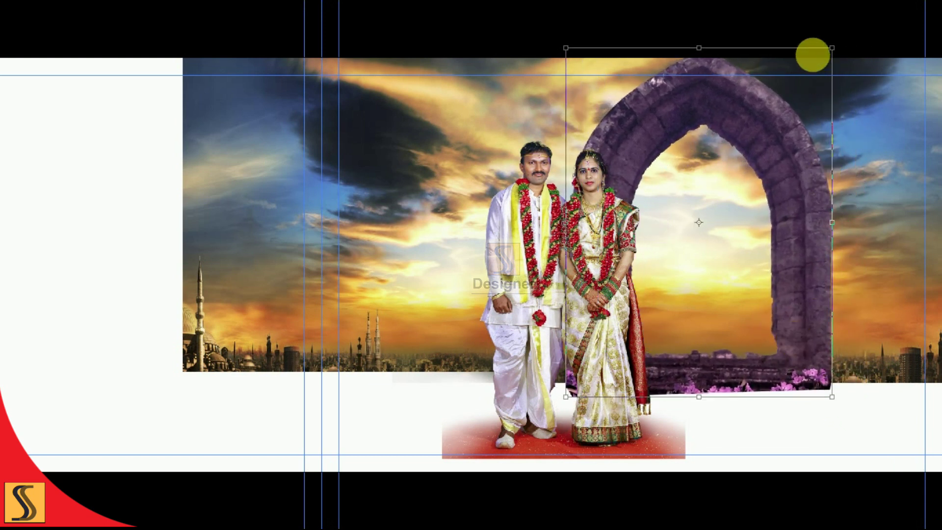
drag(832, 48, 776, 122)
drag(741, 192, 789, 199)
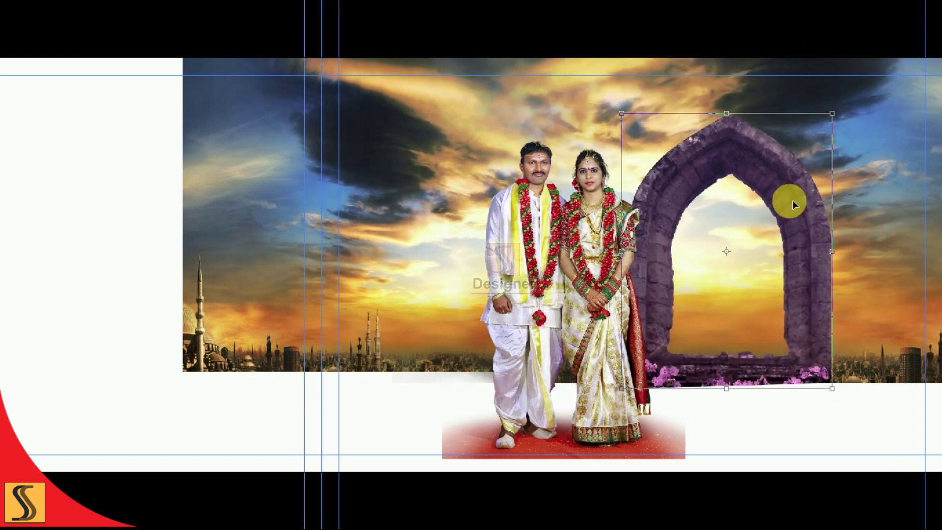
mouse_move(829, 117)
mouse_down()
mouse_move(811, 142)
mouse_move(892, 23)
mouse_up()
drag(794, 163, 781, 152)
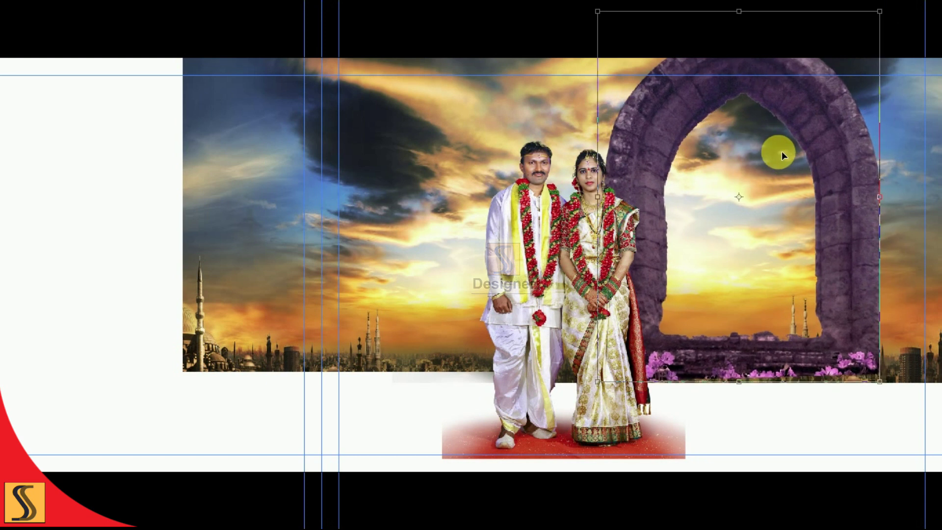
drag(880, 383, 831, 375)
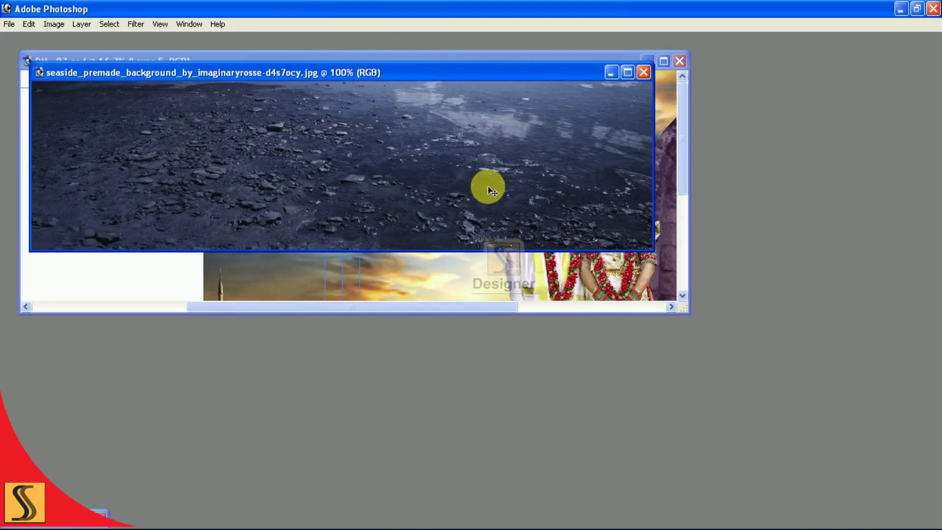
- Copy the rocky shore photo into the spread and stretch it wide beneath the couple
key(ctrl+minus)
mouse_move(396, 72)
mouse_down()
mouse_move(386, 118)
mouse_move(514, 349)
mouse_up()
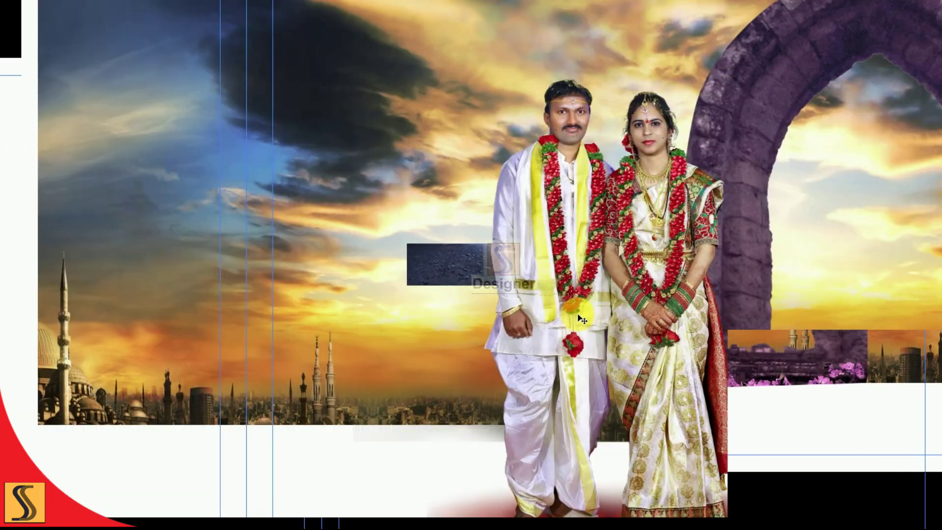
key(ctrl+t)
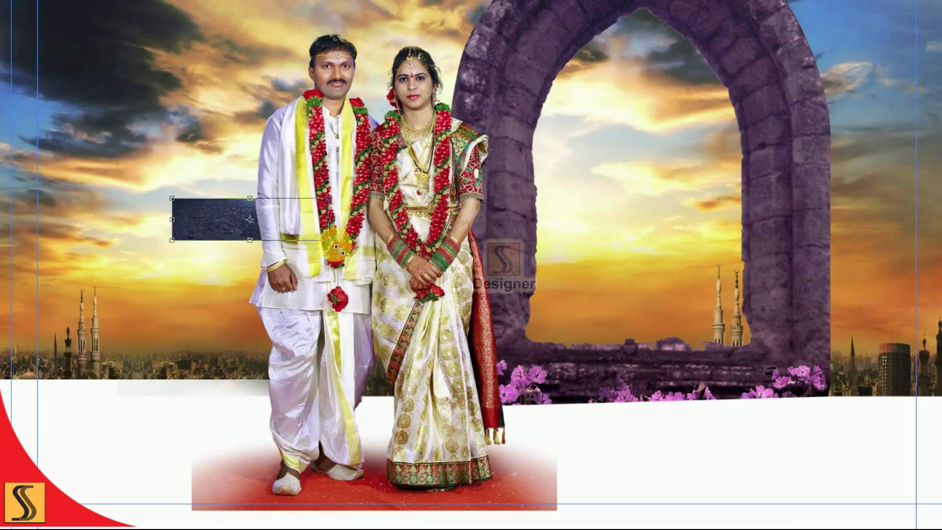
drag(338, 249, 785, 441)
drag(650, 297, 612, 456)
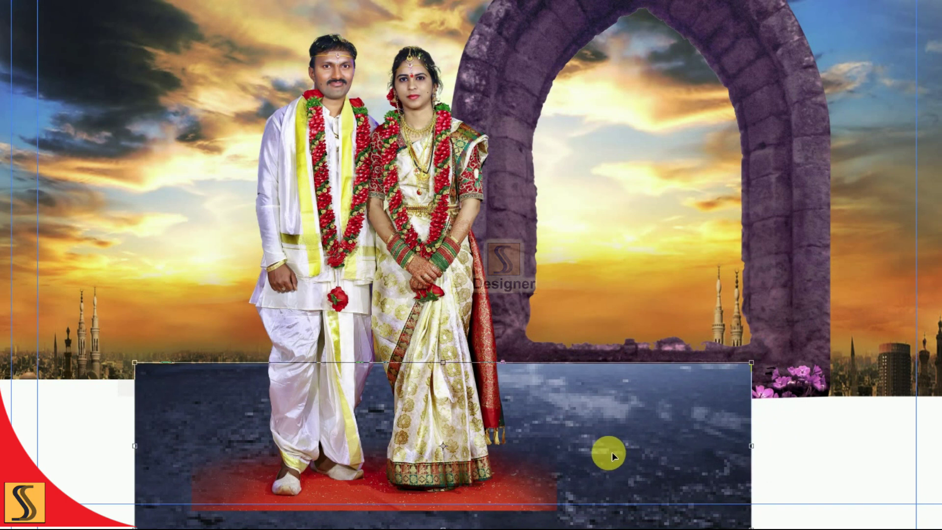
key(ctrl+minus)
right_click(699, 404)
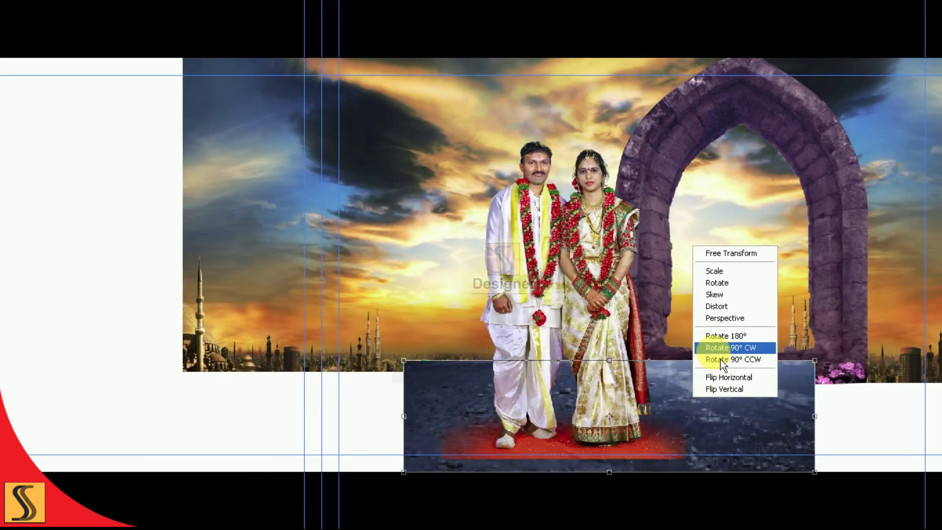
- Stretch the rocky floor's bottom corners outward toward the left page and raise its top edge
click(718, 314)
drag(814, 472, 941, 483)
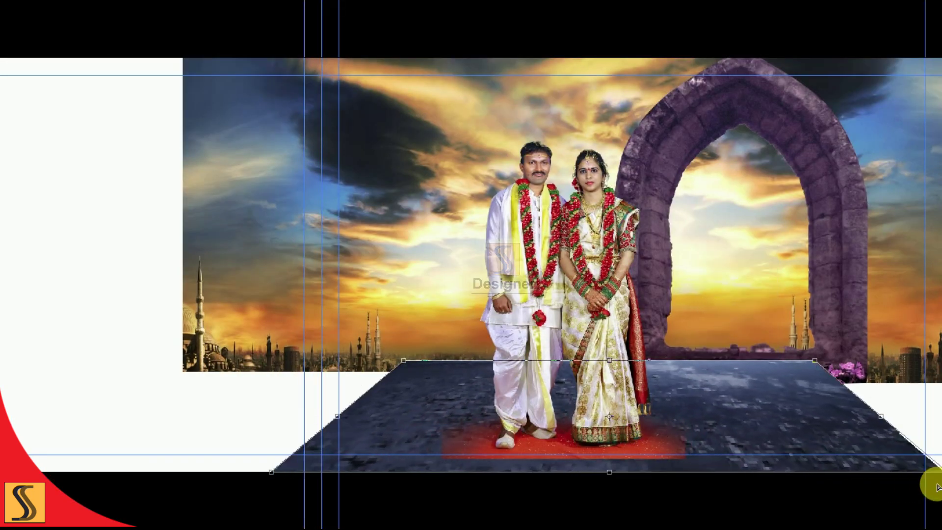
key(ctrl+minus)
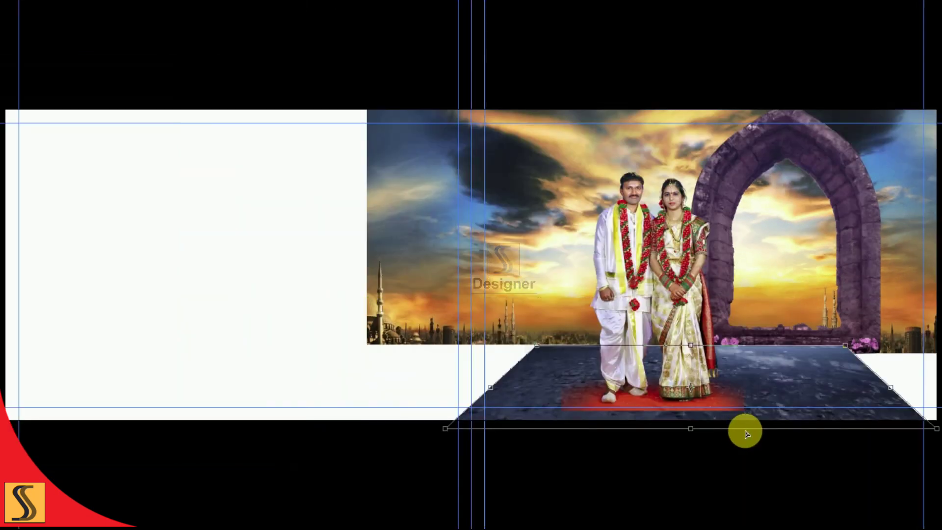
drag(443, 431, 319, 434)
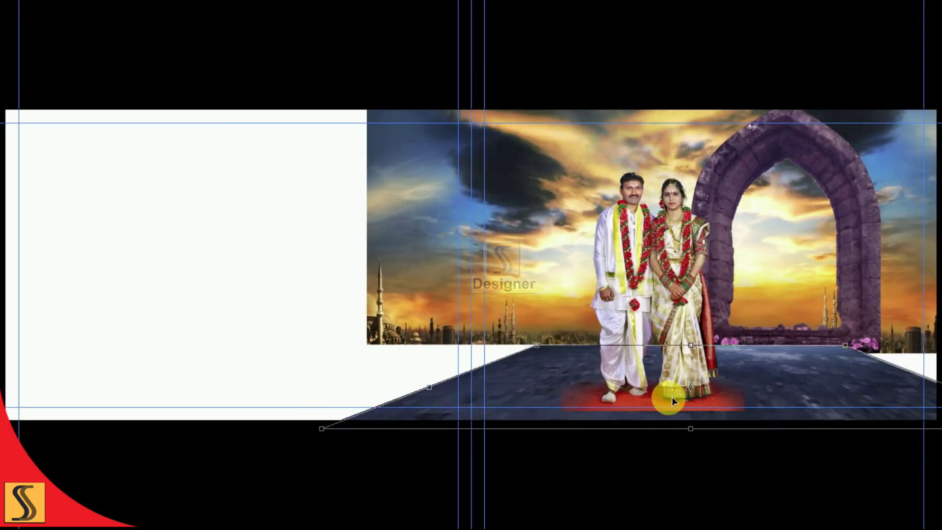
drag(694, 349, 695, 337)
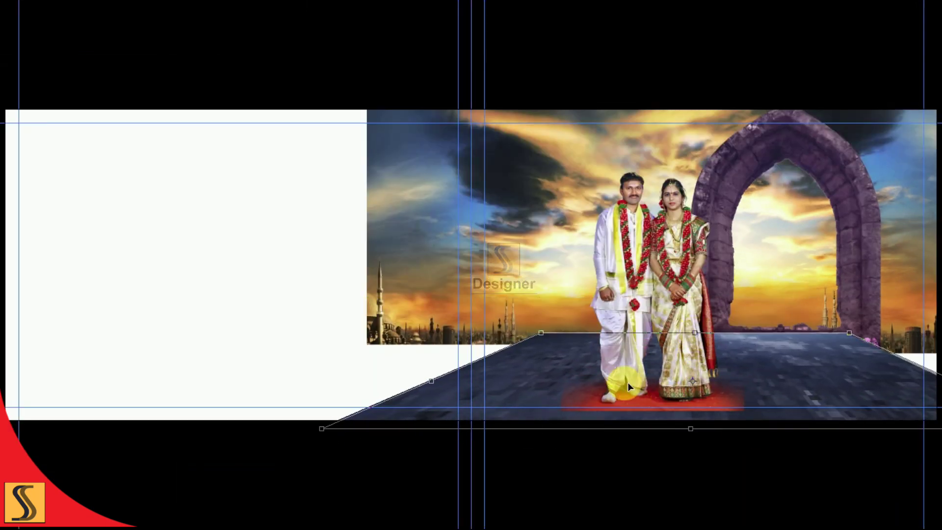
drag(322, 430, 220, 432)
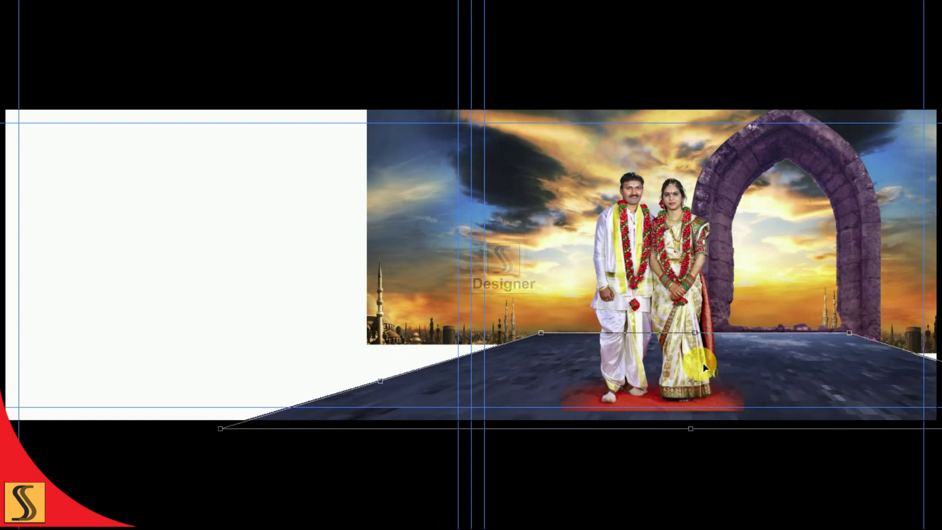
drag(696, 334, 695, 331)
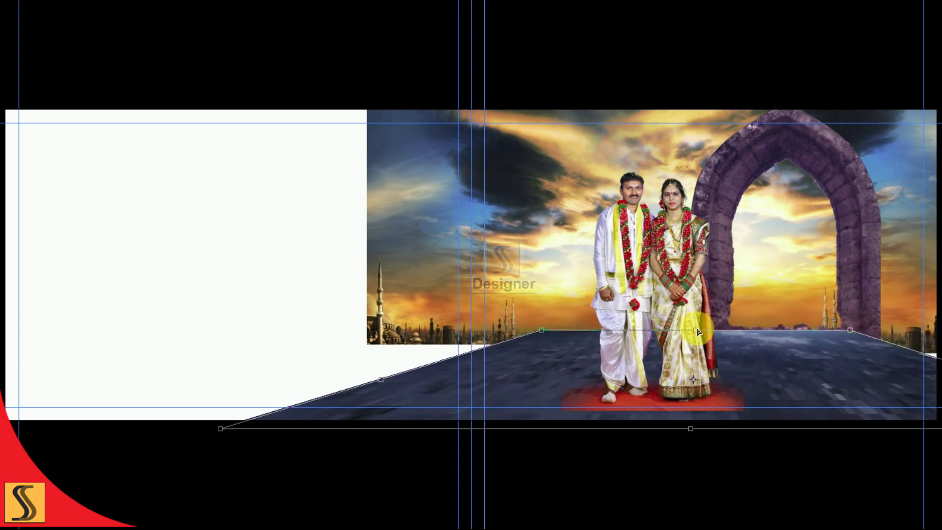
- Align the floor's top edge with the horizon and pull its top-left corner out in Perspective
drag(551, 336, 506, 332)
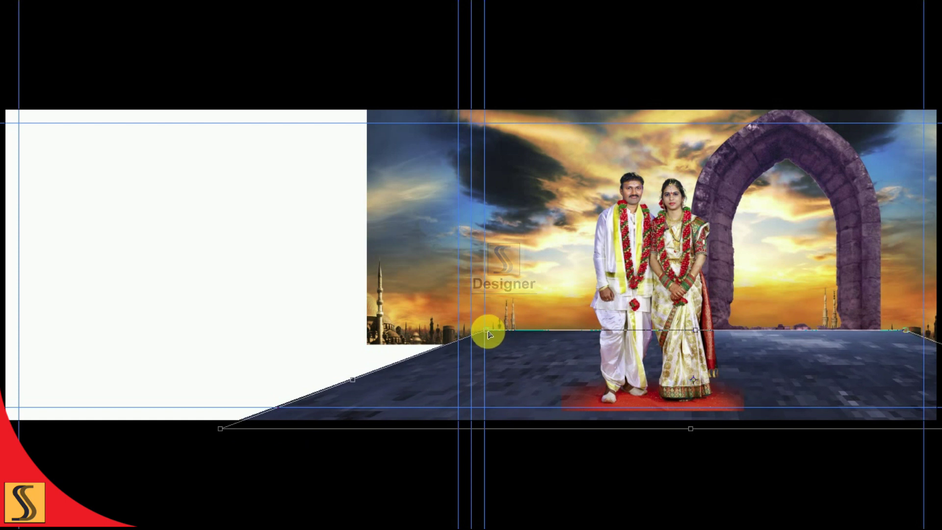
drag(797, 373, 819, 375)
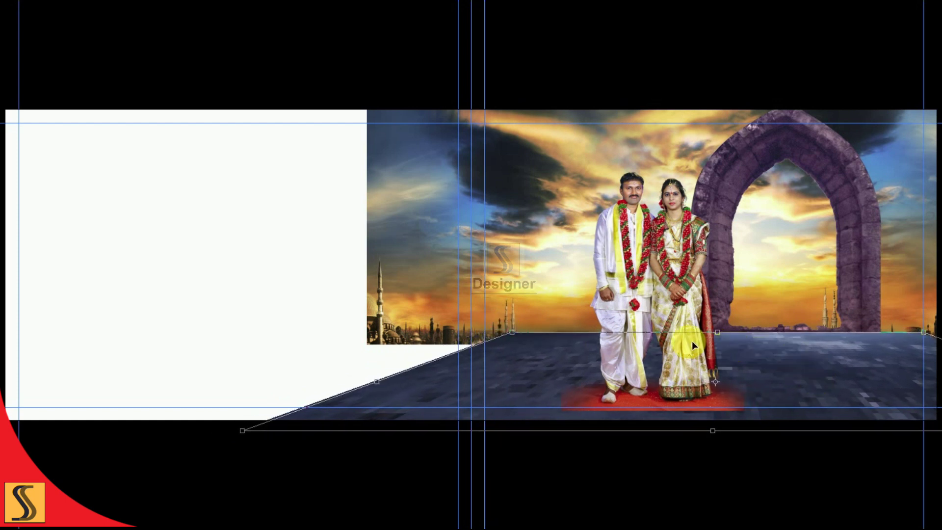
drag(717, 332, 718, 338)
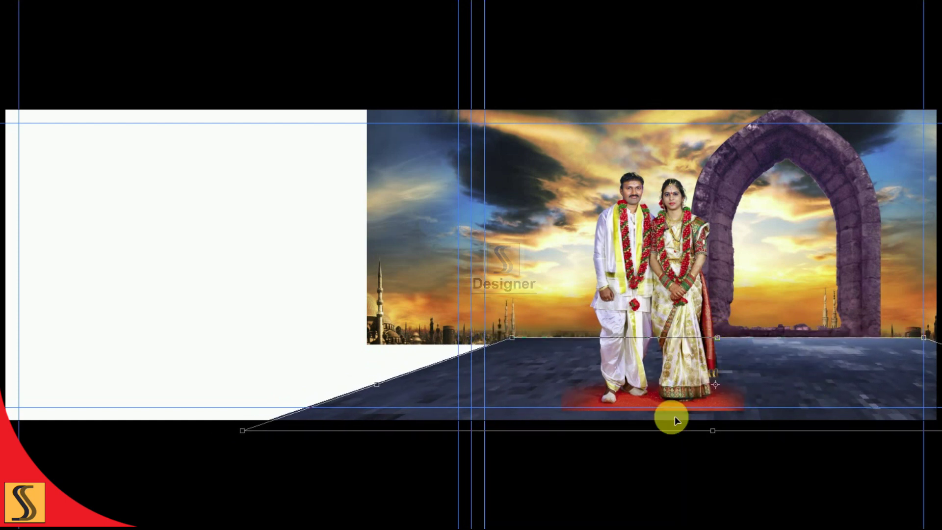
drag(712, 431, 713, 427)
drag(717, 338, 721, 342)
drag(512, 343, 505, 347)
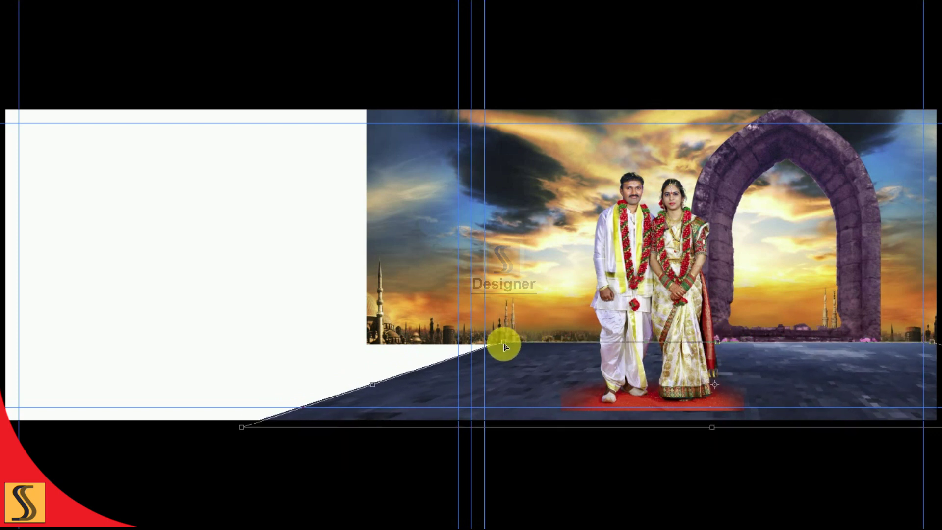
right_click(551, 352)
click(508, 349)
drag(508, 349, 489, 349)
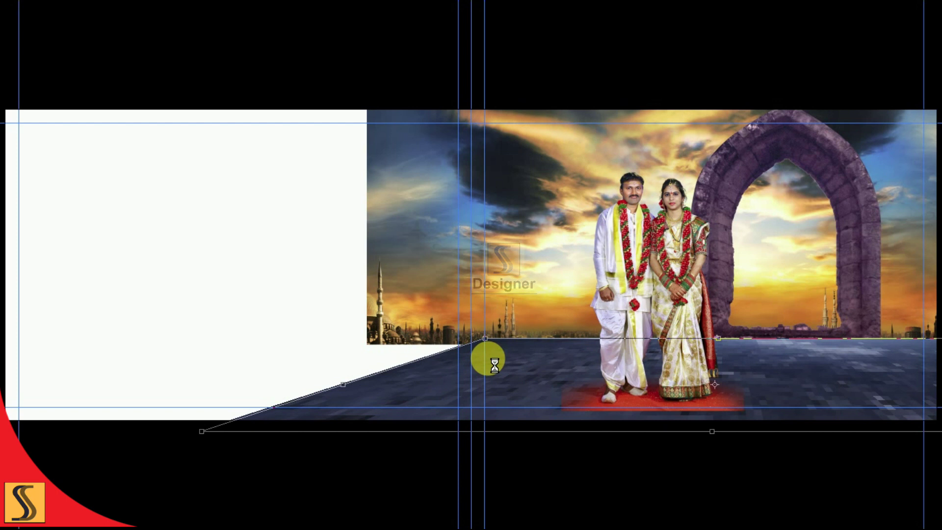
key(Up)
key(Up)
key(Up)
key(Up)
- Move the floor Layer 6 below the arch Layer 5 so the pink flowers reappear
key(F7)
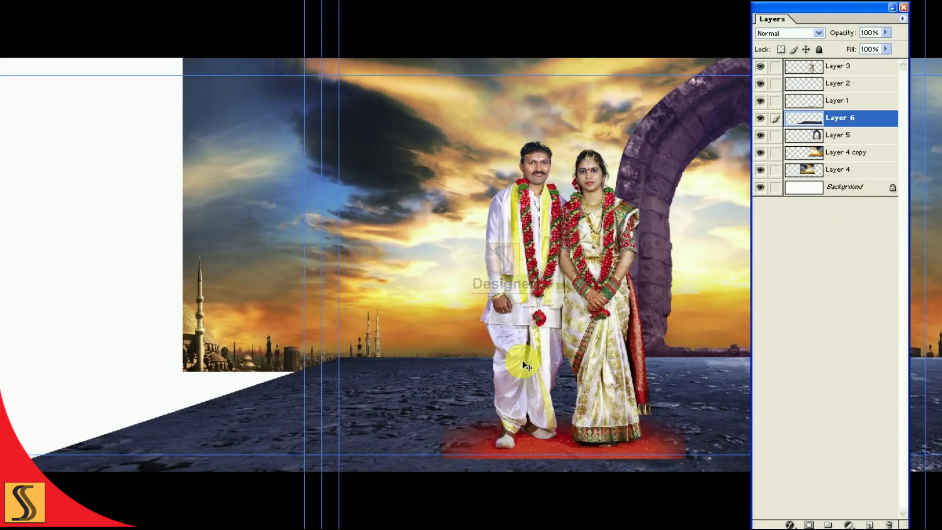
key(ctrl+bracketleft)
key(F7)
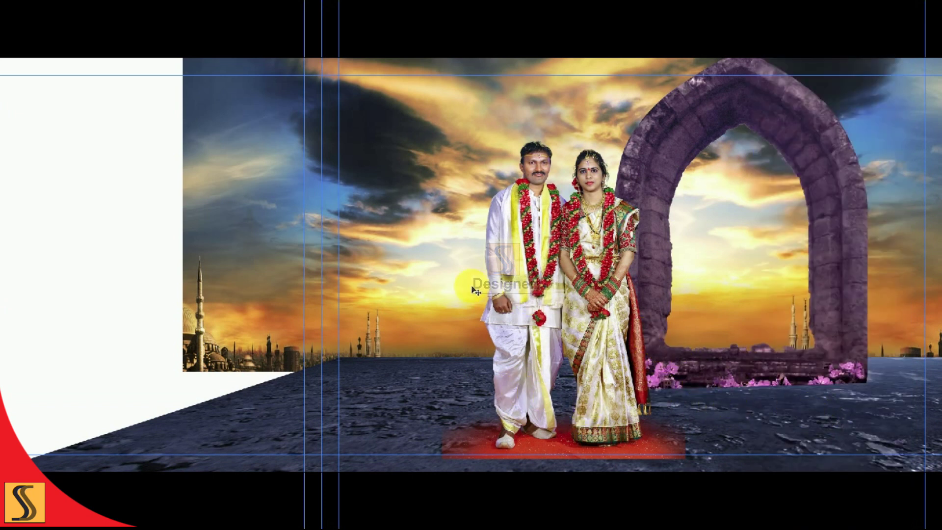
key(Tab)
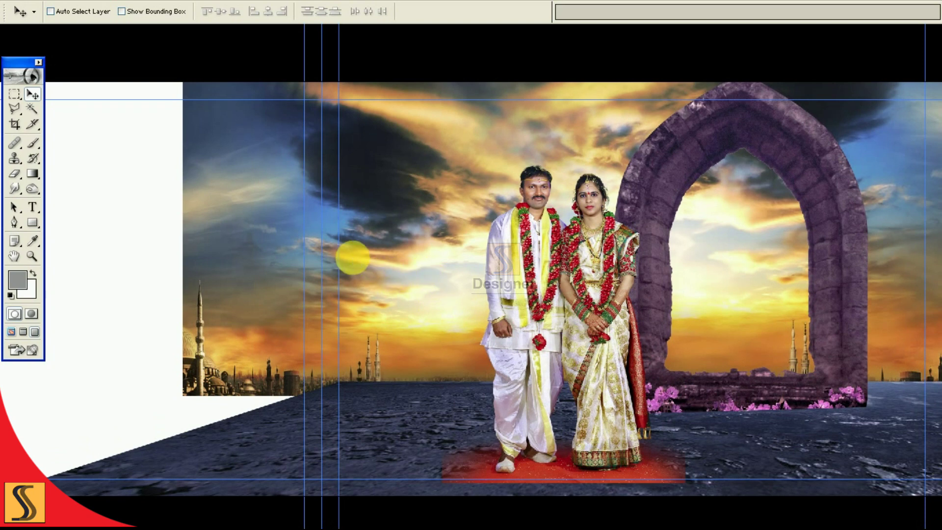
scroll(343, 245, down, 1)
click(35, 242)
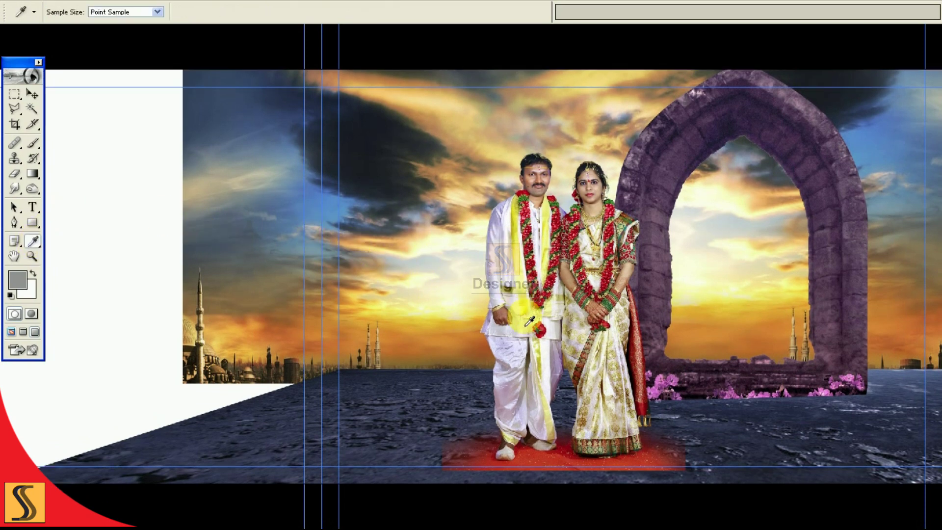
- Sample a yellow from the sunset sky and set a lighter, softer yellow as the foreground
click(426, 324)
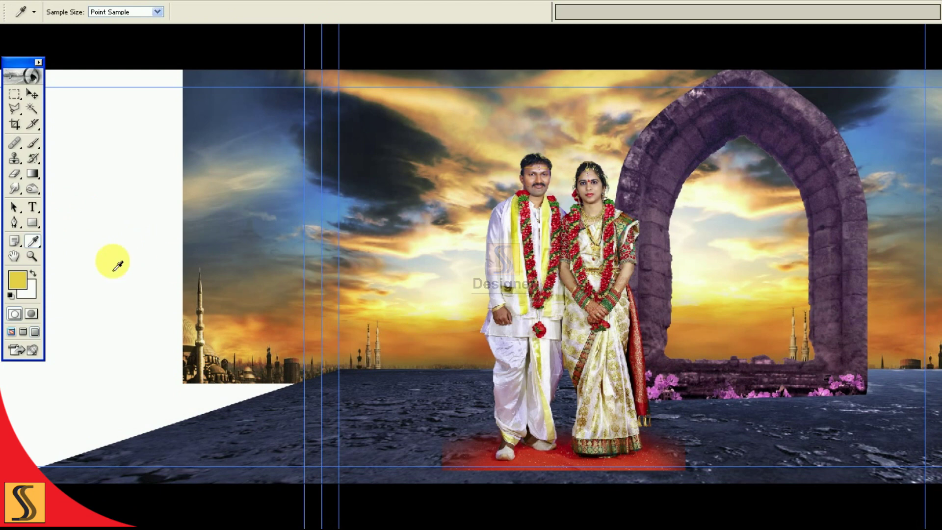
click(17, 279)
click(705, 228)
click(897, 208)
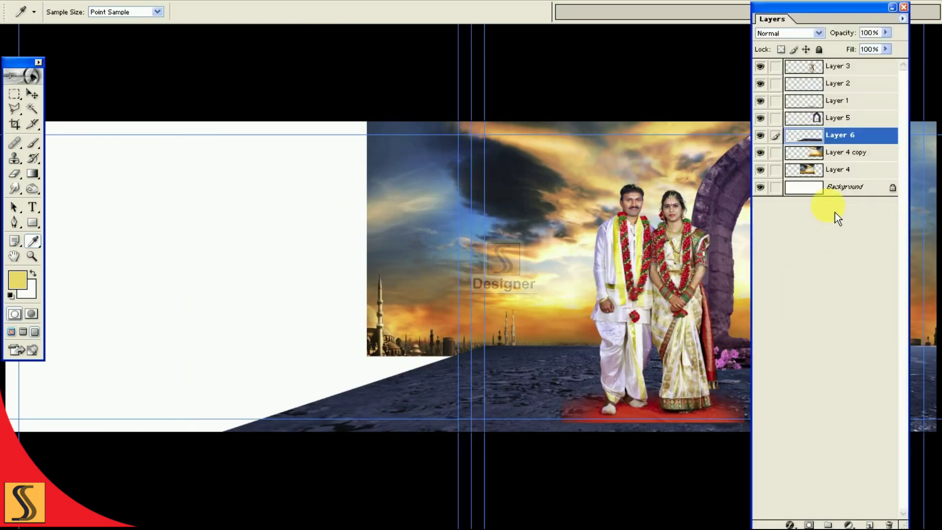
- Fill the Background layer with the golden yellow #F1D764
click(834, 187)
key(f)
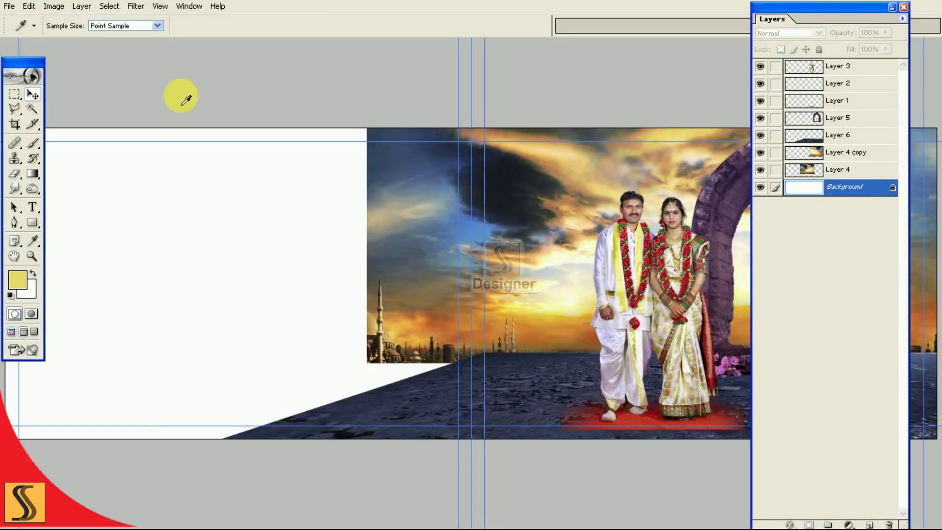
click(30, 6)
click(99, 190)
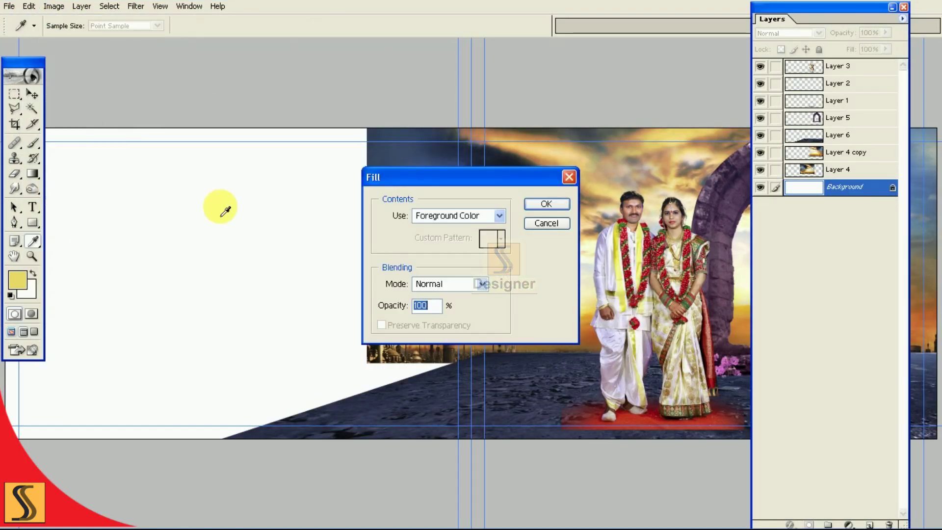
click(545, 205)
key(v)
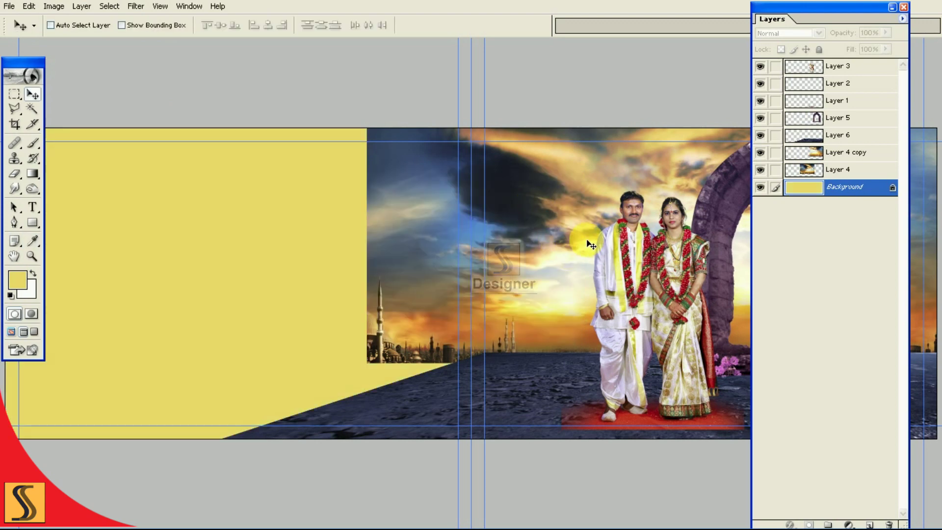
key(shift+Tab)
key(ctrl+plus)
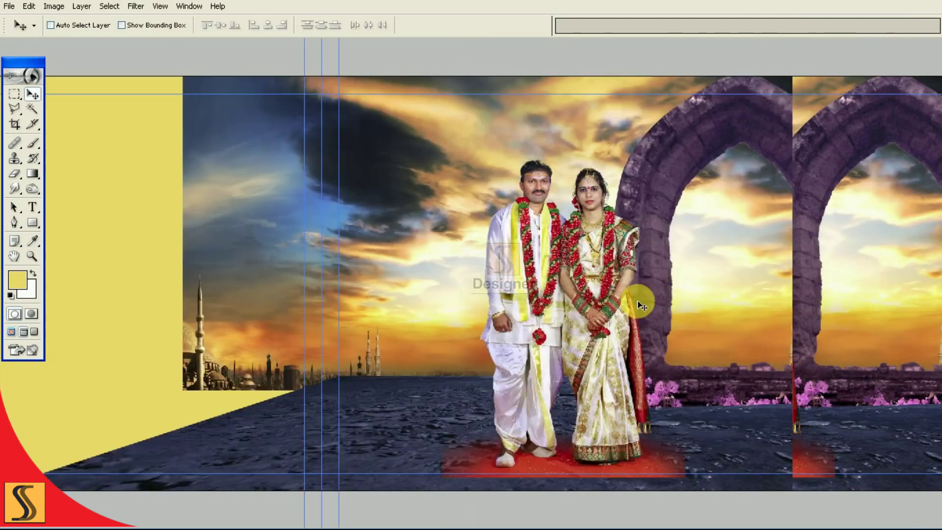
key(shift+Tab)
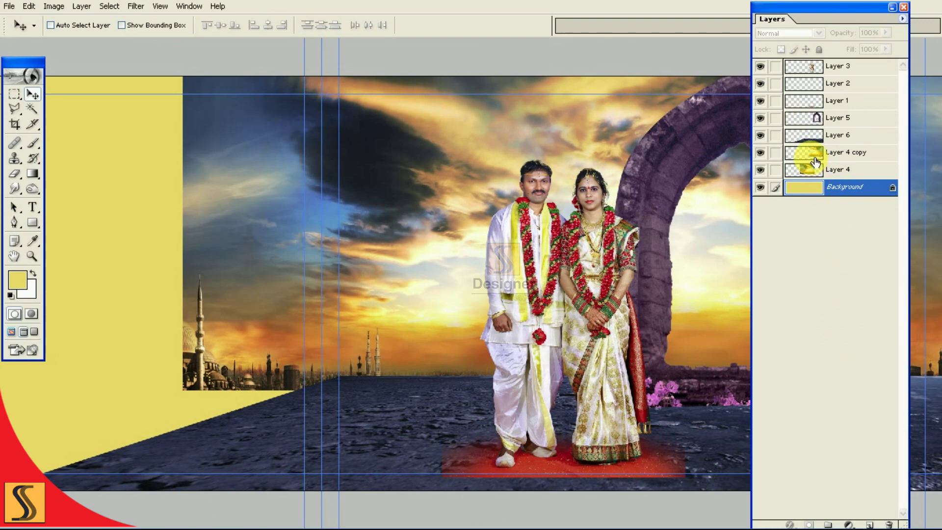
- Merge Layer 4 into Layer 4 copy via Merge Linked, then link all remaining layers
click(815, 162)
click(775, 170)
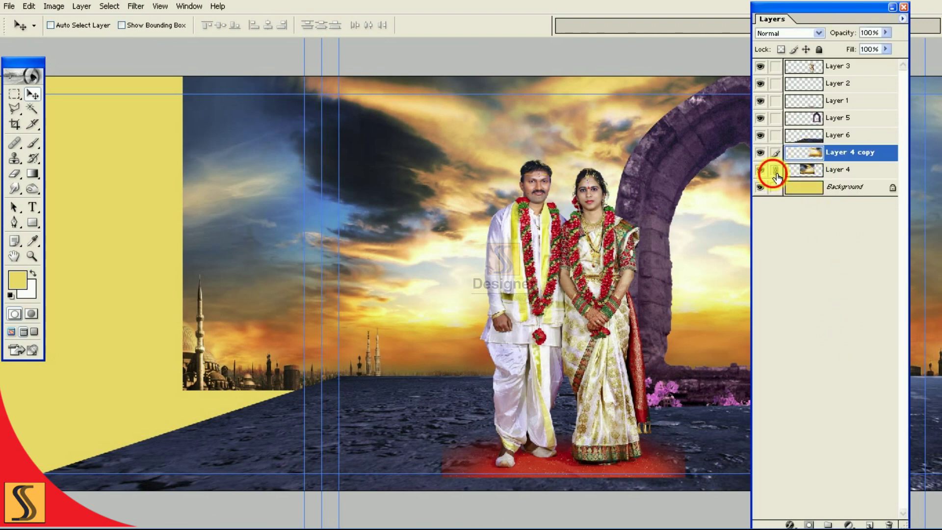
click(902, 18)
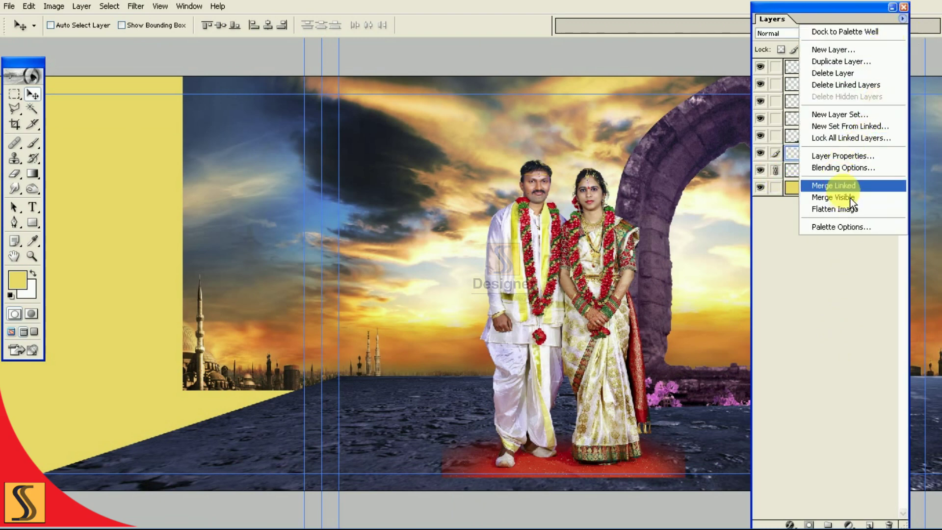
click(846, 185)
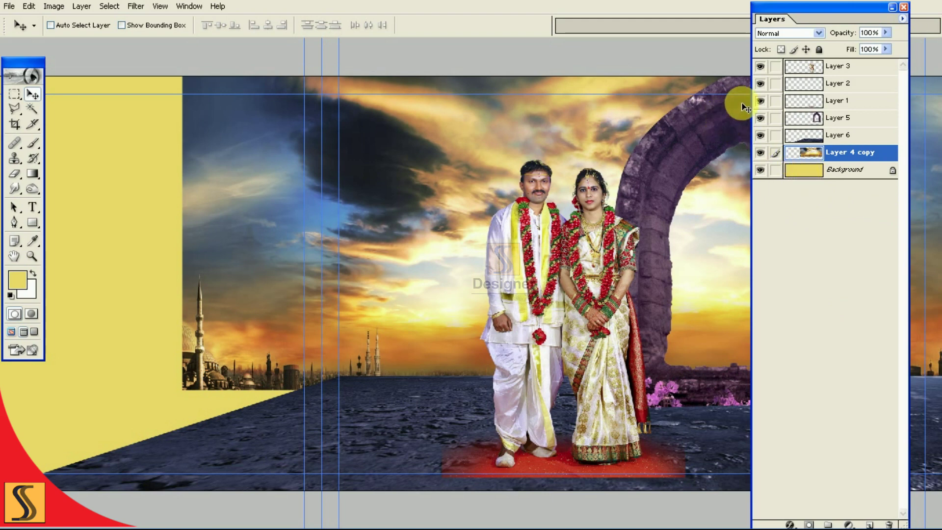
key(shift+Tab)
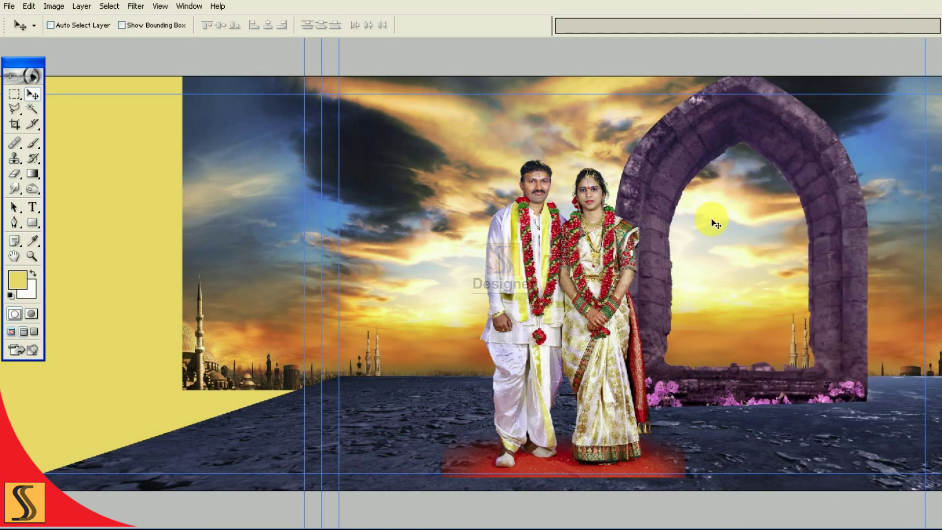
key(shift+Tab)
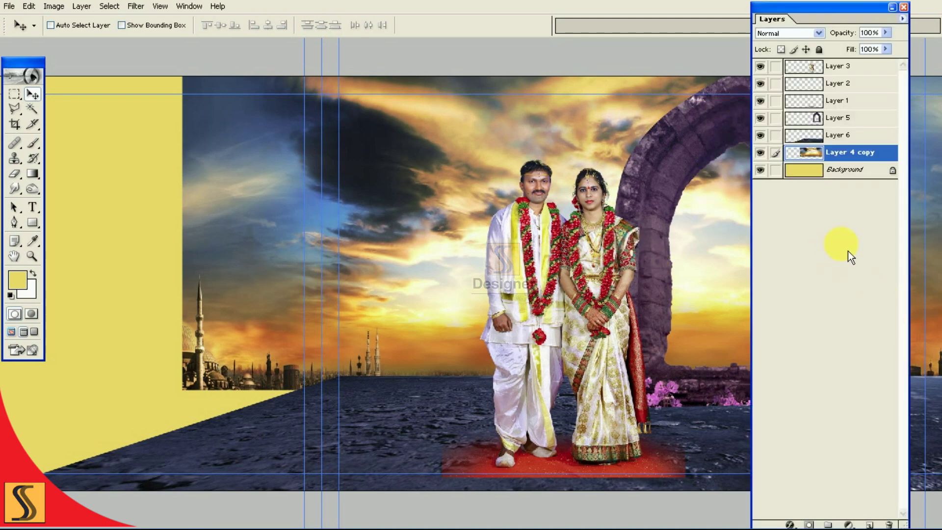
drag(783, 80, 781, 227)
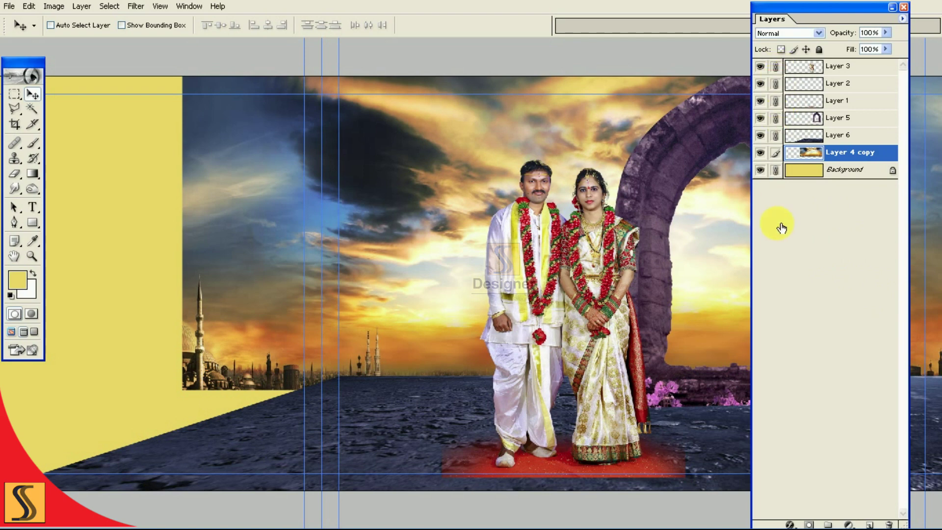
- Add a mask to Layer 4 copy and set up a black Foreground to Transparent gradient
click(812, 524)
click(35, 178)
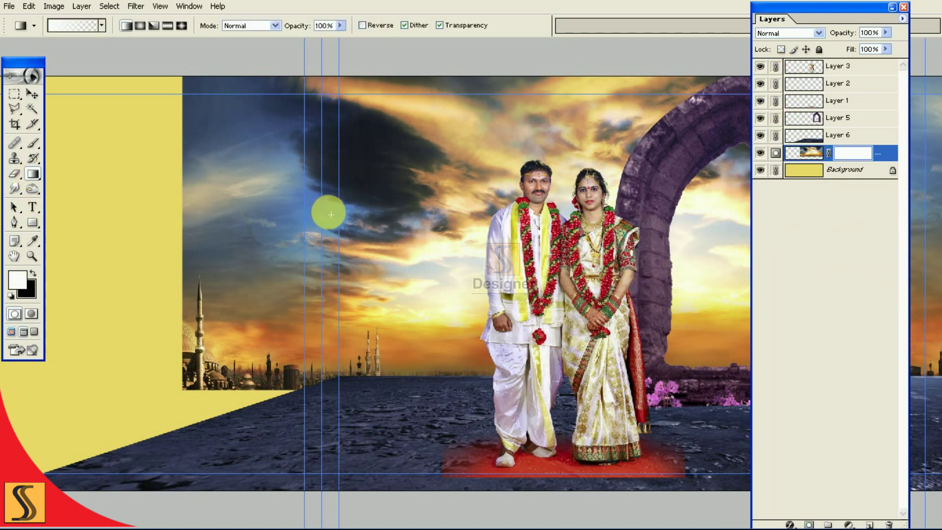
click(74, 28)
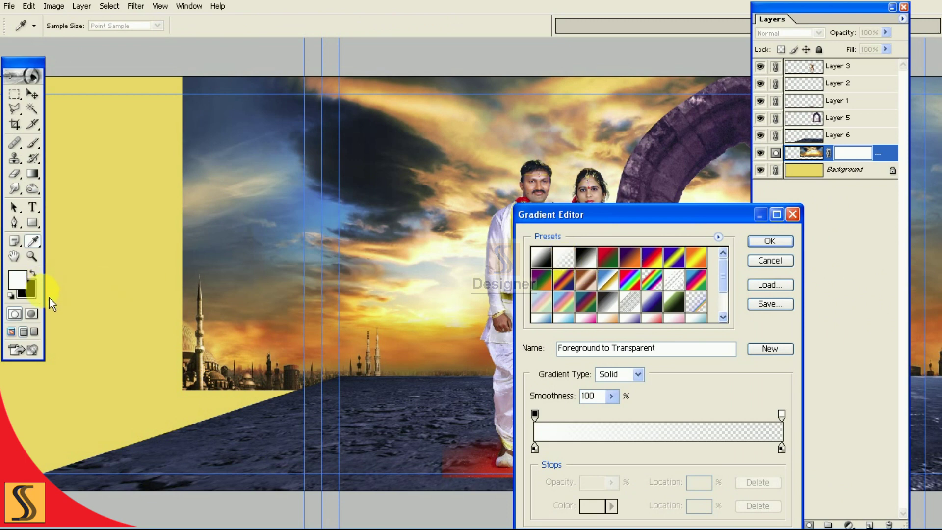
key(Return)
key(x)
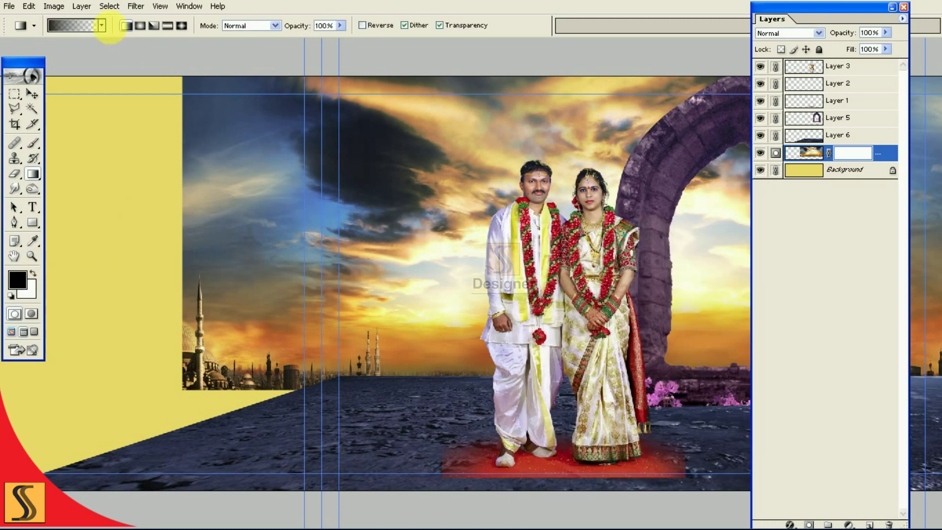
click(77, 29)
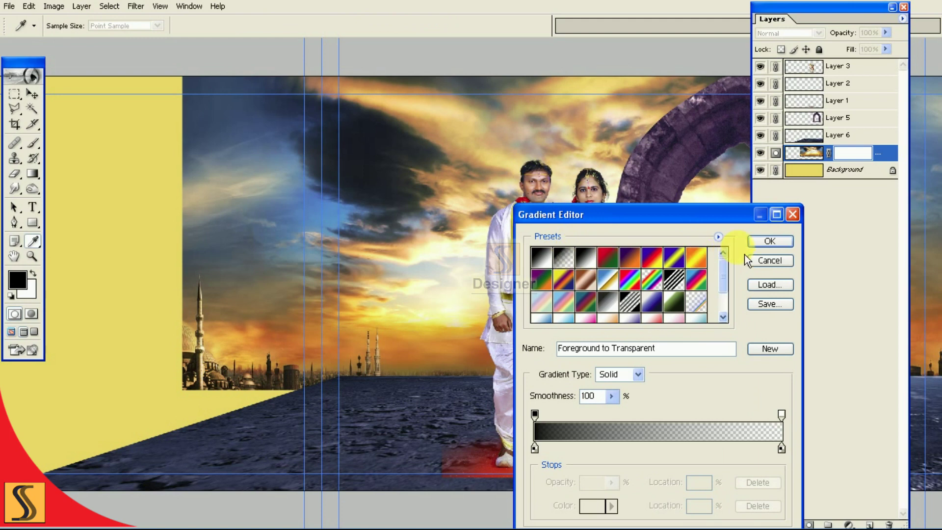
click(765, 242)
- Try a gradient blend rising over the bride, then undo the yellow haze
key(shift+Tab)
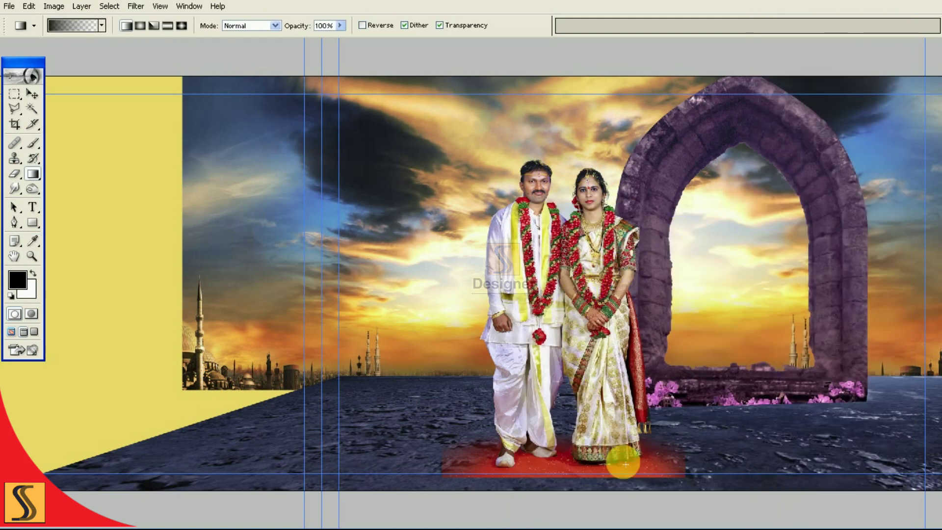
drag(574, 450, 583, 324)
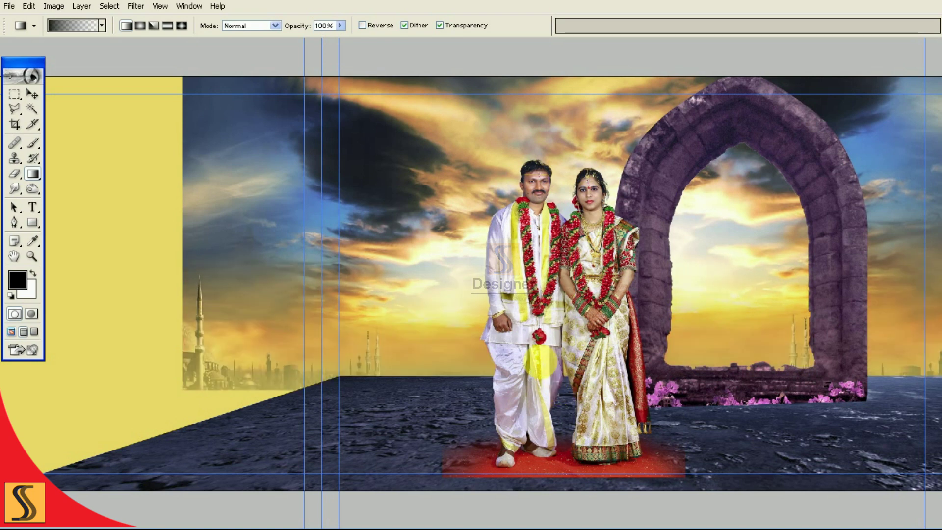
key(ctrl+z)
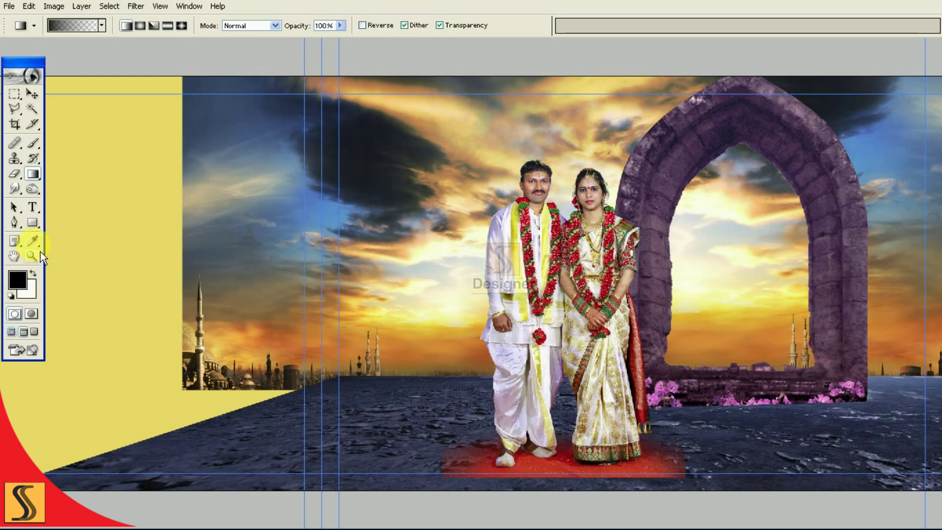
click(33, 241)
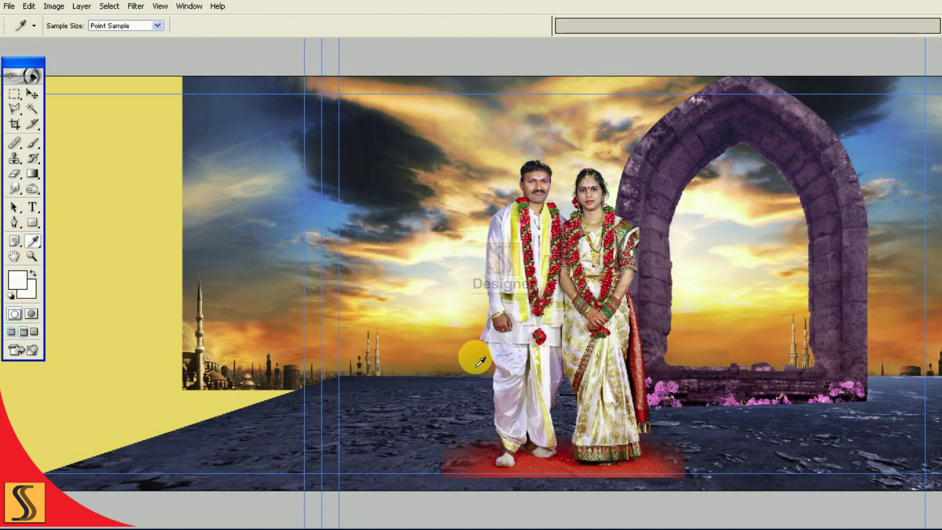
- Sample an orange from the sunset sky and adjust it to #D9903D
key(F7)
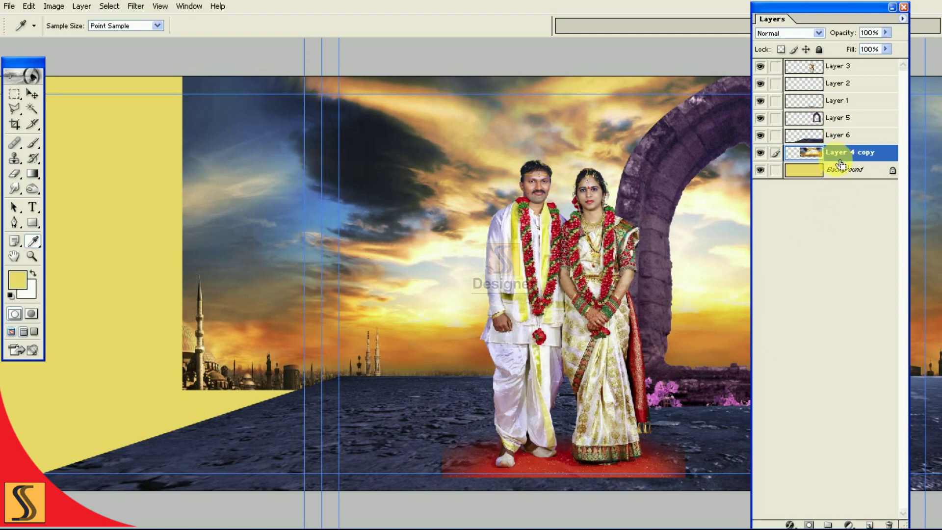
click(760, 152)
click(759, 152)
click(486, 357)
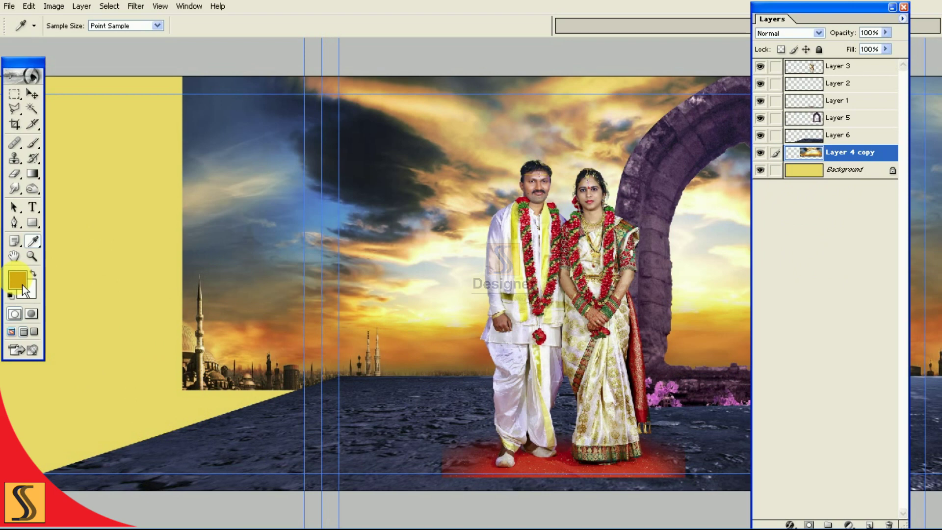
click(22, 286)
click(450, 347)
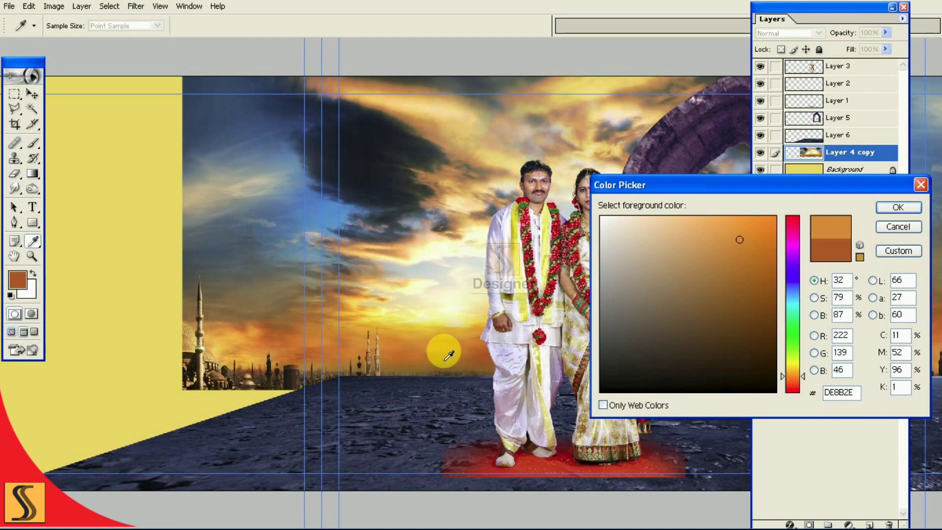
drag(737, 241, 731, 247)
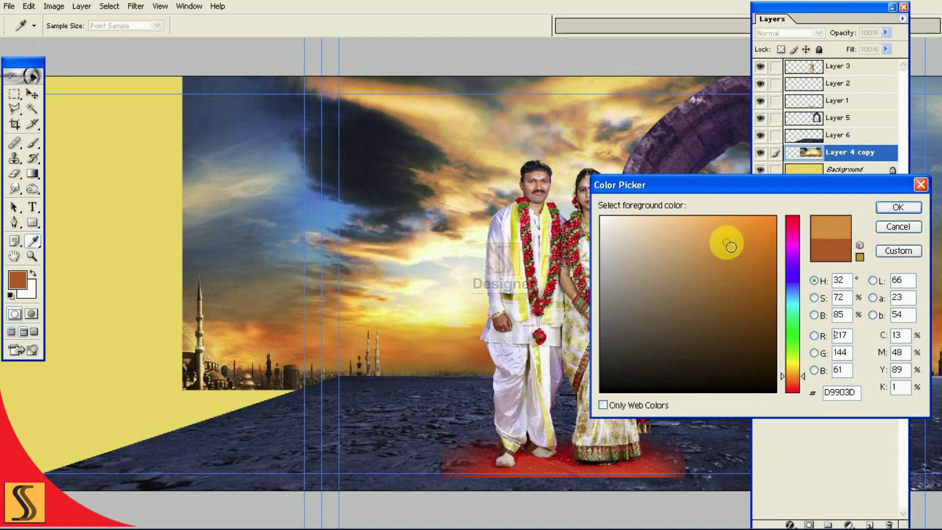
click(898, 207)
- Fill the Background layer with the #D9903D orange
click(814, 170)
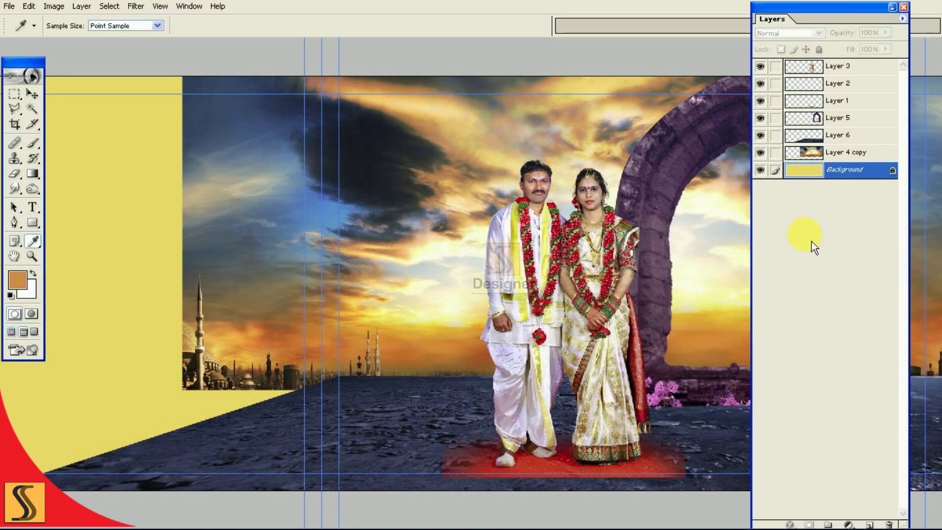
click(30, 7)
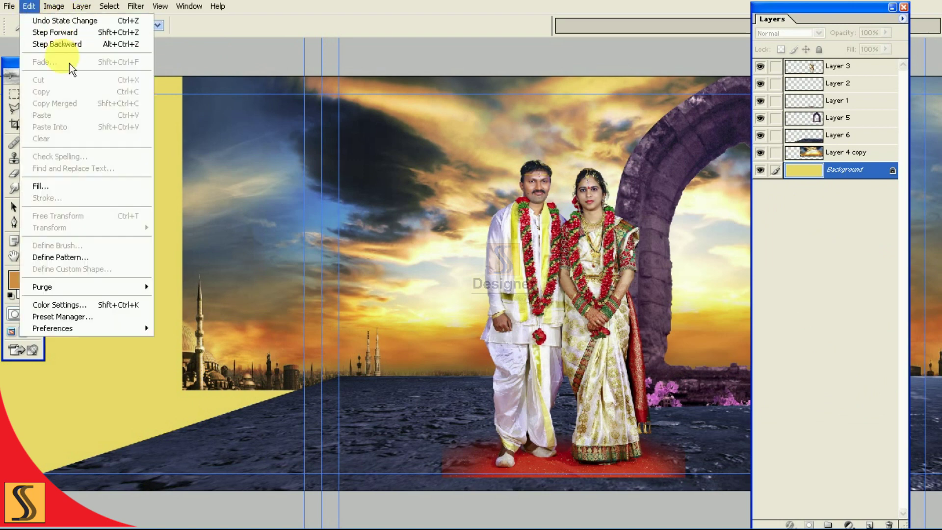
click(75, 187)
click(540, 203)
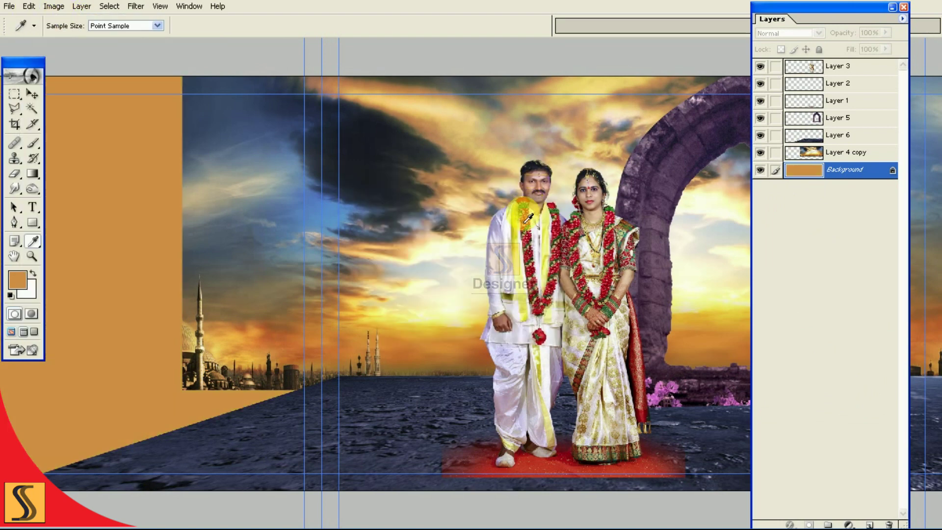
key(v)
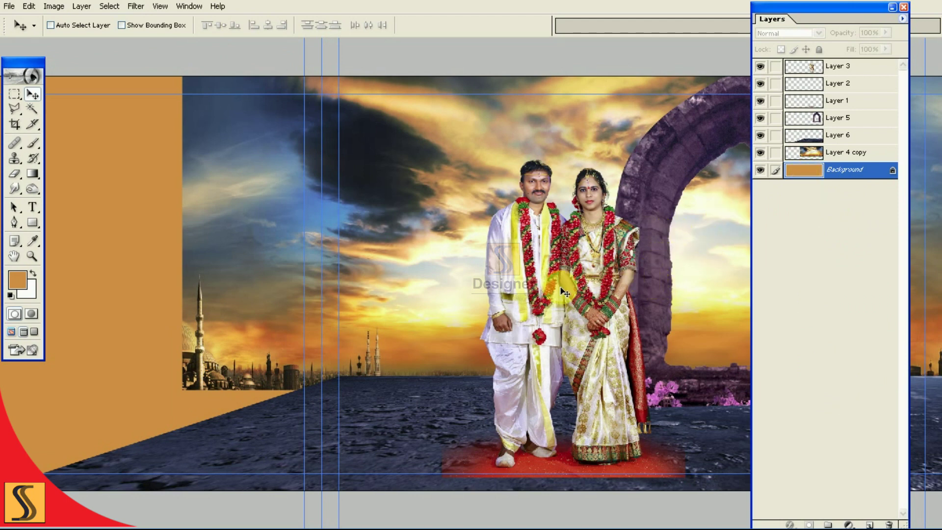
- Add a layer mask to Layer 4 copy and set the foreground colour to black
click(804, 153)
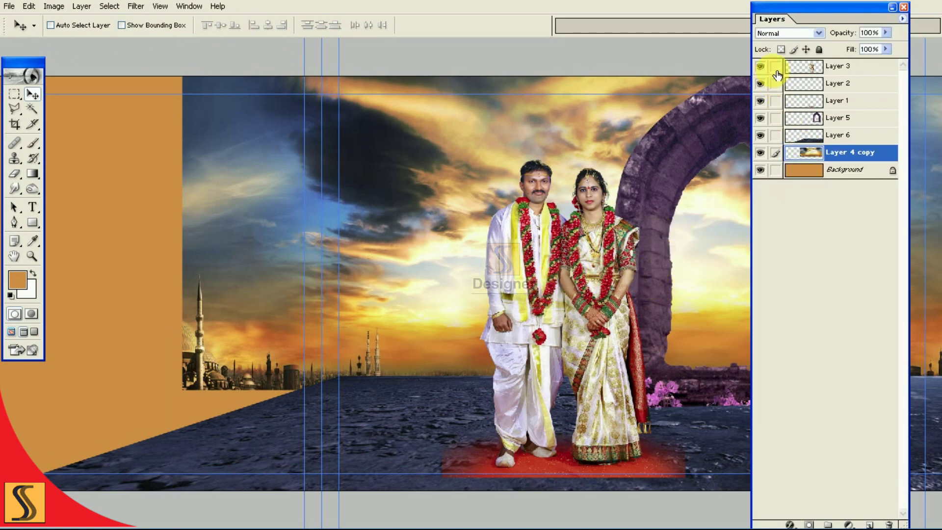
drag(775, 66, 777, 227)
click(809, 524)
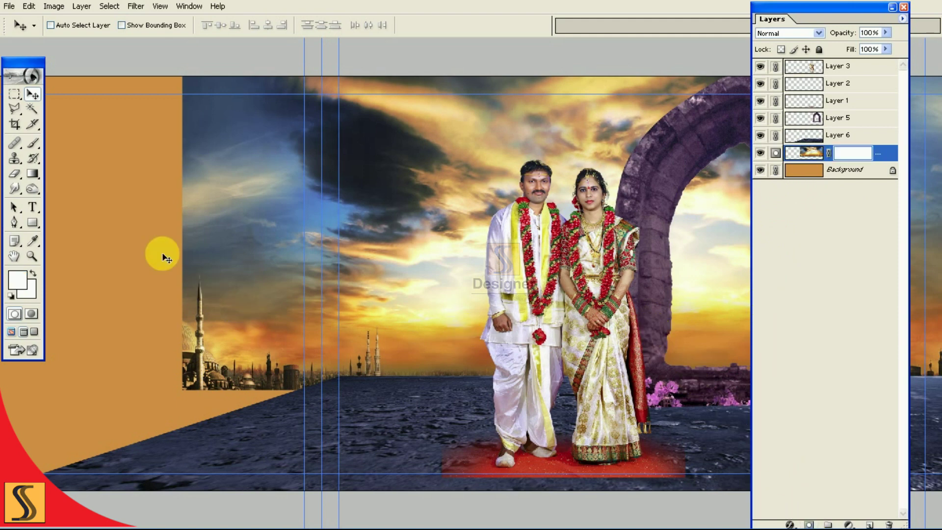
click(29, 287)
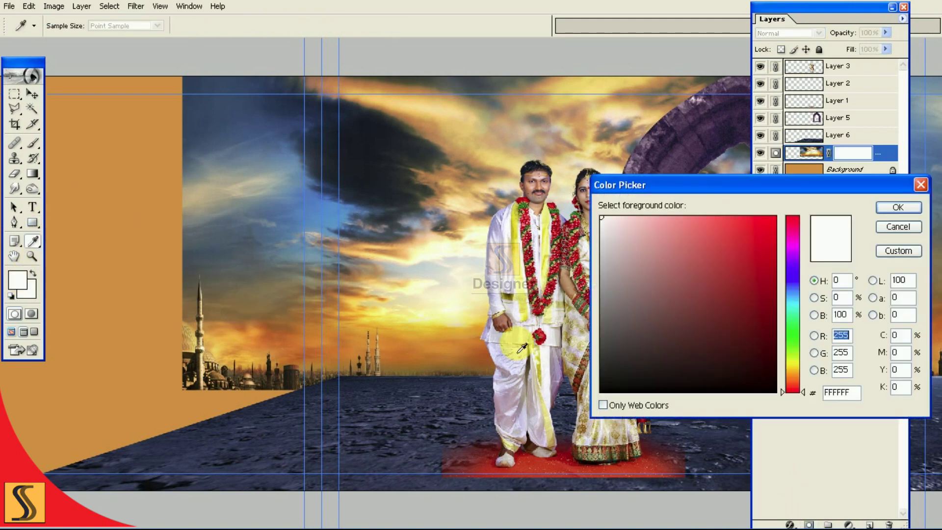
click(607, 390)
key(Return)
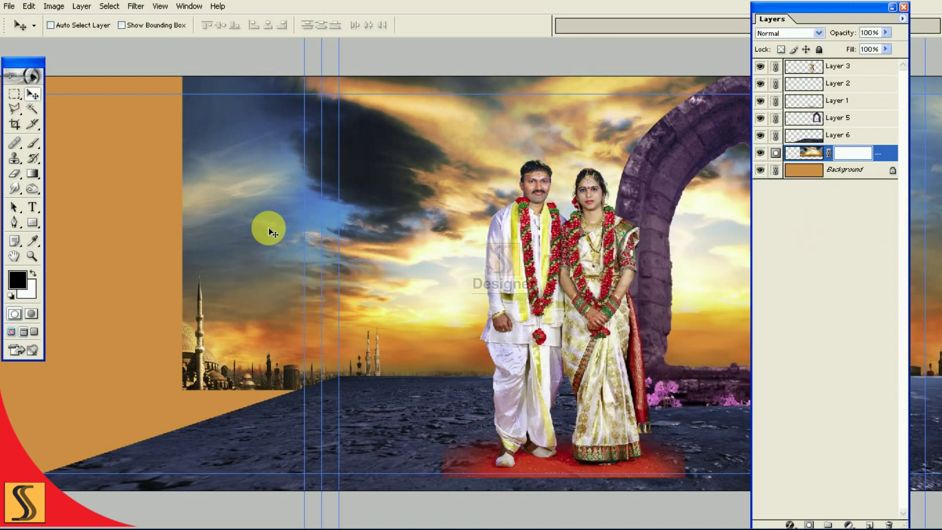
- Fade the sky mask with a Foreground to Transparent gradient rising from the couple's feet
click(33, 174)
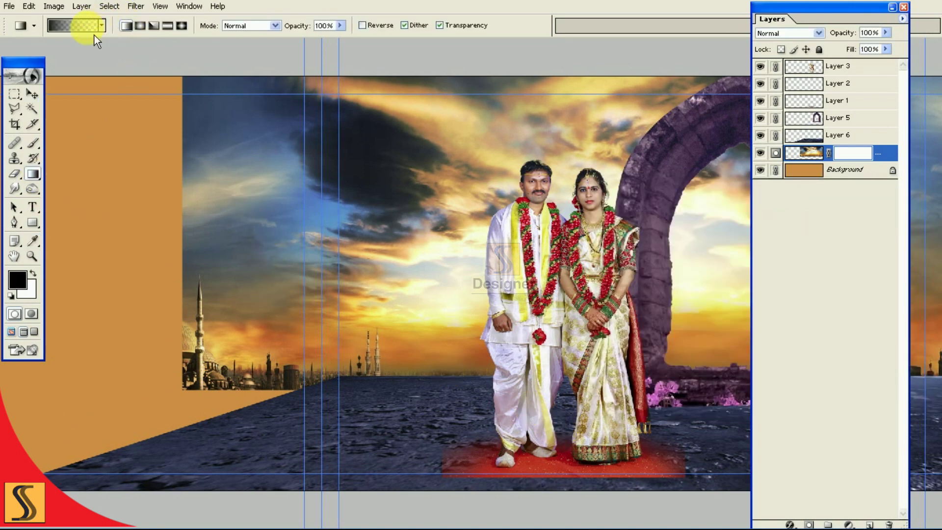
click(93, 31)
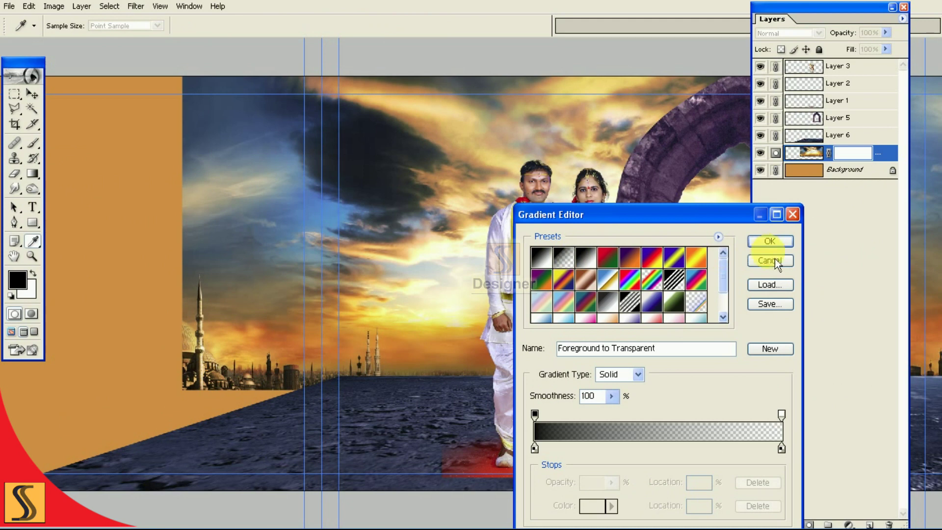
click(770, 242)
key(shift+Tab)
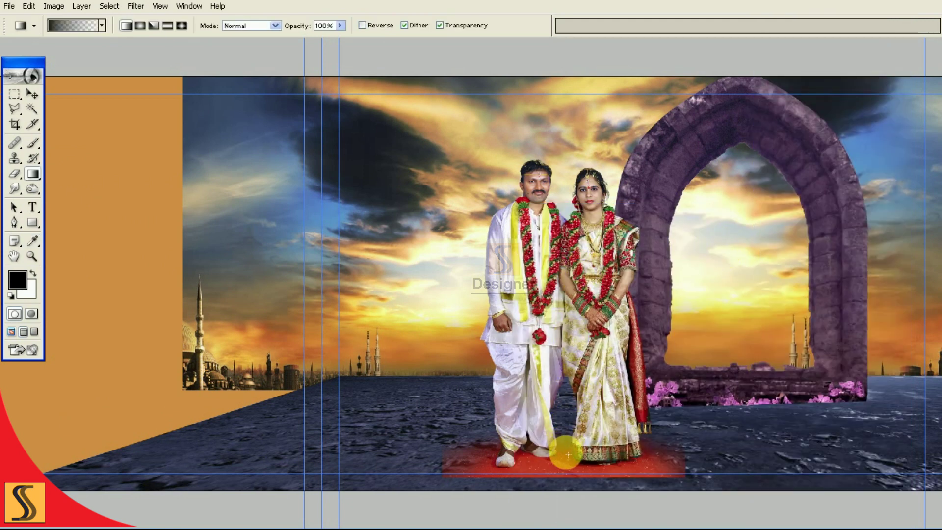
drag(566, 455, 571, 284)
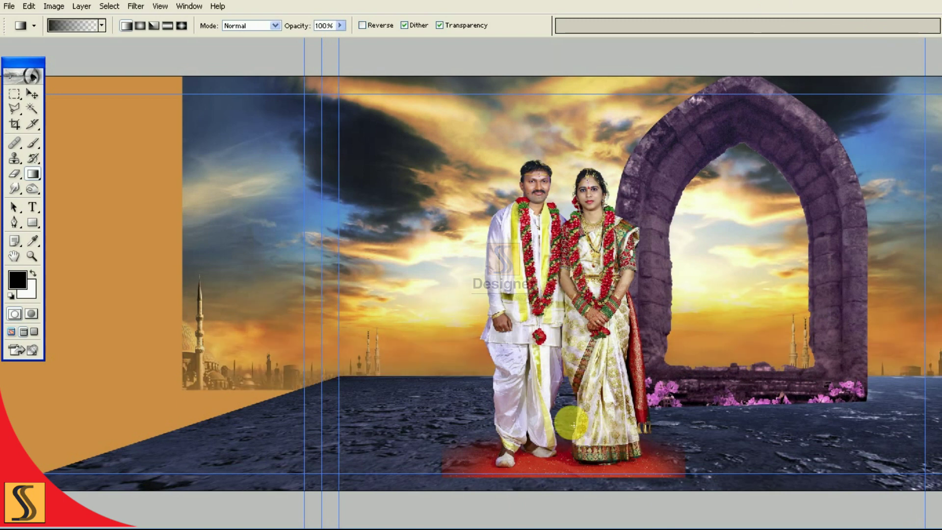
key(v)
key(F7)
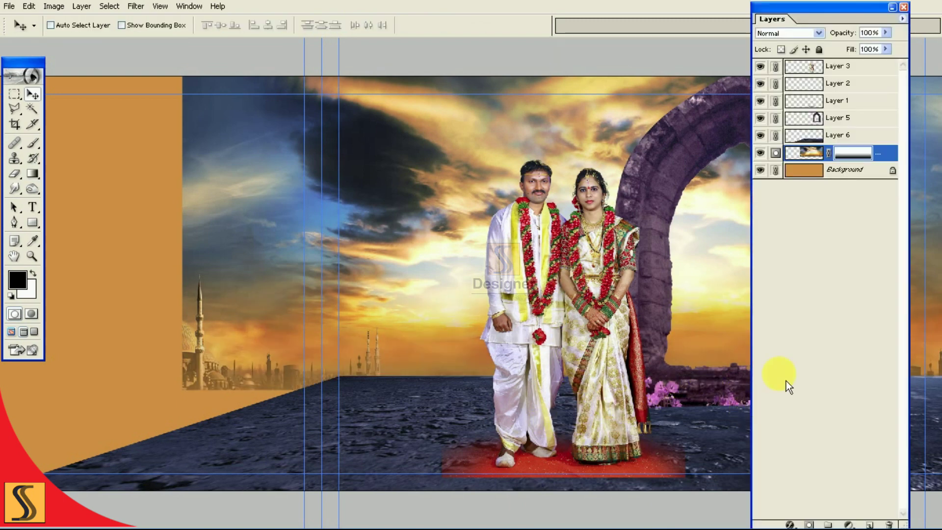
click(809, 138)
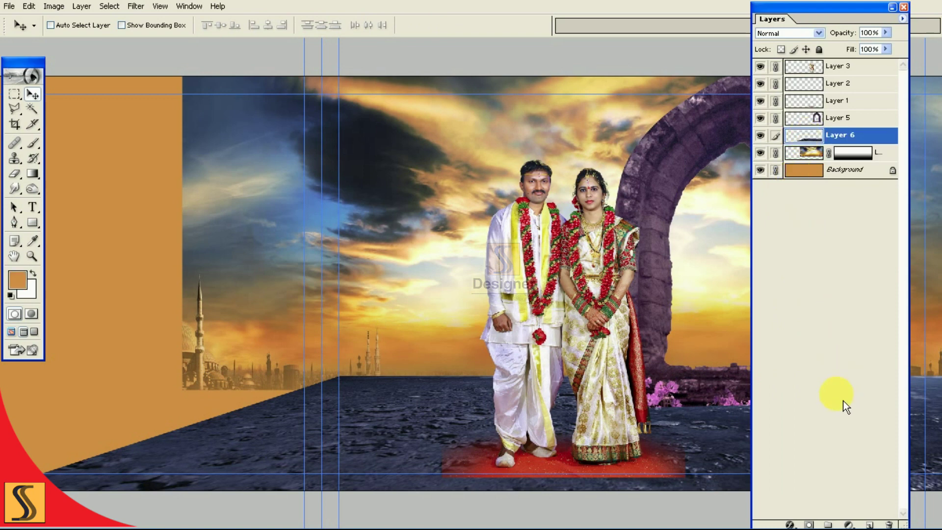
- Mask Layer 6 and fade the rocky ground into the horizon with vertical gradients
click(810, 524)
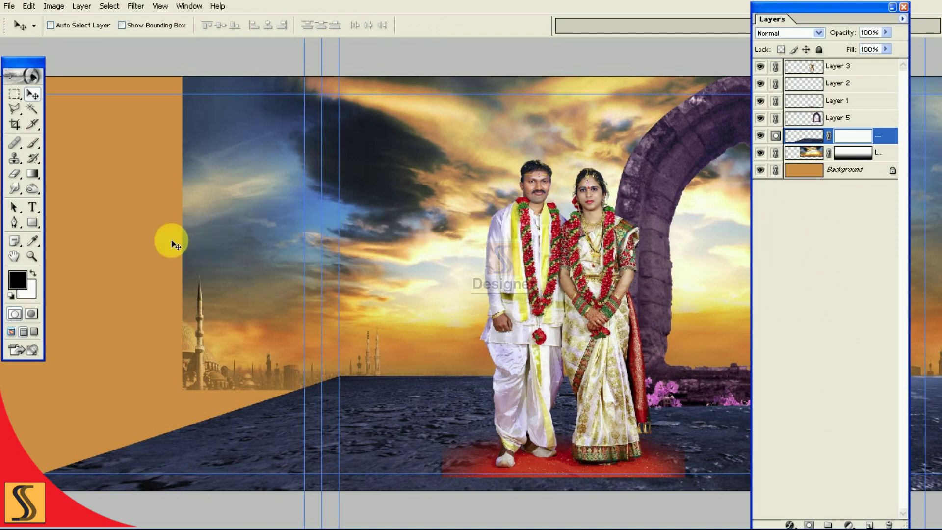
click(33, 174)
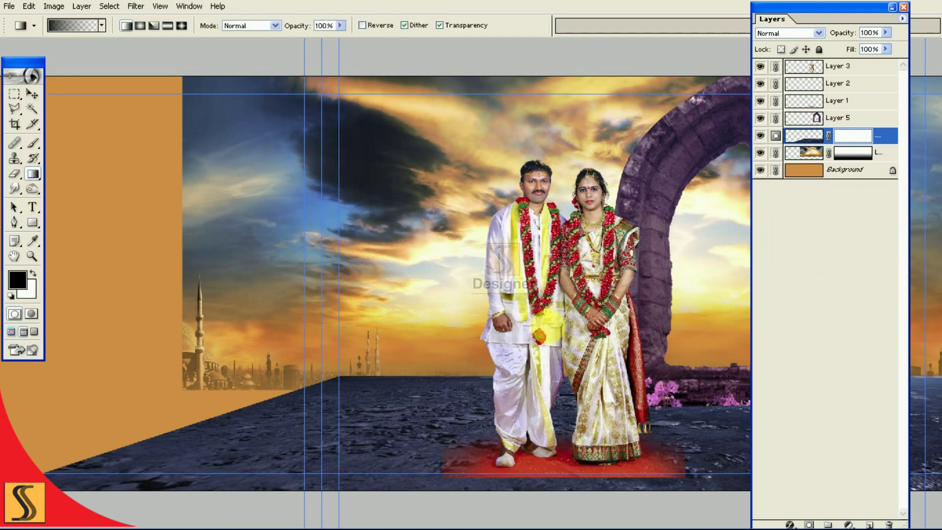
key(shift+Tab)
drag(488, 333, 488, 444)
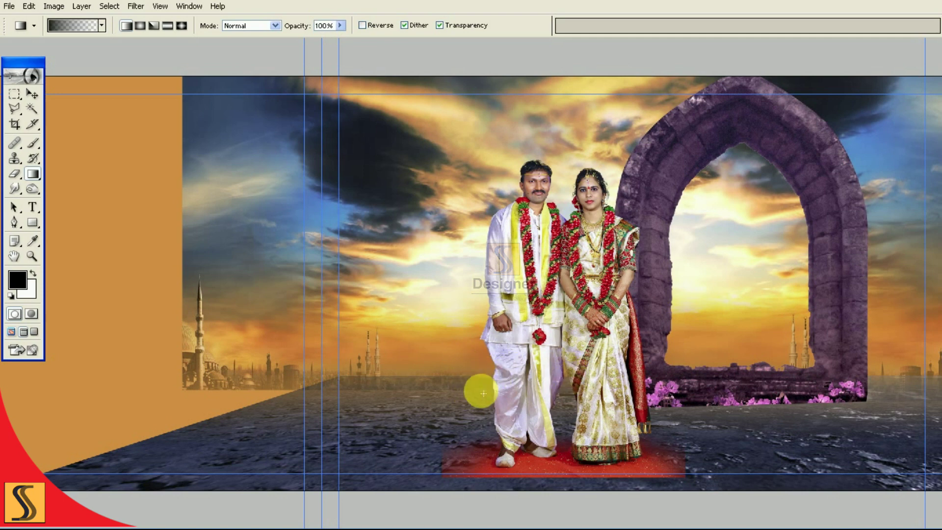
drag(459, 354, 460, 410)
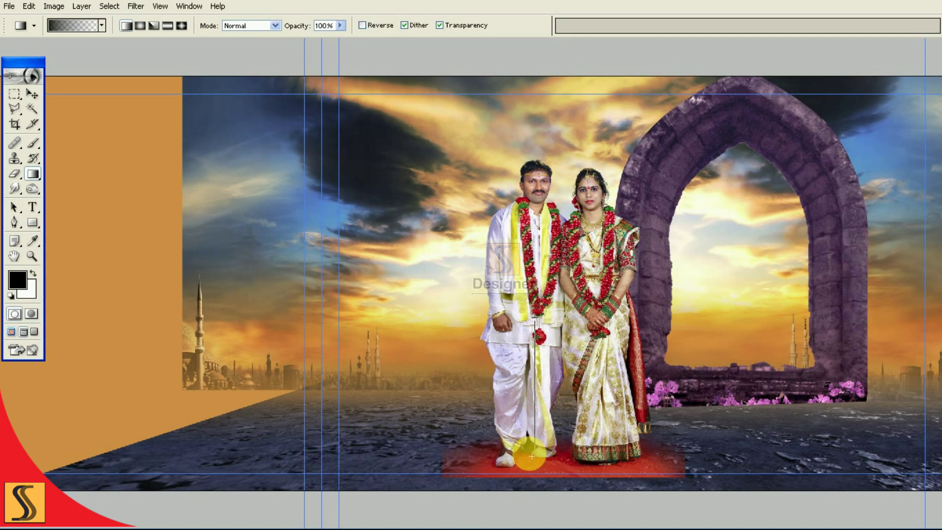
drag(535, 498, 533, 388)
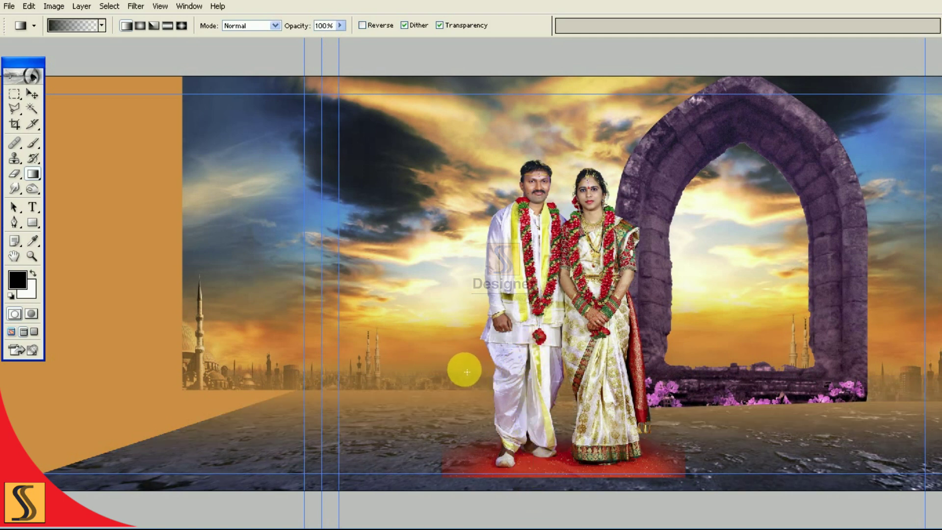
key(ctrl+z)
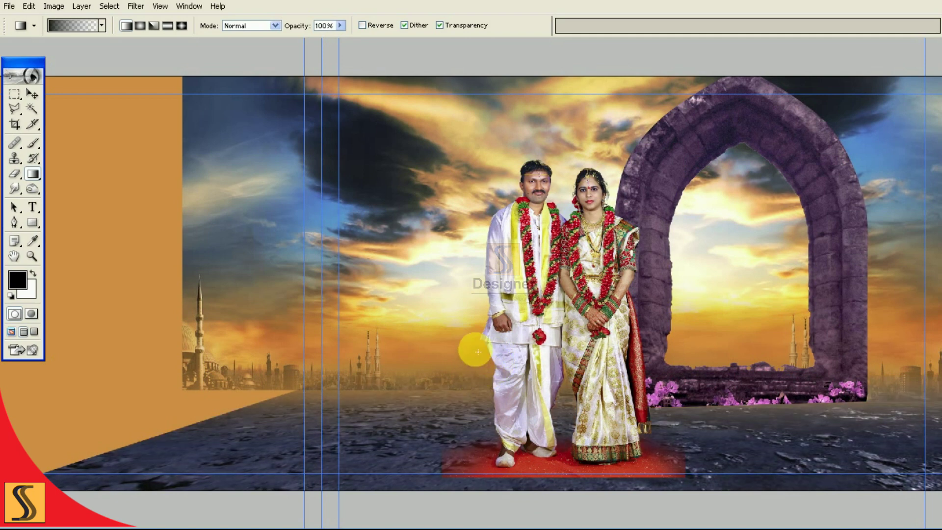
drag(484, 227, 484, 435)
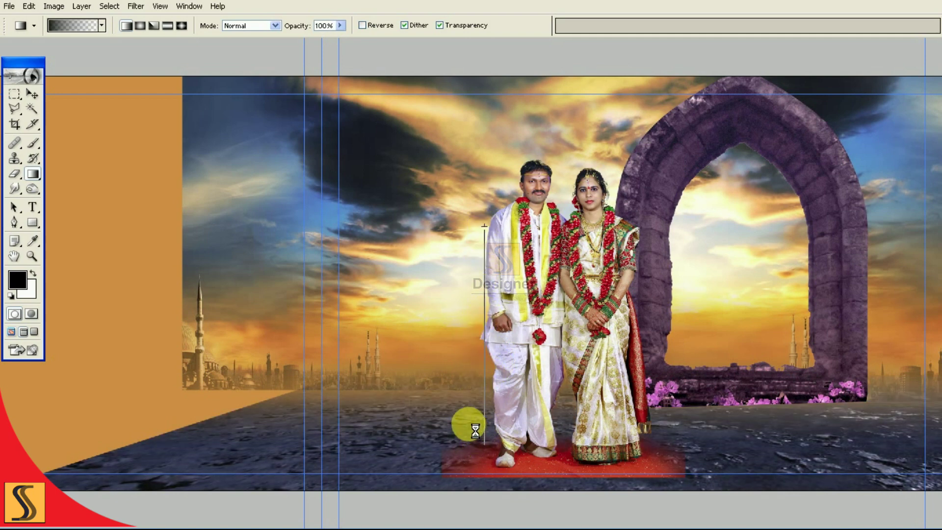
drag(486, 272, 484, 473)
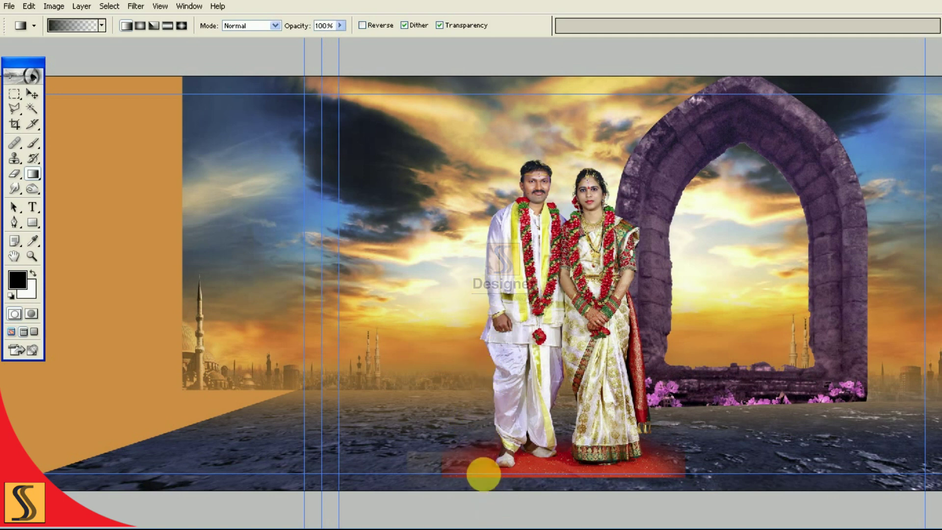
drag(513, 407, 519, 391)
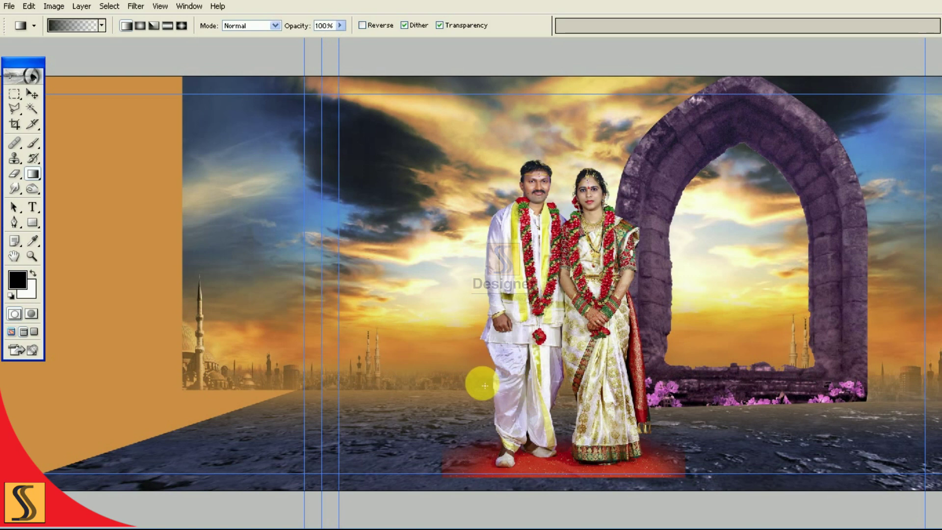
drag(464, 333, 463, 434)
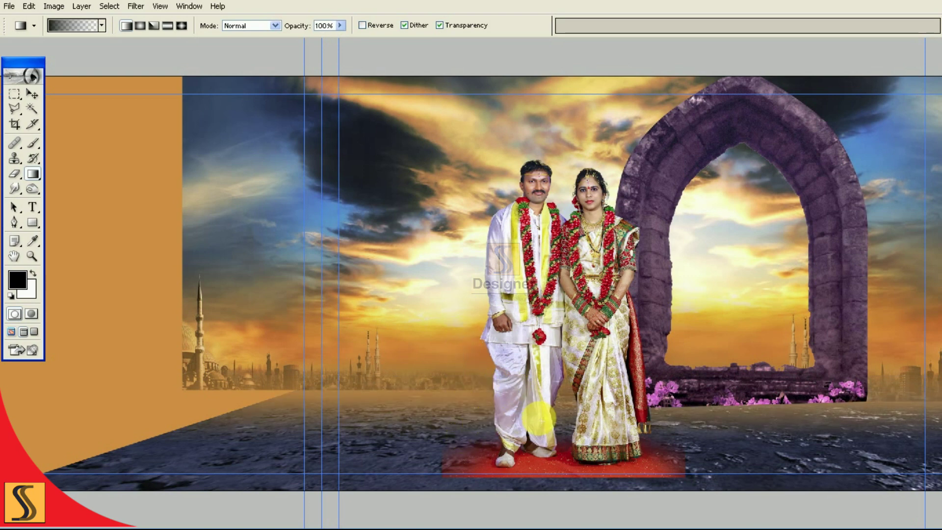
- Fade the sky layer's mask upward from the bottom of the canvas
key(F7)
click(813, 168)
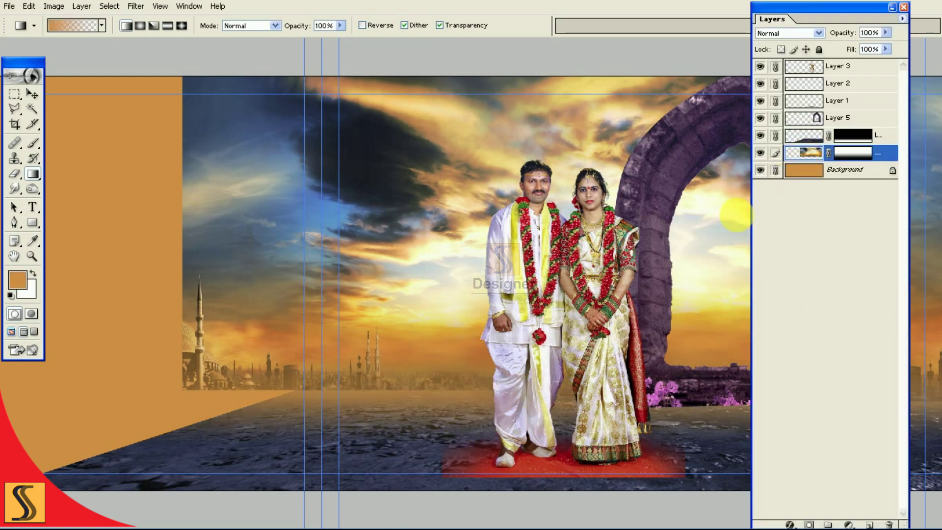
key(F7)
drag(457, 473, 457, 196)
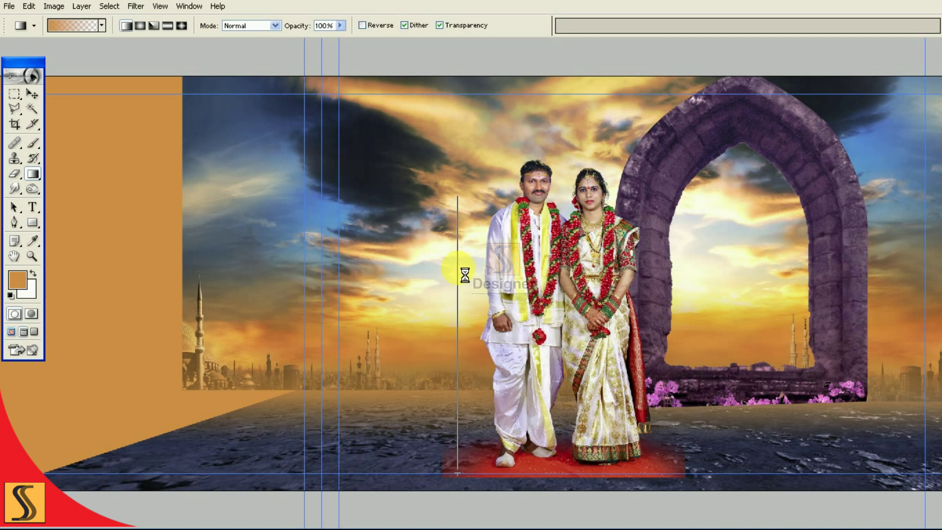
key(v)
key(F7)
- Duplicate the arch Layer 5 as Layer 5 copy and hide the original
click(774, 122)
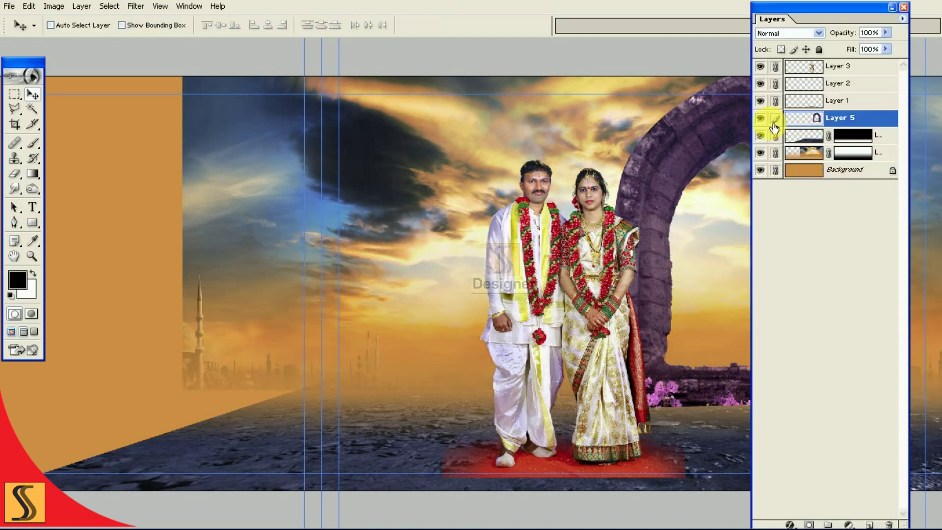
click(760, 119)
click(902, 18)
click(900, 63)
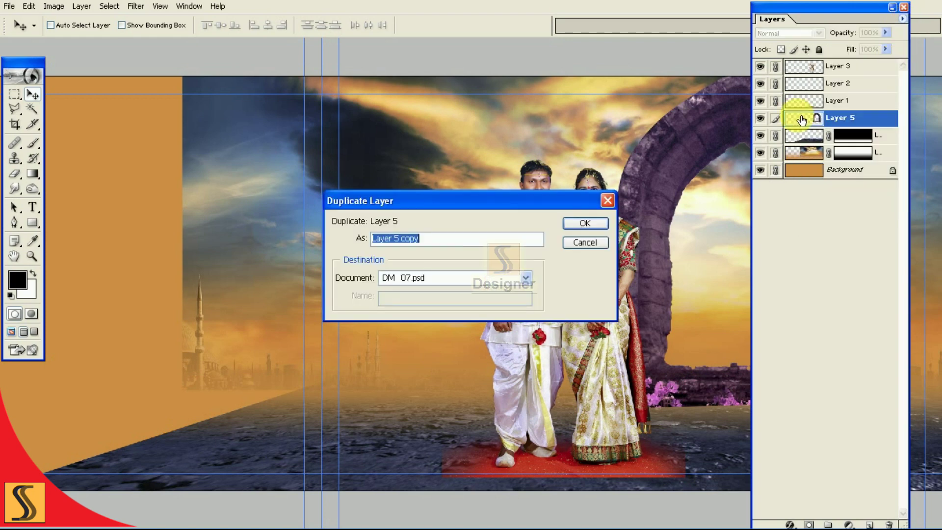
click(598, 223)
click(760, 135)
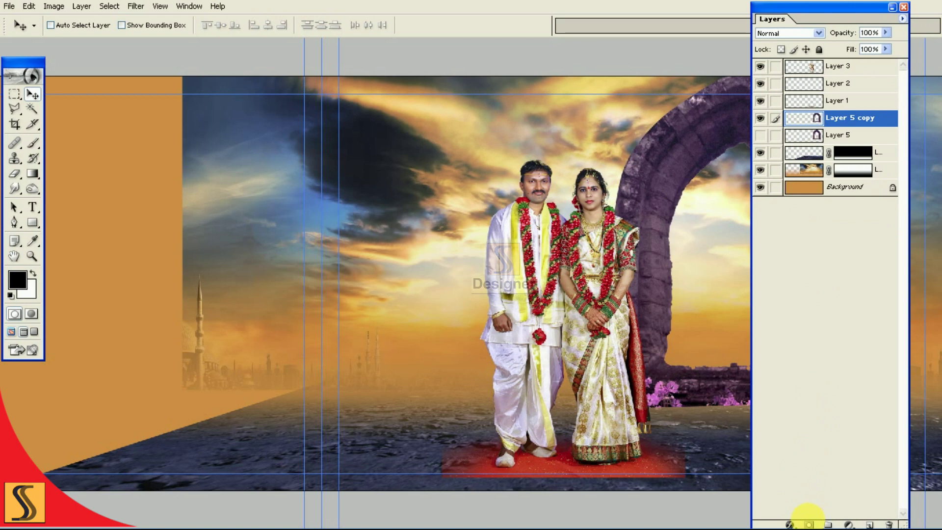
- Mask Layer 5 copy and fade the arch's base with a short upward gradient
click(808, 523)
key(F7)
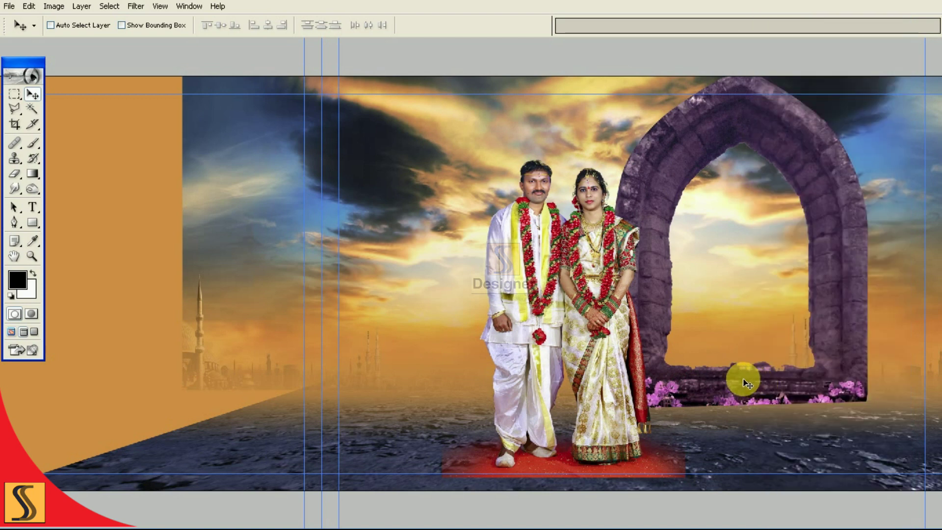
click(33, 173)
drag(741, 459, 745, 304)
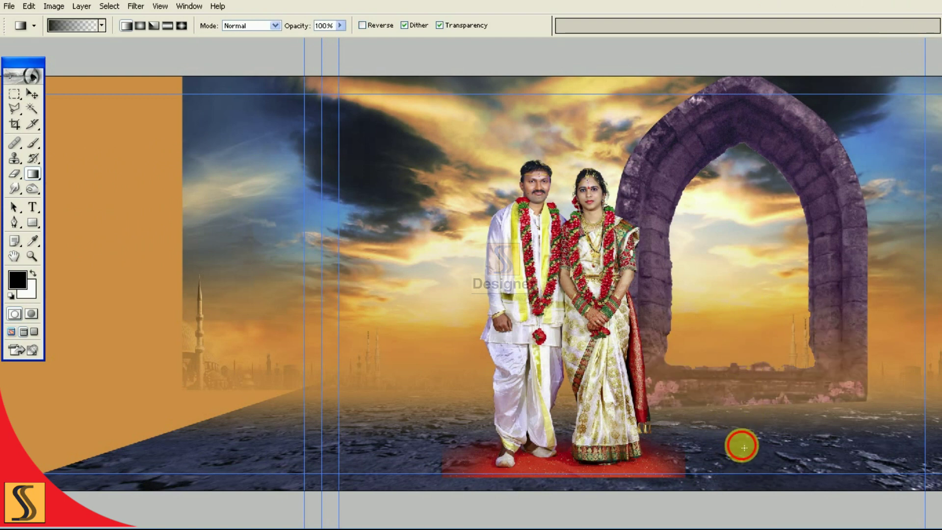
drag(741, 452, 740, 361)
drag(745, 455, 739, 176)
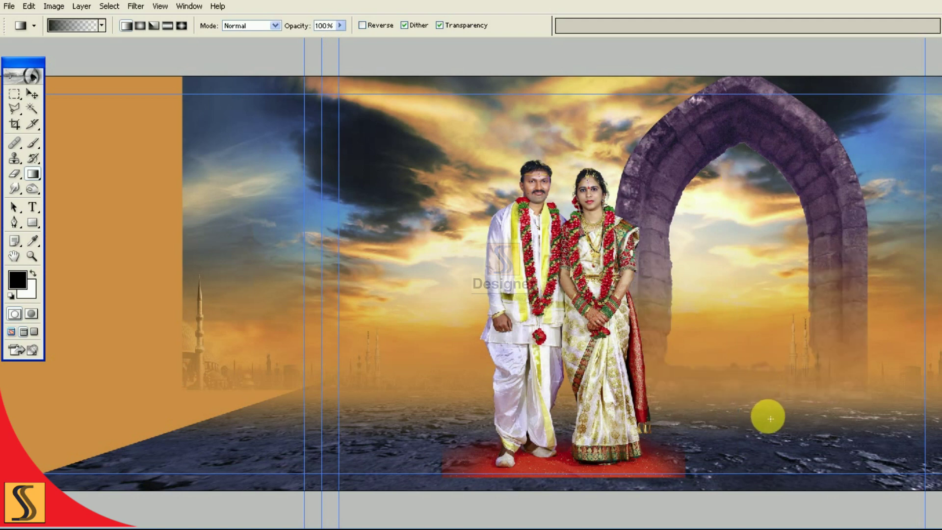
key(ctrl+z)
drag(744, 434, 742, 377)
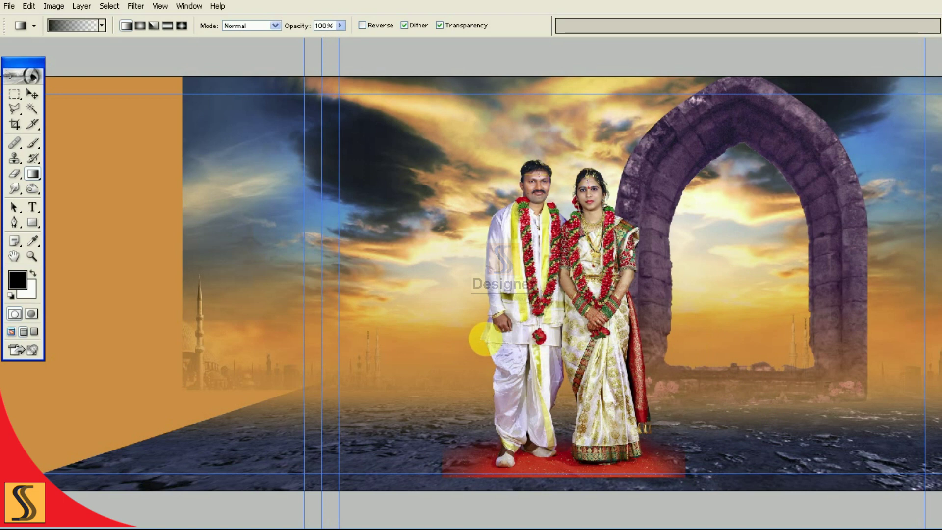
- Apply Layer 5 copy's layer mask permanently
click(15, 173)
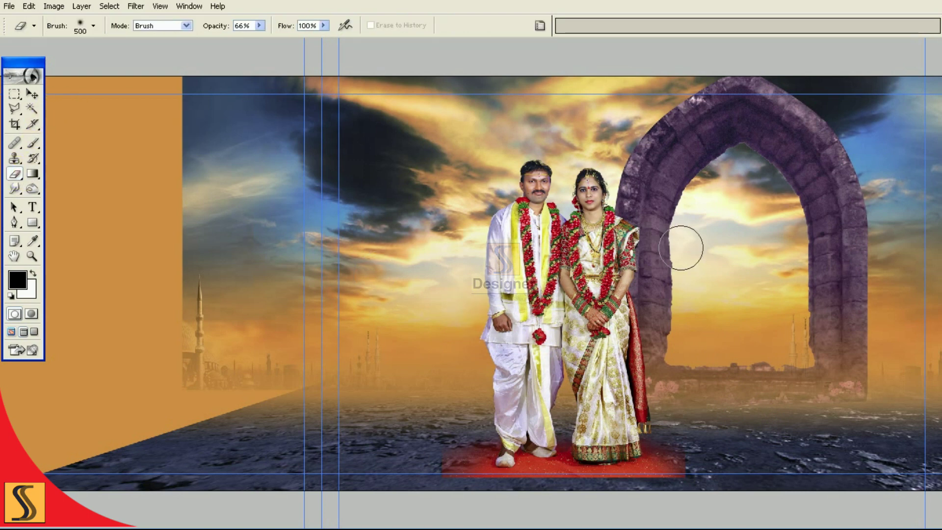
key(F7)
right_click(853, 118)
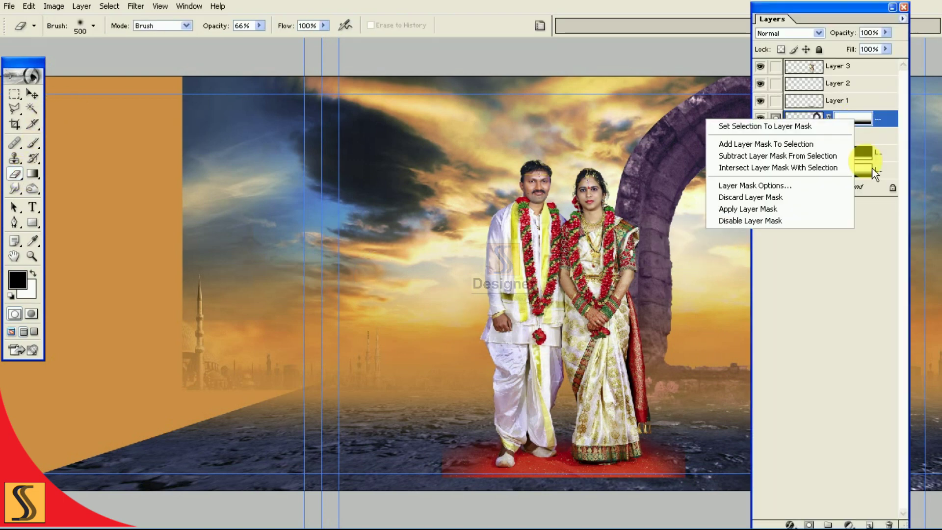
click(785, 207)
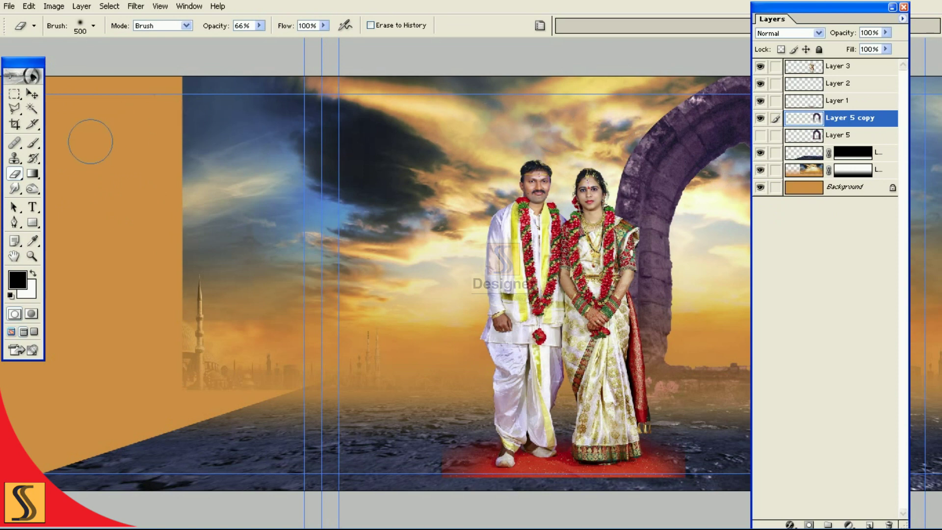
key(F7)
- Softly erase the arch's lower pillar with a large eraser at 20% opacity
key(2)
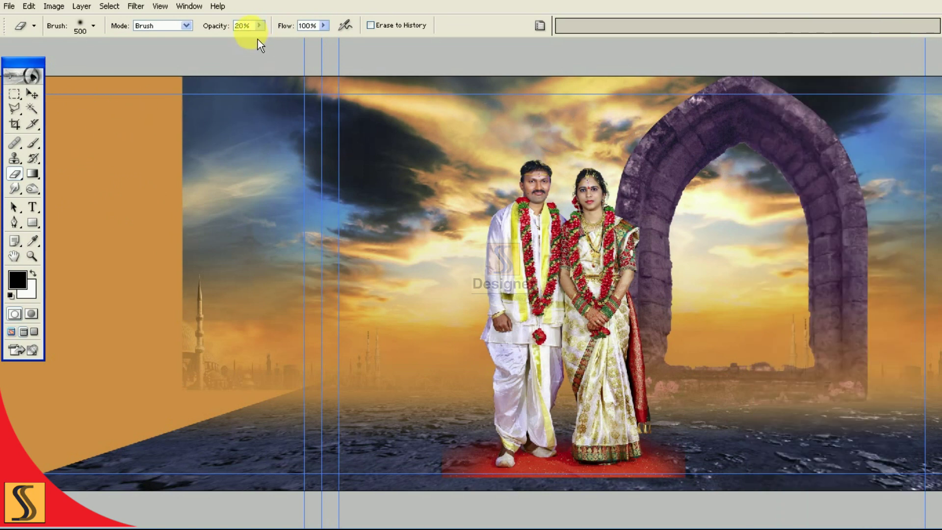
key(bracketright)
key(bracketright)
key(bracketright)
key(bracketleft)
key(bracketleft)
key(bracketleft)
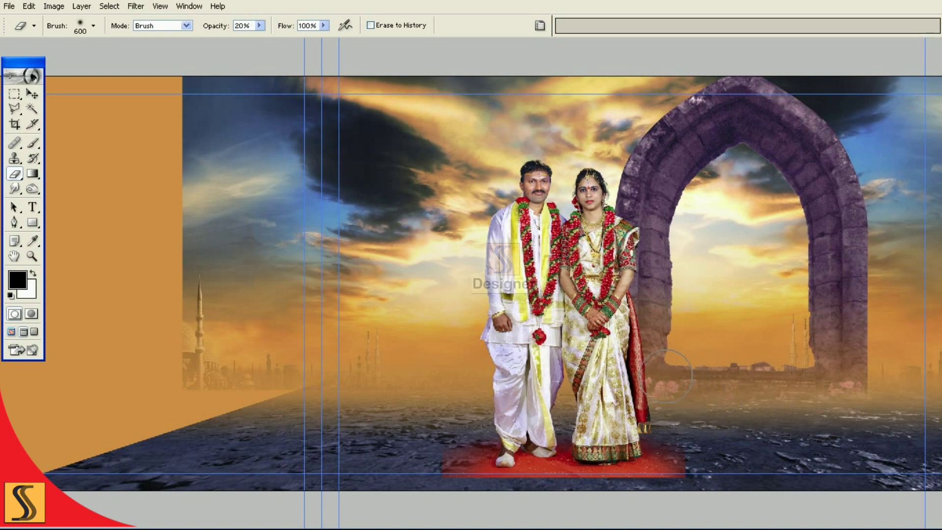
key(bracketleft)
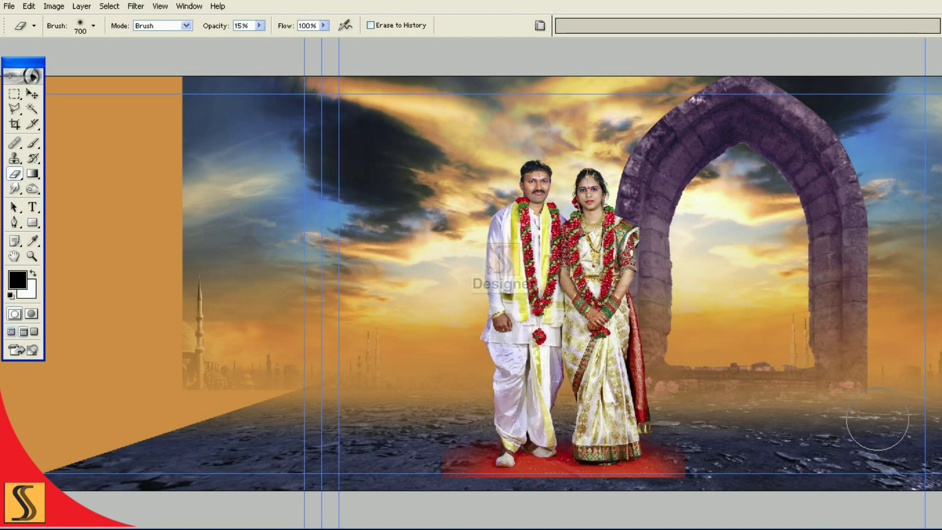
key(bracketright)
key(bracketright)
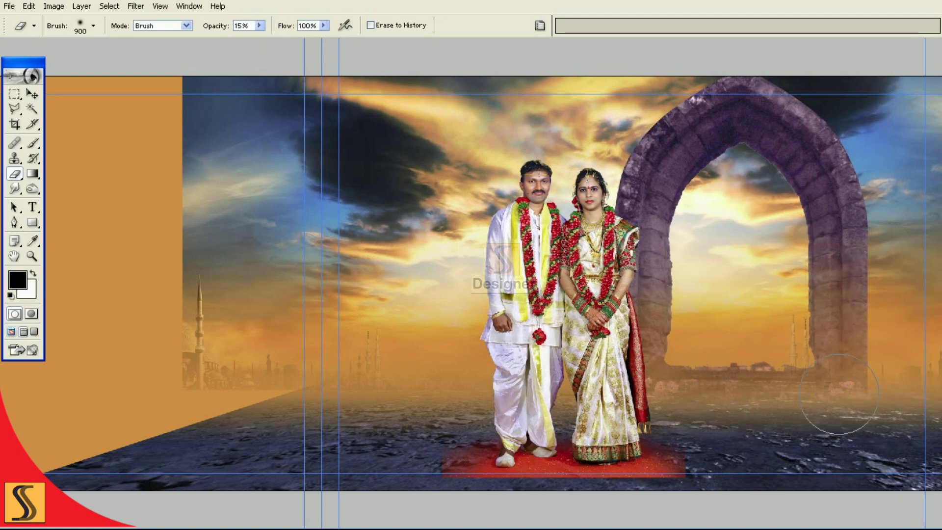
drag(652, 275, 667, 305)
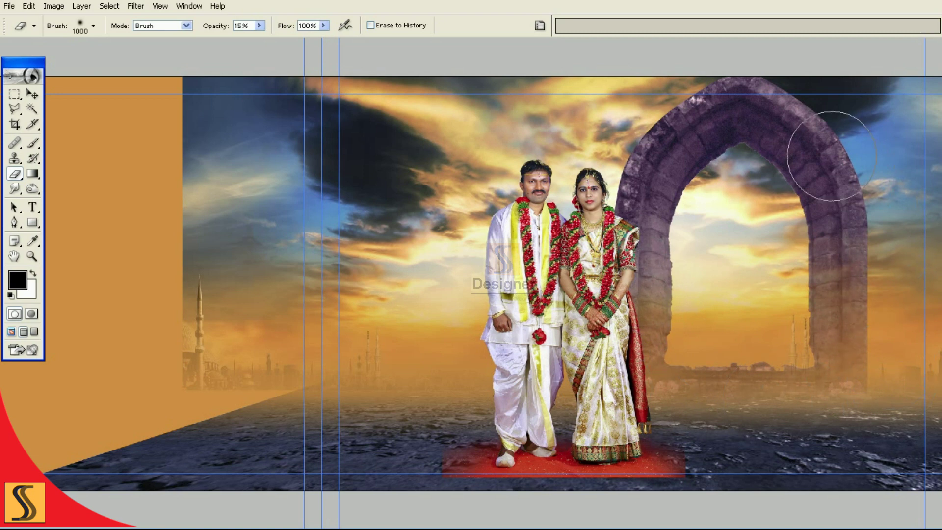
key(bracketleft)
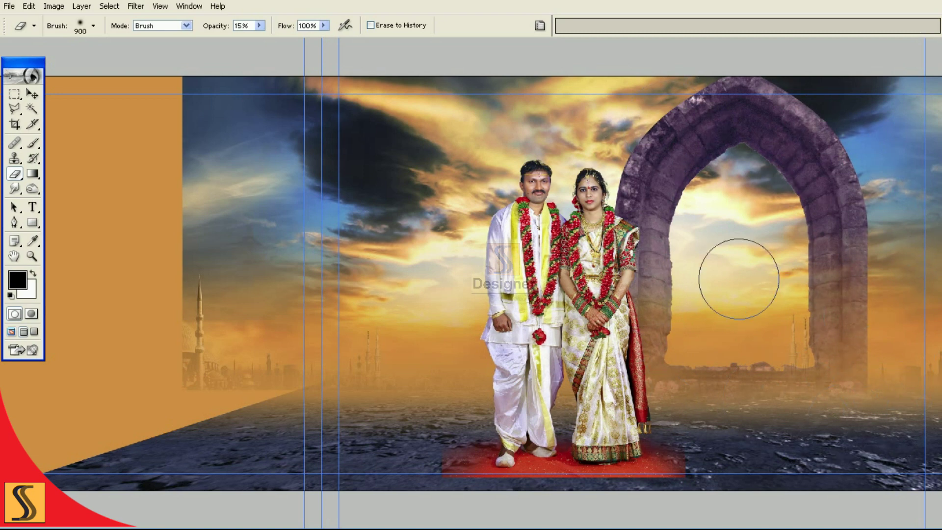
key(F7)
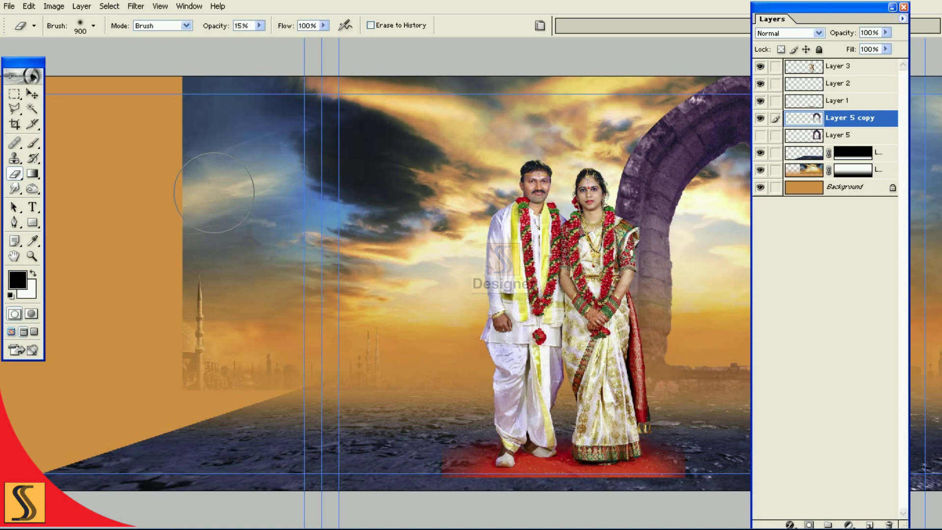
click(16, 107)
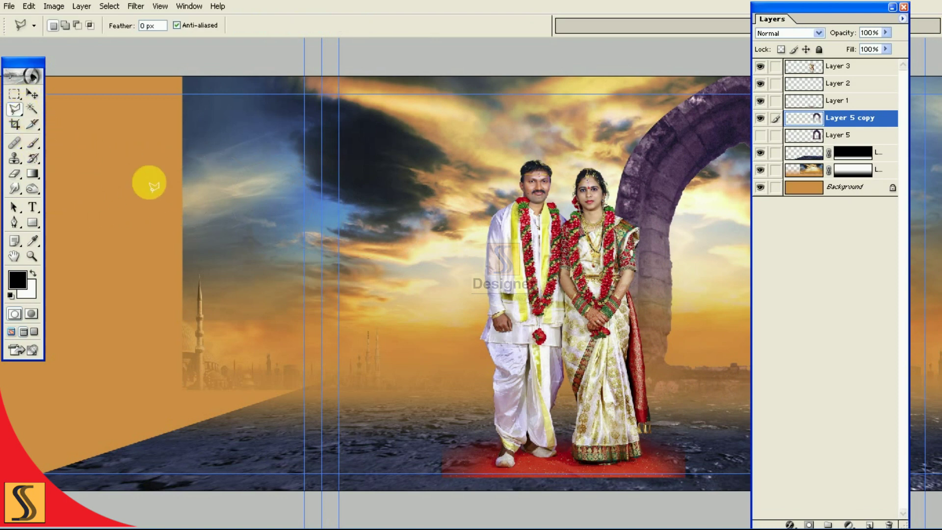
- Lasso the area around the couple and arch and feather it by 222 pixels
key(F7)
click(399, 247)
click(619, 214)
click(888, 222)
click(940, 319)
click(925, 454)
click(815, 490)
click(447, 456)
double_click(431, 412)
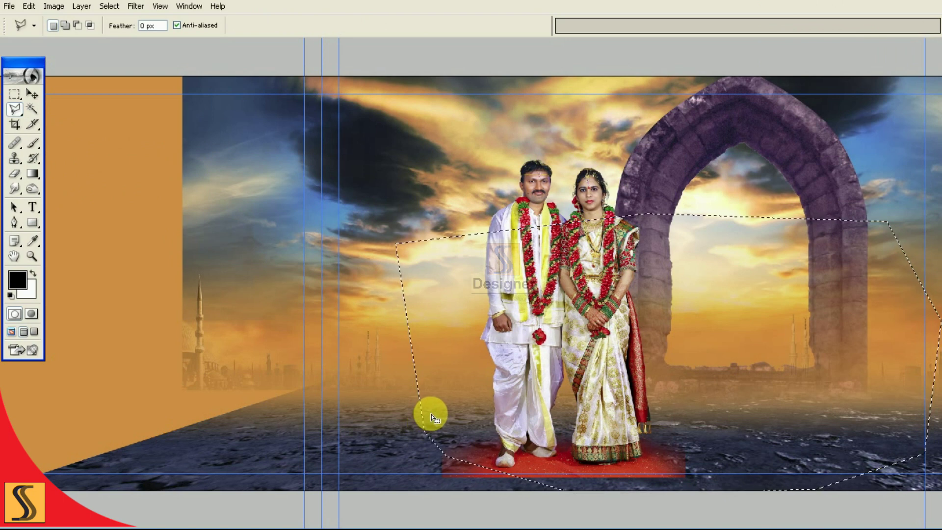
key(ctrl+alt+d)
text(222)
key(Return)
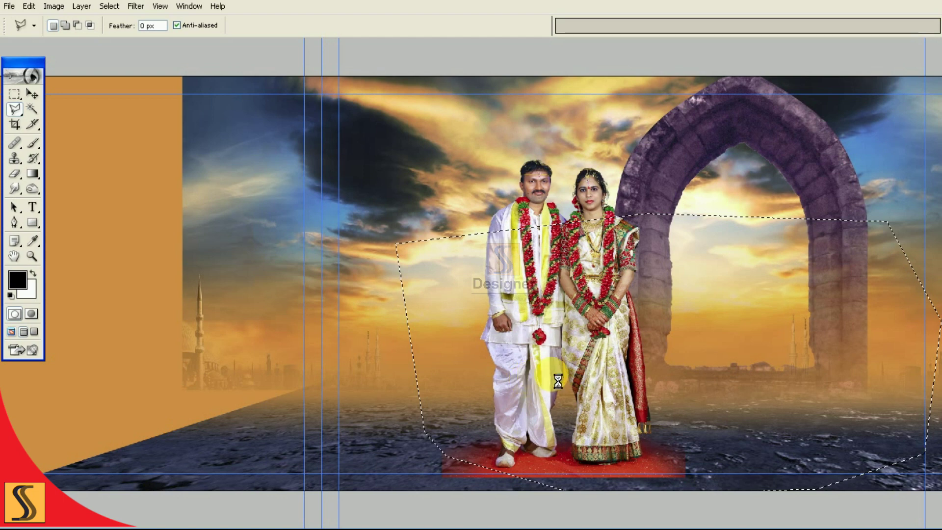
- Apply a 14-pixel Gaussian Blur to the feathered area, then deselect
key(v)
key(super)
key(Escape)
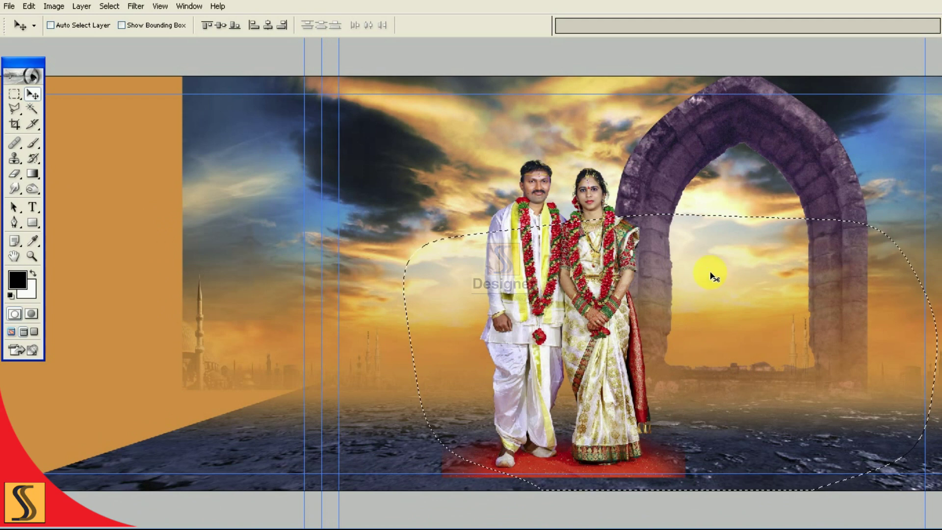
click(136, 6)
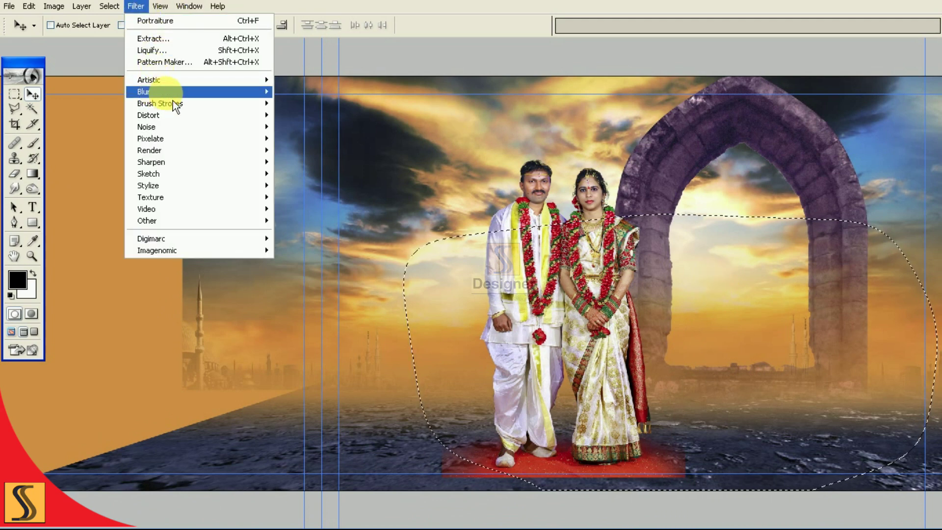
click(299, 126)
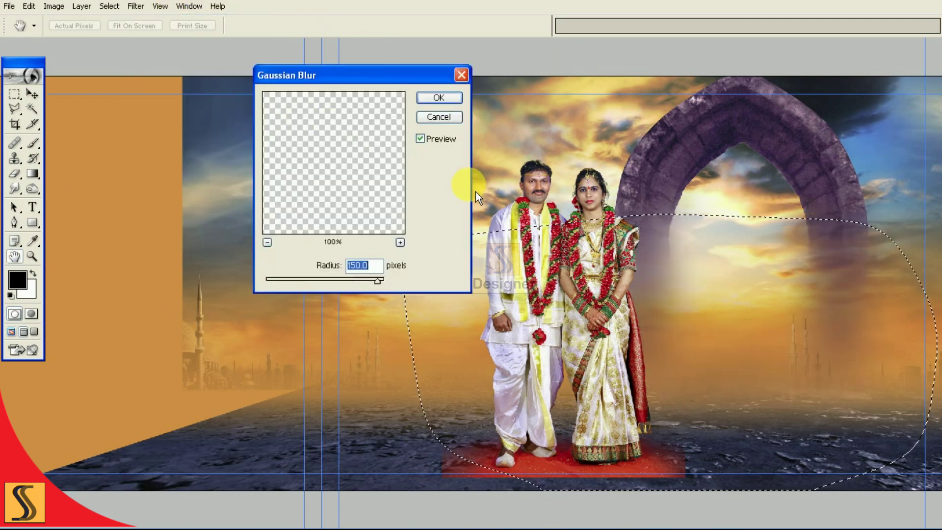
text(10)
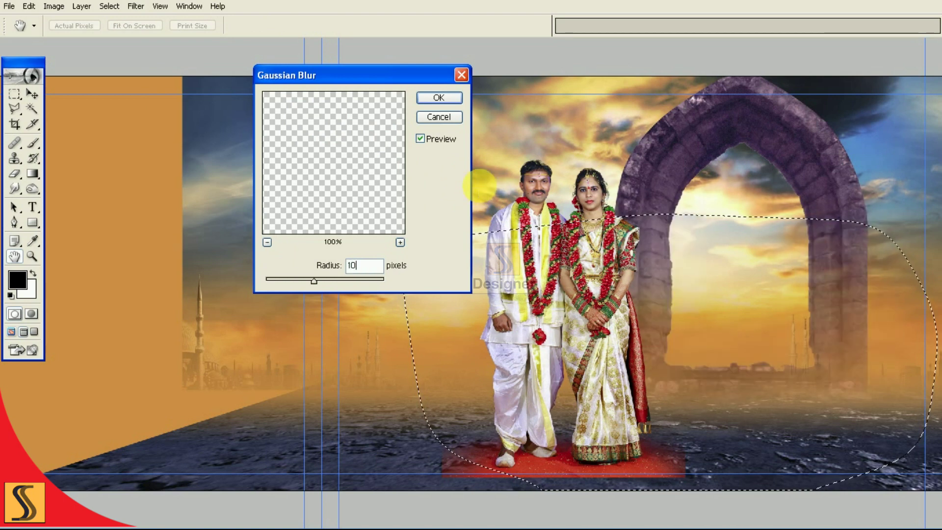
key(BackSpace)
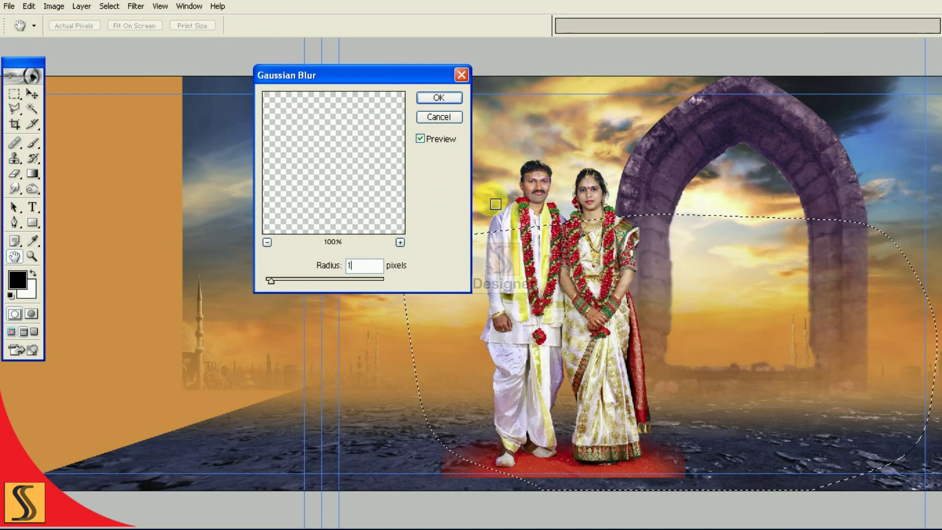
text(4)
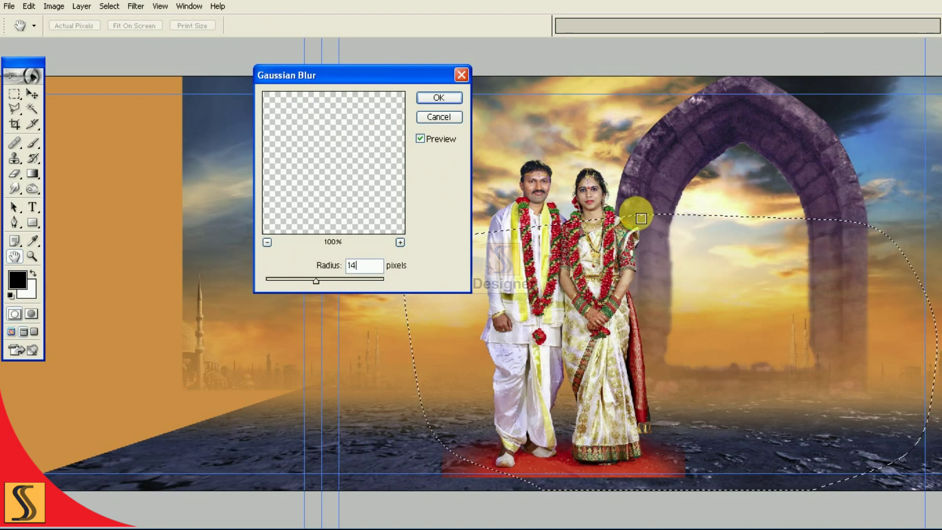
click(439, 98)
key(ctrl+d)
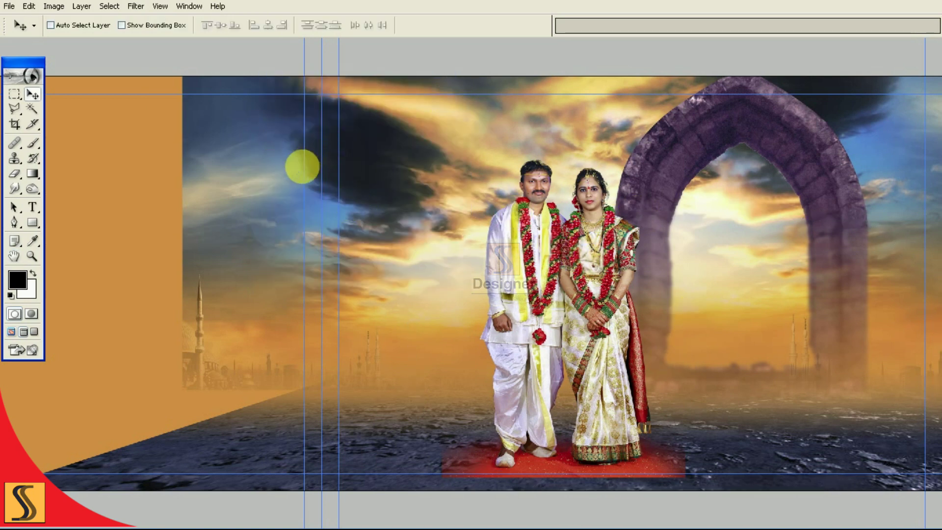
- In Color Balance, shift the midtones to +27 red and strongly toward yellow (+27, +4, −82)
click(54, 6)
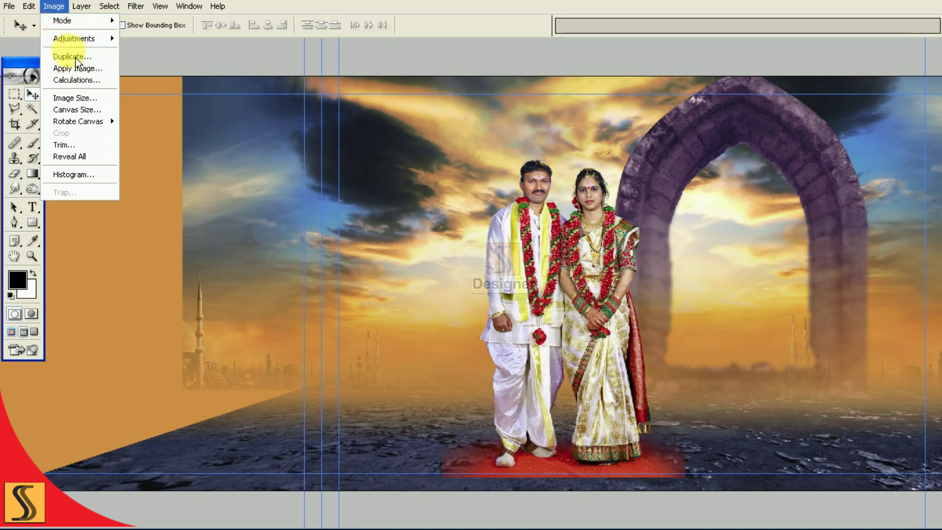
click(175, 99)
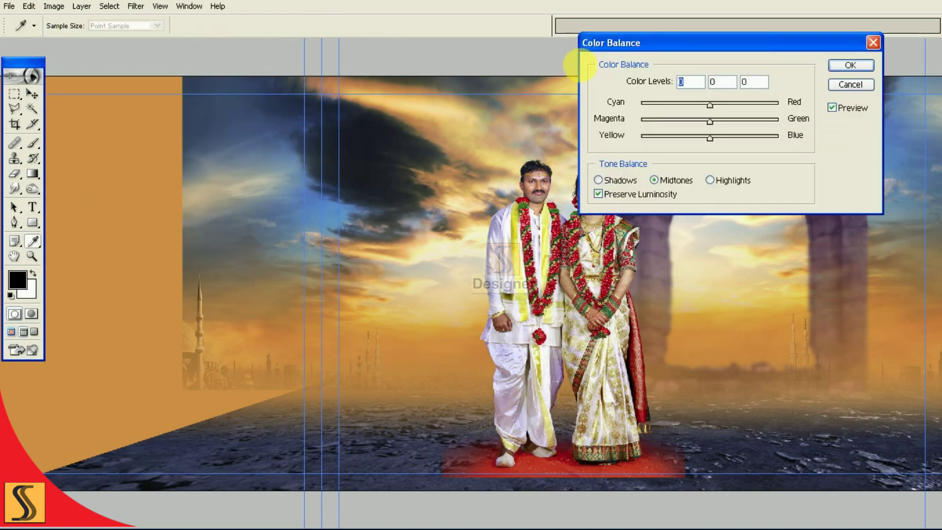
drag(624, 43, 195, 164)
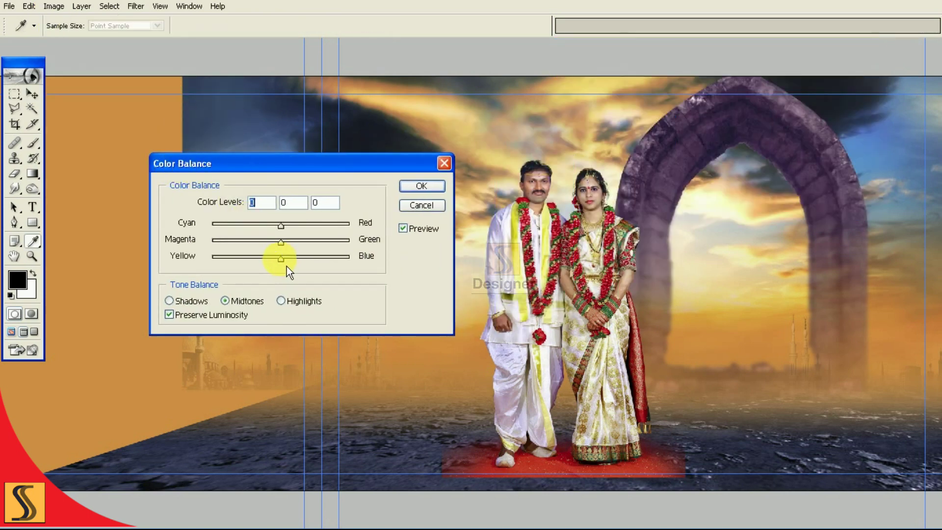
drag(261, 266, 262, 267)
mouse_move(280, 226)
mouse_down()
mouse_move(307, 234)
mouse_move(287, 233)
mouse_up()
drag(252, 267, 240, 267)
drag(287, 248, 231, 266)
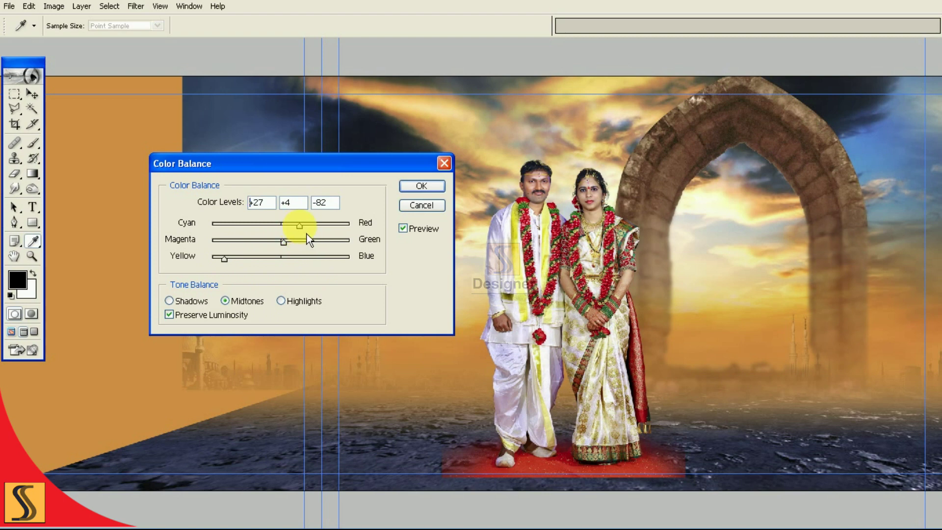
- Shift the shadows +16 toward red and −21 toward yellow, and apply the Color Balance
click(169, 301)
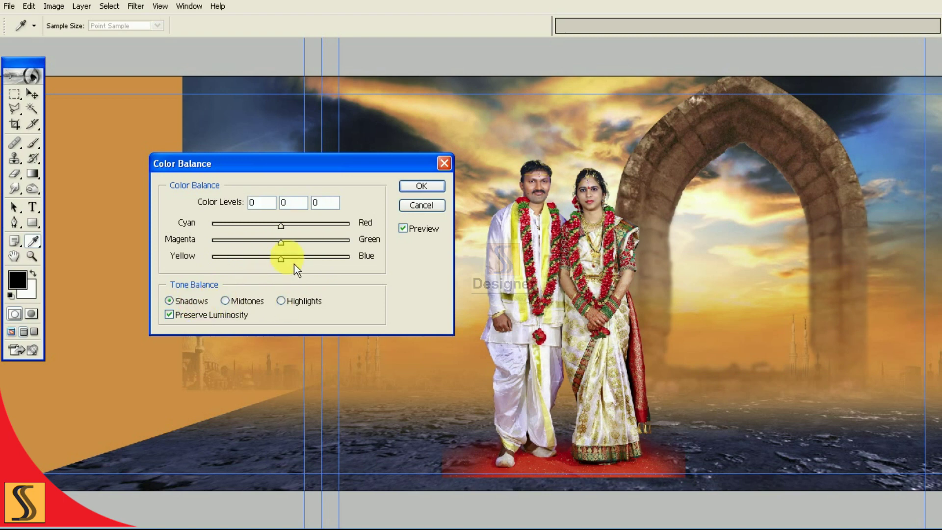
drag(284, 267, 275, 266)
mouse_move(290, 234)
mouse_down()
mouse_move(301, 234)
mouse_move(268, 258)
mouse_up()
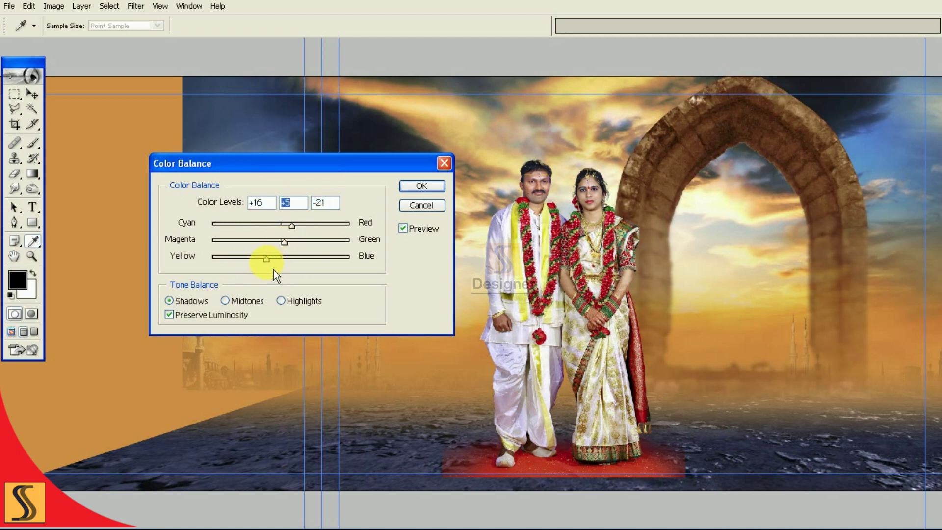
click(412, 205)
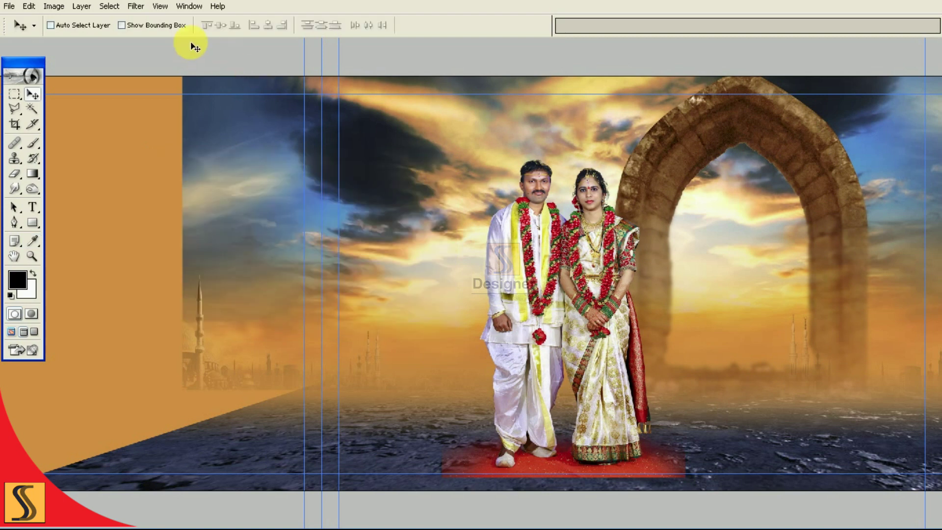
- Apply Levels with input black 14, gamma 0.88 and output white 244
click(54, 6)
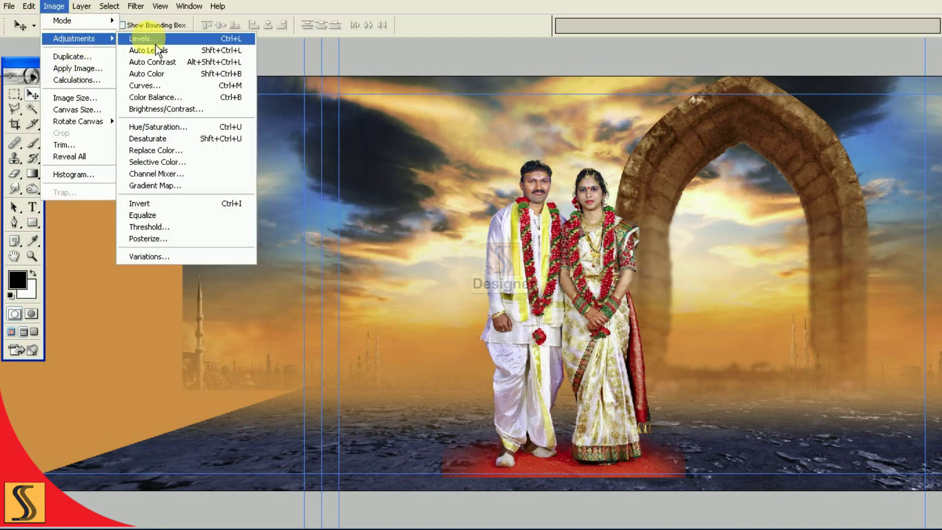
mouse_move(73, 38)
click(142, 36)
drag(552, 29, 370, 22)
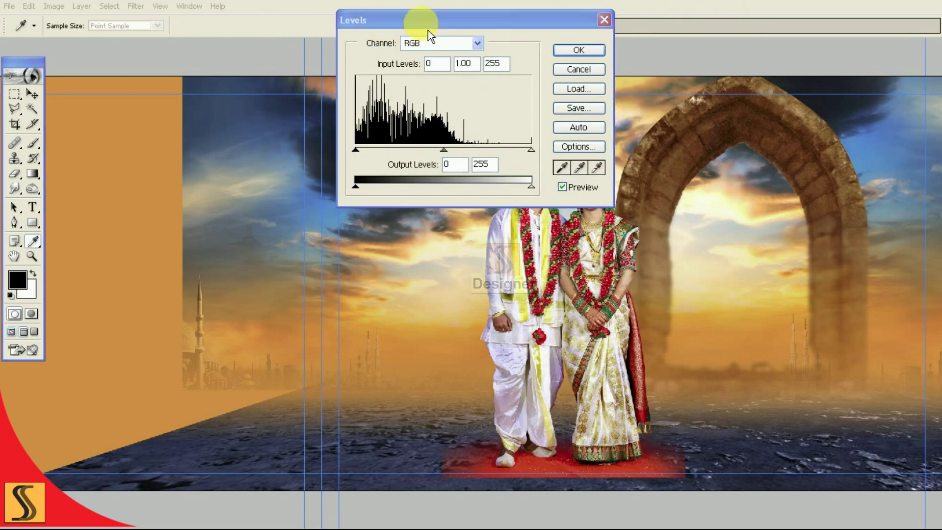
drag(428, 27, 225, 89)
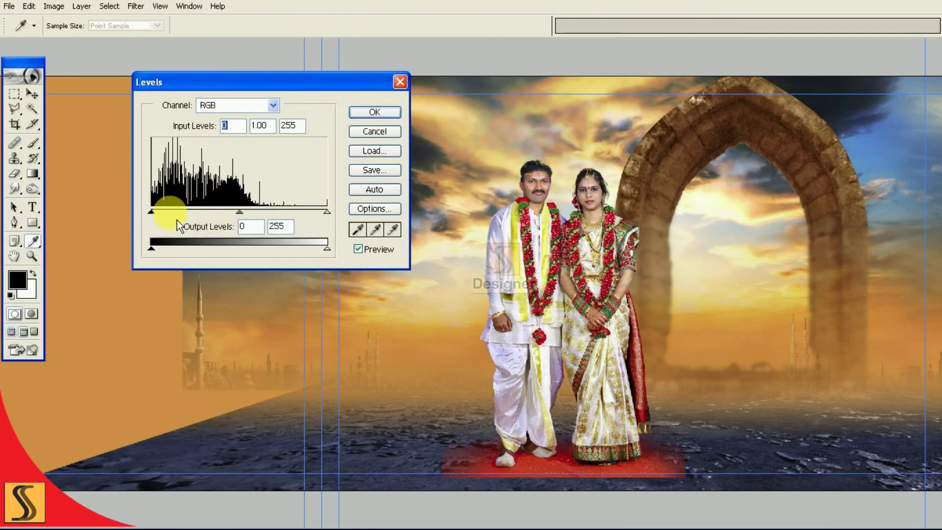
drag(243, 212, 249, 212)
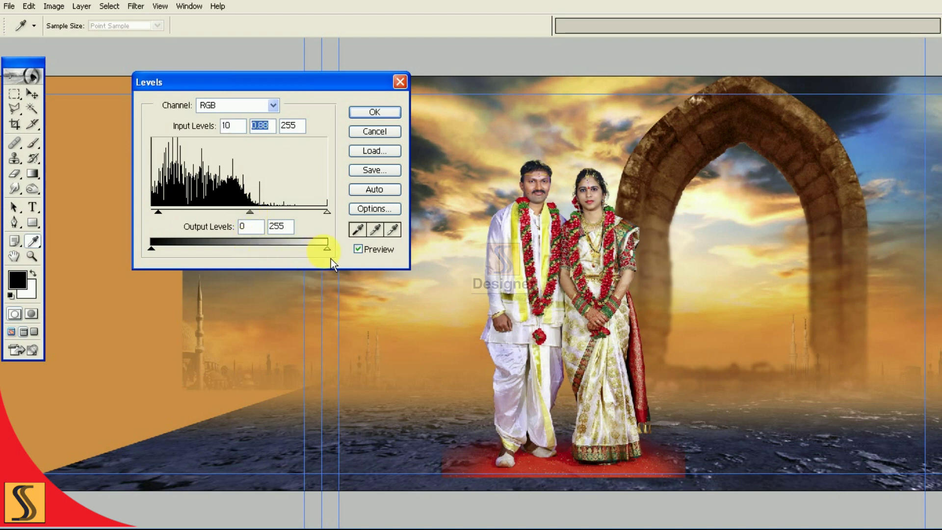
drag(319, 248, 320, 249)
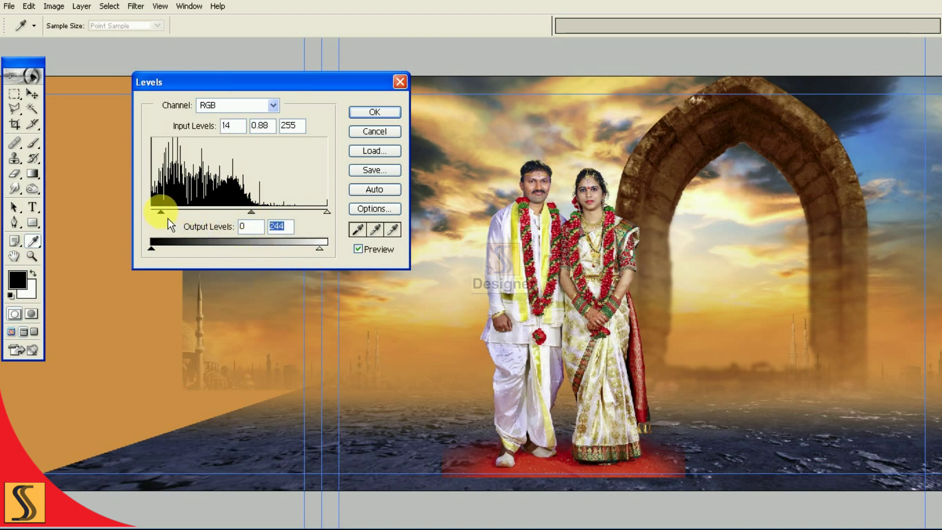
click(388, 112)
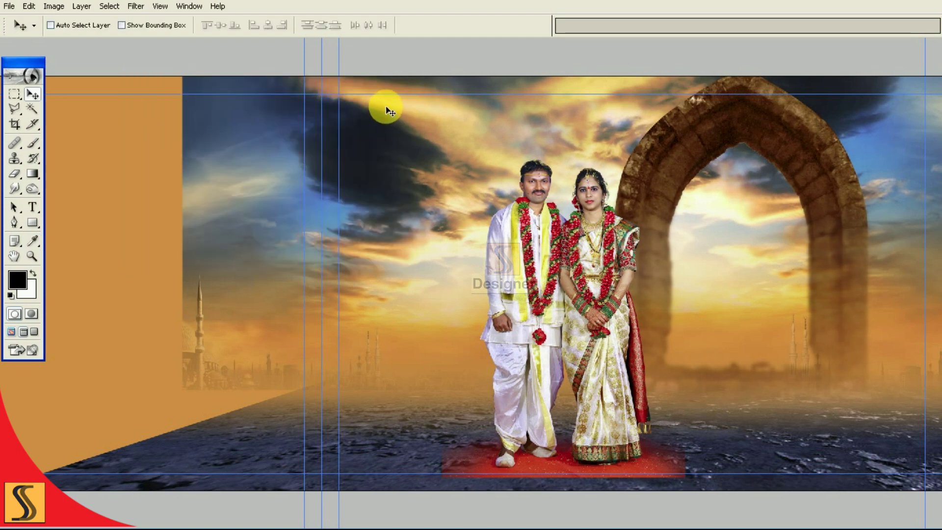
- Blur the scene with a Gaussian Blur of radius 4 pixels
click(138, 7)
mouse_move(311, 119)
click(311, 117)
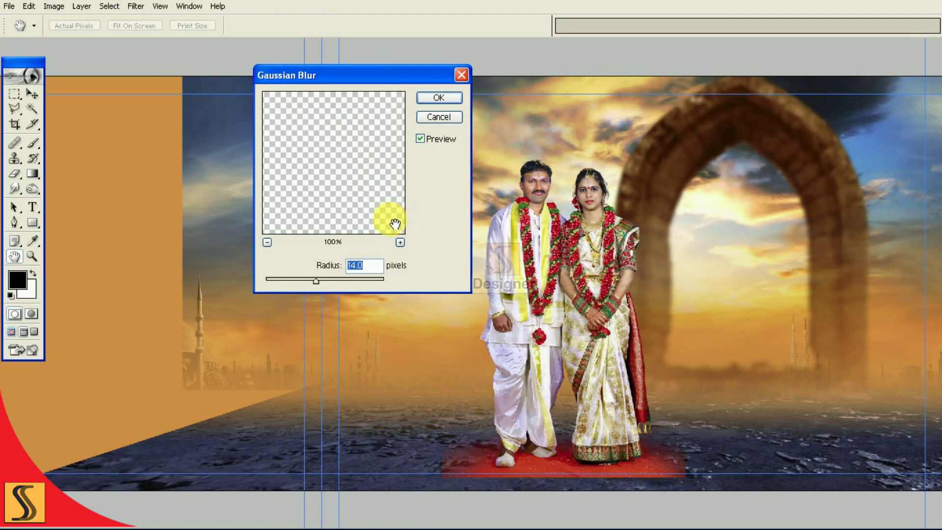
text(4)
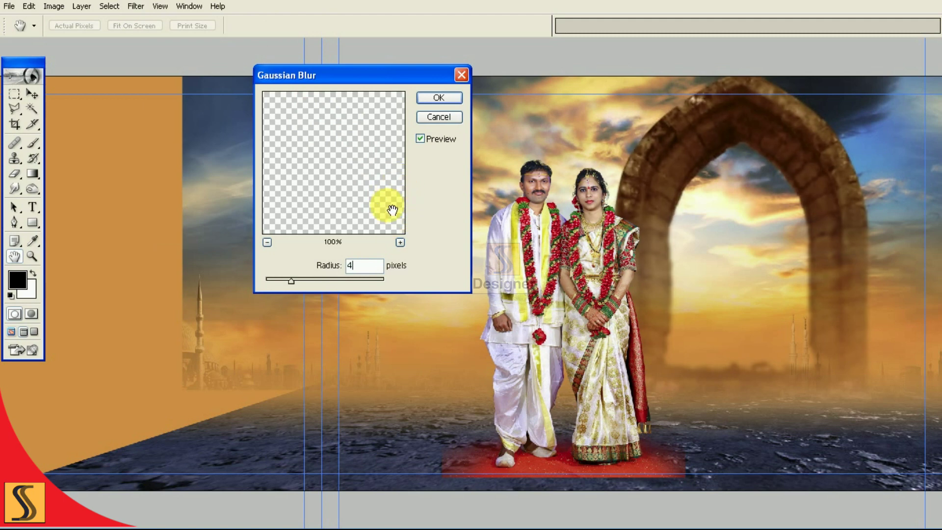
click(442, 119)
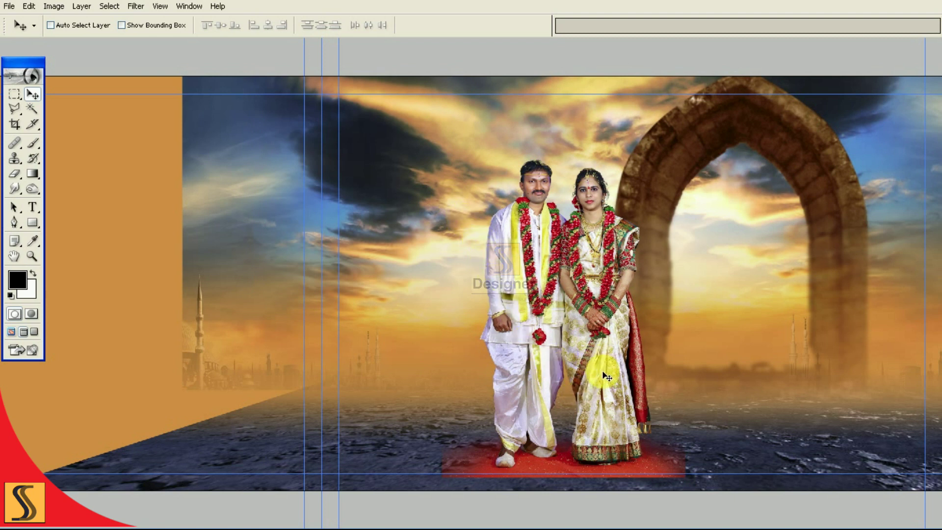
- Permanently apply the layer masks on Layer 6 and Layer 4 copy
key(F7)
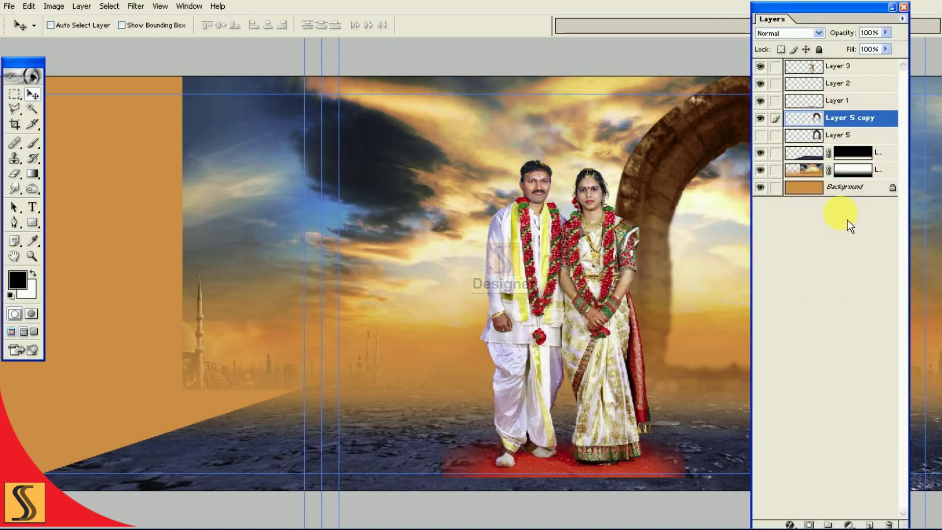
right_click(842, 153)
click(805, 245)
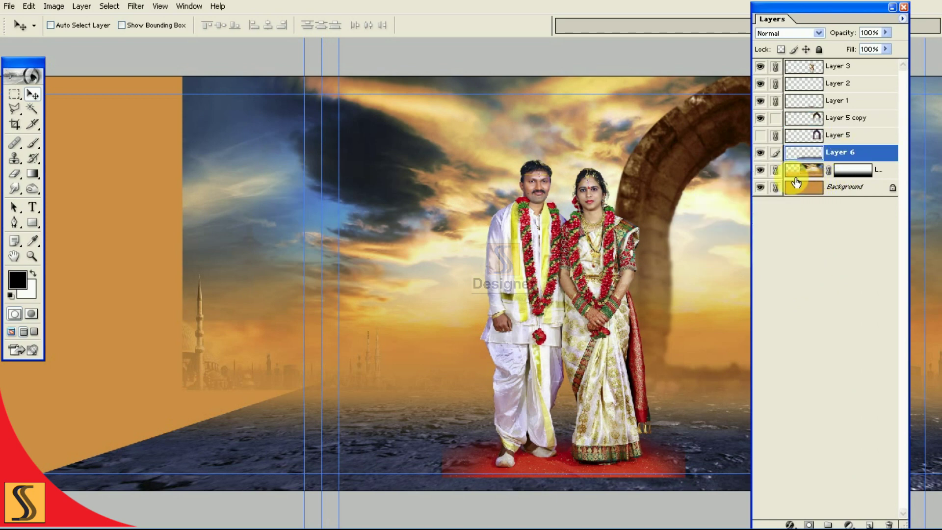
click(760, 170)
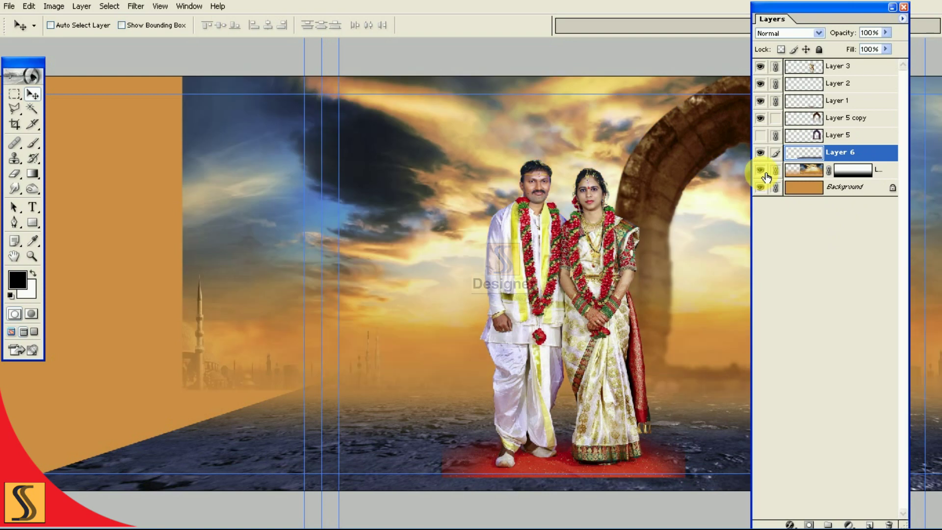
right_click(852, 169)
click(778, 267)
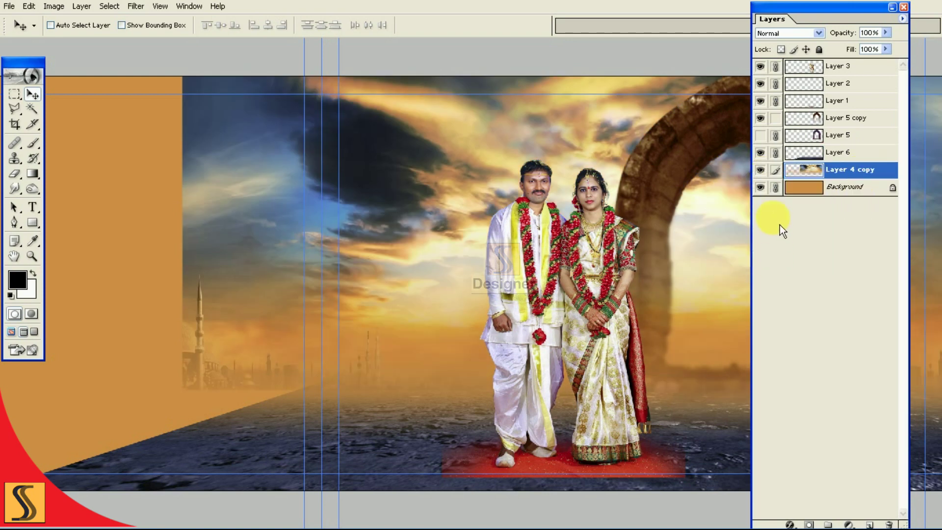
- Toggle Layer 6's visibility to compare, then try Luminosity blending on it
click(761, 154)
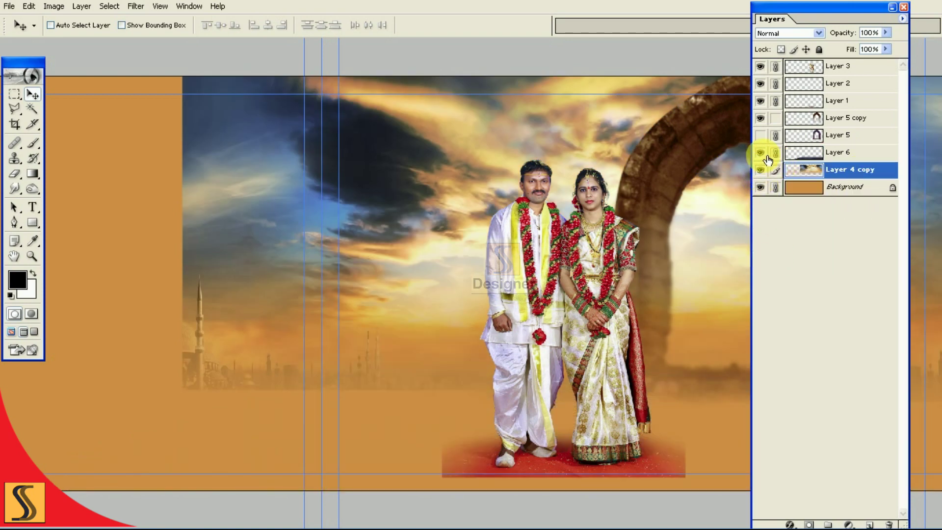
click(813, 156)
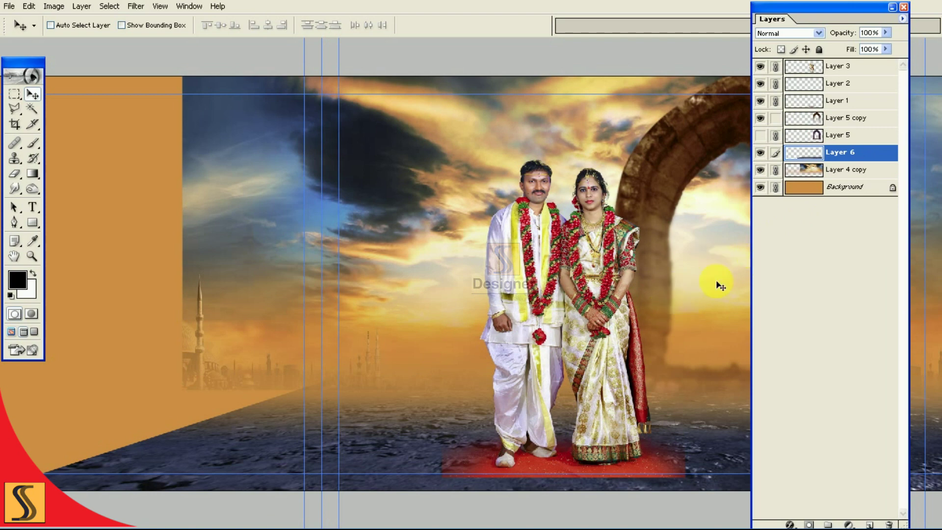
click(783, 36)
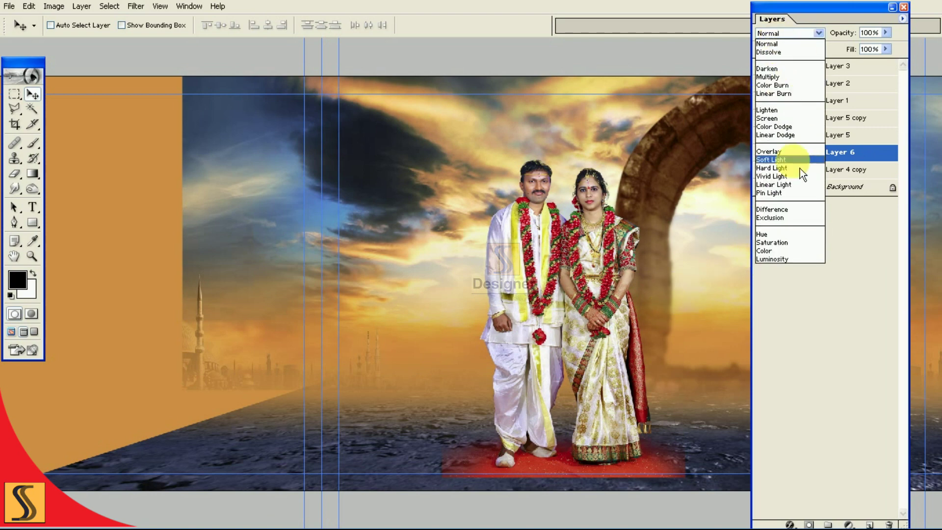
click(790, 268)
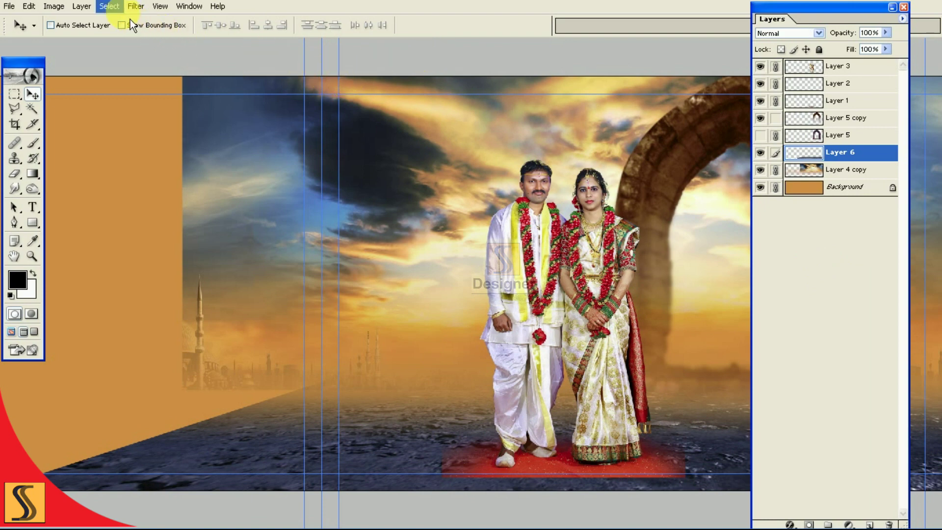
- Lower the rocky ground's saturation by 72 with Hue/Saturation, then zoom out
key(shift+Tab)
click(54, 6)
mouse_move(74, 38)
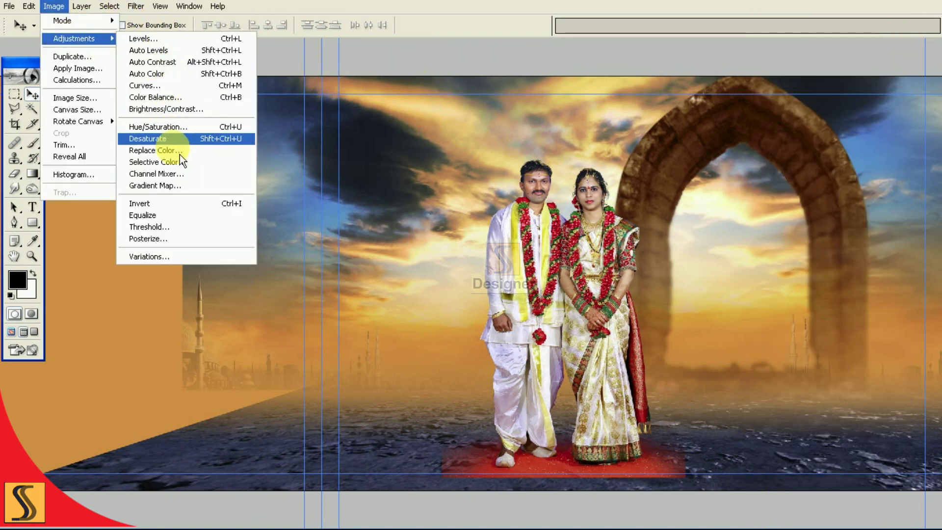
click(174, 127)
drag(451, 69, 498, 55)
drag(381, 147, 338, 147)
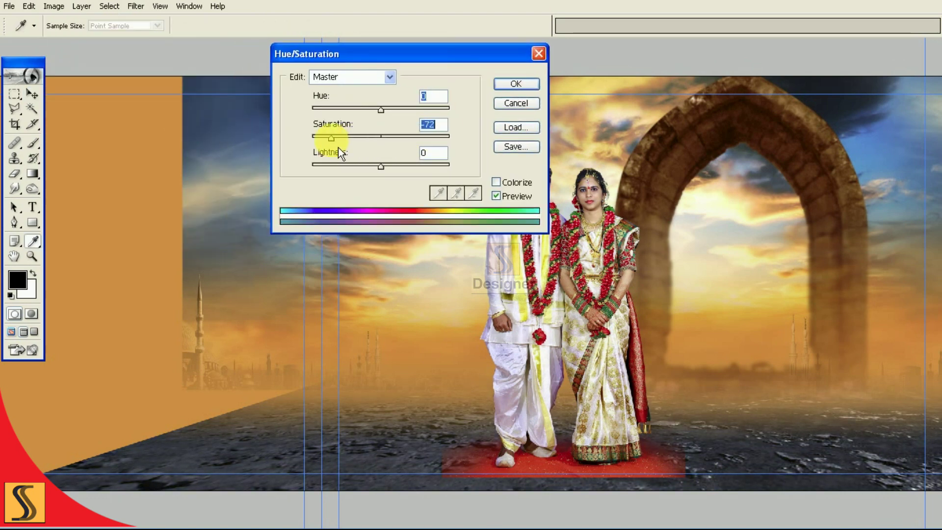
click(514, 87)
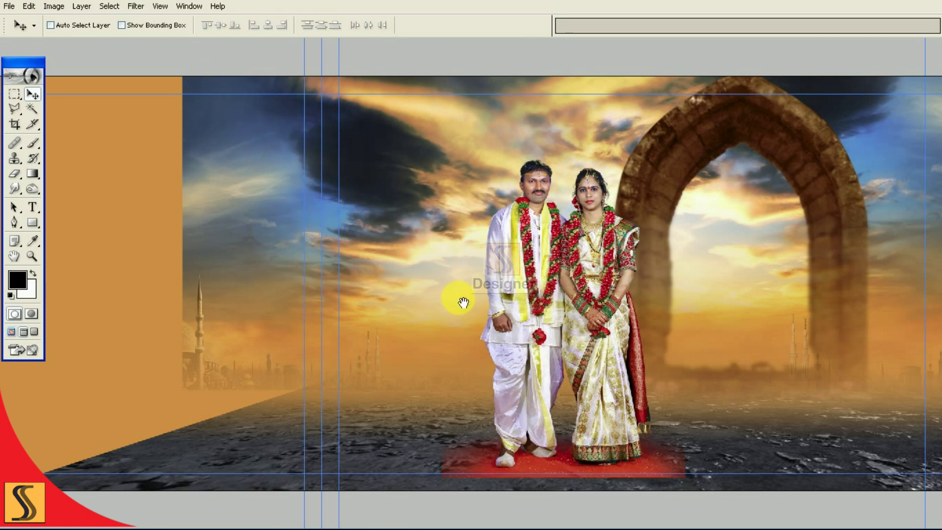
key(ctrl+minus)
key(F7)
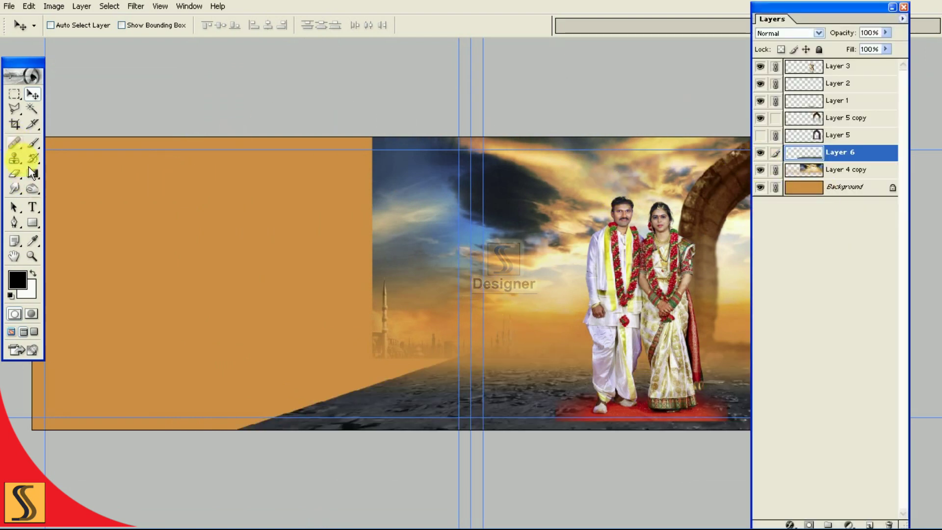
- Erase the ground along the orange panel's bottom edge with a large soft eraser
click(18, 176)
click(243, 26)
key(Return)
key(F7)
key(bracketright)
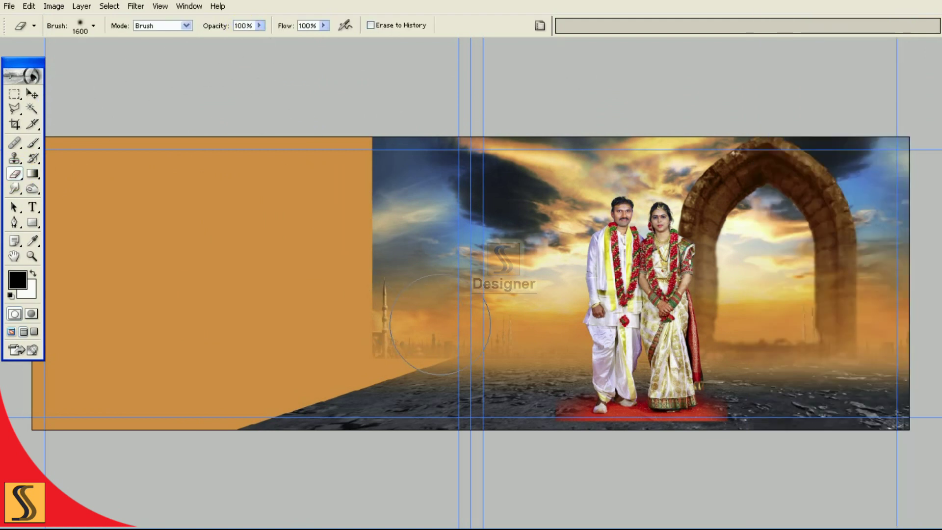
key(bracketright)
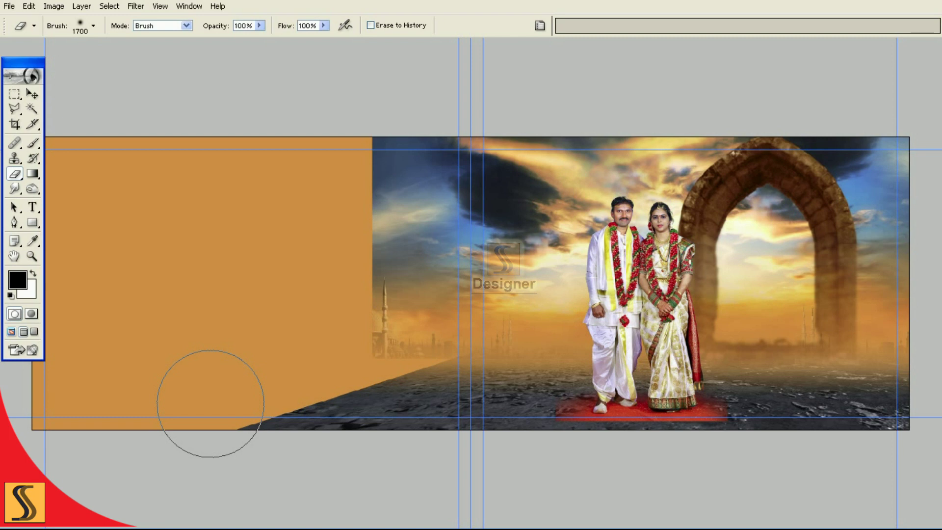
click(210, 403)
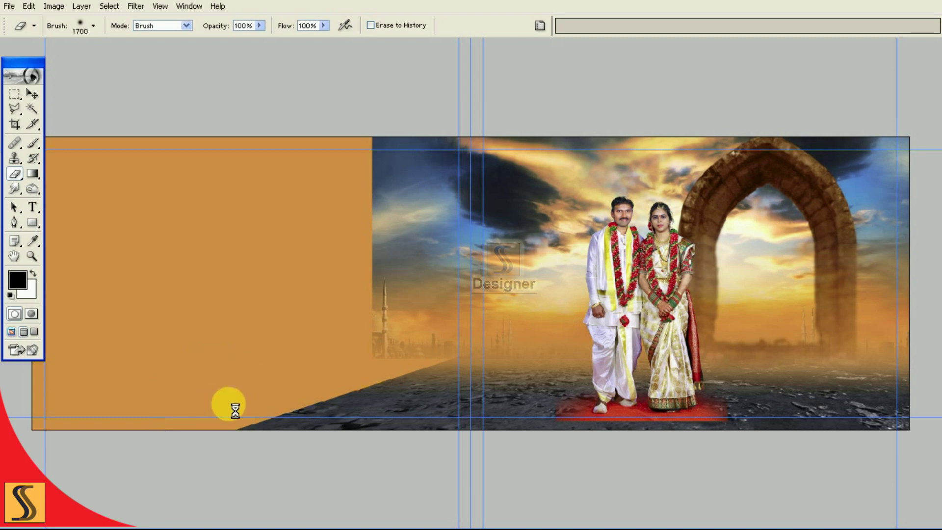
drag(235, 411, 280, 392)
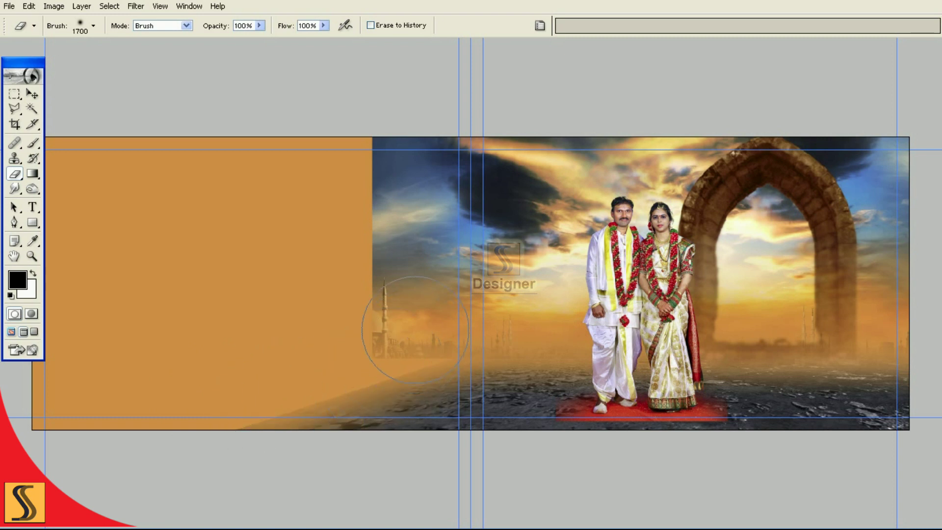
drag(383, 404, 211, 414)
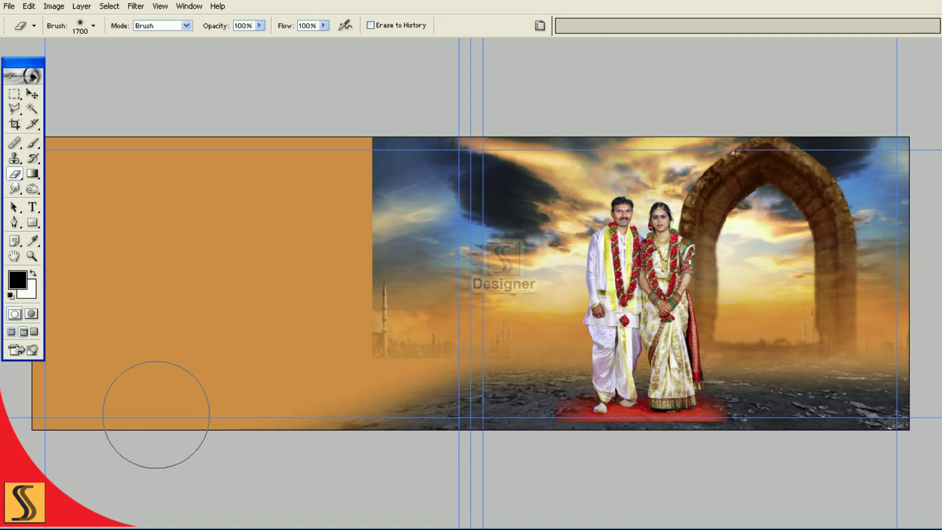
- Set the eraser to 20% opacity, resize the brush, and fit the spread on screen
key(2)
key(bracketleft)
key(bracketleft)
key(bracketleft)
key(bracketleft)
key(bracketleft)
key(bracketleft)
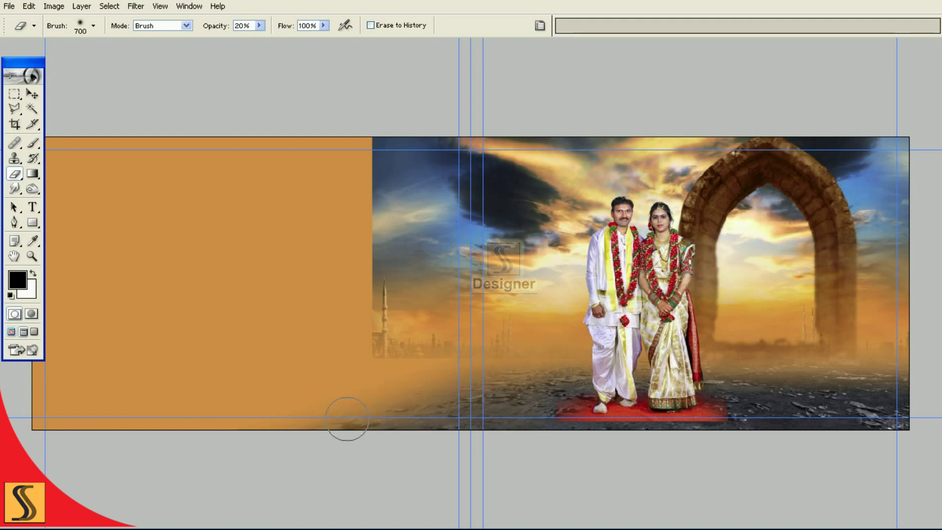
key(bracketright)
key(bracketright)
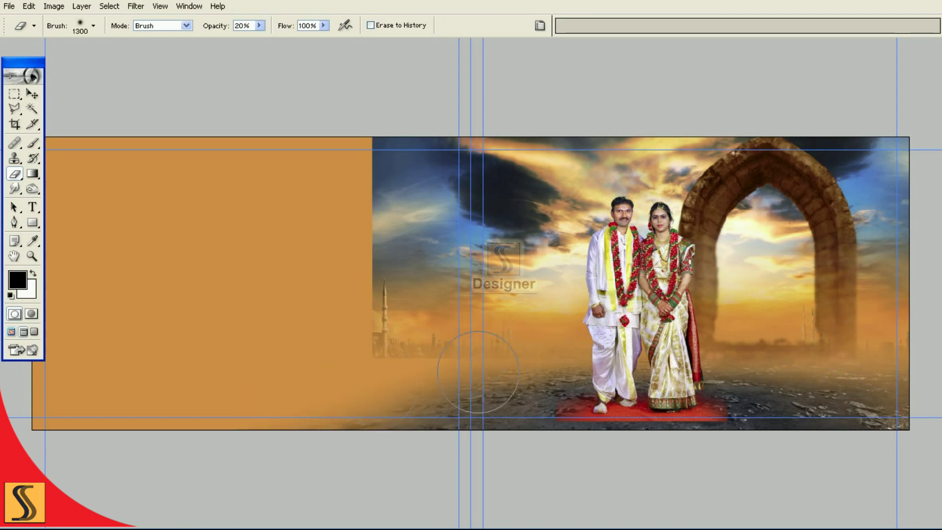
key(bracketleft)
key(ctrl+0)
key(ctrl+semicolon)
click(14, 108)
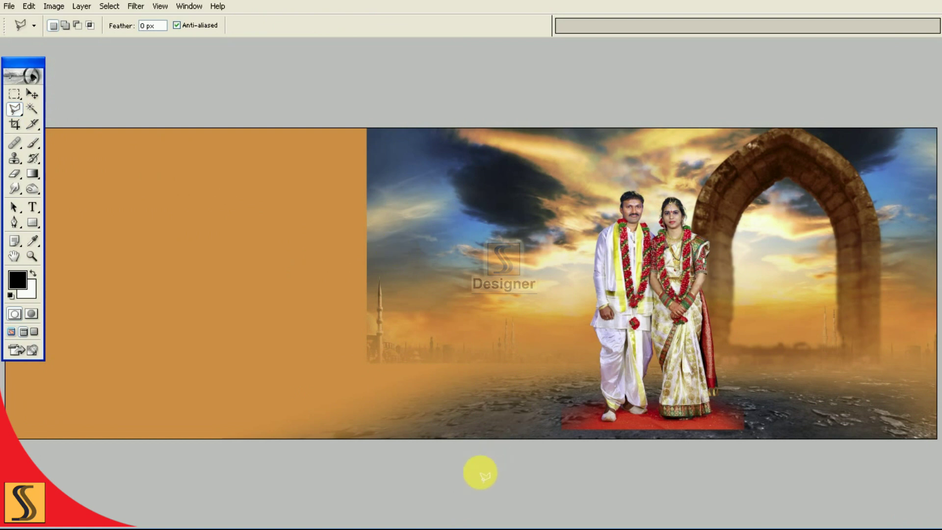
- Outline the ground around the couple, invert the selection and feather it 100 pixels
click(467, 462)
click(521, 401)
click(571, 378)
click(662, 368)
click(868, 419)
click(871, 486)
double_click(567, 492)
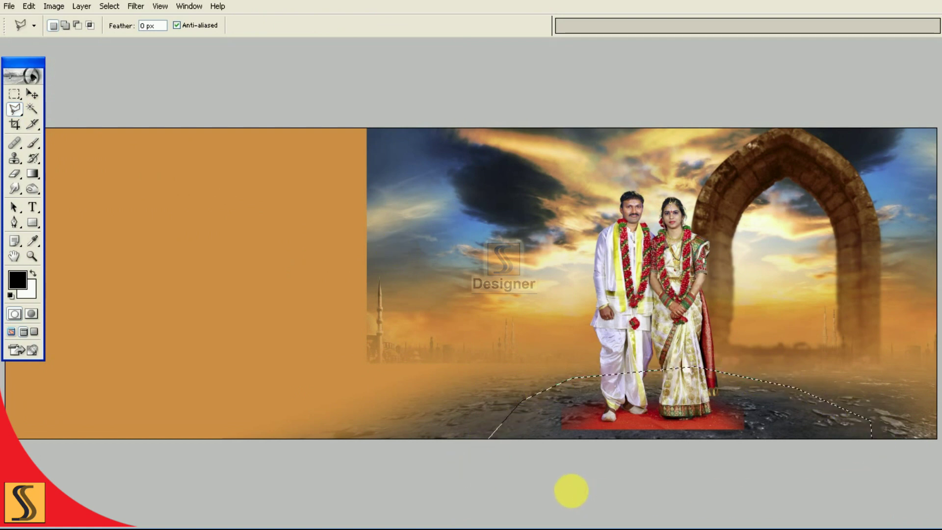
right_click(584, 418)
click(624, 232)
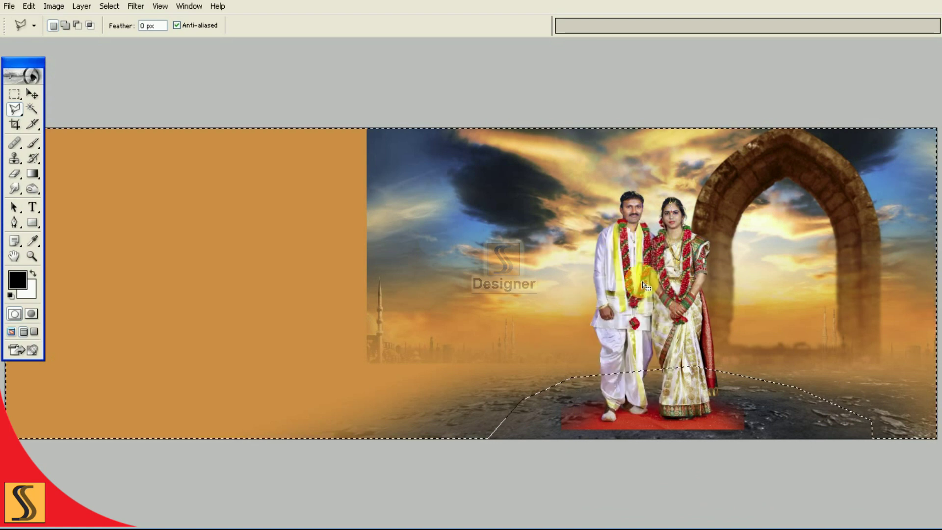
right_click(633, 337)
click(665, 358)
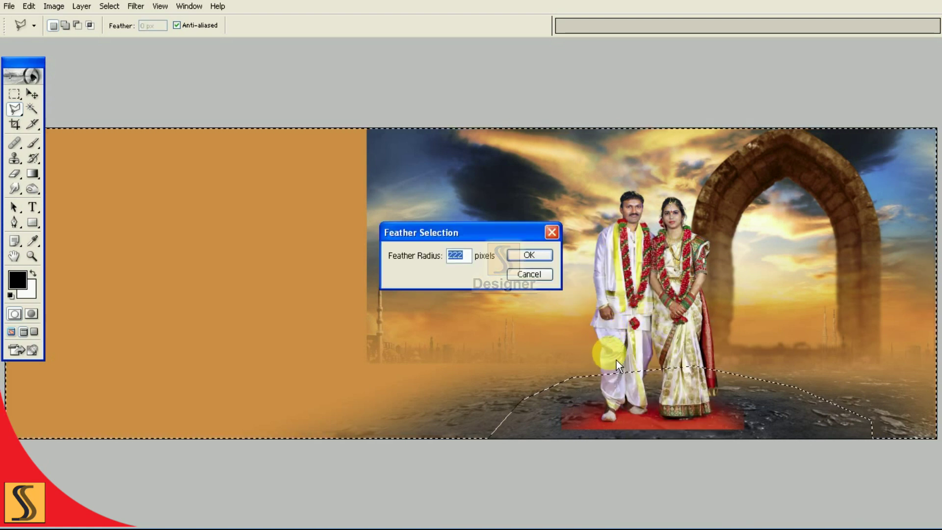
text(100)
click(533, 256)
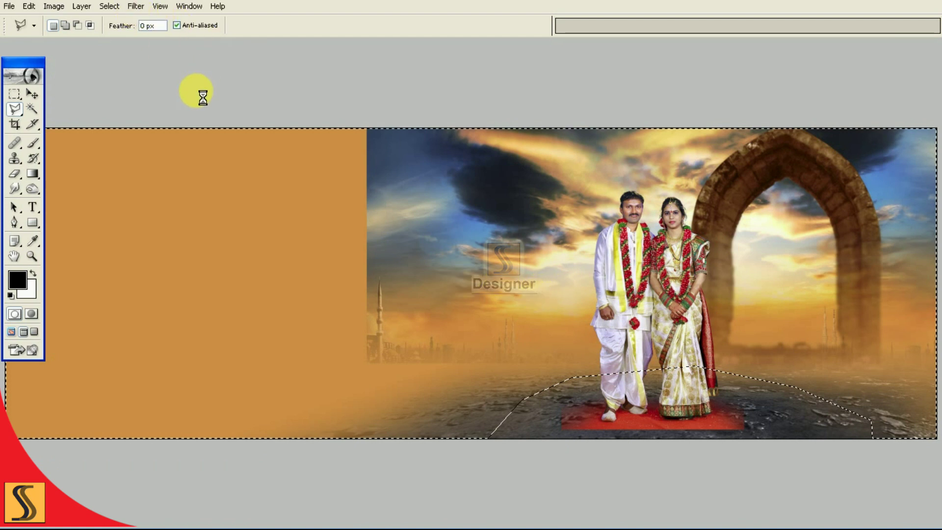
- Apply a 14-pixel Gaussian Blur outside the ground patch, then deselect
click(136, 5)
mouse_move(143, 91)
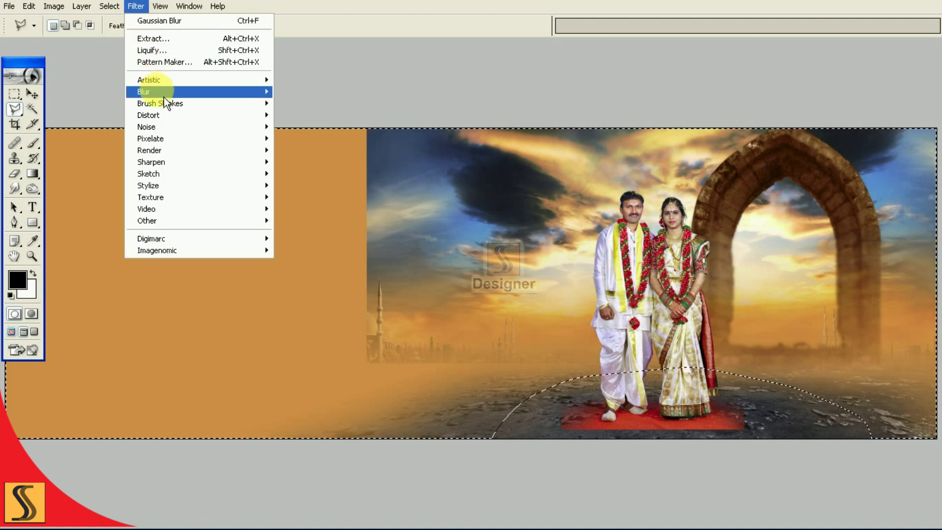
click(310, 115)
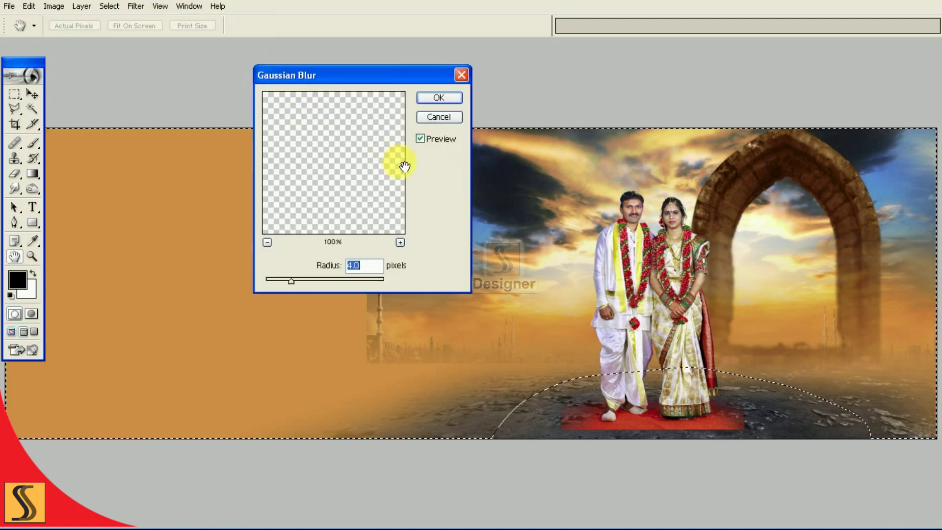
text(10)
key(BackSpace)
key(BackSpace)
text(14)
click(439, 99)
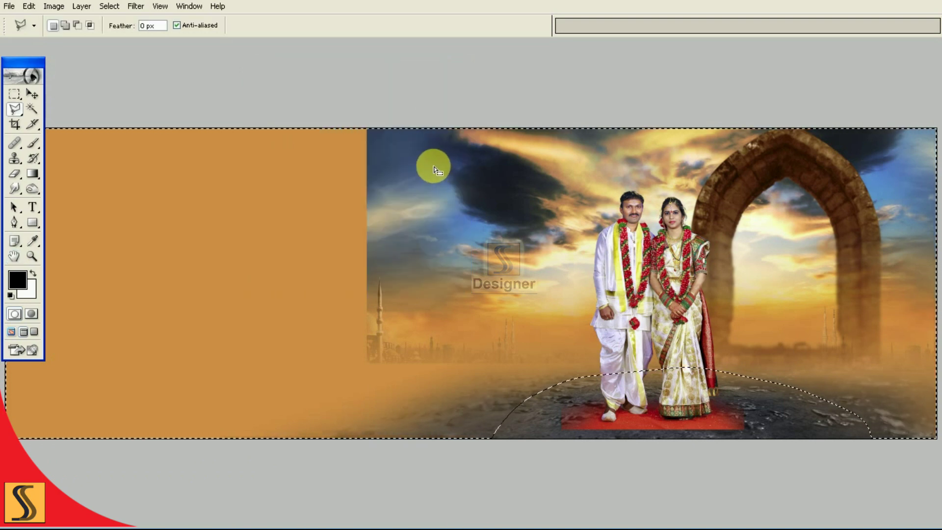
key(ctrl+d)
- Zoom in on the couple's feet and set the carpet's Layer 1 to Luminosity blending
scroll(431, 165, up, 1)
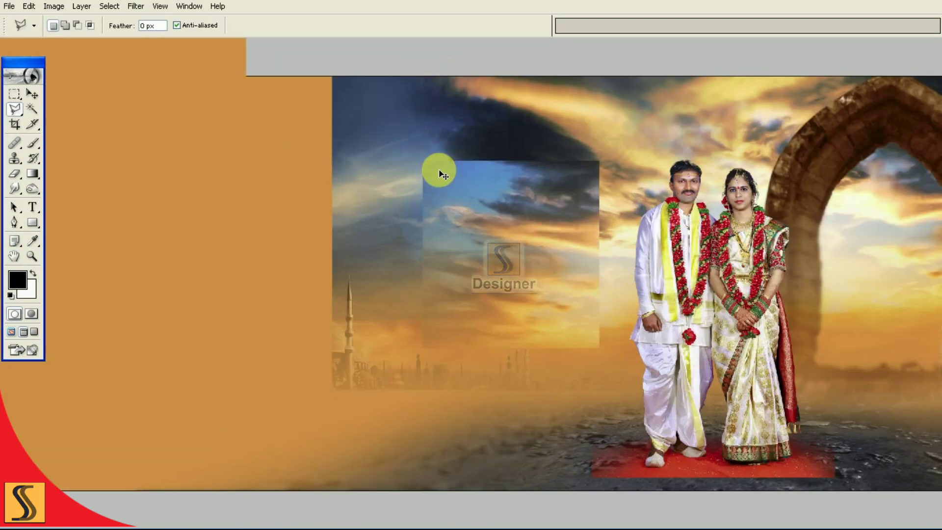
scroll(437, 168, up, 1)
scroll(471, 189, up, 1)
scroll(509, 242, up, 1)
key(F7)
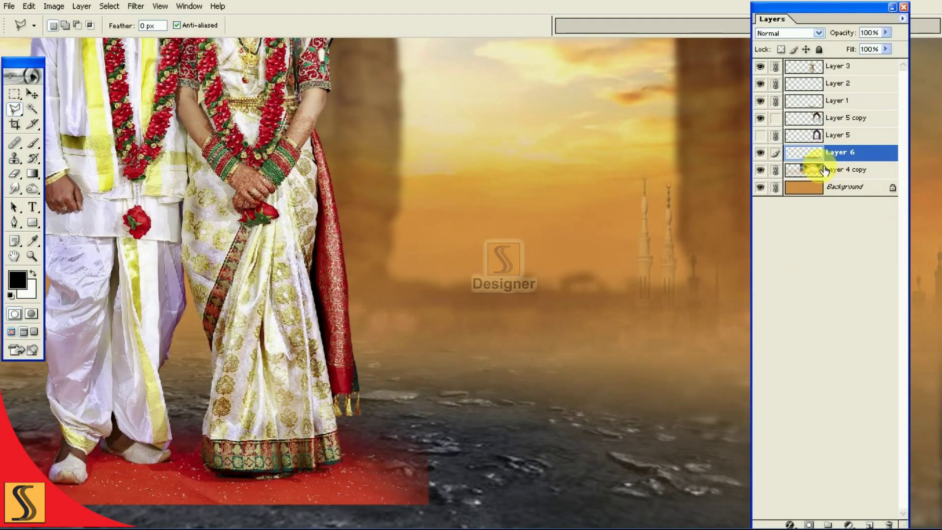
drag(389, 311, 530, 353)
key(v)
right_click(365, 478)
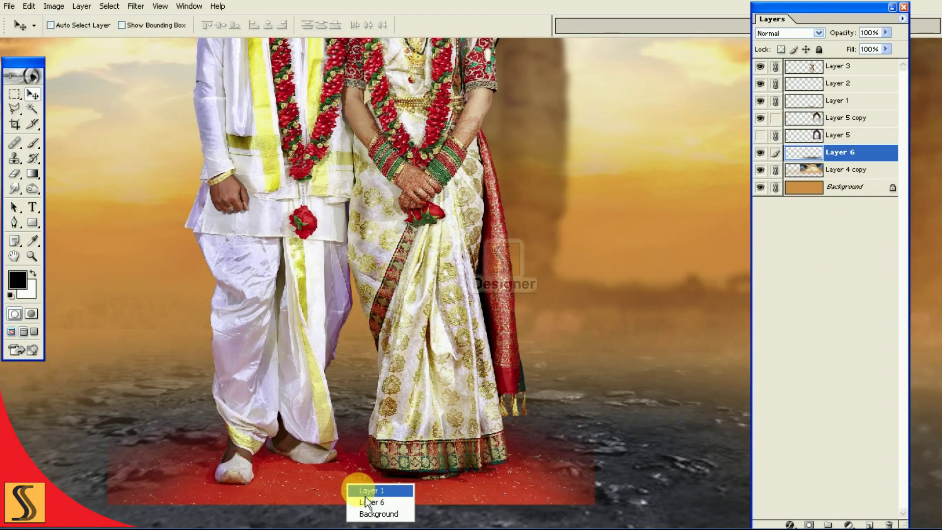
click(365, 498)
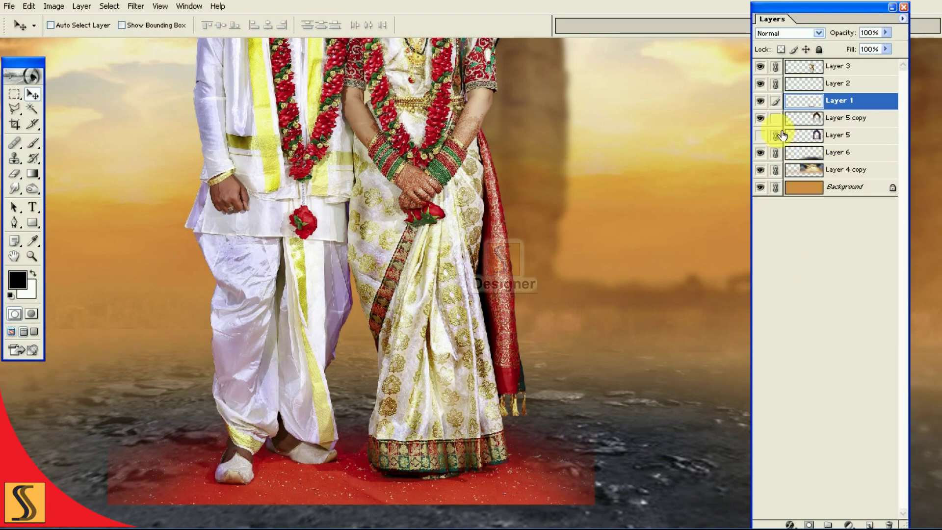
click(764, 104)
click(789, 33)
click(785, 259)
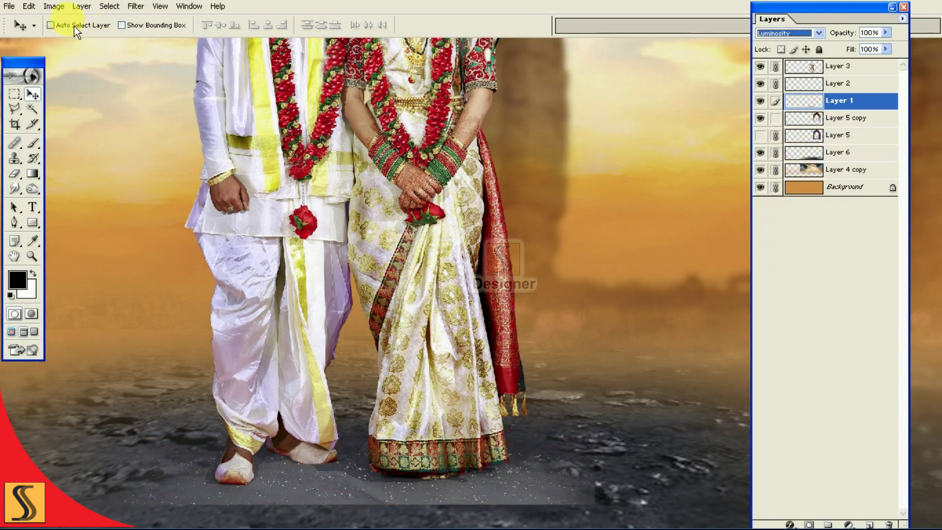
- Darken the carpet in Levels with black input 26 and gamma 0.90
click(53, 7)
click(136, 42)
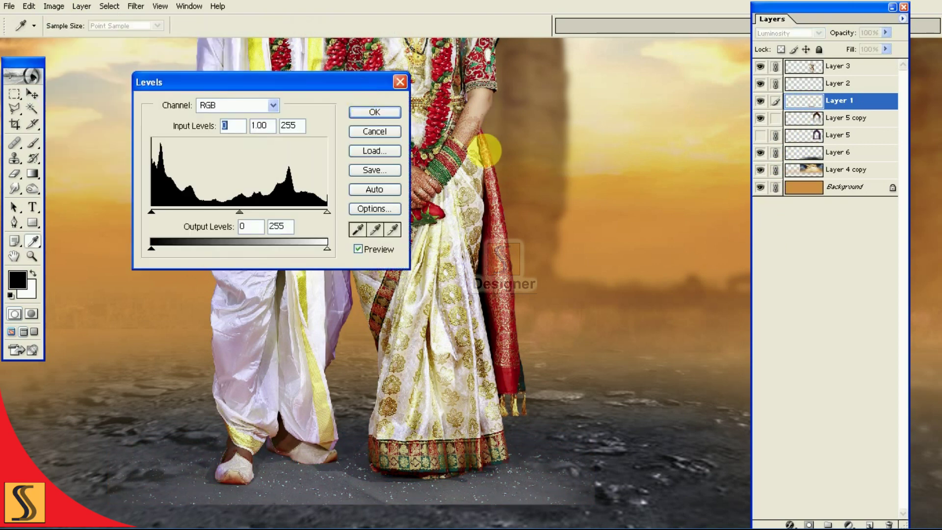
drag(301, 97, 749, 143)
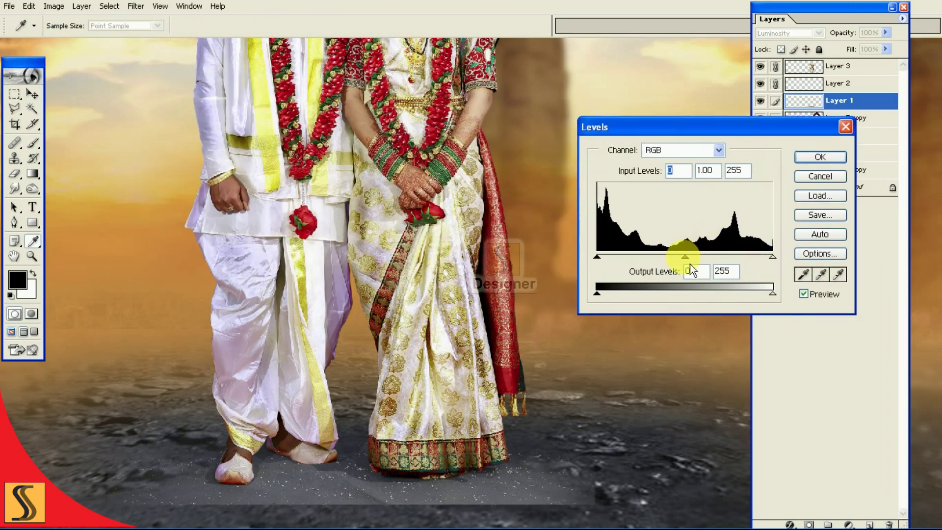
drag(611, 267, 623, 267)
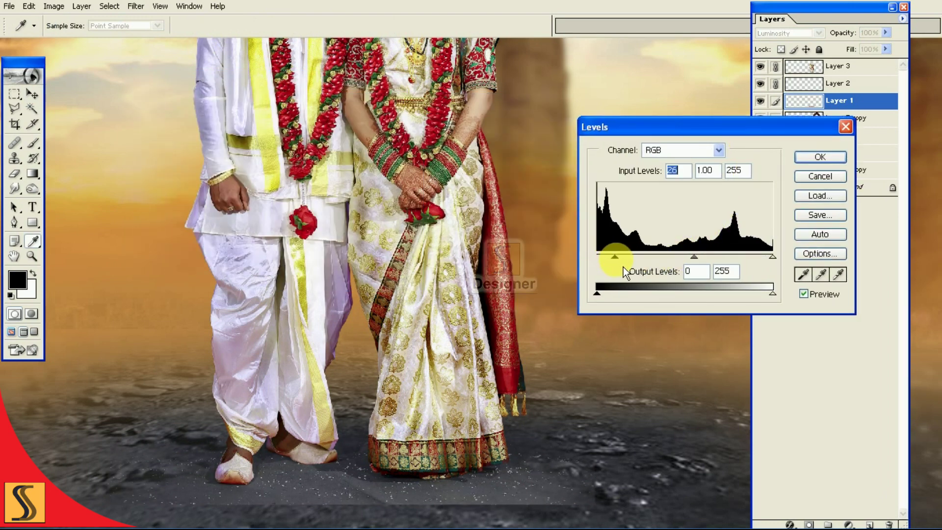
drag(696, 266, 709, 270)
- Apply the Levels, then erase the carpet edges with a 25%-opacity, size-250 eraser
click(820, 157)
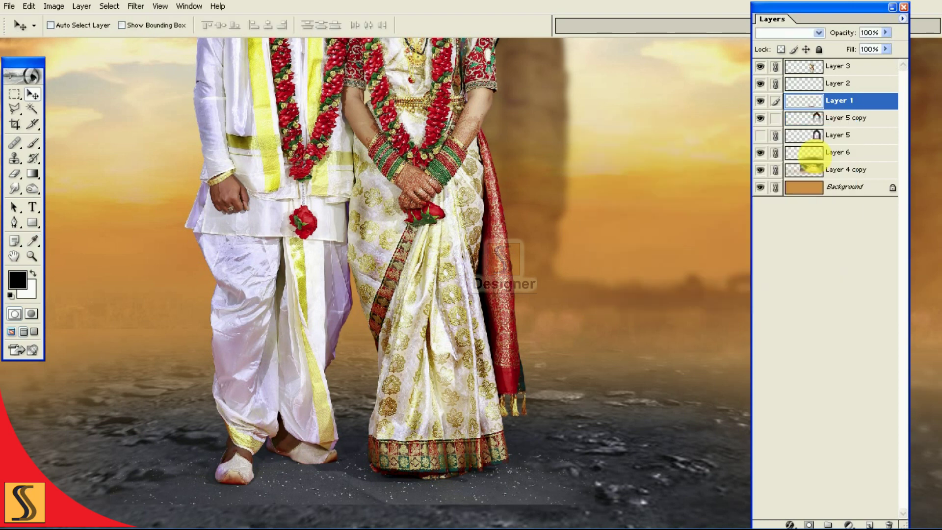
click(14, 173)
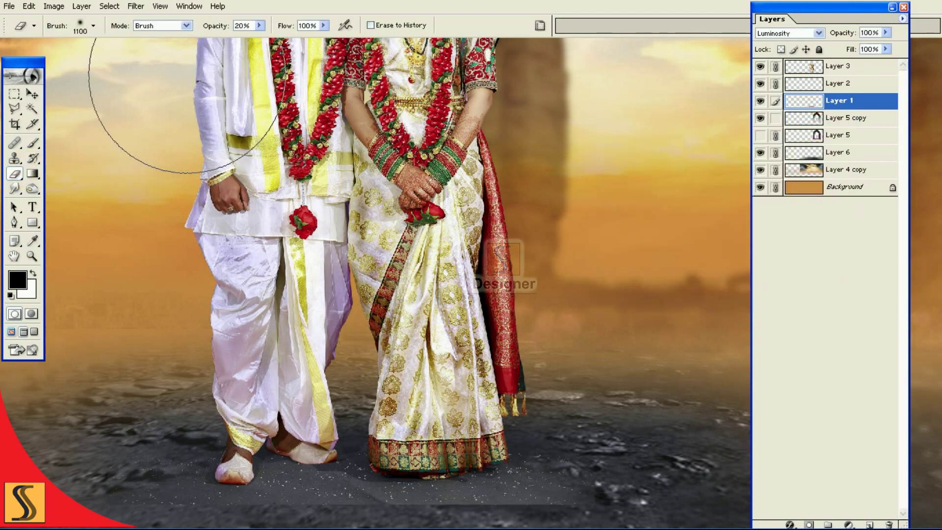
key(2)
key(5)
key(bracketleft)
key(bracketleft)
key(bracketleft)
key(bracketleft)
key(bracketleft)
key(bracketleft)
key(bracketleft)
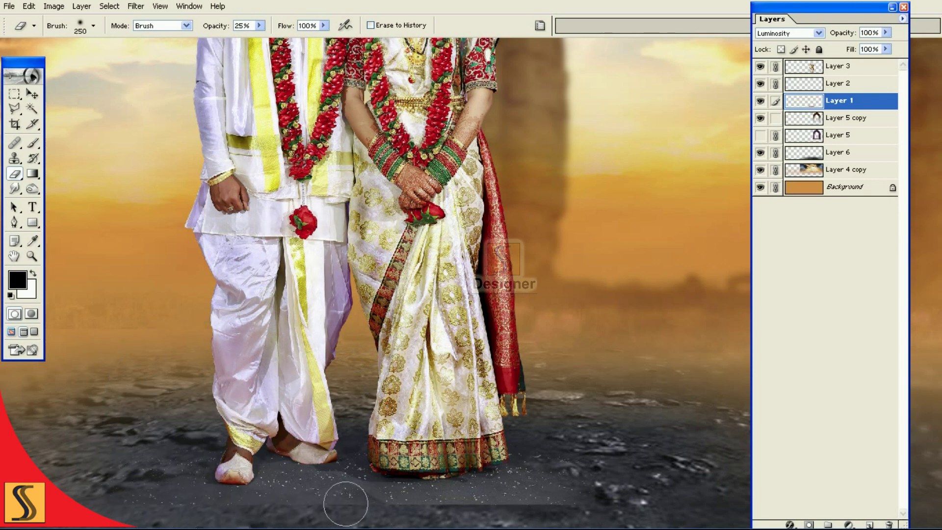
key(shift+Tab)
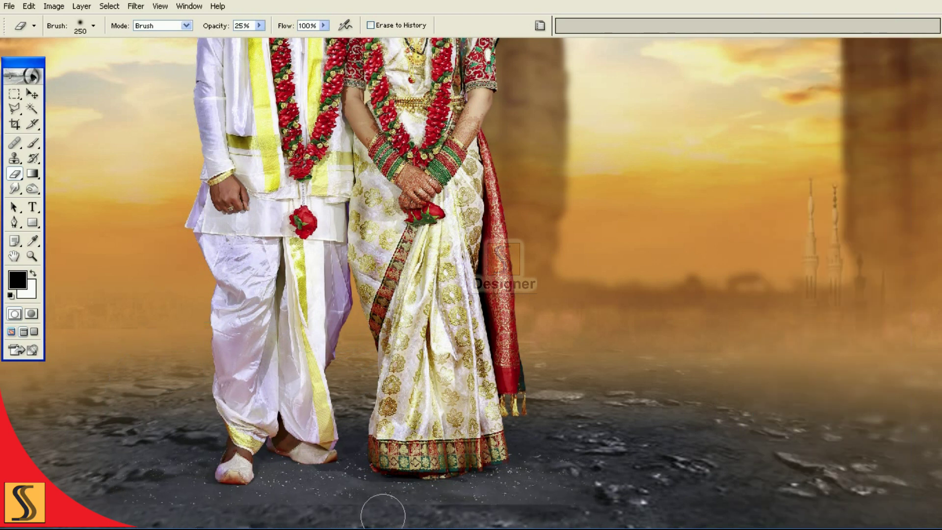
key(bracketright)
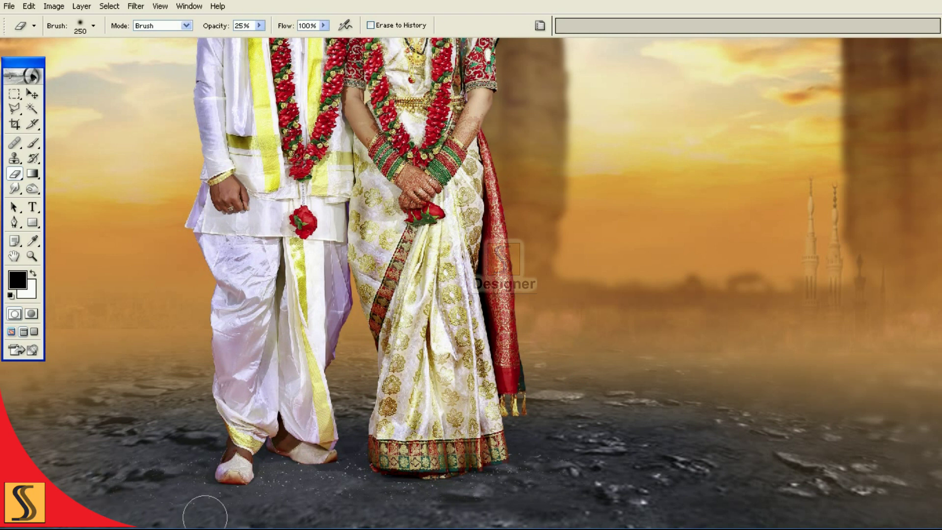
- Zoom out to the whole image and make Layer 6 active
key(ctrl+0)
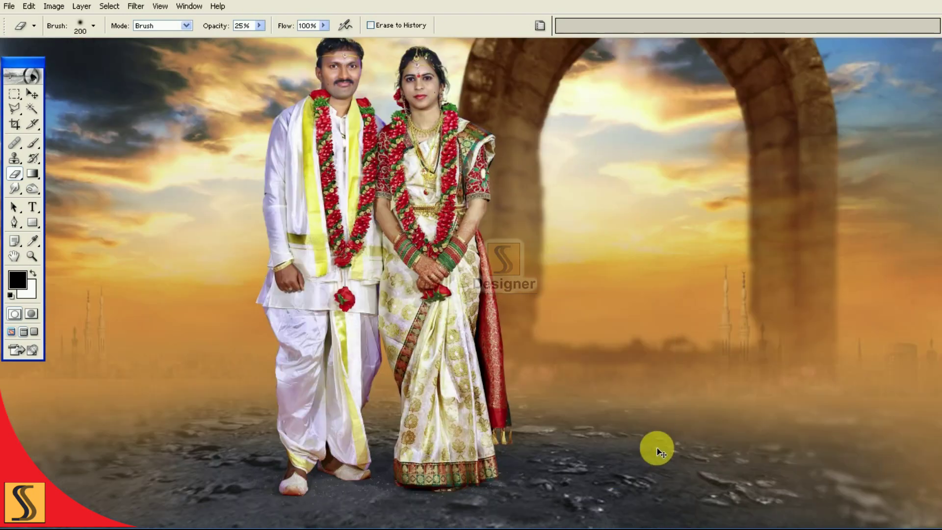
key(F7)
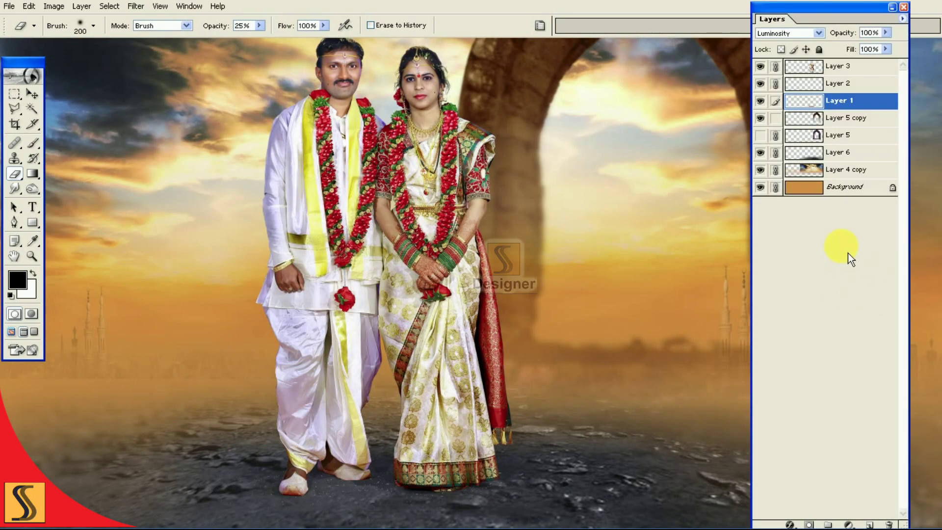
click(804, 153)
key(super)
click(837, 261)
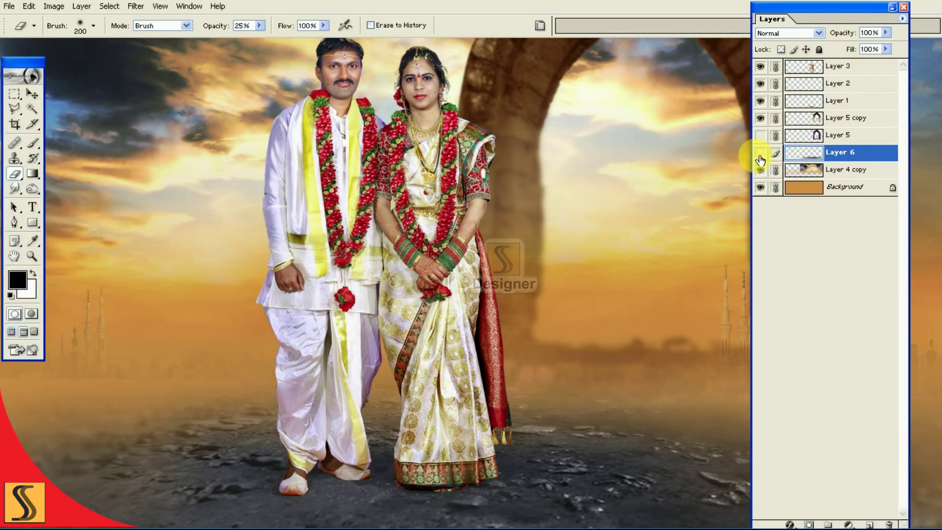
- Lock Layer 6's transparent pixels and give it a light Gaussian Blur of radius 2
click(760, 153)
click(760, 153)
click(781, 49)
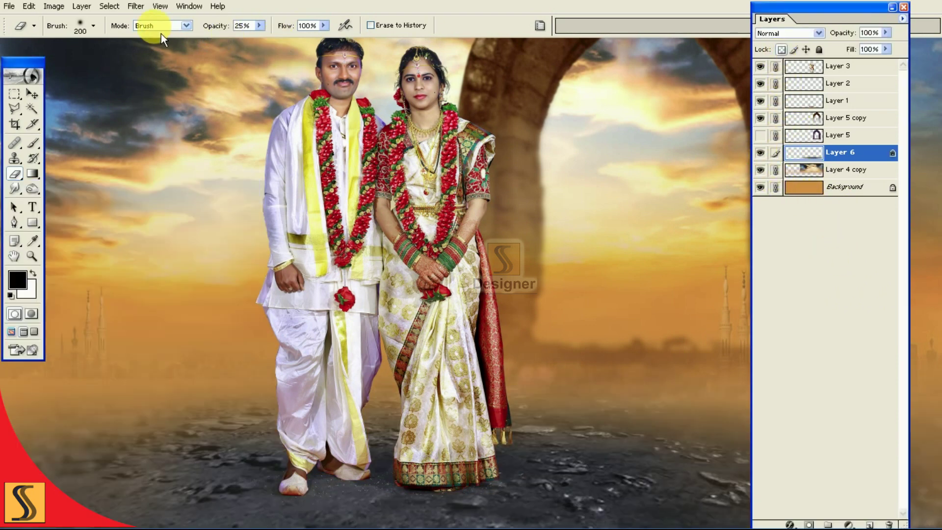
click(139, 7)
mouse_move(199, 91)
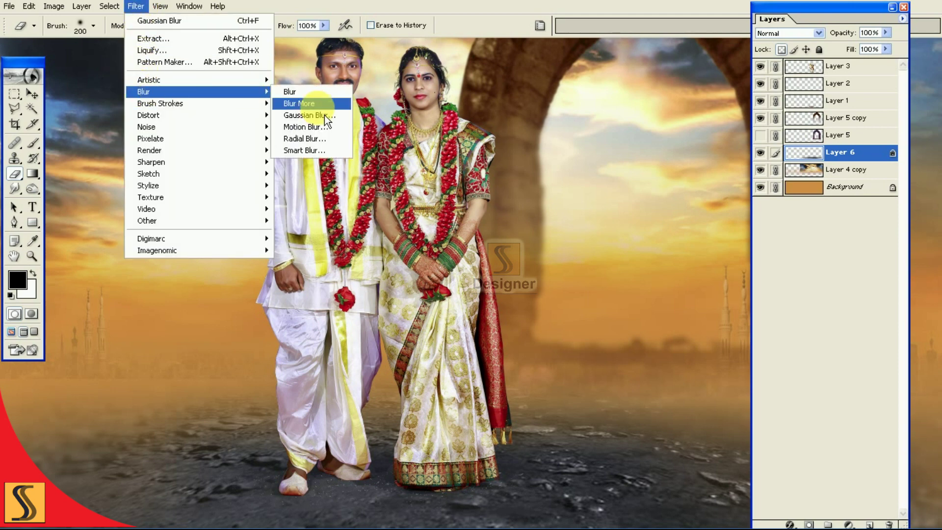
click(325, 114)
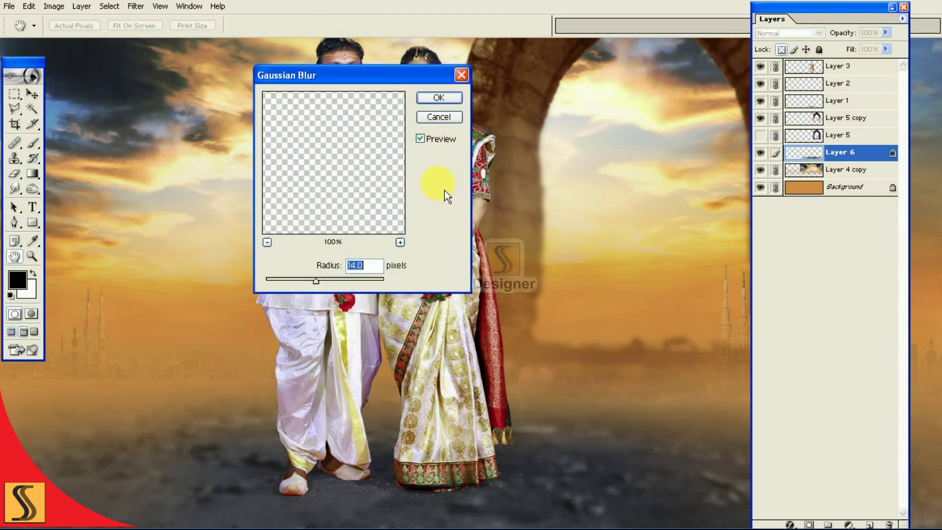
text(3)
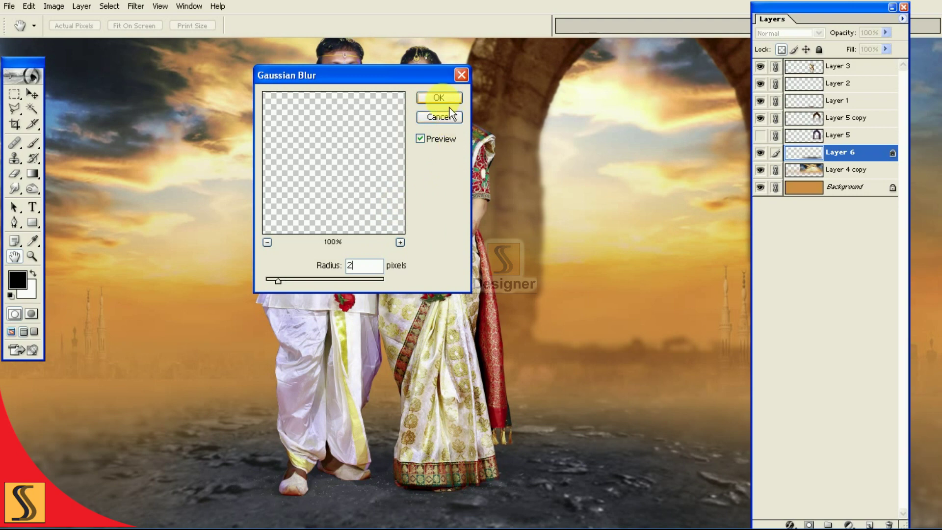
key(Return)
key(e)
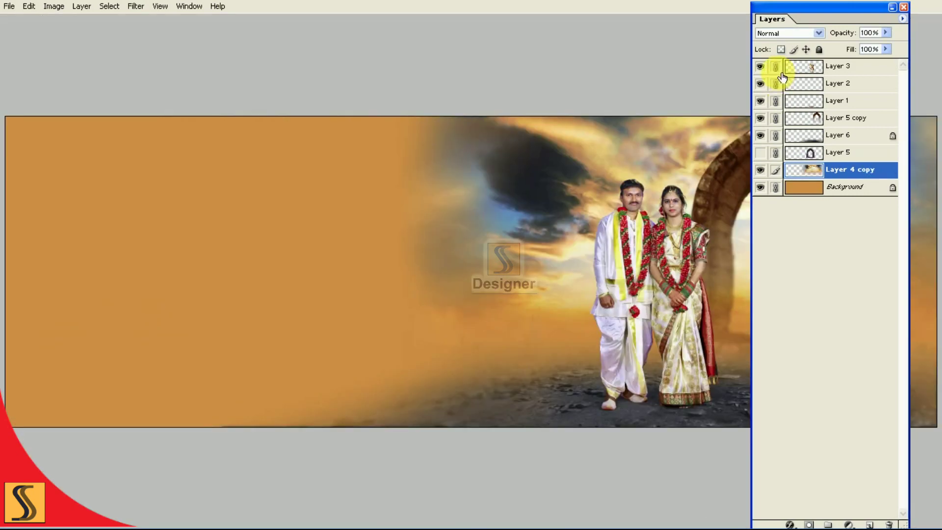
- Duplicate the sunset sky layer (Layer 4 copy)
click(760, 170)
click(760, 169)
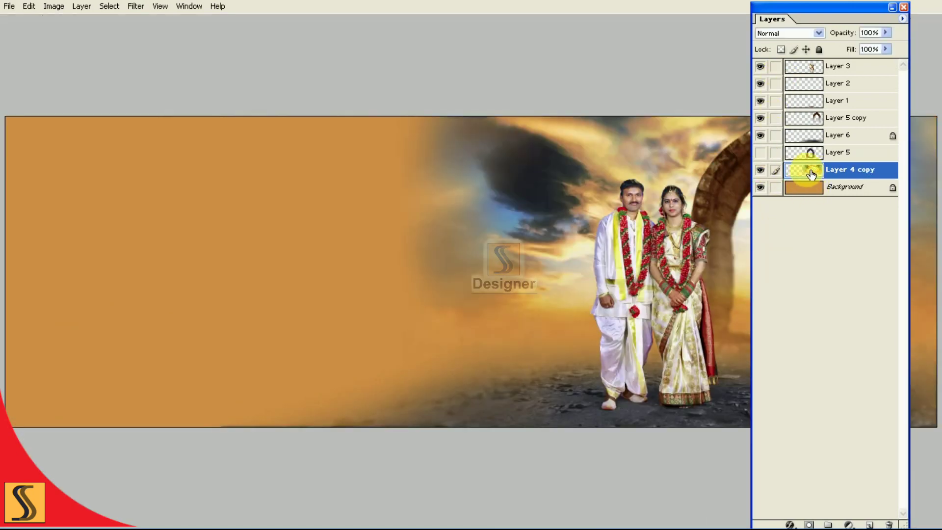
click(903, 18)
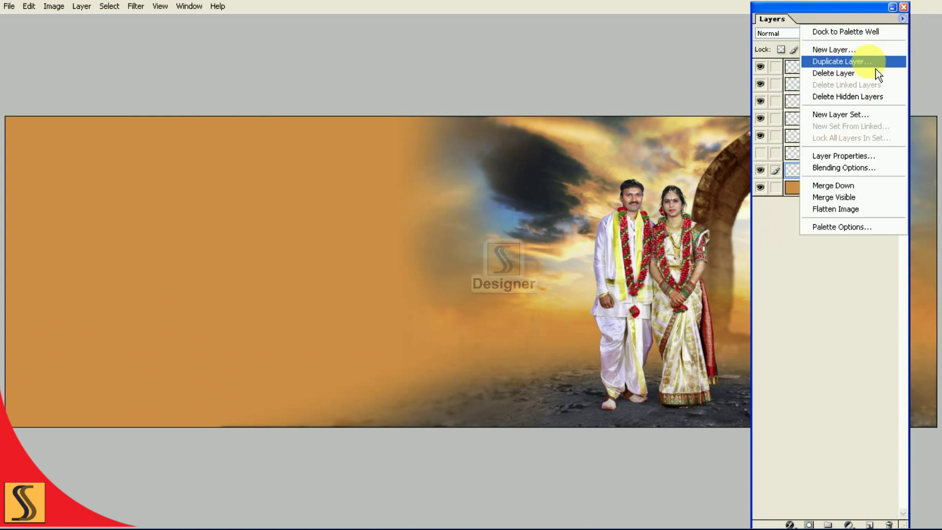
click(837, 61)
click(585, 223)
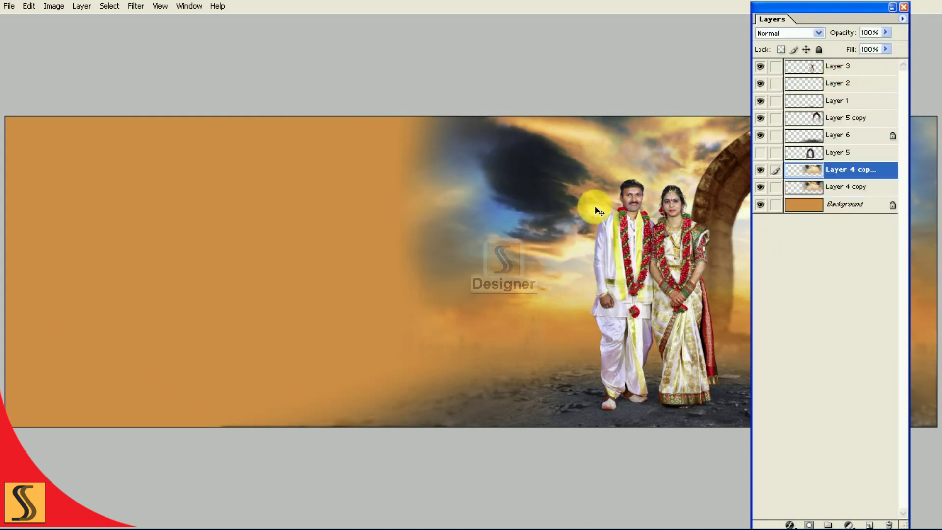
- Flip the sky copy horizontally and stretch it over the orange left page
key(Tab)
key(ctrl+t)
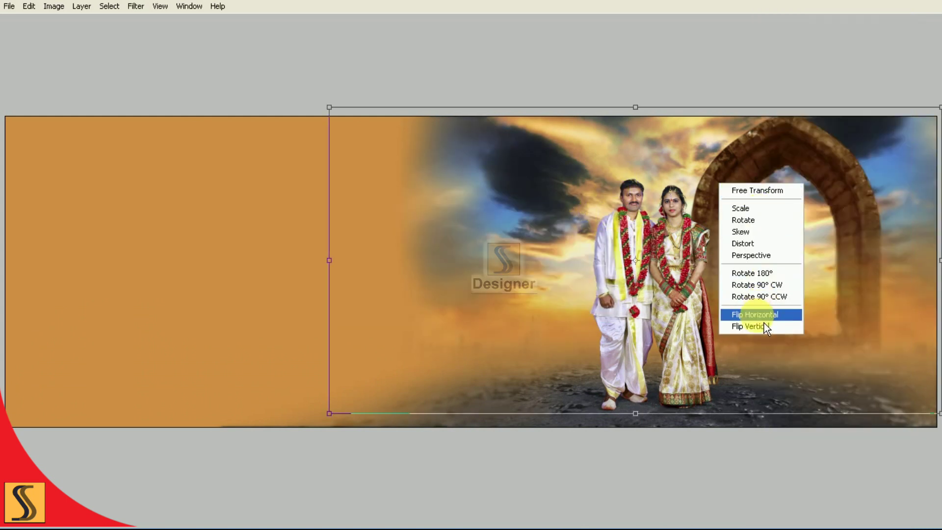
click(765, 314)
drag(790, 270, 375, 275)
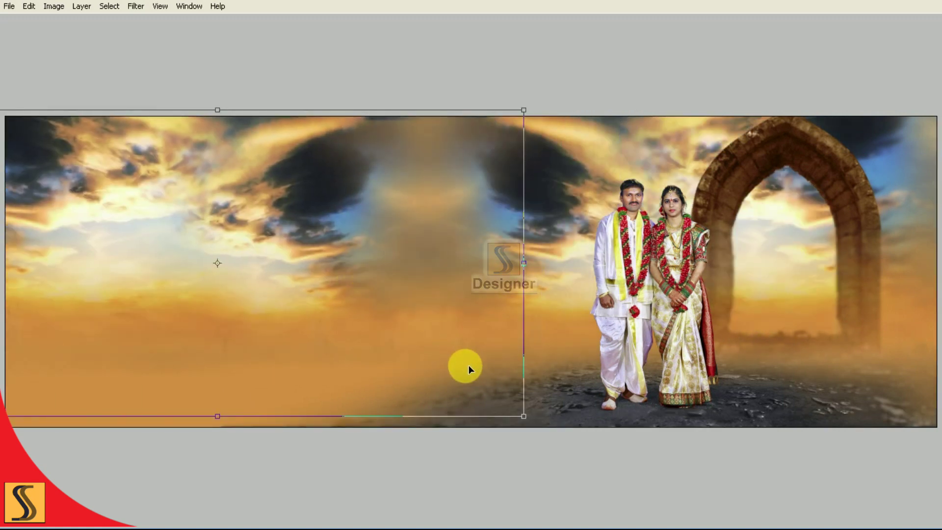
drag(524, 416, 619, 466)
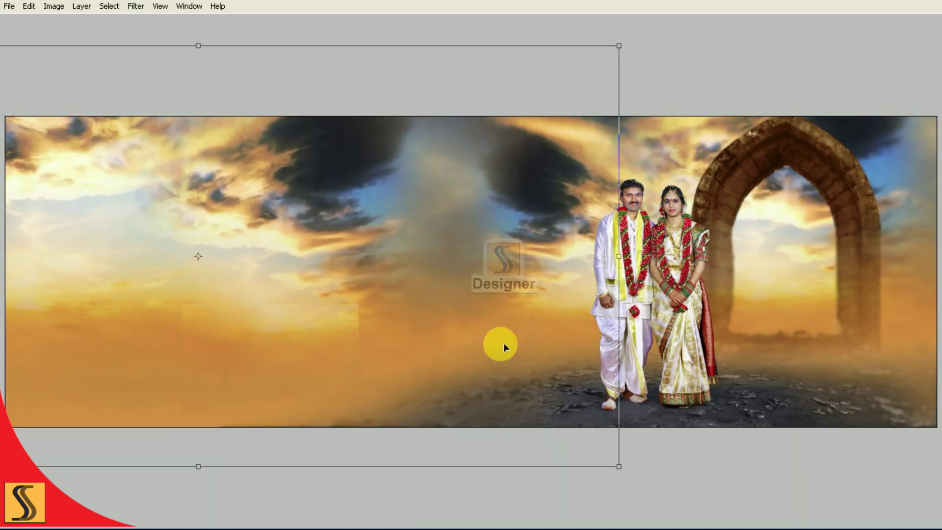
mouse_move(618, 467)
mouse_down()
mouse_move(695, 490)
mouse_move(758, 487)
mouse_move(746, 355)
mouse_up()
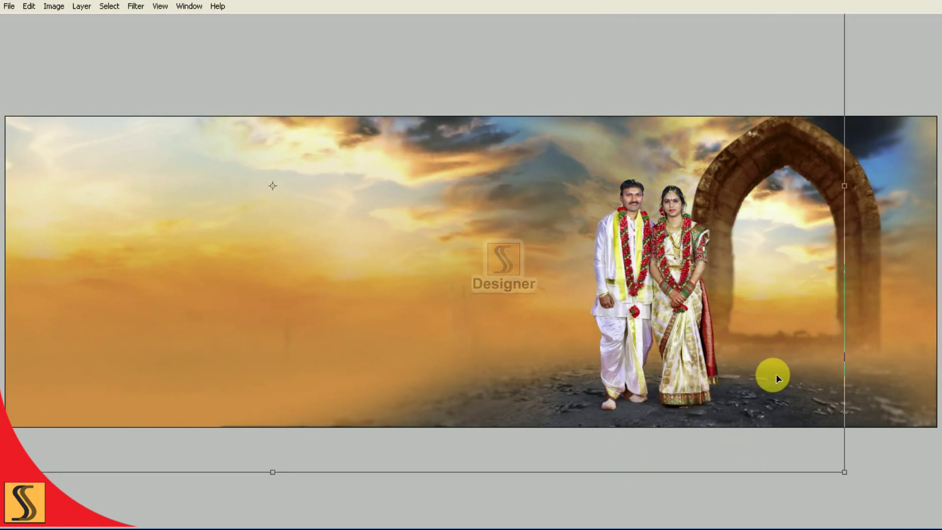
drag(846, 409, 780, 404)
mouse_move(694, 381)
mouse_down()
mouse_move(724, 371)
mouse_move(726, 349)
mouse_up()
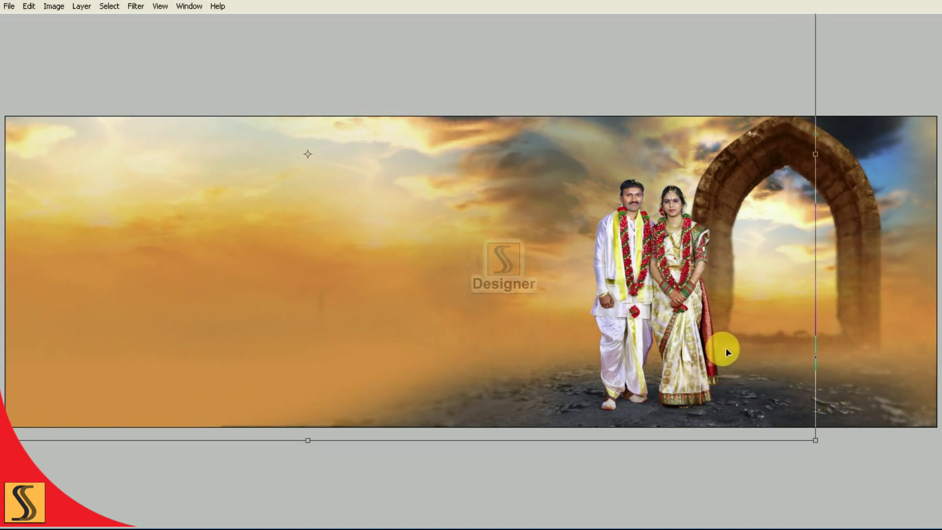
drag(696, 440, 695, 496)
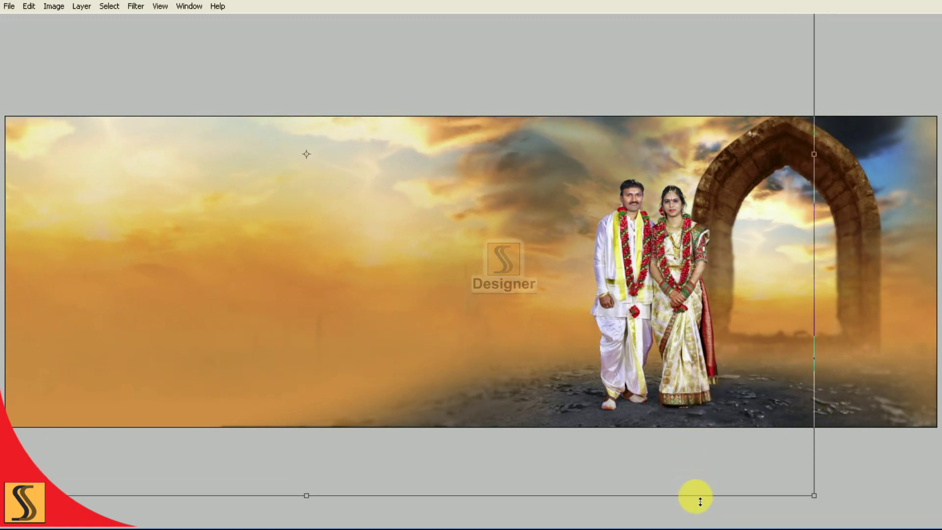
drag(810, 410, 799, 414)
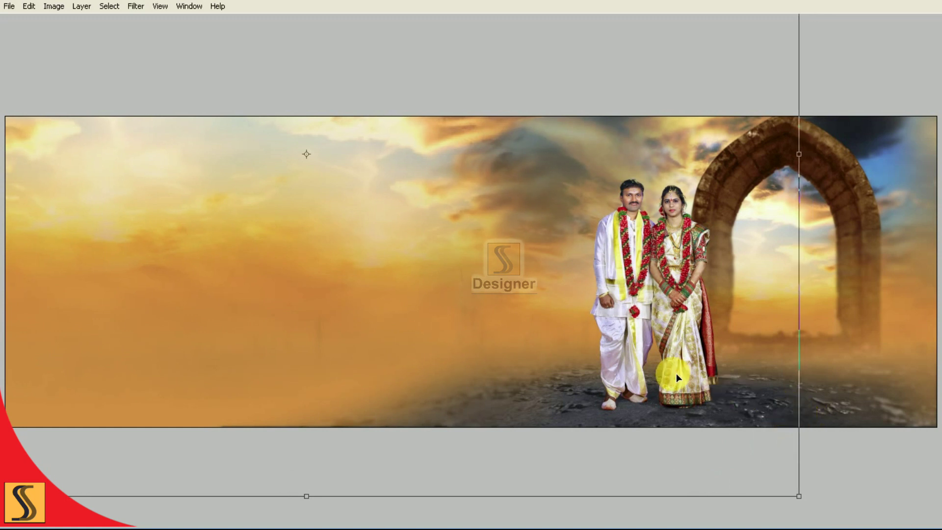
key(ctrl+minus)
mouse_move(687, 410)
mouse_down()
mouse_move(668, 436)
mouse_move(687, 447)
mouse_up()
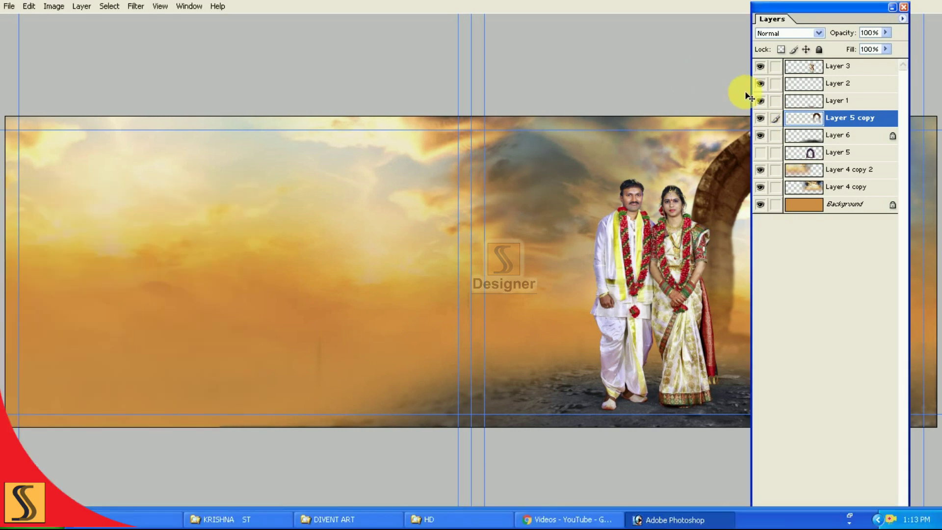
- Duplicate Layer 5 copy and shrink the arch copy into the haze beside the groom
click(902, 19)
click(879, 64)
click(604, 243)
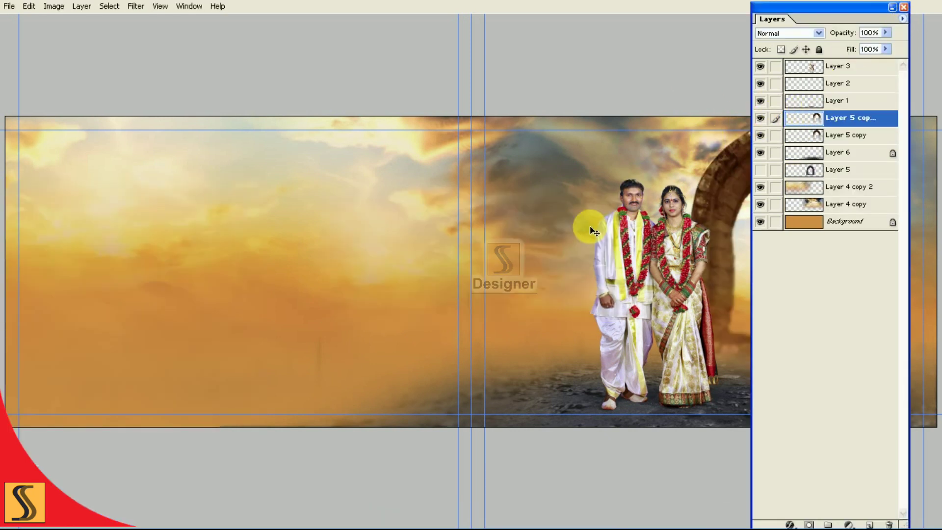
key(Tab)
mouse_move(874, 318)
mouse_down()
mouse_move(643, 308)
mouse_move(562, 315)
mouse_up()
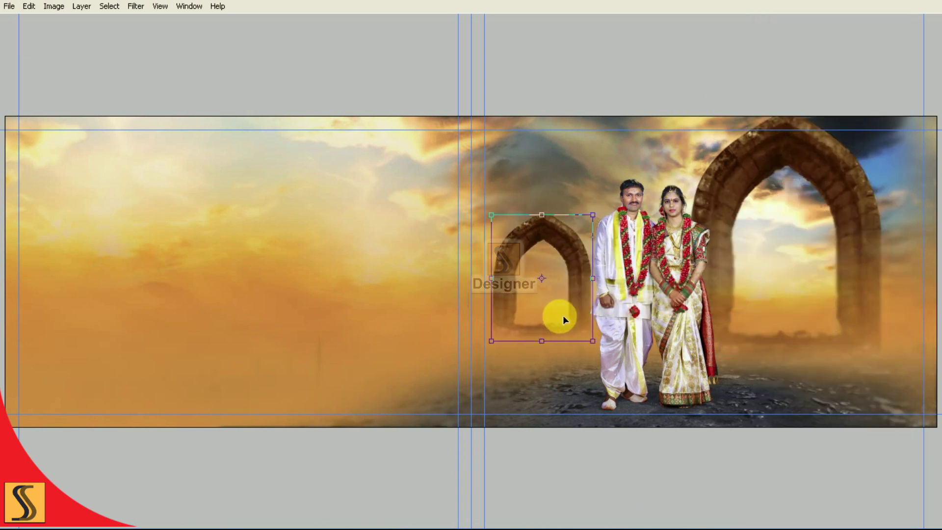
drag(594, 215, 574, 232)
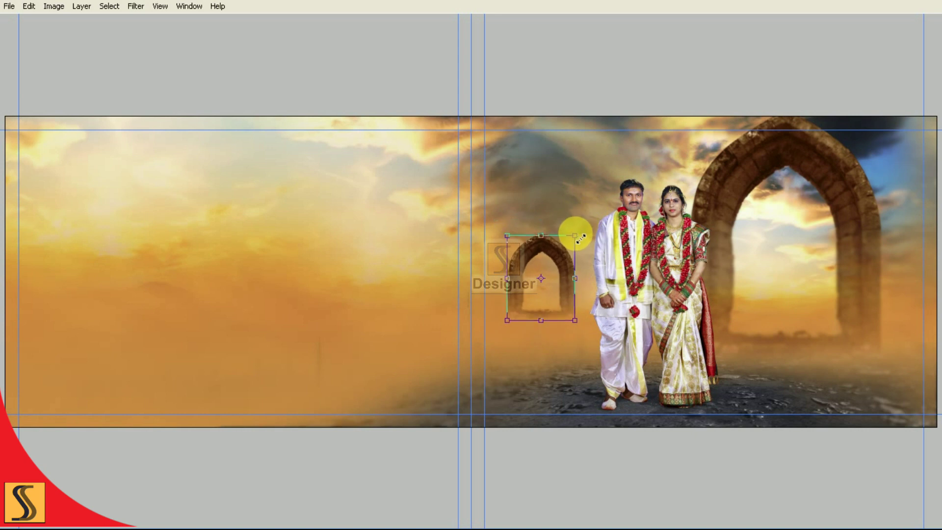
drag(543, 263, 543, 290)
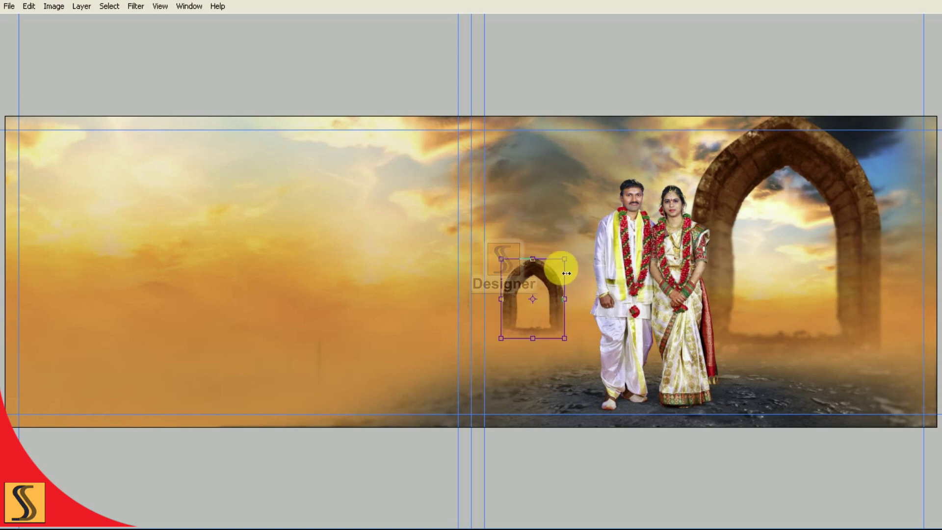
drag(566, 258, 562, 273)
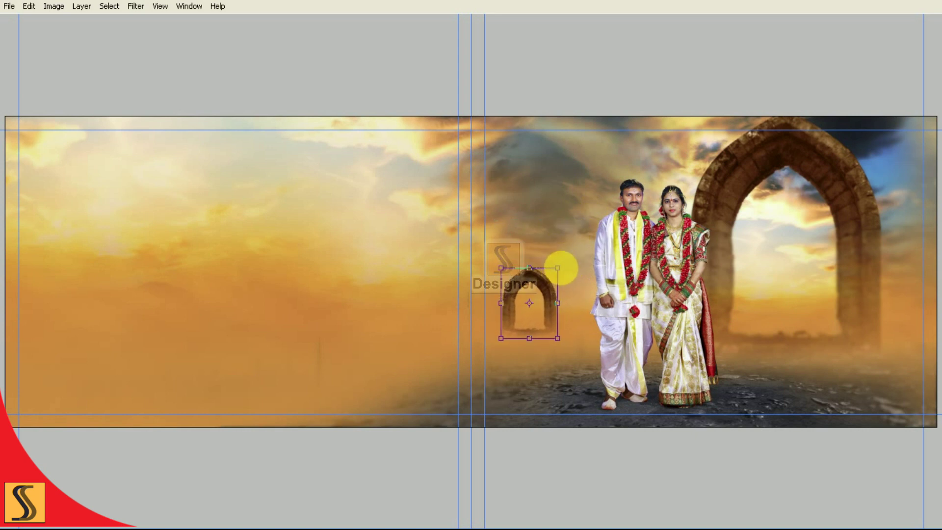
double_click(542, 279)
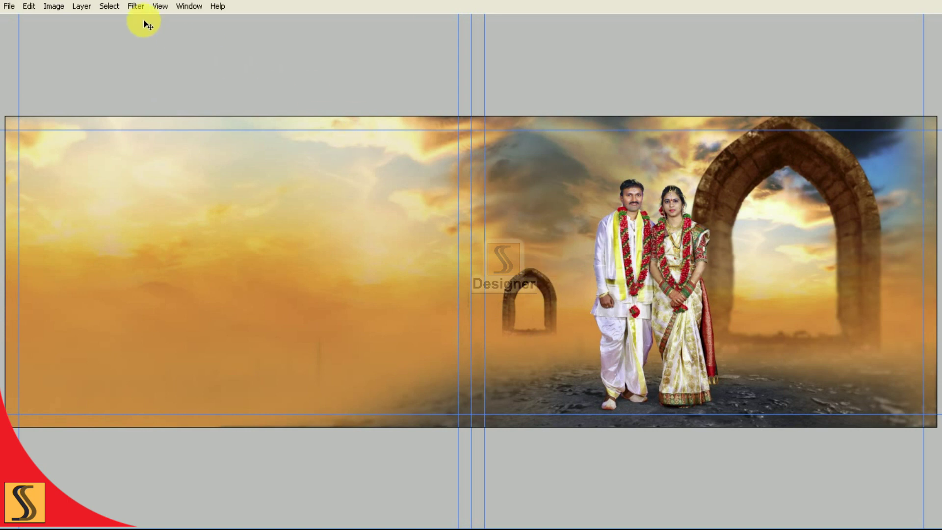
- Apply a 5-pixel Gaussian Blur to the small arch copy
click(137, 6)
mouse_move(143, 91)
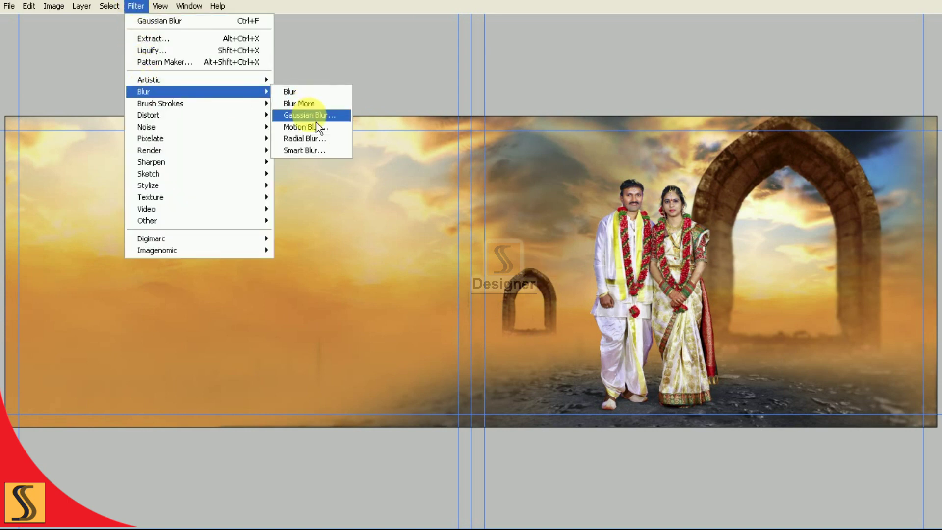
click(316, 118)
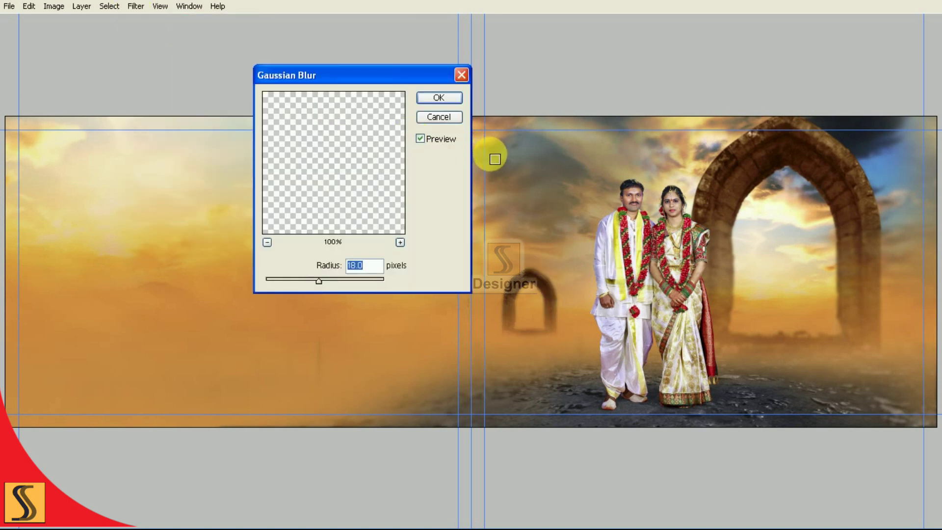
text(5)
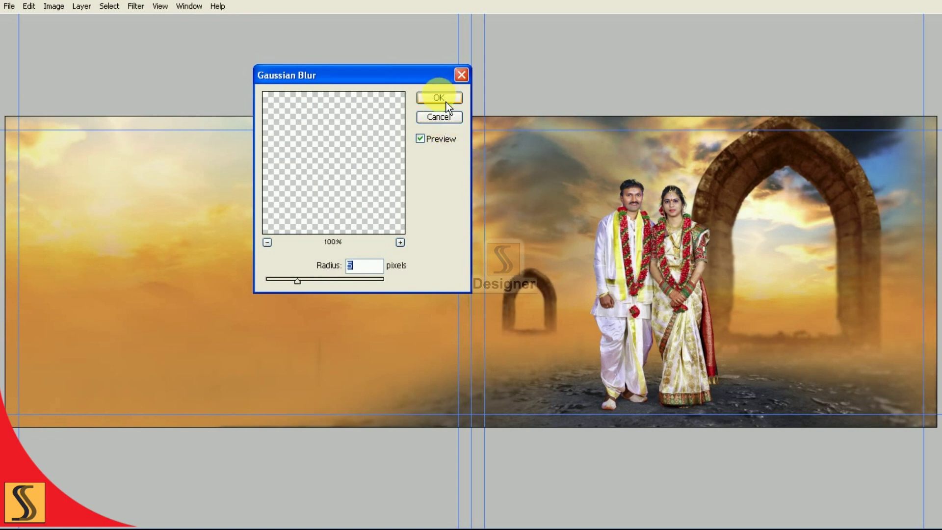
click(442, 98)
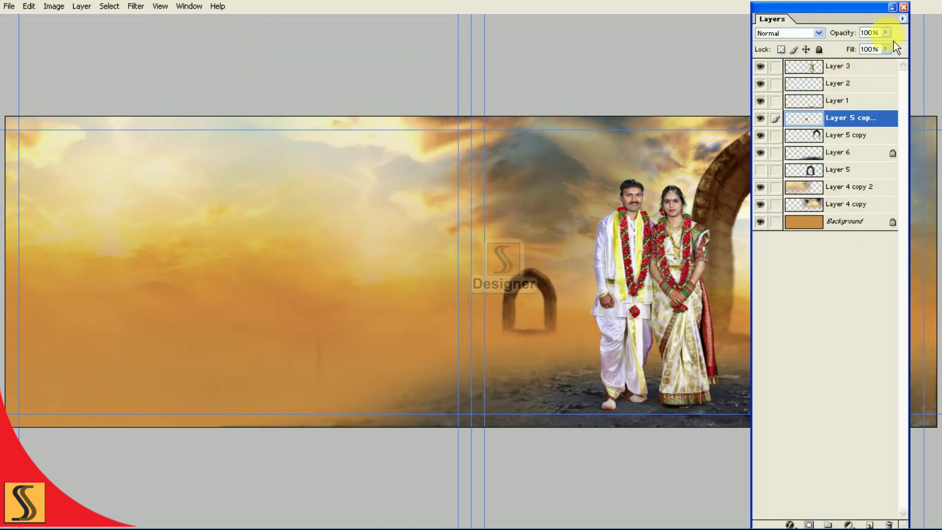
- Lower the small arch layer's opacity to 51%
drag(876, 52, 872, 52)
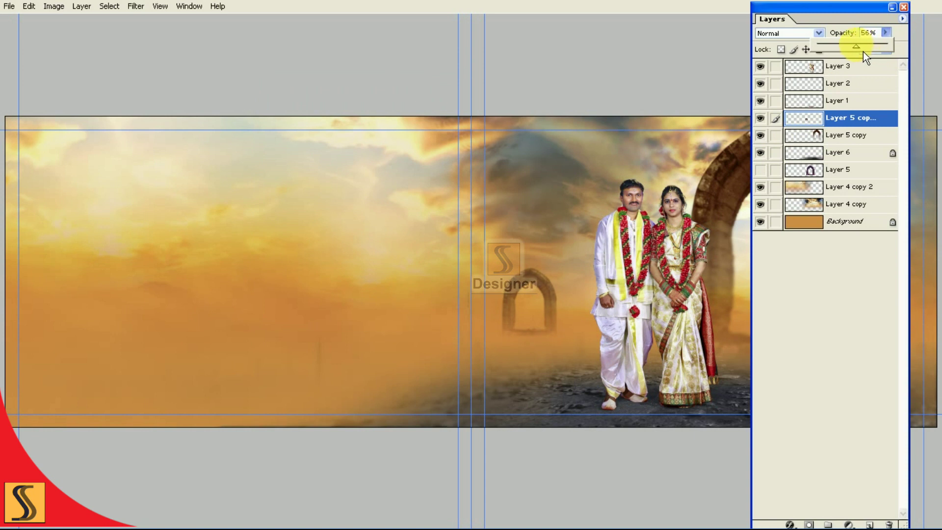
drag(861, 51, 859, 51)
click(536, 105)
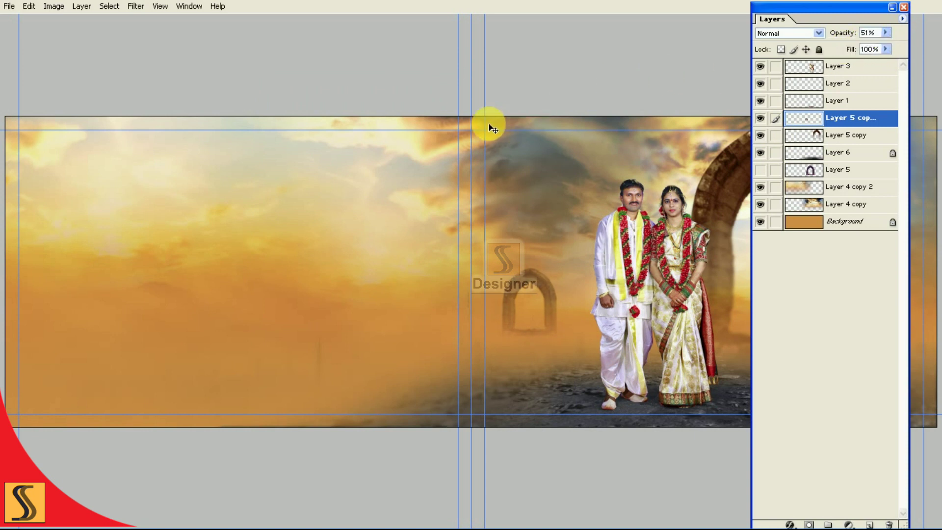
key(Tab)
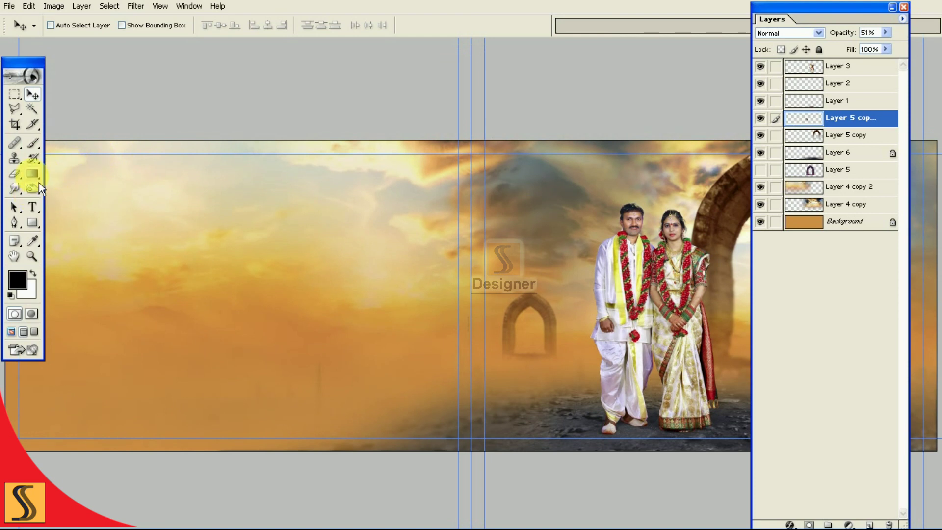
- Switch to the Eraser at 30% opacity with the Layers panel hidden
click(16, 175)
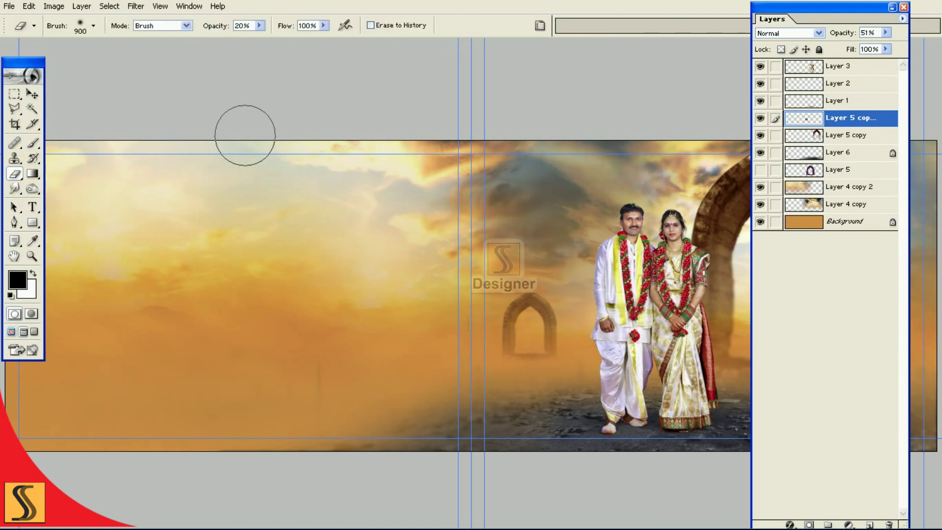
key(3)
key(F7)
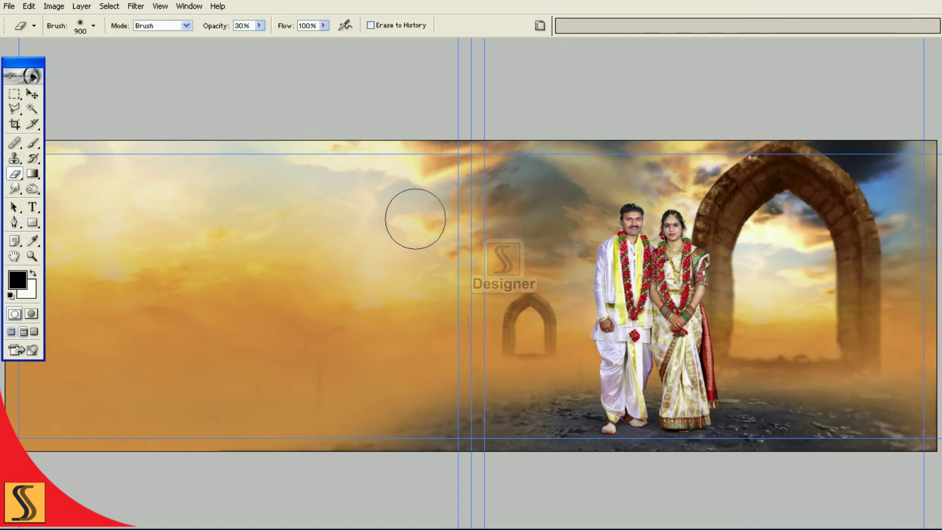
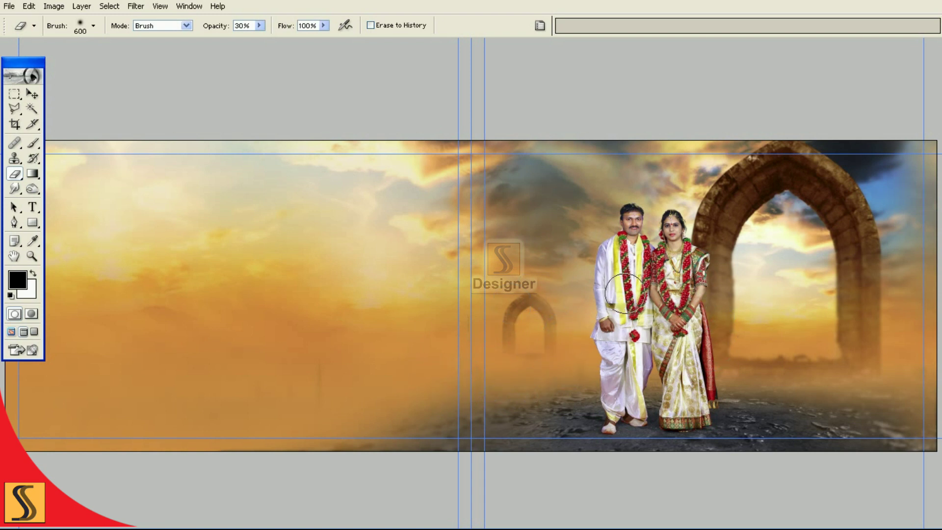
- Select Layer 3, the couple's layer, and add a Hue/Saturation adjustment layer
key(v)
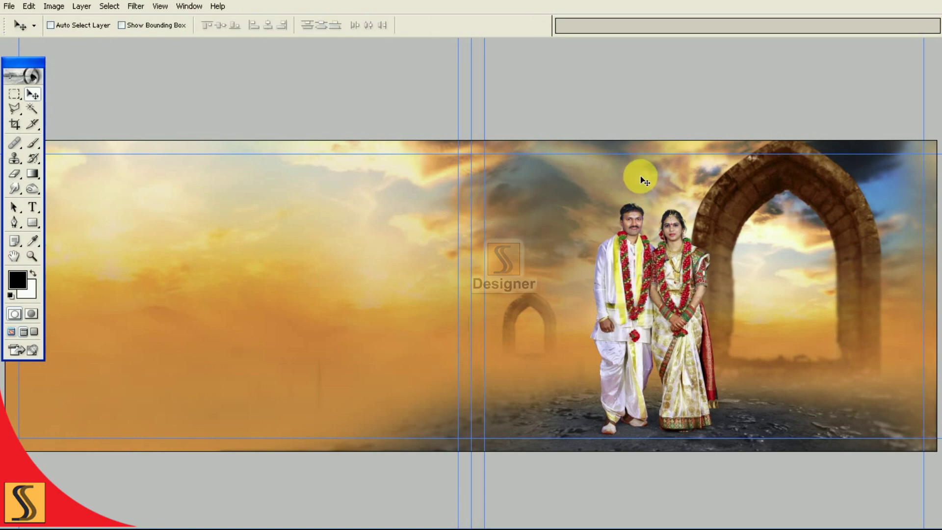
key(Tab)
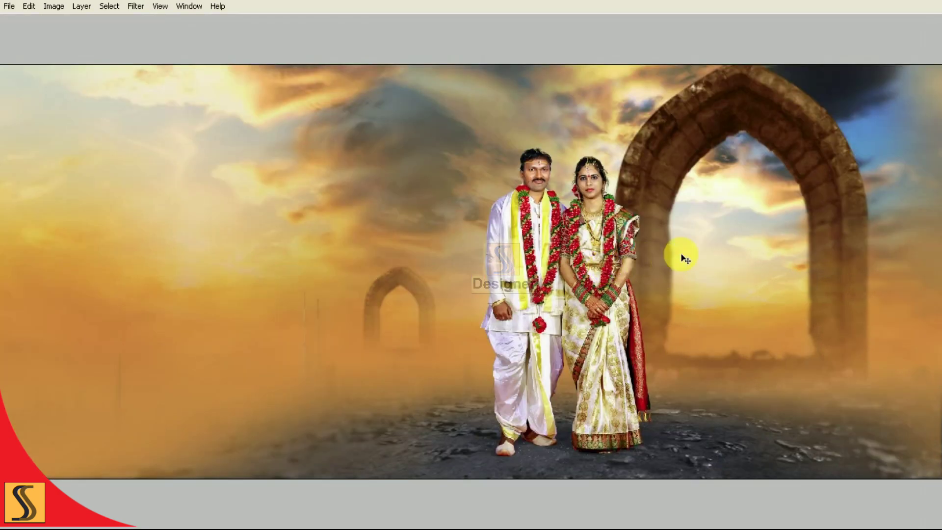
key(super)
key(Escape)
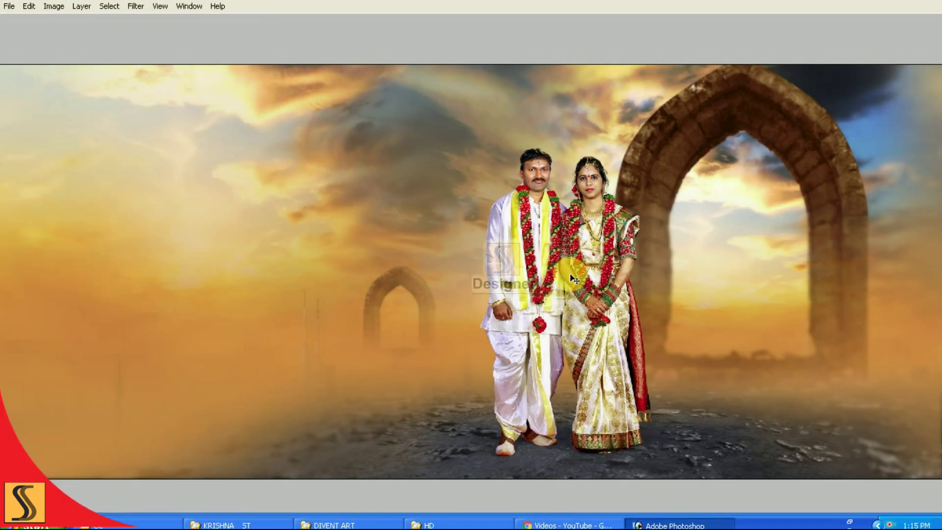
key(F7)
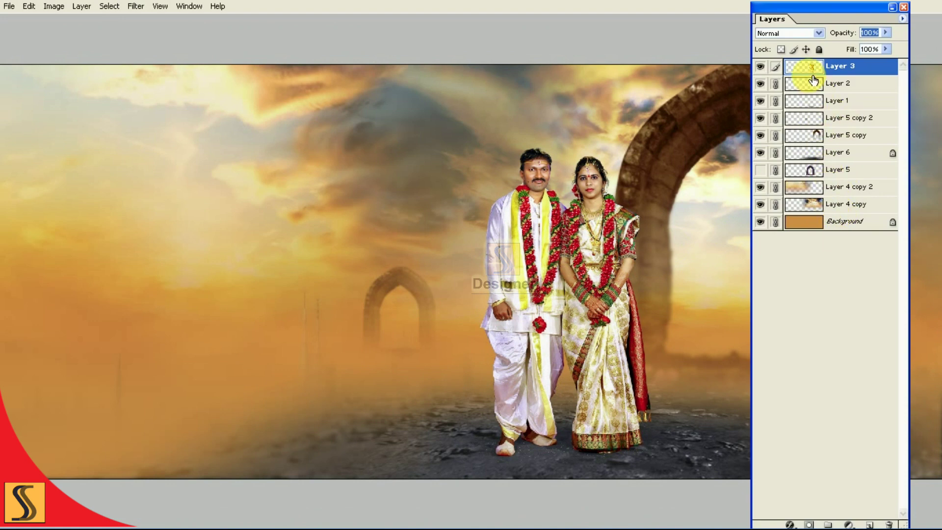
click(760, 67)
click(849, 524)
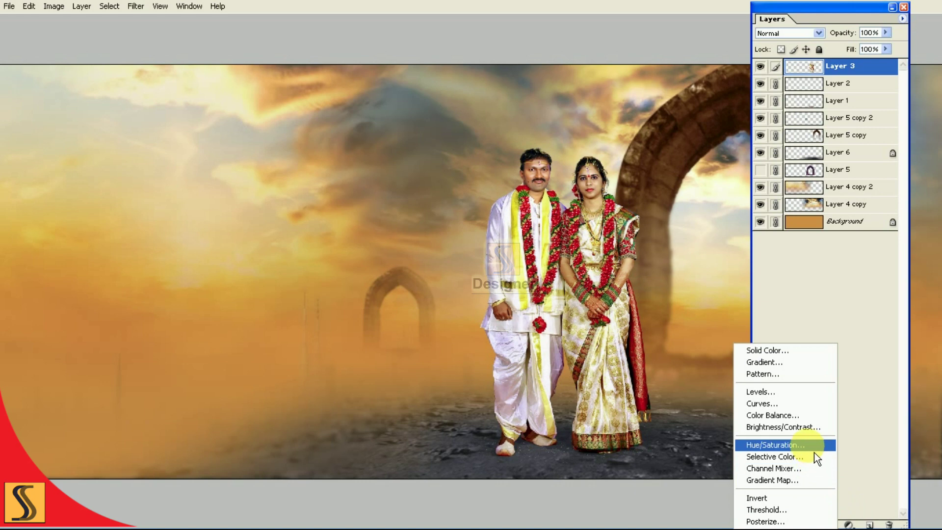
click(813, 452)
- Colorize the Hue/Saturation adjustment to a sepia tint with Lightness -45
click(649, 234)
click(649, 233)
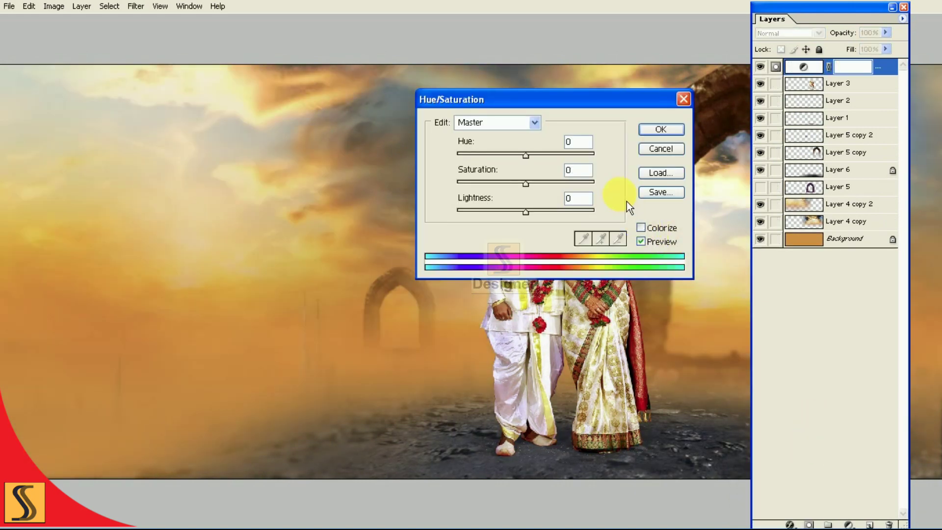
text(45)
click(660, 130)
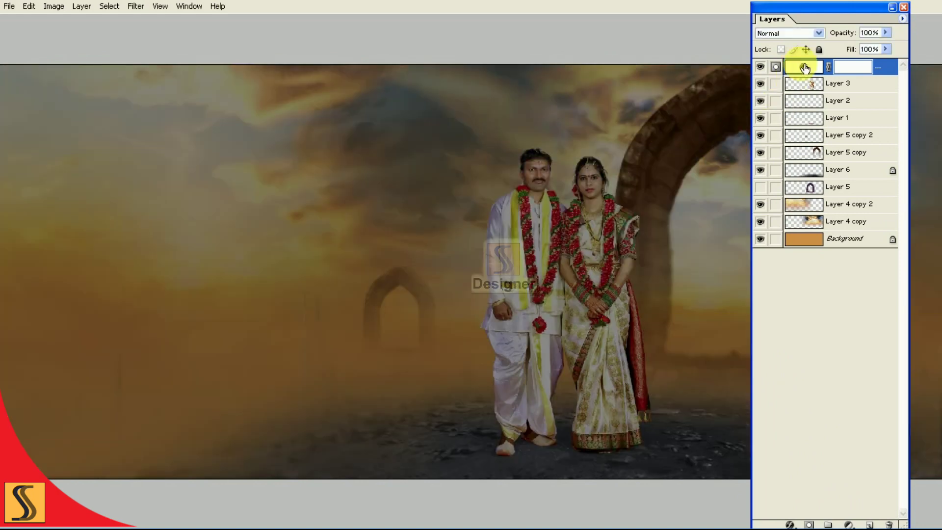
- Set the adjustment's blend mode to Multiply and clip it to Layer 3
click(789, 33)
click(790, 84)
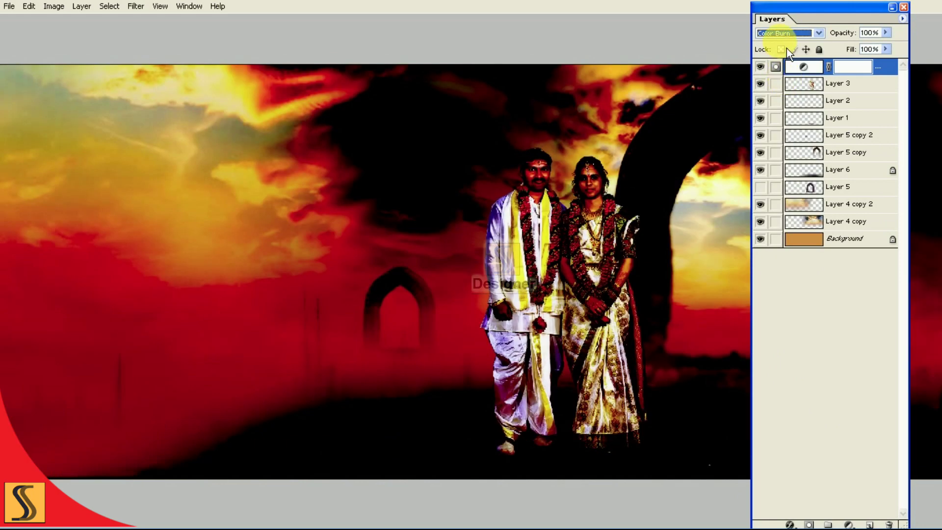
click(785, 33)
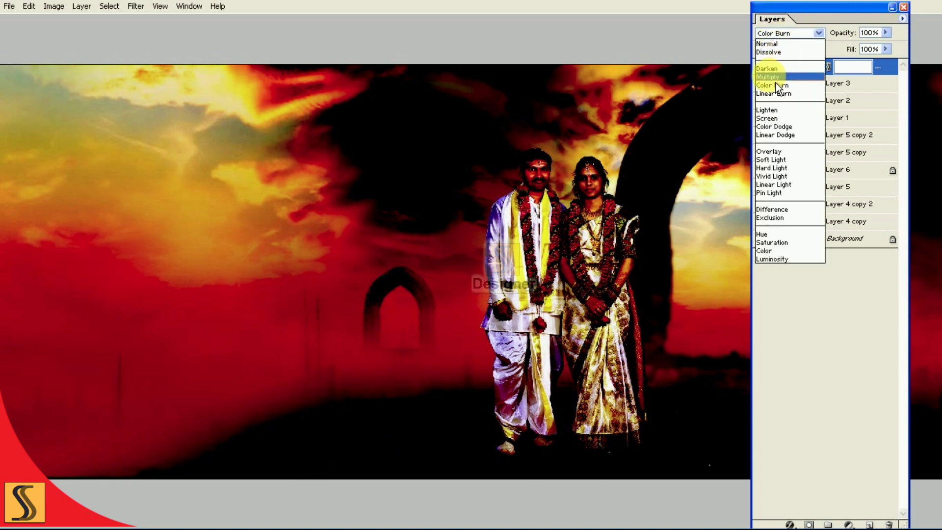
click(769, 77)
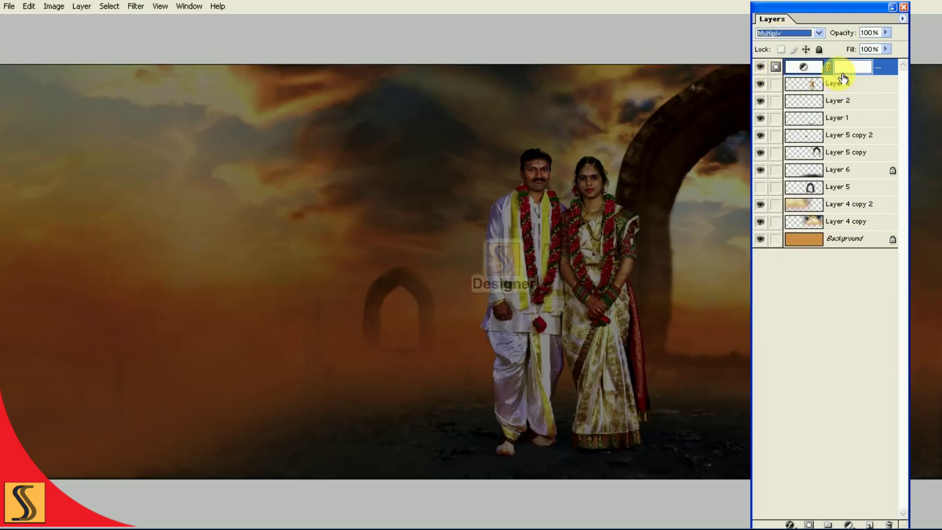
alt+click(845, 78)
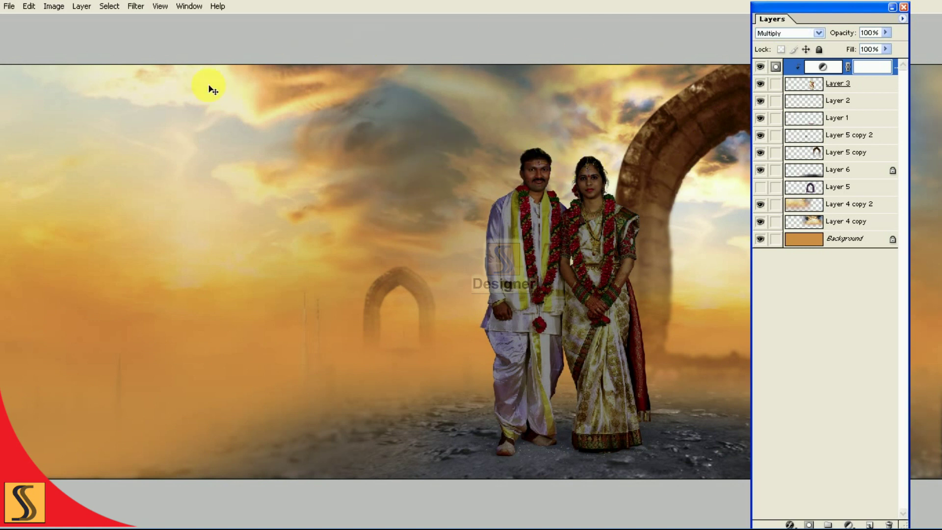
key(Tab)
click(16, 175)
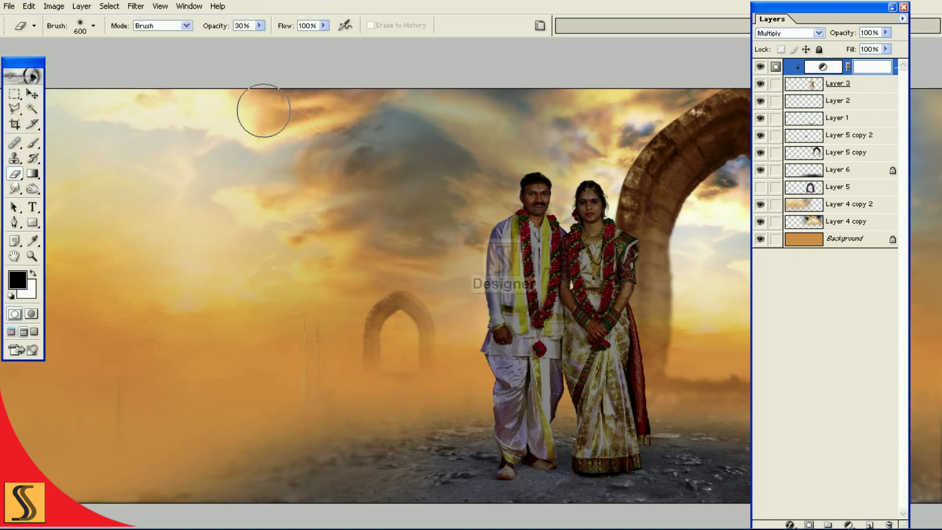
- Erase the centre of the adjustment mask over the couple with a 1500–1800 px soft eraser
key(F7)
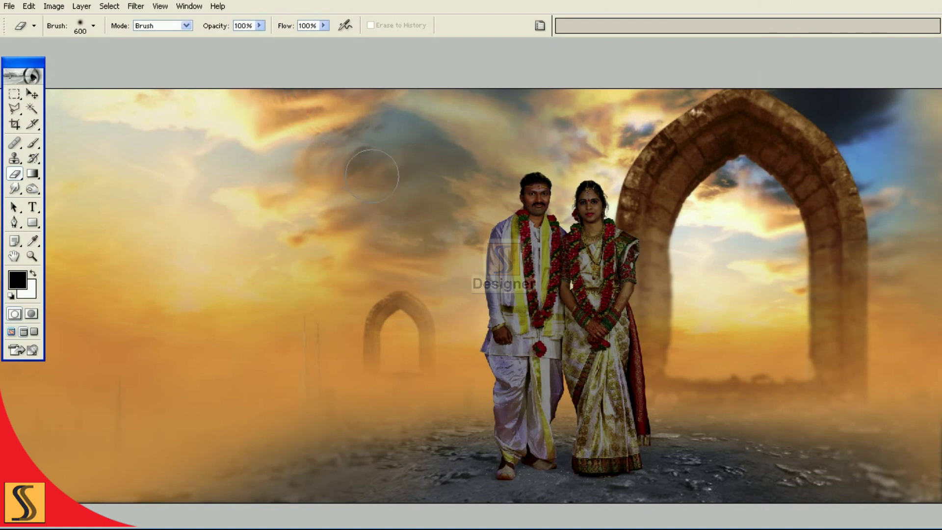
key(bracketright)
key(bracketright)
key(bracketright)
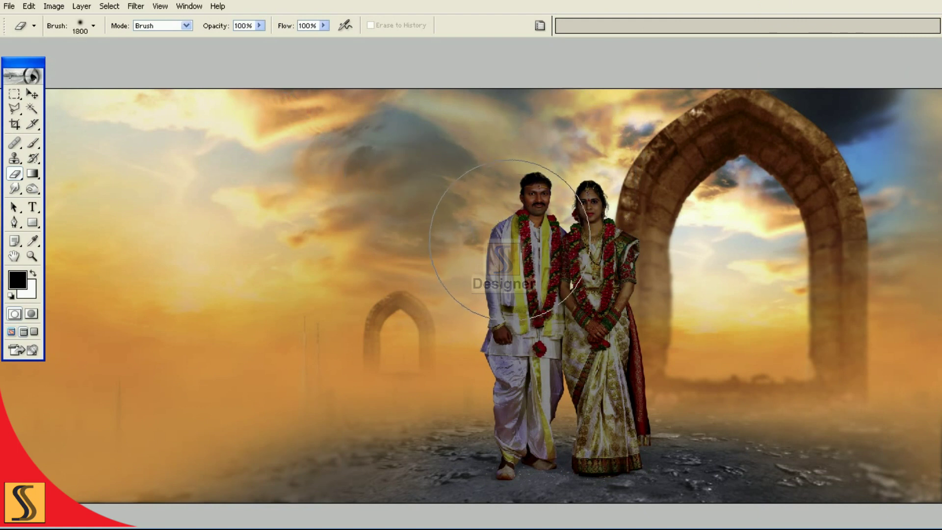
click(34, 274)
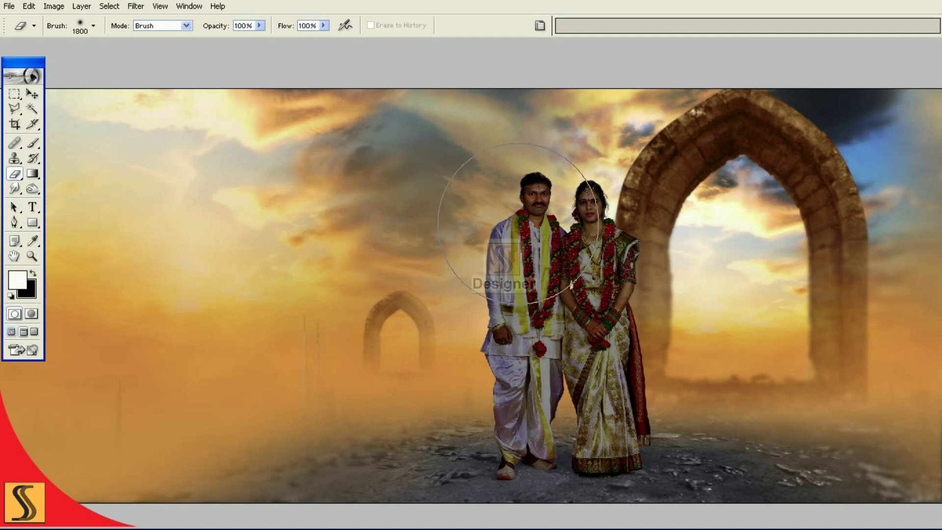
mouse_move(559, 246)
mouse_down()
mouse_move(520, 300)
mouse_move(517, 370)
mouse_up()
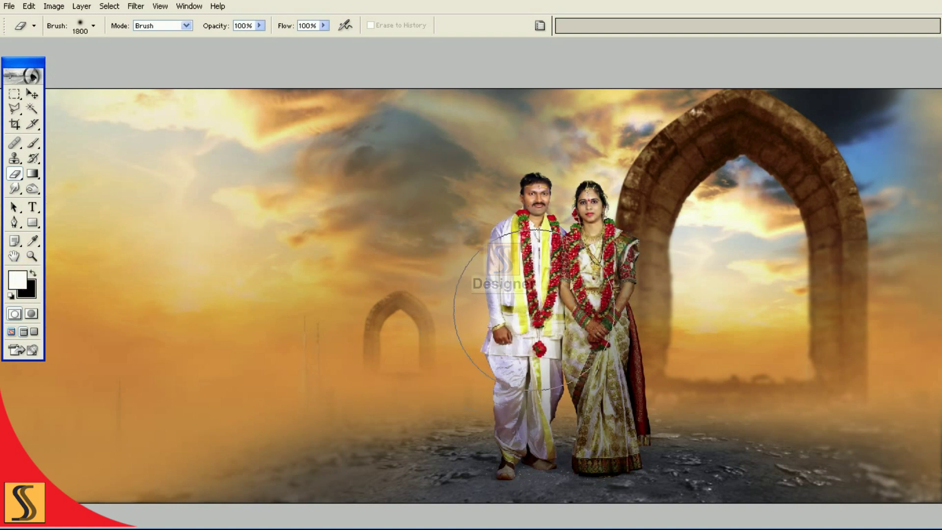
key(bracketleft)
key(bracketleft)
key(bracketleft)
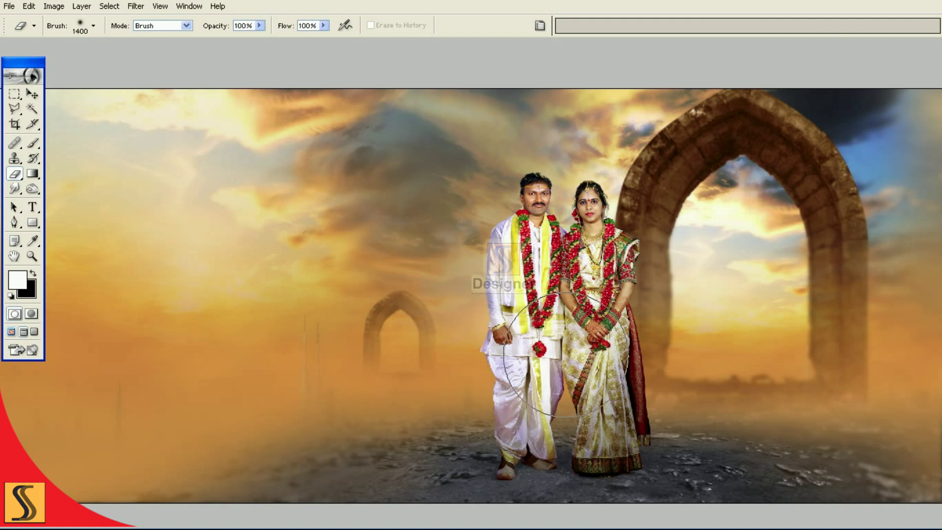
key(bracketright)
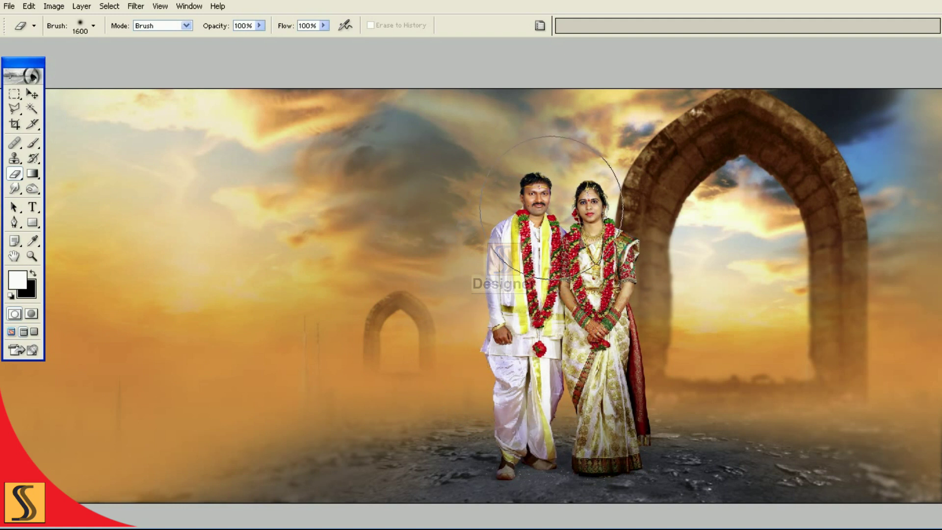
mouse_move(558, 304)
mouse_down()
mouse_move(534, 369)
mouse_move(562, 292)
mouse_up()
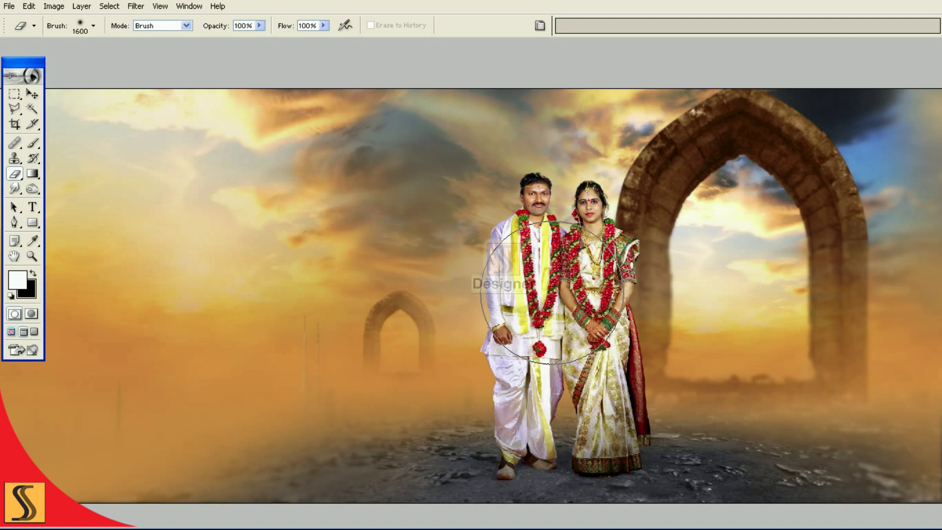
key(v)
key(F7)
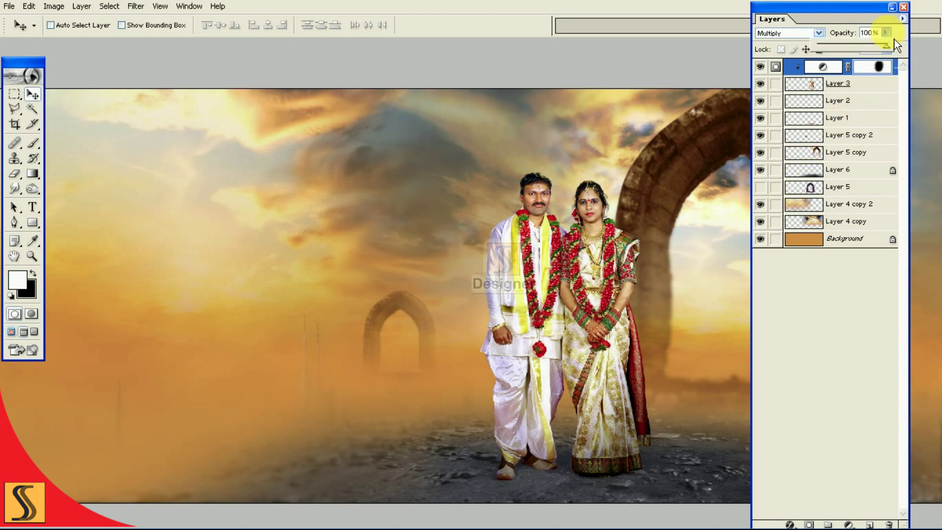
- Lower the tone adjustment to 62% opacity and merge it into Layer 3 with Merge Linked
drag(880, 56, 877, 56)
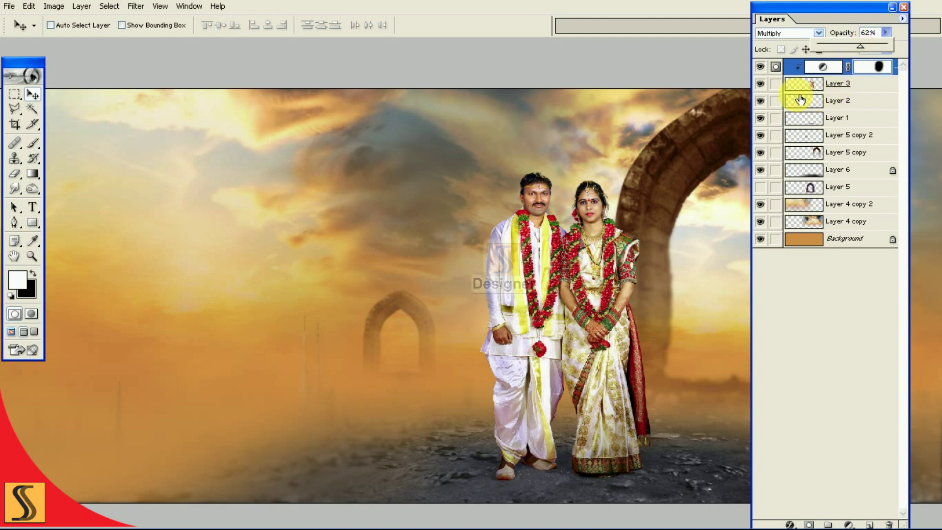
click(775, 84)
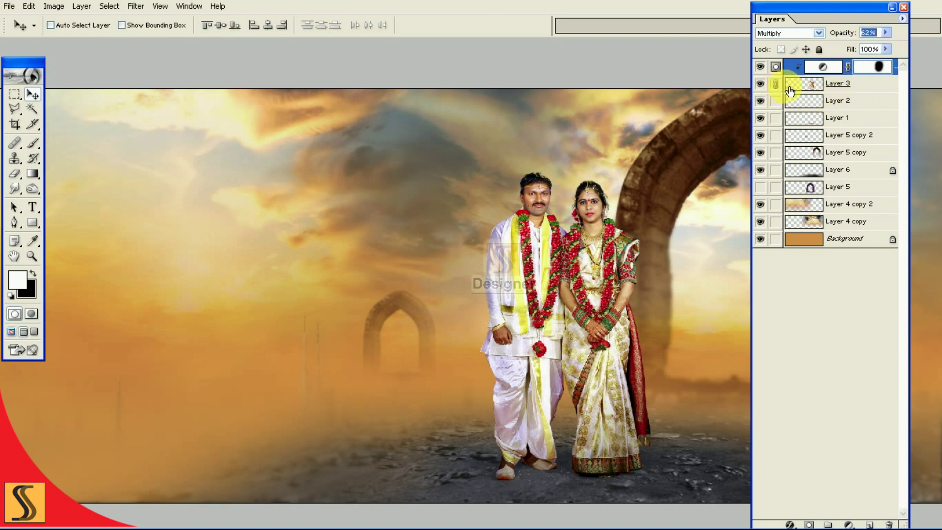
click(902, 18)
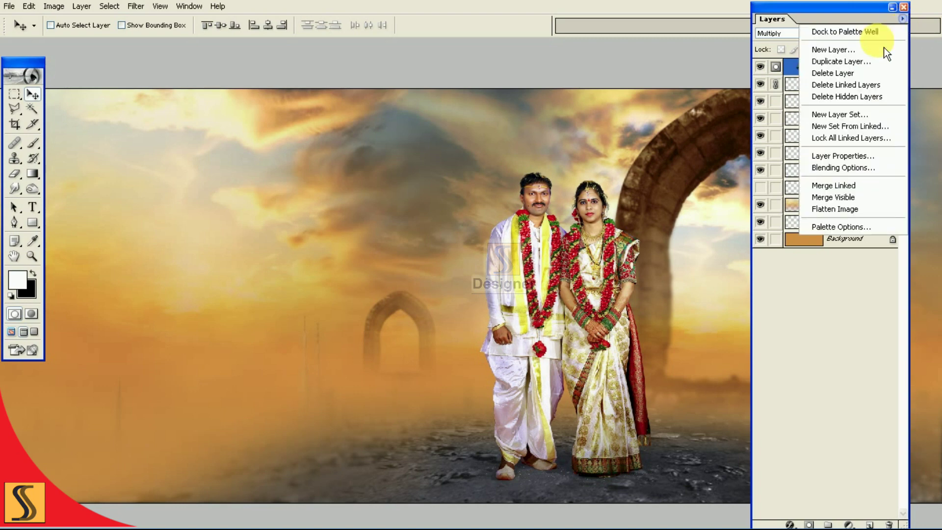
click(840, 186)
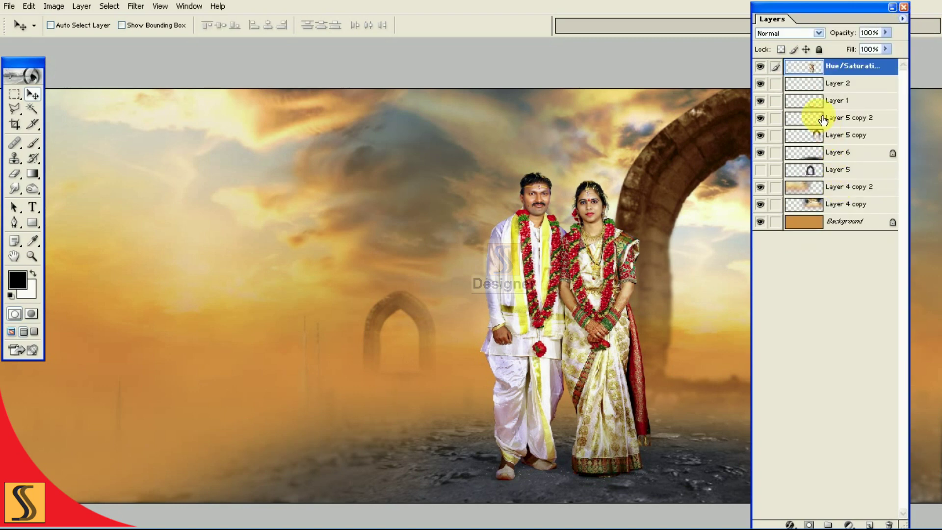
key(shift+Tab)
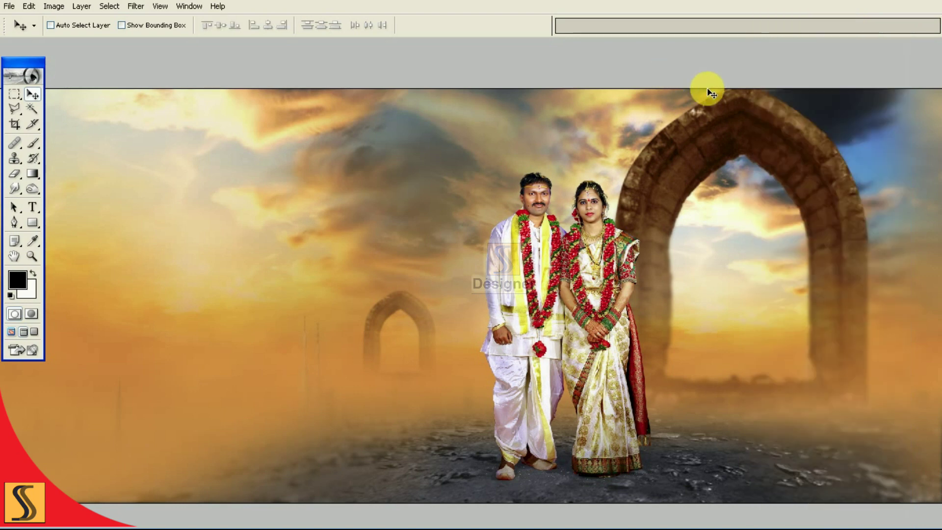
key(ctrl+0)
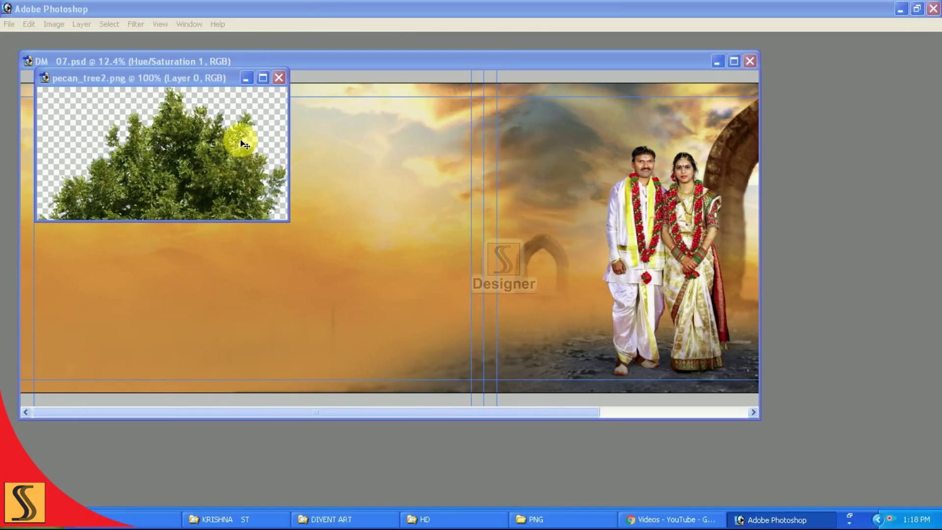
- Drag the pecan tree from pecan_tree2.png into the spread's bottom-right corner and scale it up
drag(247, 148, 674, 360)
key(f)
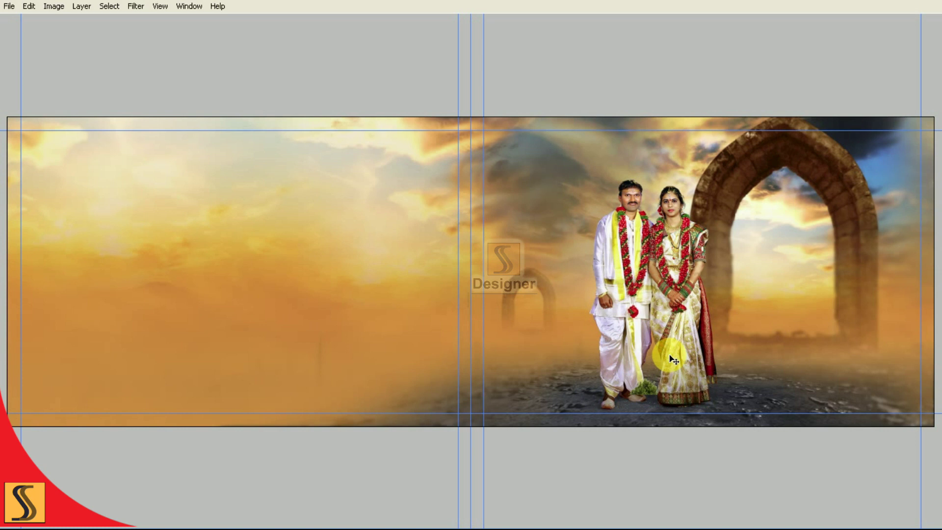
key(ctrl+plus)
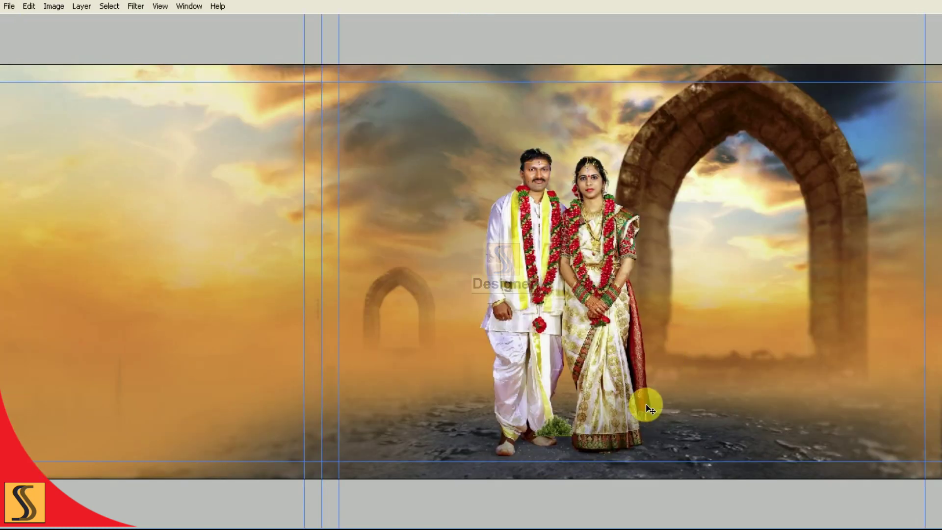
key(ctrl+t)
mouse_move(583, 438)
mouse_down()
mouse_move(658, 463)
mouse_move(911, 423)
mouse_move(888, 437)
mouse_up()
mouse_move(826, 411)
mouse_down()
mouse_move(802, 398)
mouse_move(812, 403)
mouse_up()
double_click(893, 427)
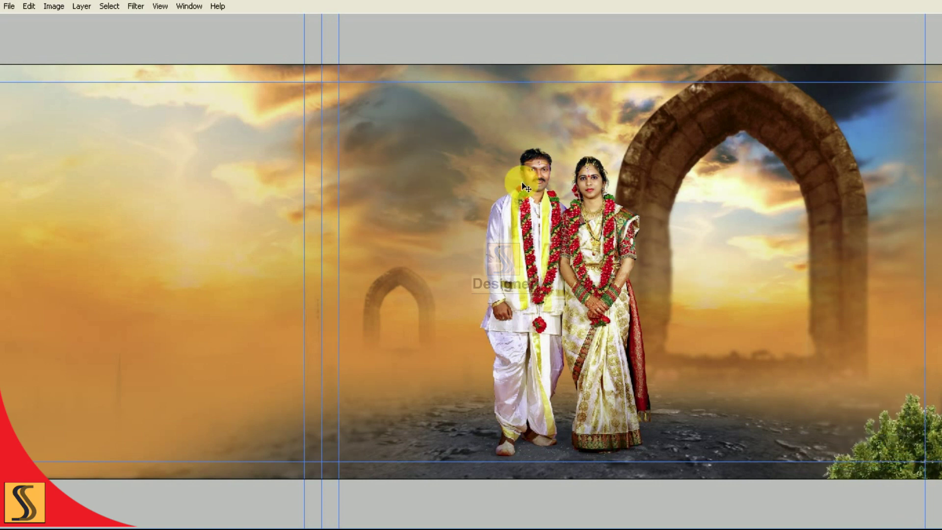
key(Tab)
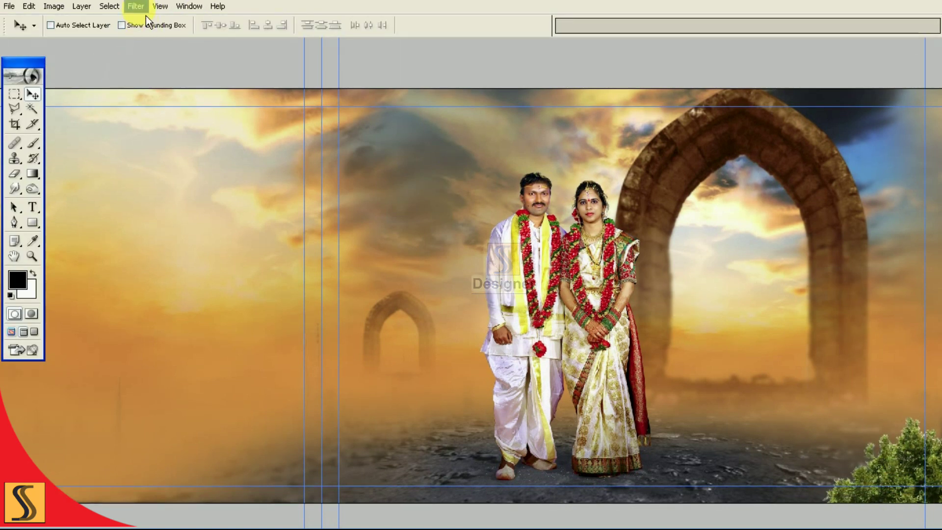
- Apply a 6-pixel Gaussian Blur to the bottom-right bush
click(135, 7)
click(324, 118)
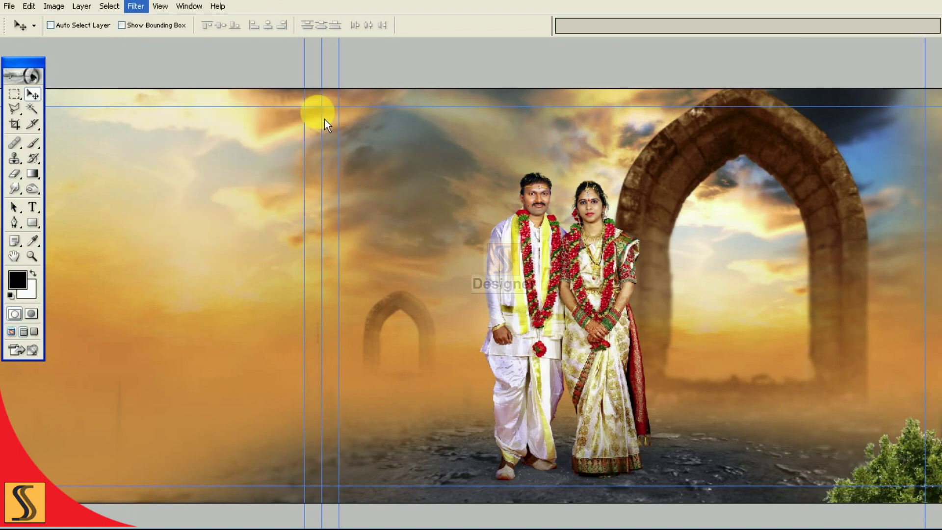
text(4)
key(BackSpace)
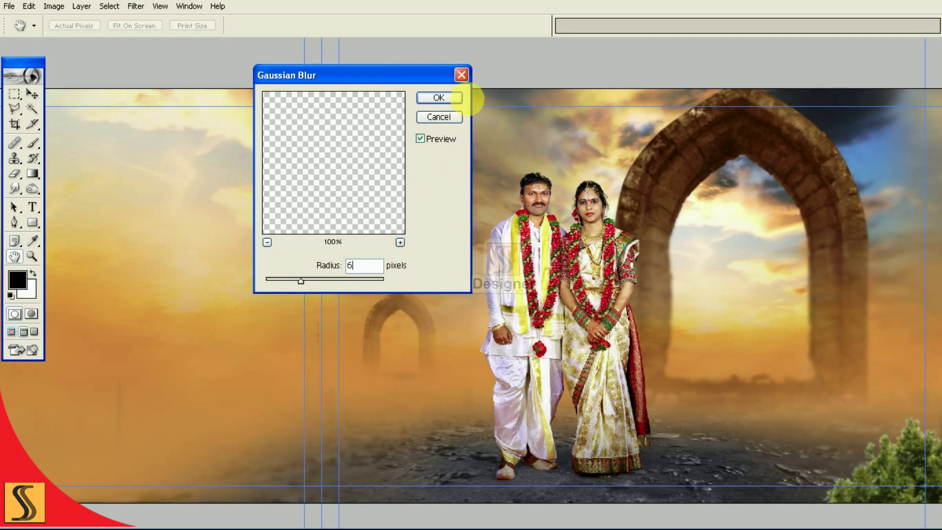
click(442, 97)
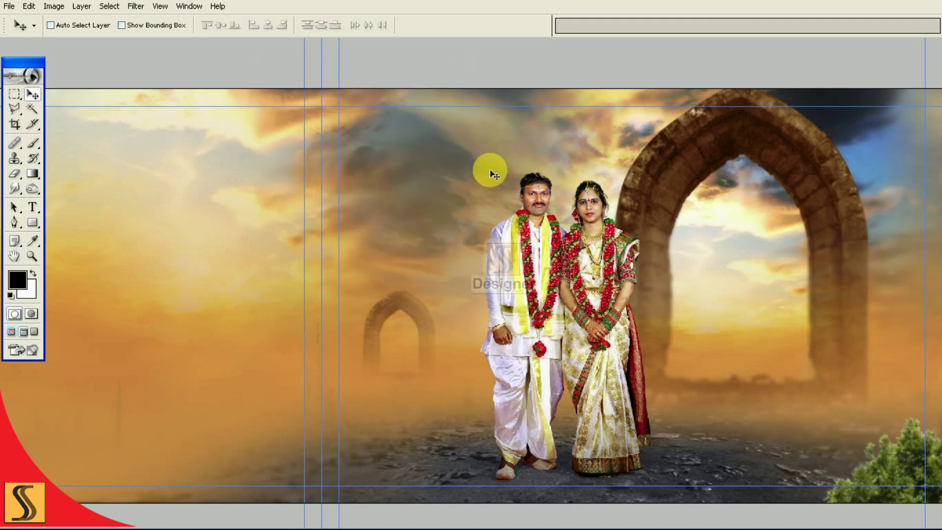
- Scale the bush up to about 118%
key(ctrl+t)
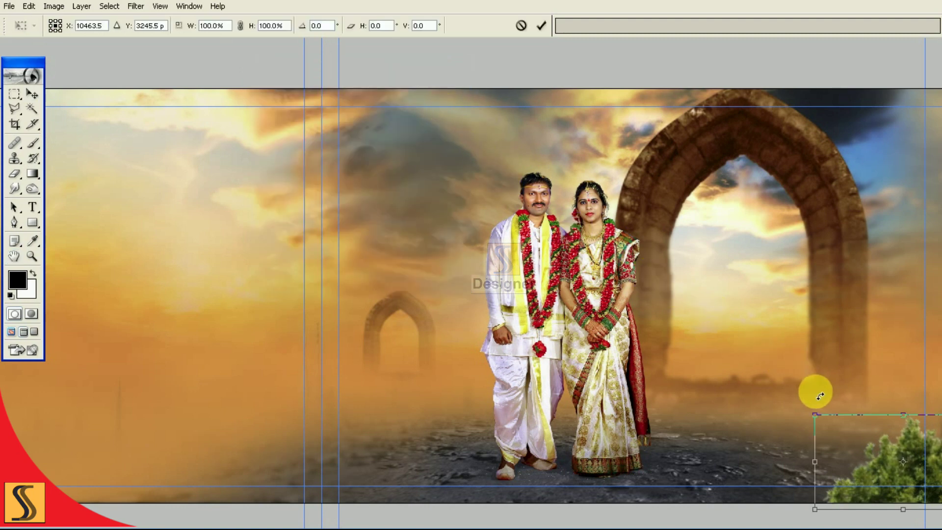
drag(811, 415, 796, 413)
drag(881, 430, 884, 425)
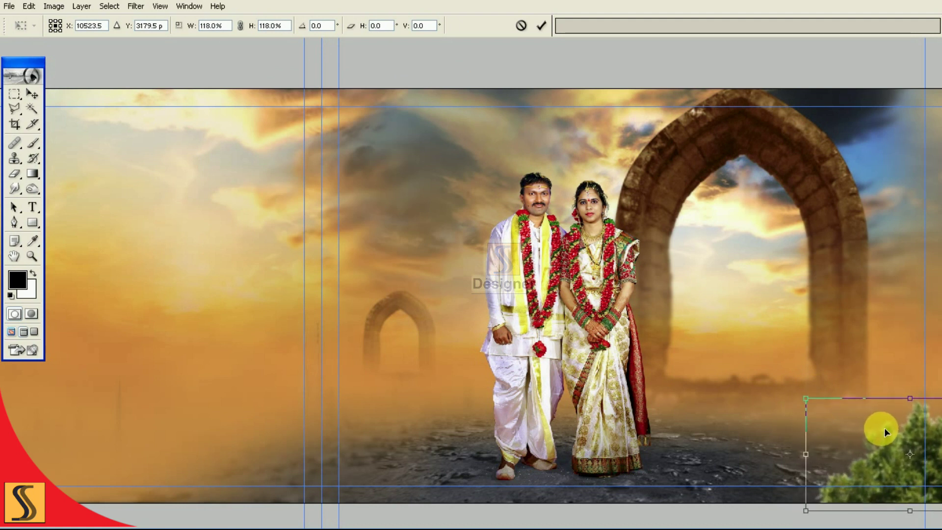
key(Return)
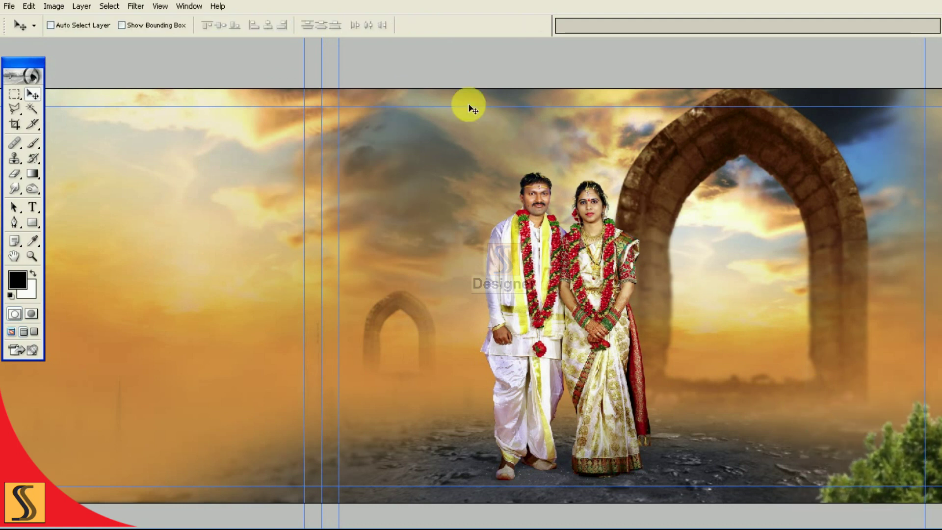
key(alt+i)
mouse_move(73, 38)
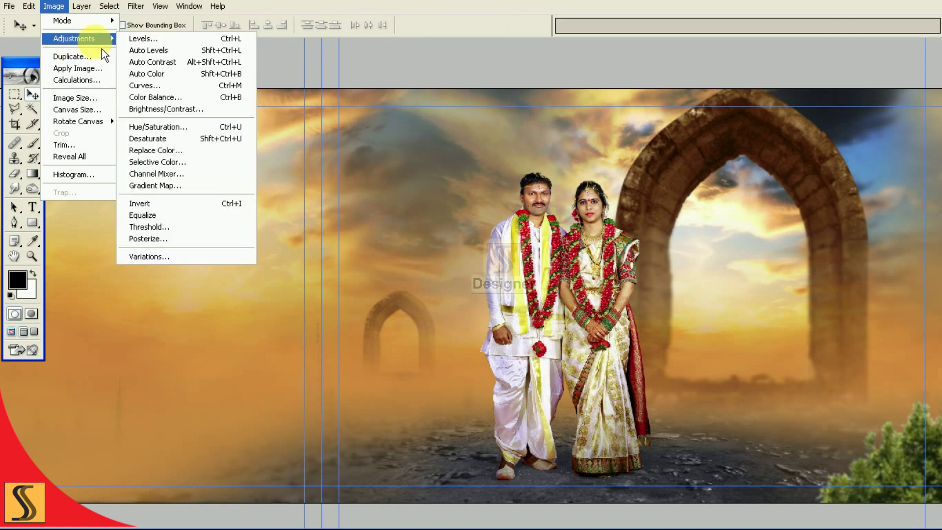
- Give the bush a Color Balance of +38, +14, -39
click(173, 98)
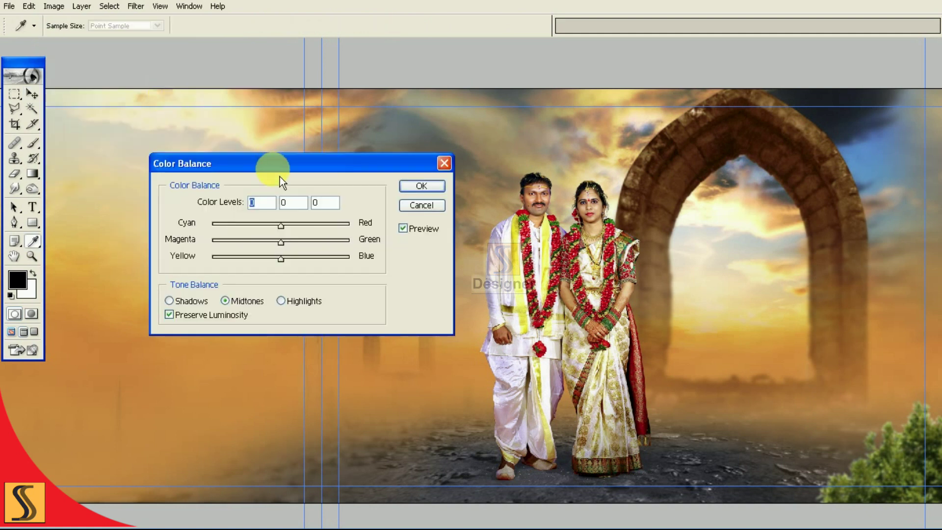
drag(276, 270, 260, 268)
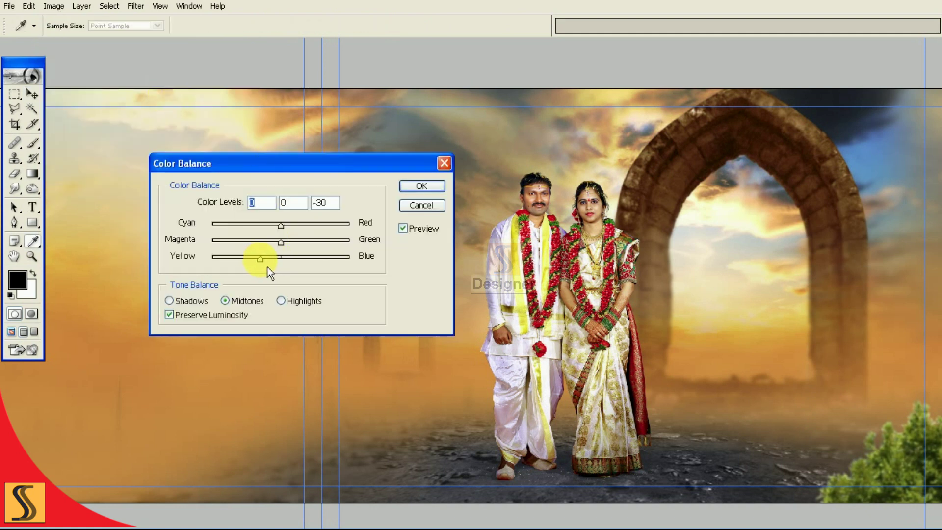
drag(281, 226, 307, 226)
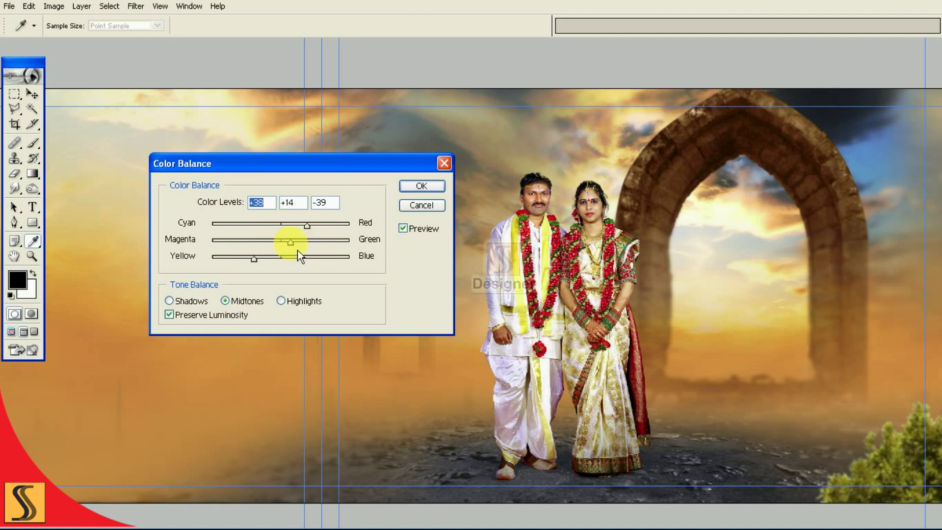
click(421, 186)
key(v)
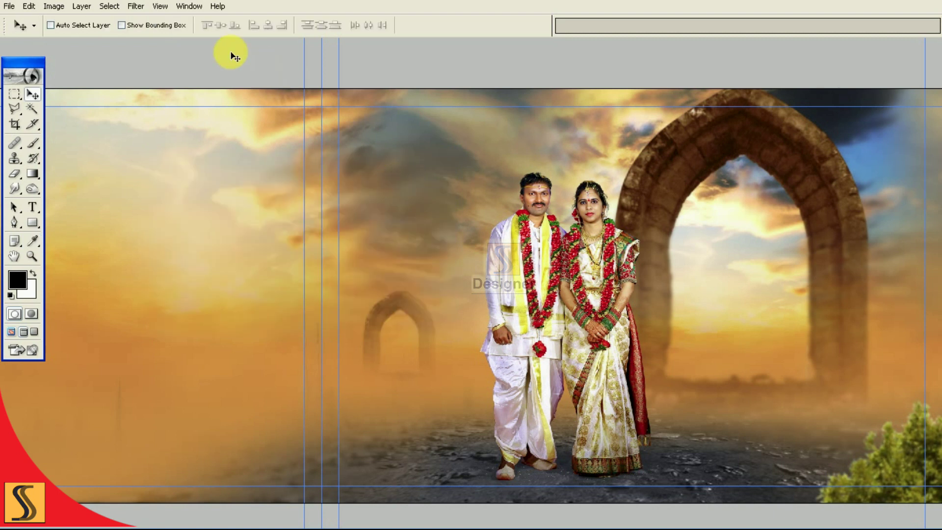
- Deepen the bush's shadows with Levels by moving the black input slider right
click(56, 7)
click(147, 39)
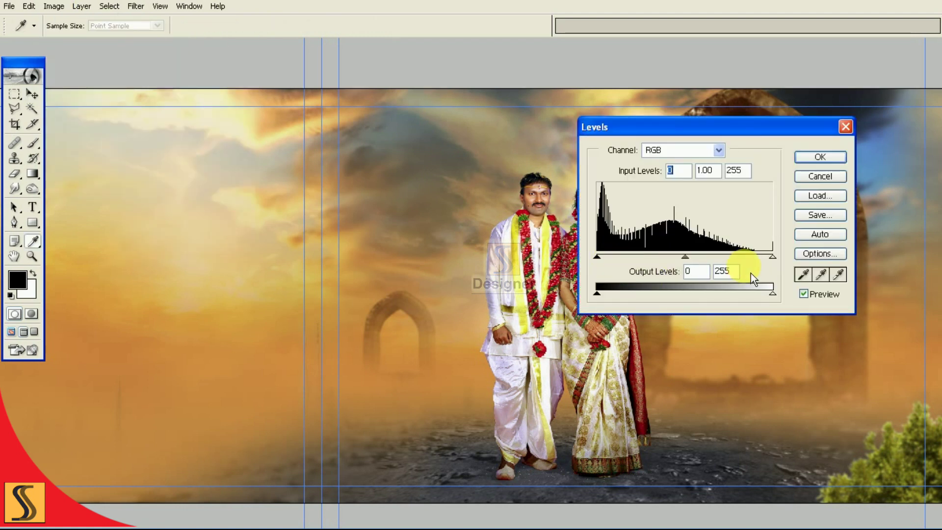
drag(605, 262, 623, 263)
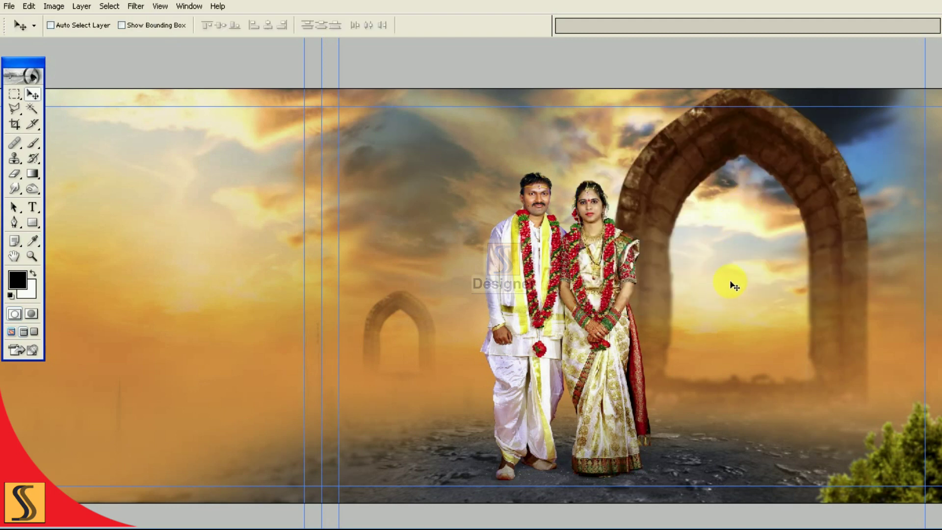
key(F7)
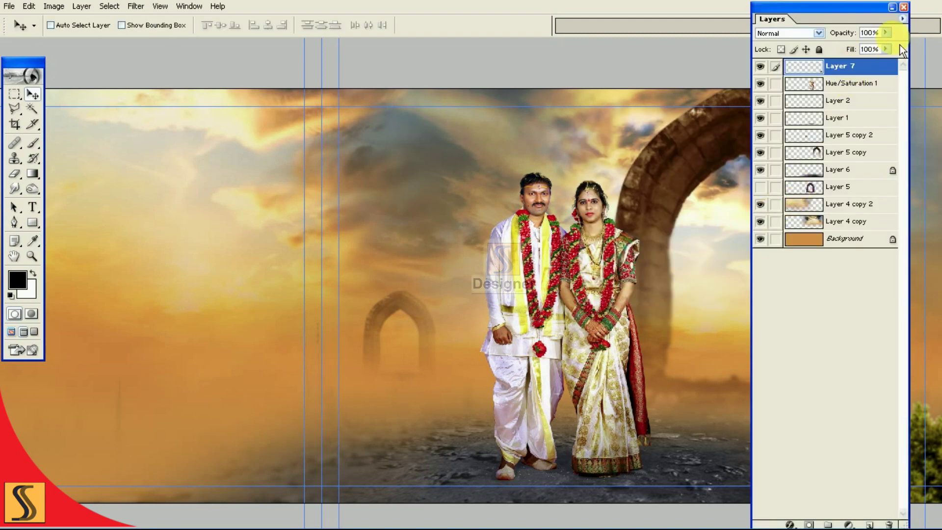
click(902, 18)
- Duplicate the bush as a Layer 7 copy and drag it toward the lower left
click(890, 67)
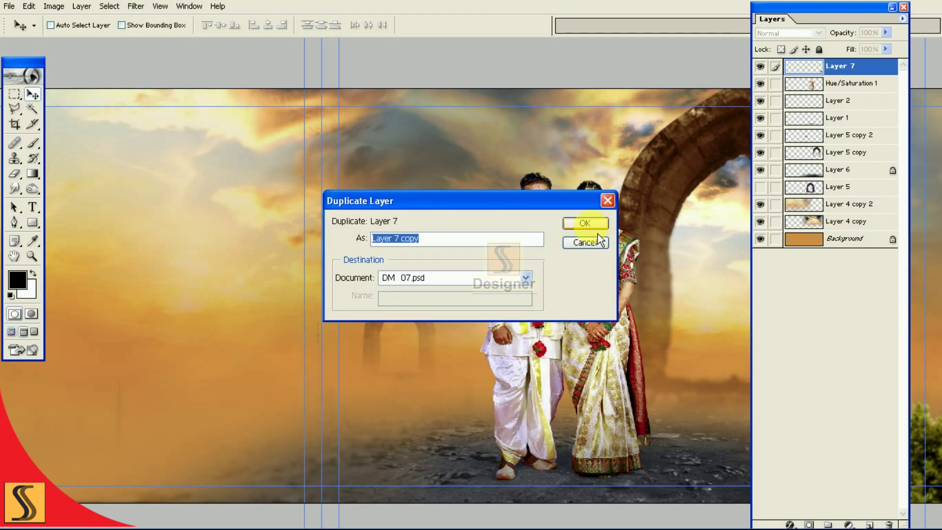
click(598, 240)
key(F7)
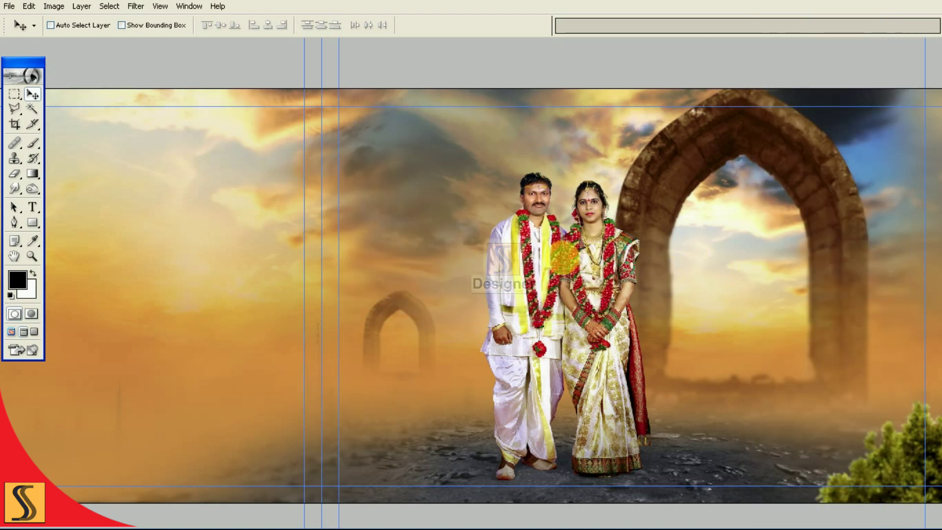
key(Tab)
drag(807, 362, 252, 364)
- Resize and reposition the bush copy along the bottom edge near the centre fold
key(ctrl+t)
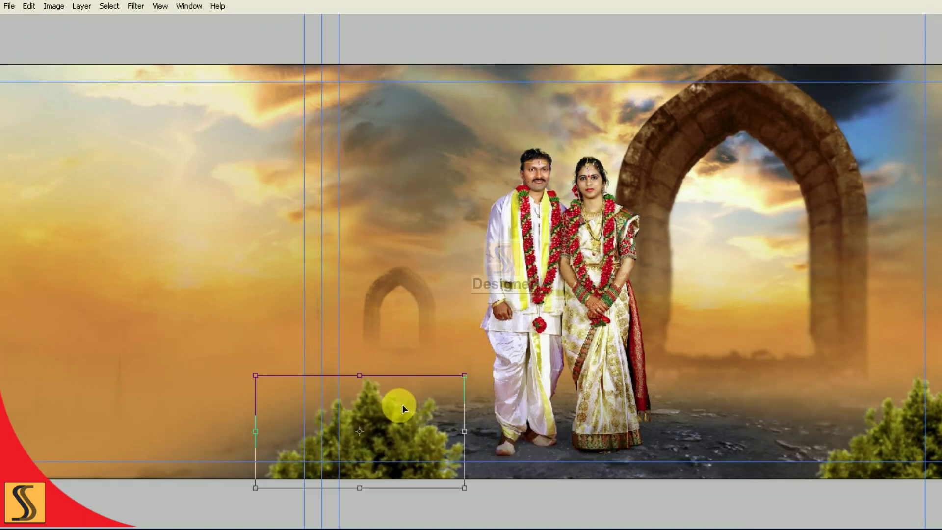
right_click(403, 405)
click(393, 427)
drag(393, 427, 373, 473)
drag(444, 425, 488, 365)
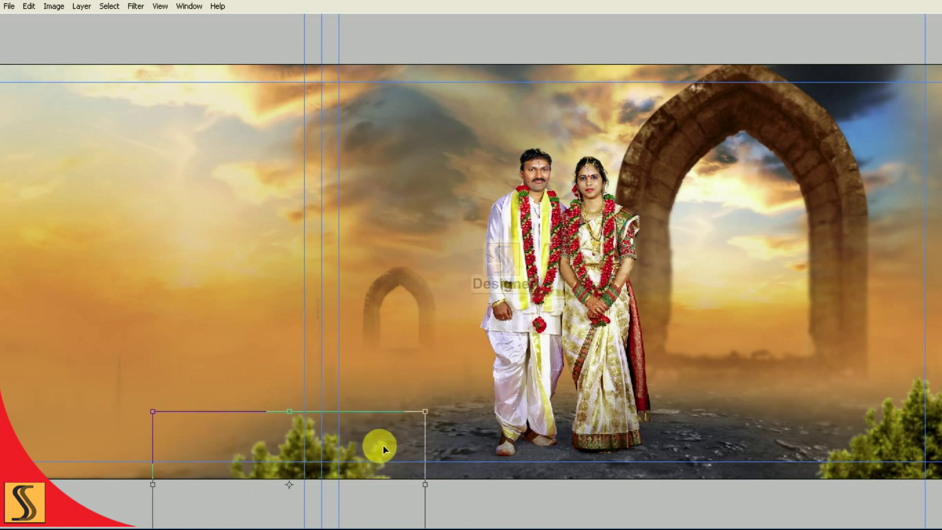
drag(417, 423, 372, 427)
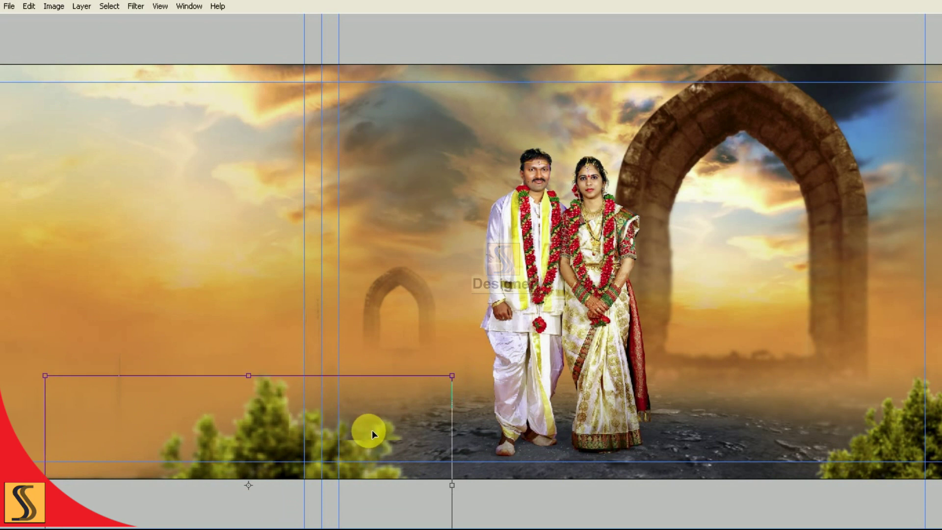
drag(449, 380, 475, 358)
drag(416, 414, 399, 414)
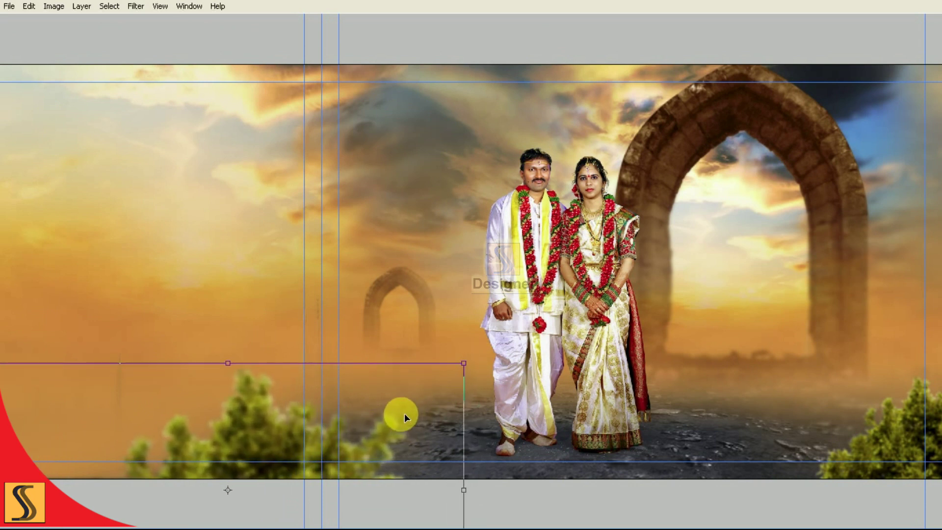
drag(466, 361, 492, 342)
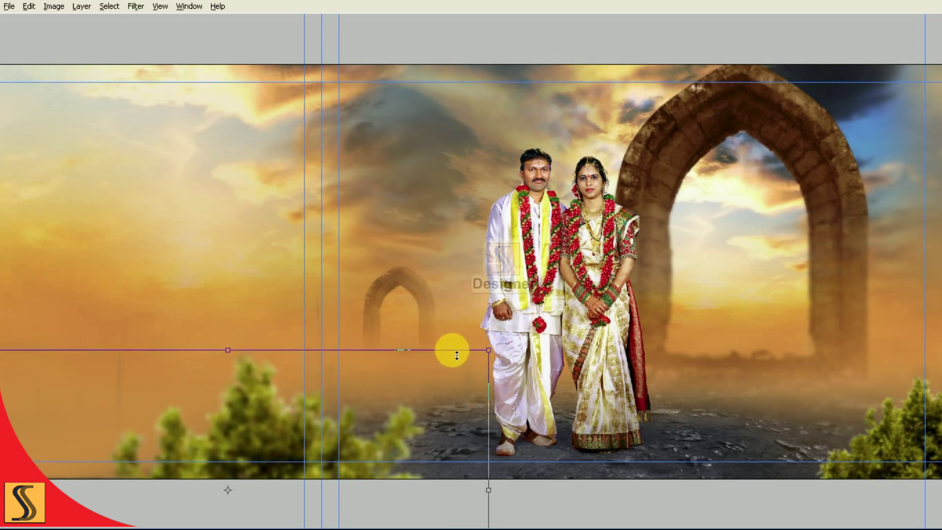
drag(485, 346, 475, 361)
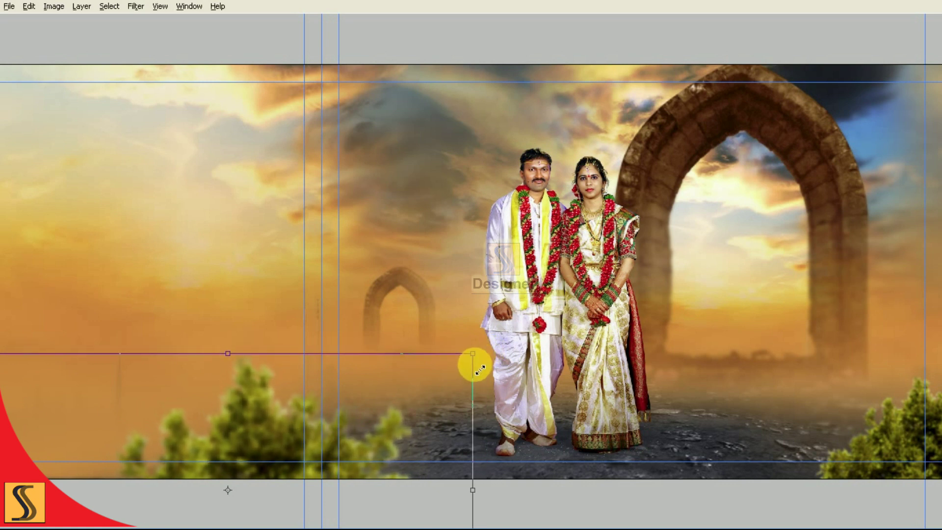
key(Return)
- Nudge the bush copy into its final spot beside the couple
drag(293, 437, 300, 452)
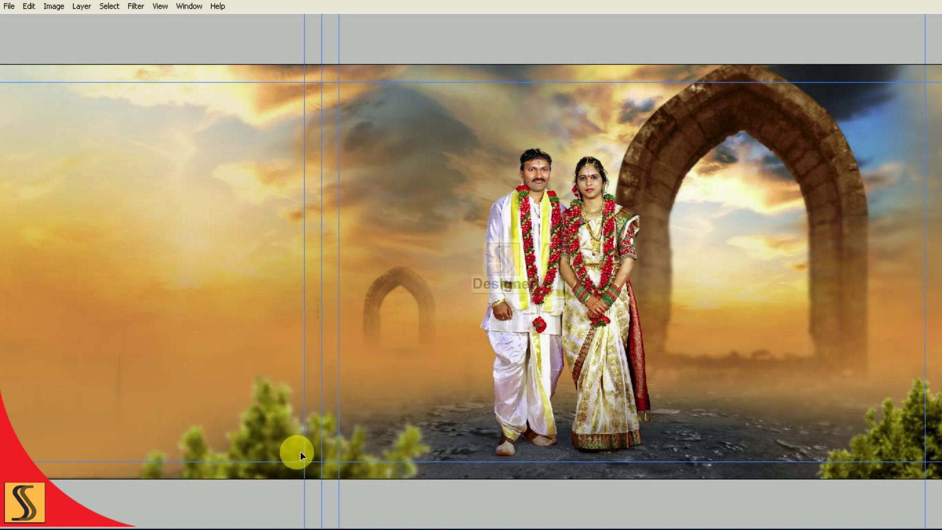
key(ctrl+minus)
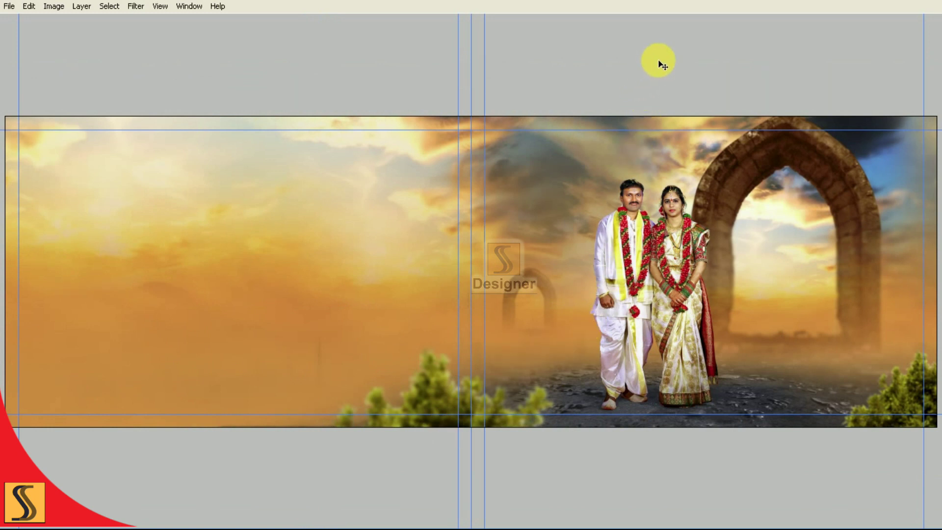
key(super)
key(super)
drag(437, 380, 443, 384)
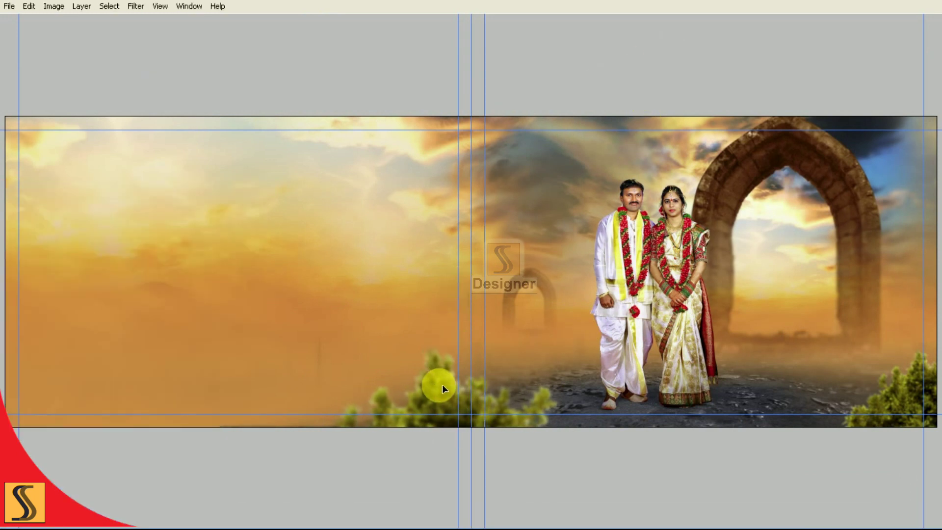
- Apply a 17-pixel Gaussian Blur to the bush copy by the centre fold
click(137, 7)
mouse_move(199, 91)
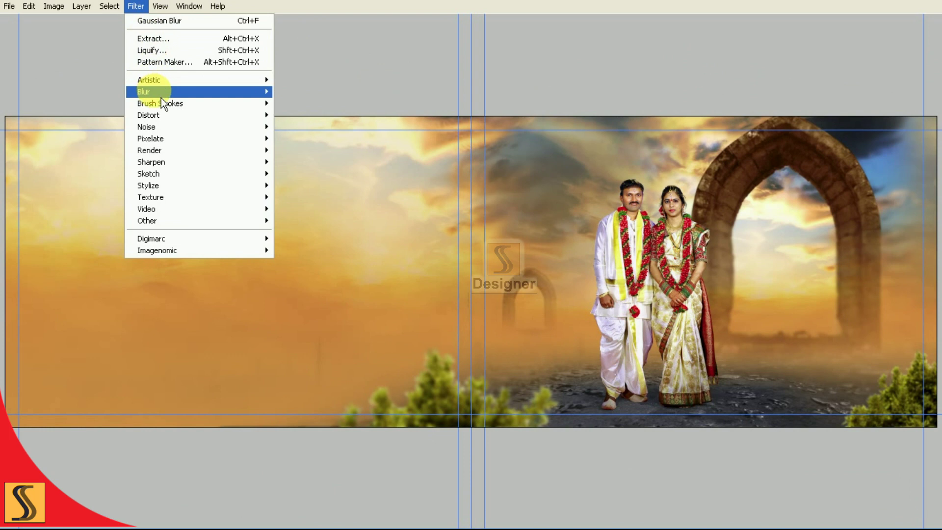
click(322, 118)
click(435, 143)
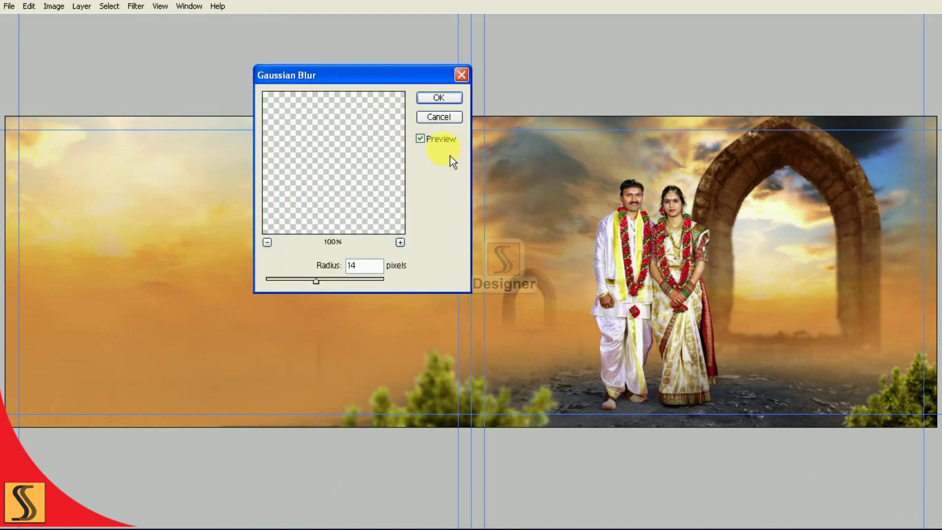
text(7)
click(438, 97)
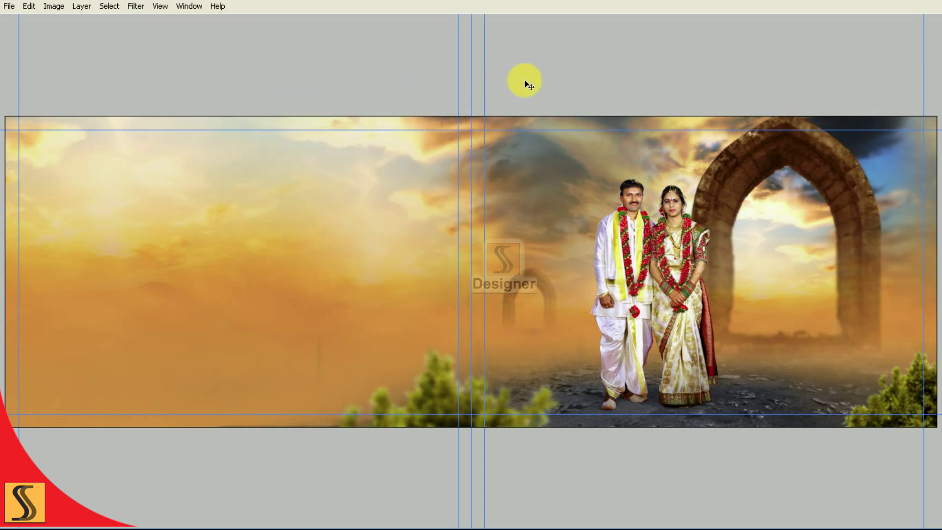
key(F7)
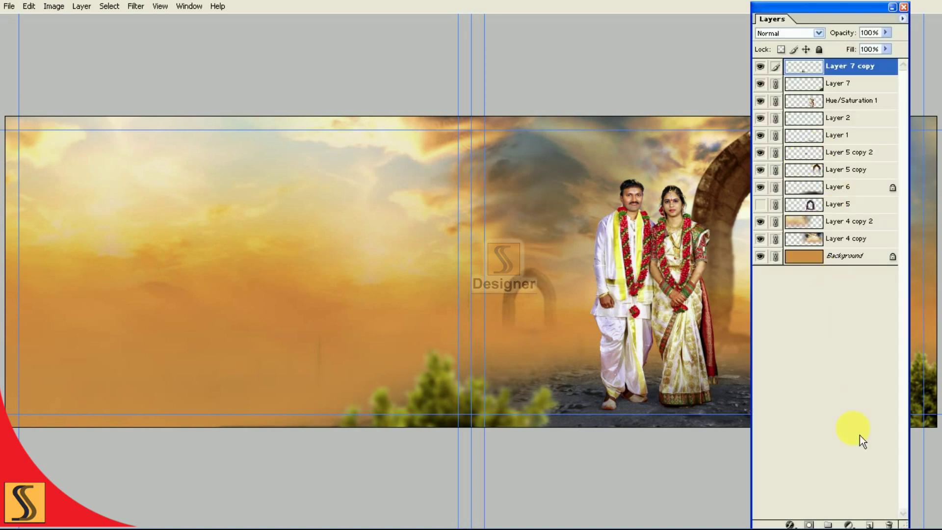
- Add a Color Balance adjustment layer with midtones at -35, +3, +41
click(848, 524)
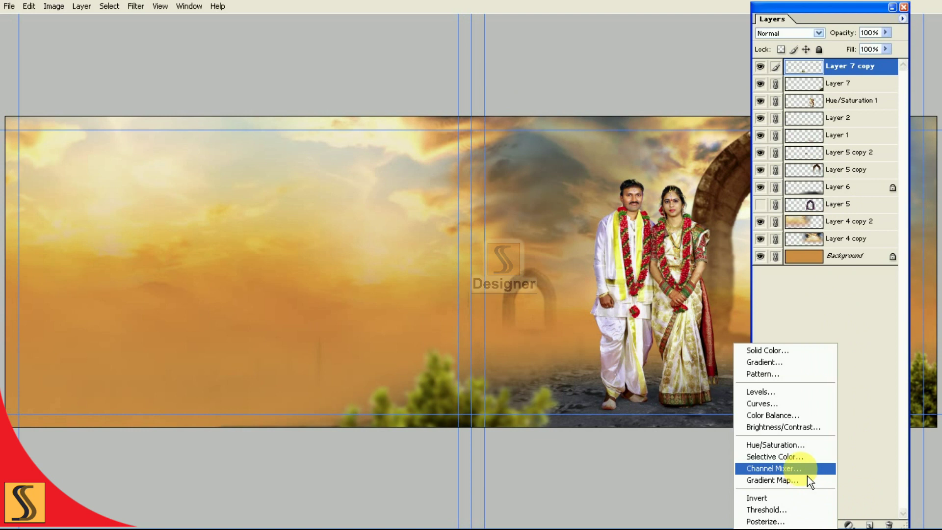
click(785, 415)
drag(623, 107, 534, 49)
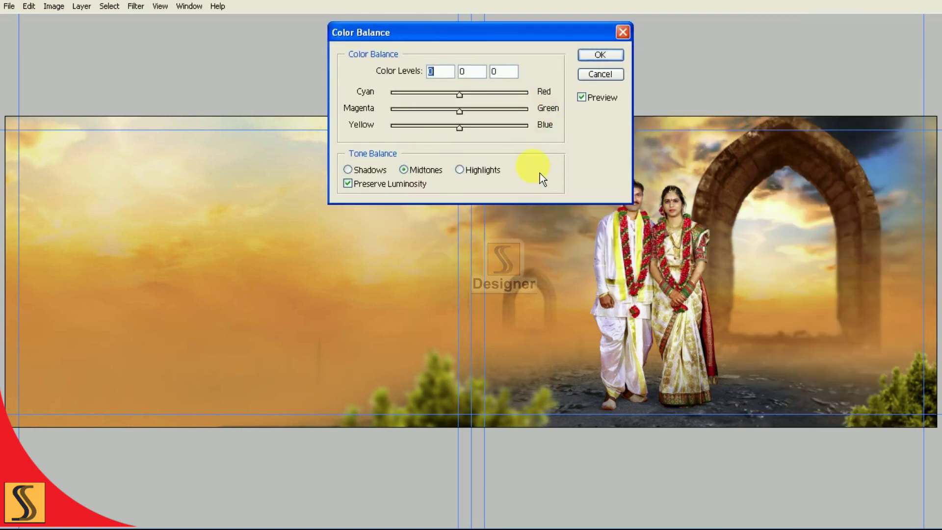
drag(470, 46, 421, 40)
drag(419, 128, 445, 128)
mouse_move(419, 96)
mouse_down()
mouse_move(397, 96)
mouse_move(428, 112)
mouse_move(394, 98)
mouse_up()
drag(446, 129, 447, 128)
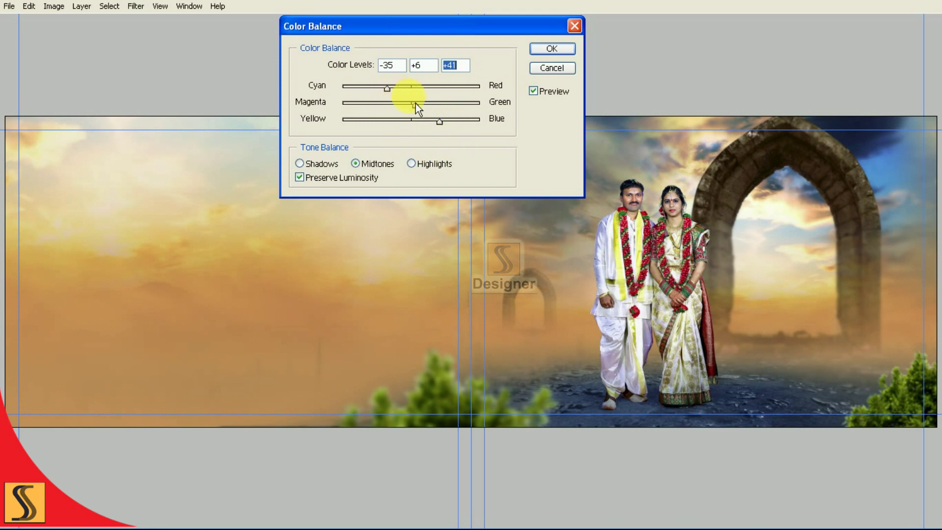
mouse_move(415, 104)
mouse_down()
mouse_move(401, 112)
mouse_move(421, 112)
mouse_up()
click(553, 68)
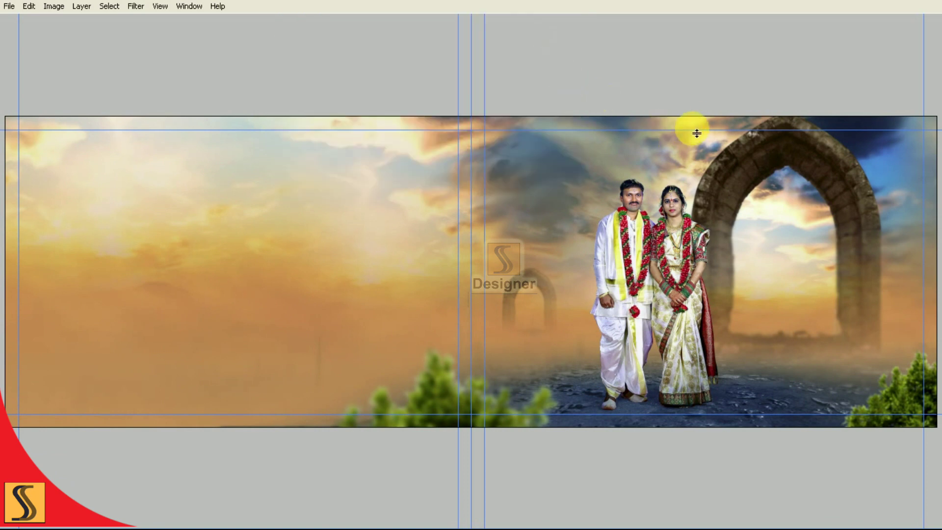
- Toggle the Color Balance layer to compare before and after, then select Layer 7
key(F7)
click(760, 67)
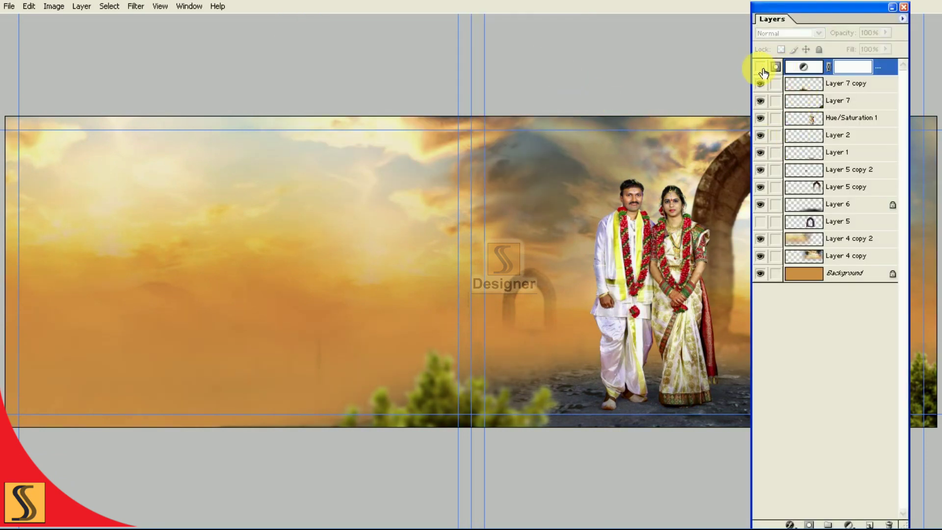
click(760, 67)
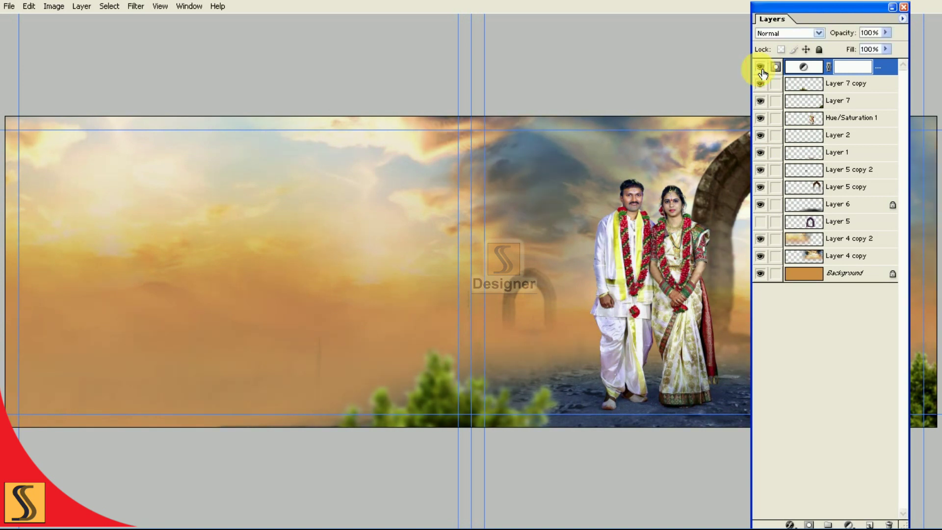
click(760, 68)
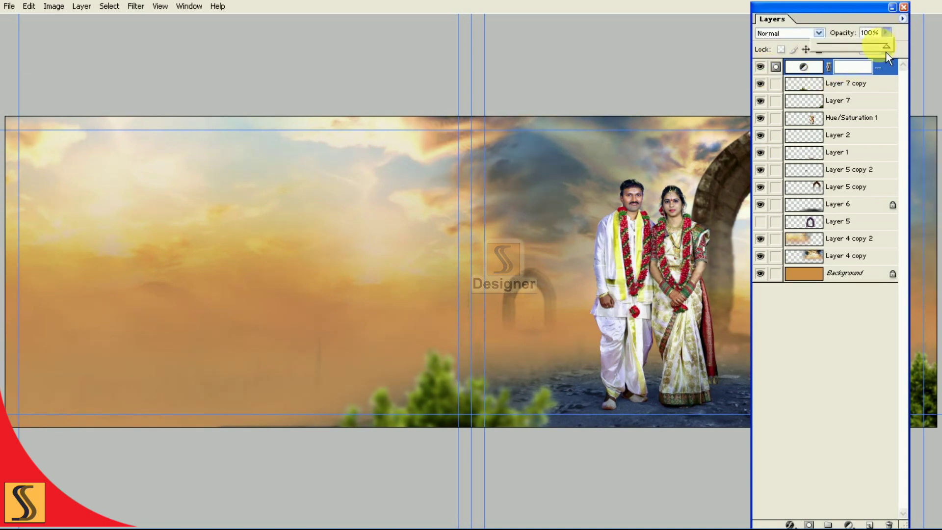
click(798, 100)
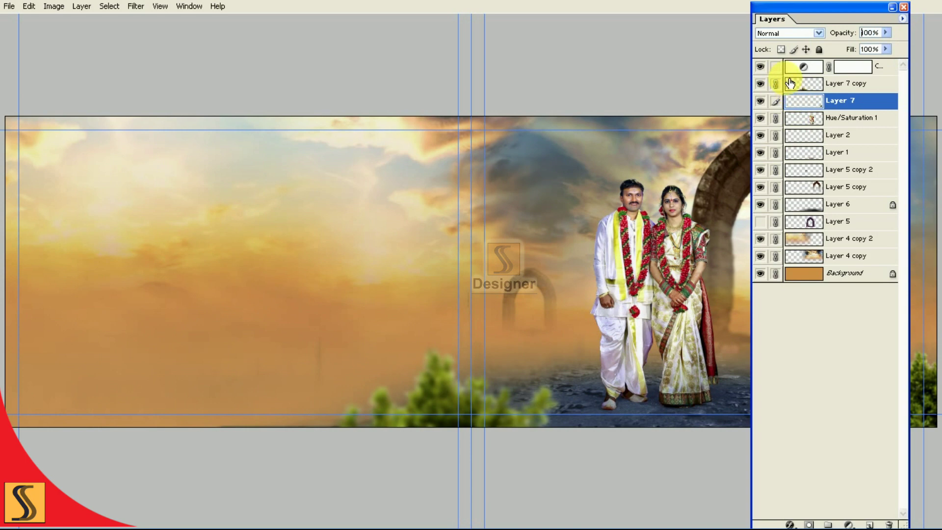
key(F7)
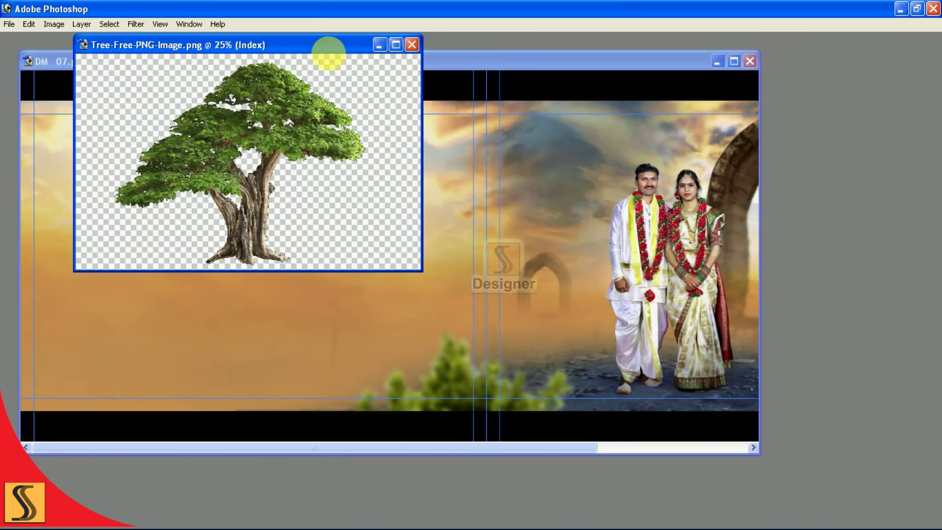
- Paste the tree into the spread right of the bride and send its layer behind the couple
drag(329, 51, 346, 126)
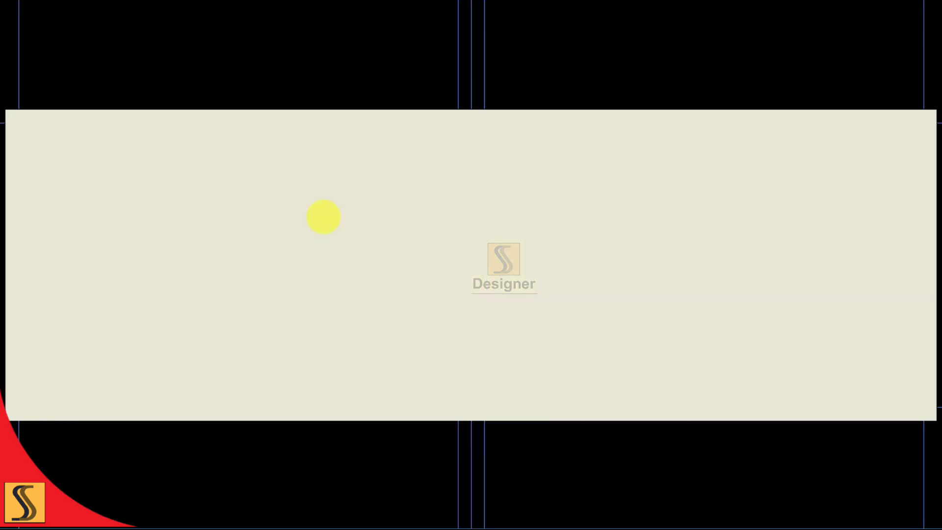
scroll(650, 304, right, 3)
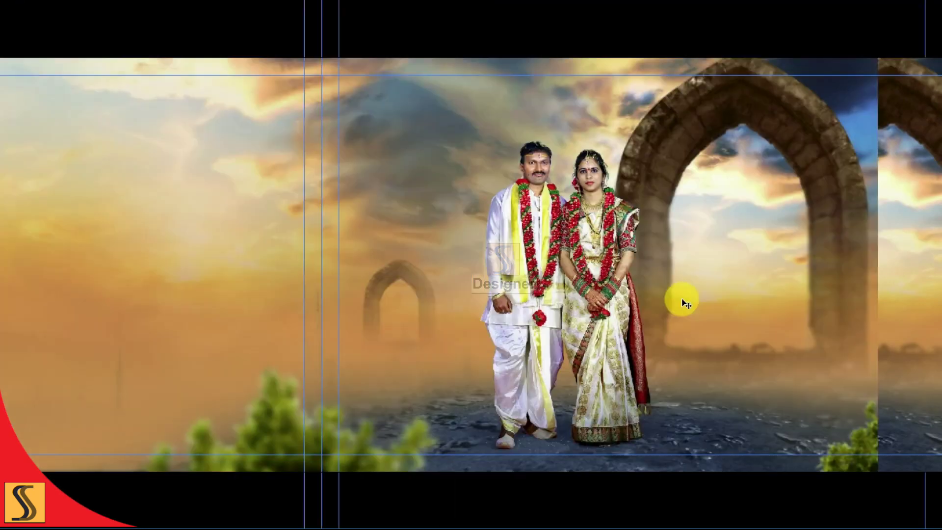
key(ctrl+v)
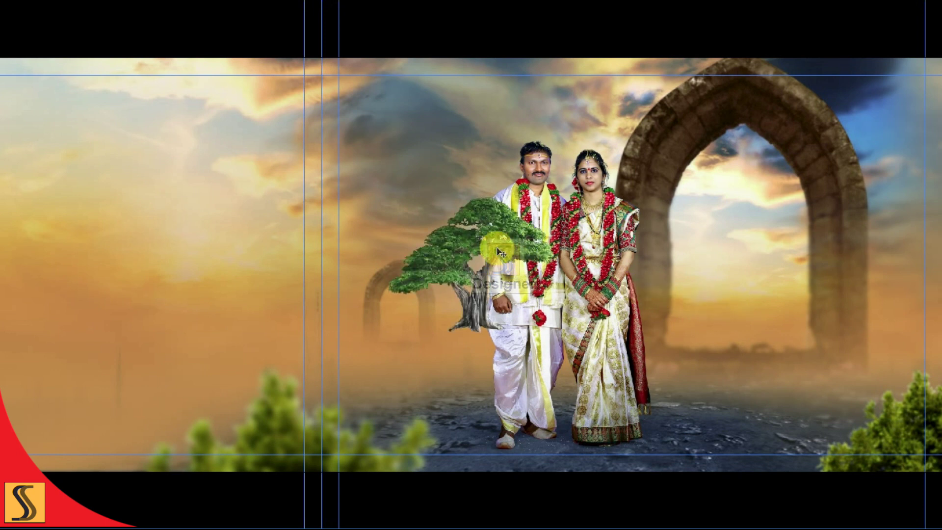
drag(495, 248, 723, 265)
key(Tab)
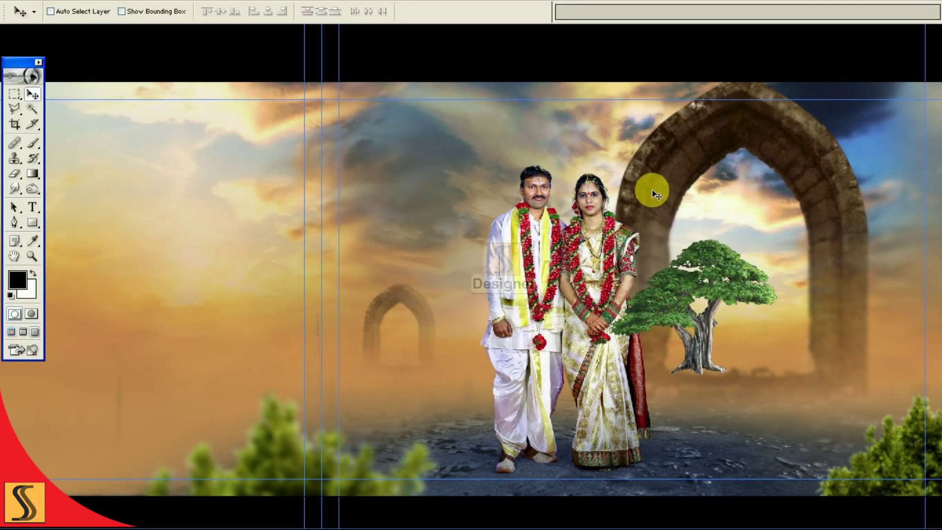
key(F7)
key(ctrl+bracketleft)
key(ctrl+bracketleft)
key(ctrl+bracketleft)
key(ctrl+bracketleft)
key(ctrl+bracketleft)
key(ctrl+bracketleft)
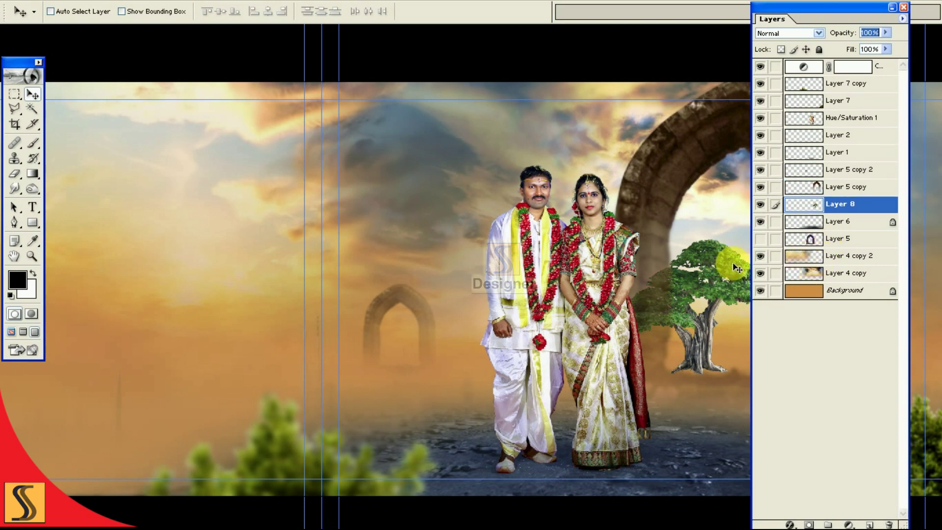
key(Tab)
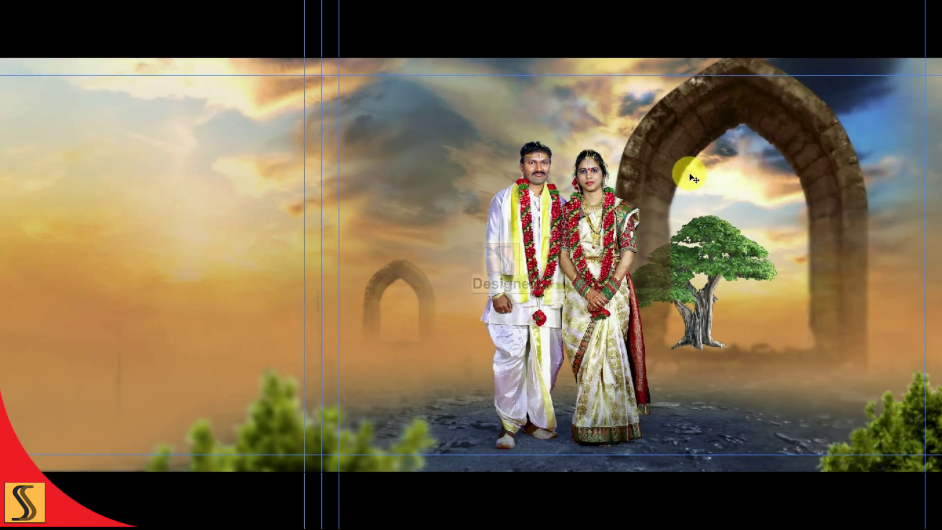
- Scale the tree down to fit beneath the stone arch
key(ctrl+t)
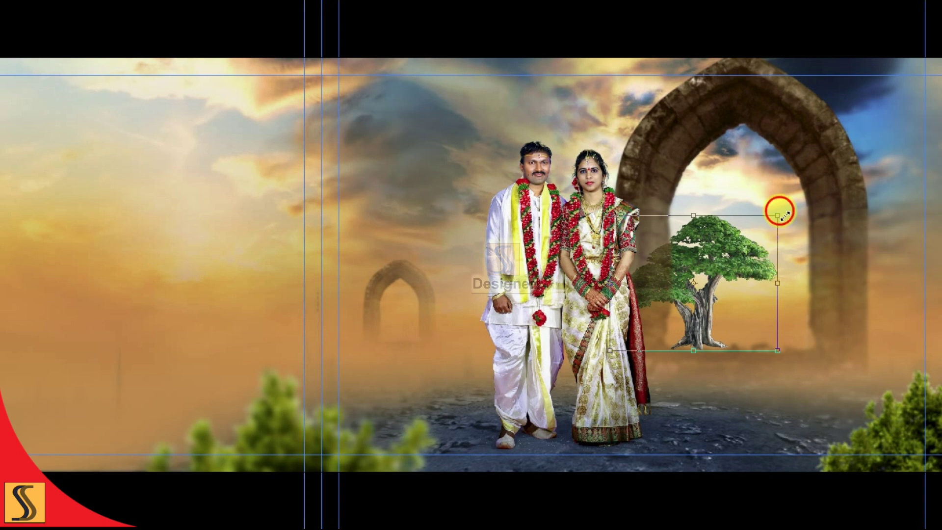
drag(779, 212, 748, 238)
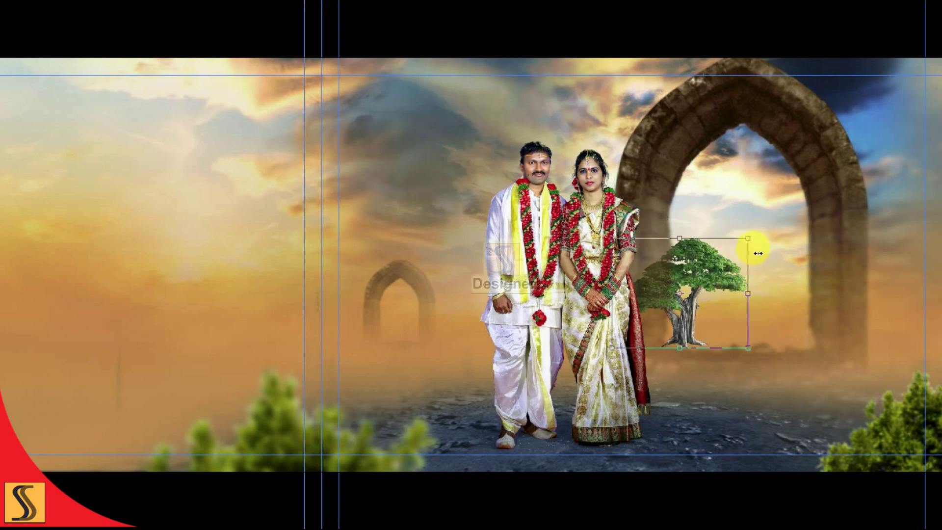
double_click(728, 270)
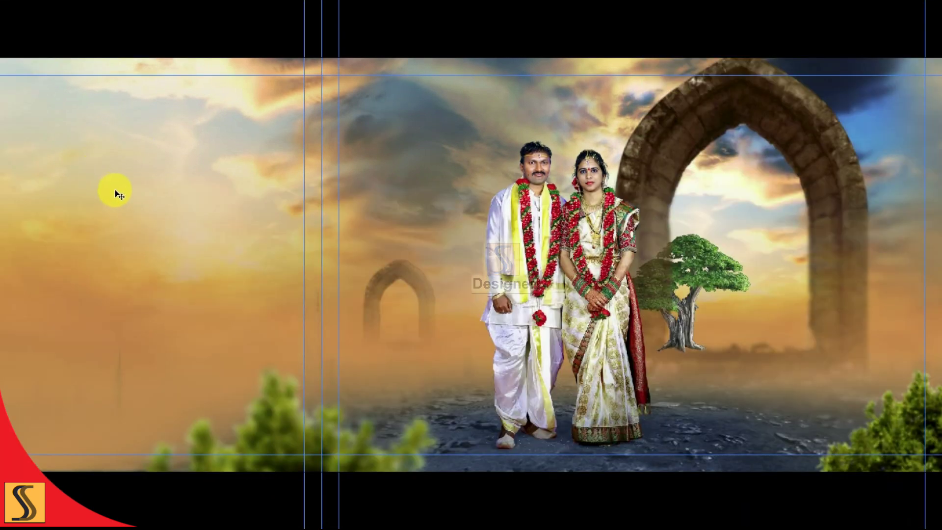
key(e)
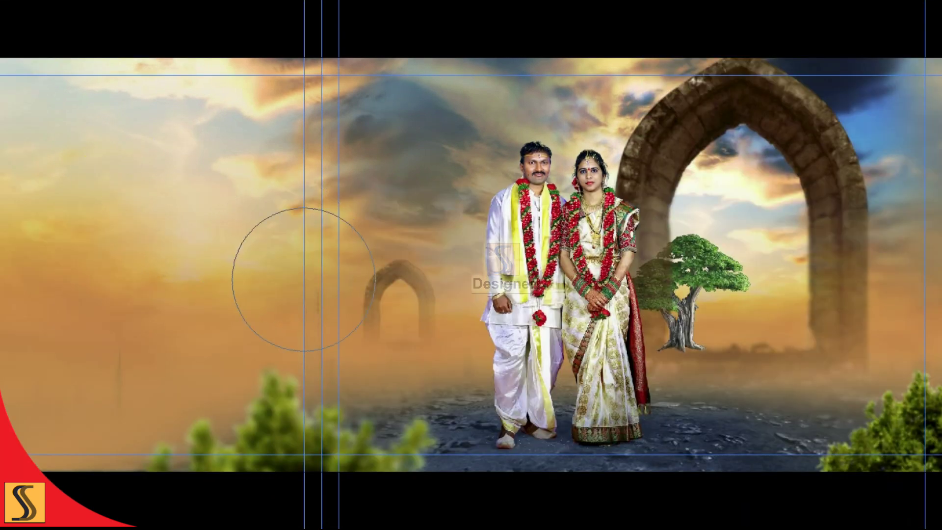
- Fade the tree's roots and left edge into the fog and sky with a smaller soft eraser
key(bracketleft)
key(bracketleft)
drag(692, 373, 679, 343)
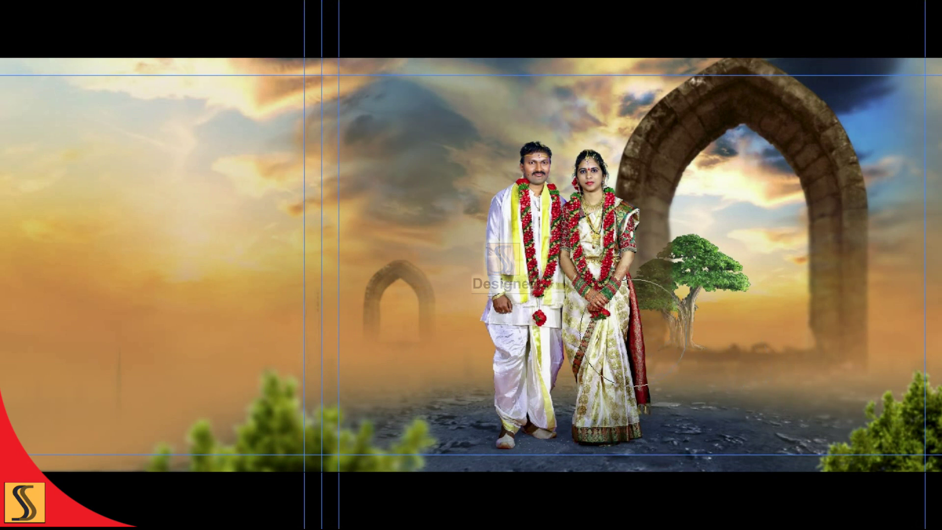
drag(657, 290, 574, 312)
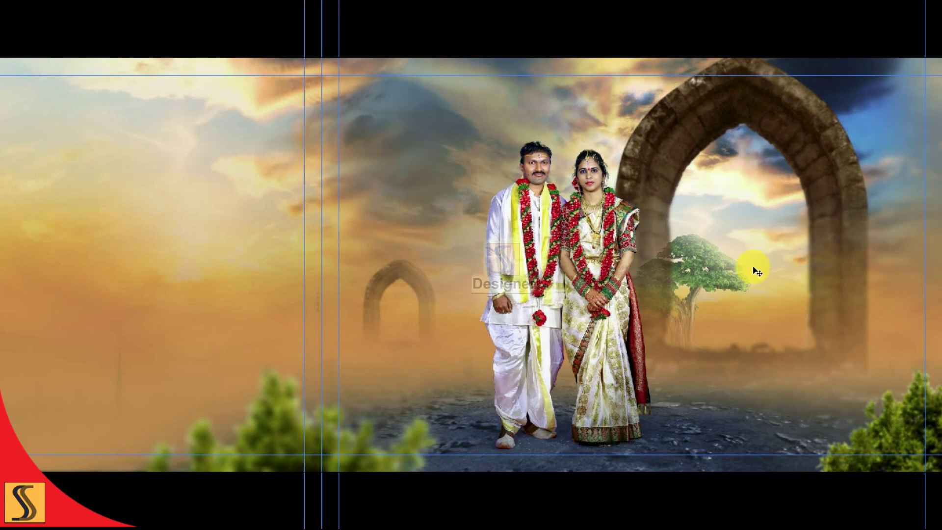
key(ctrl+l)
mouse_move(656, 130)
mouse_down()
mouse_move(538, 126)
mouse_move(352, 74)
mouse_up()
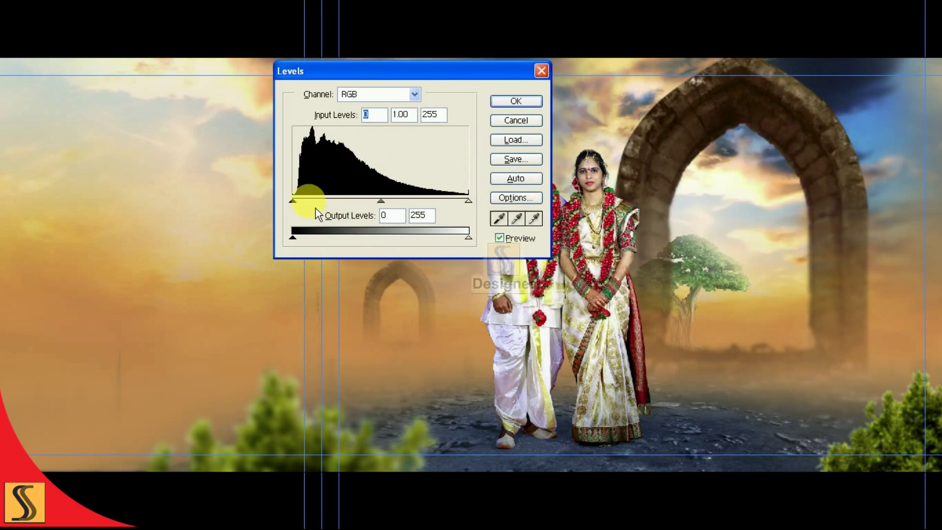
- Apply Levels with midtones at 0.65 and output white lowered to 214
drag(405, 208, 415, 208)
drag(457, 247, 447, 245)
key(Return)
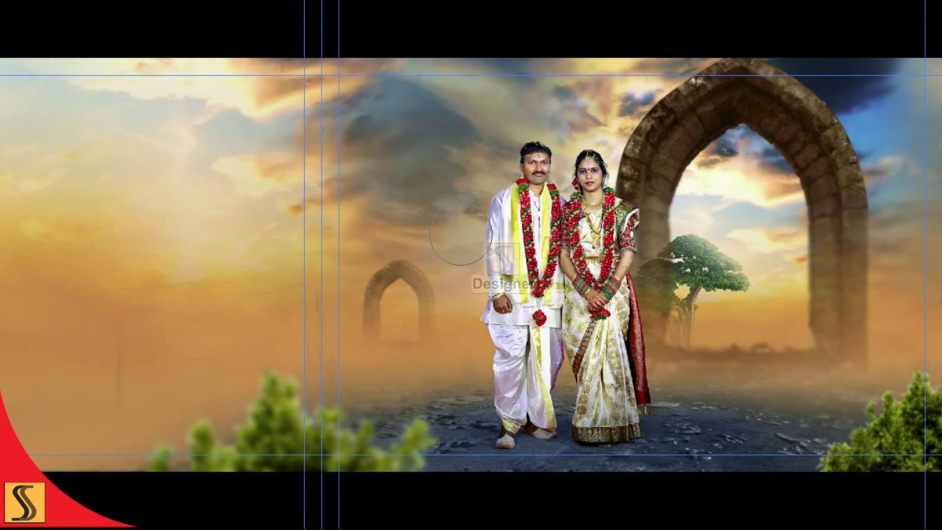
- Close Hue/Saturation without making any changes
key(ctrl+u)
key(Tab)
click(516, 85)
- Warm the midtones with Color Balance +60, -19, -64 and zoom out to the whole spread
key(ctrl+b)
drag(393, 156, 475, 100)
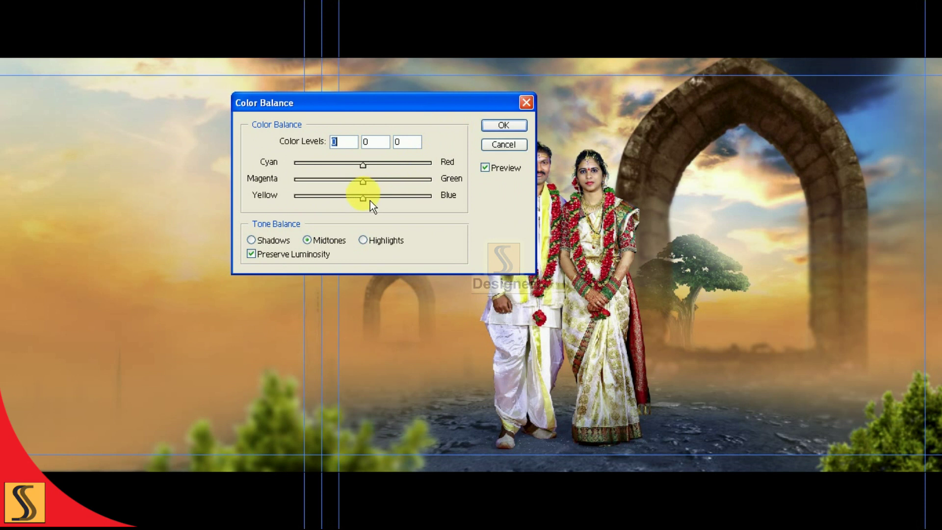
mouse_move(384, 170)
mouse_down()
mouse_move(386, 195)
mouse_move(357, 192)
mouse_up()
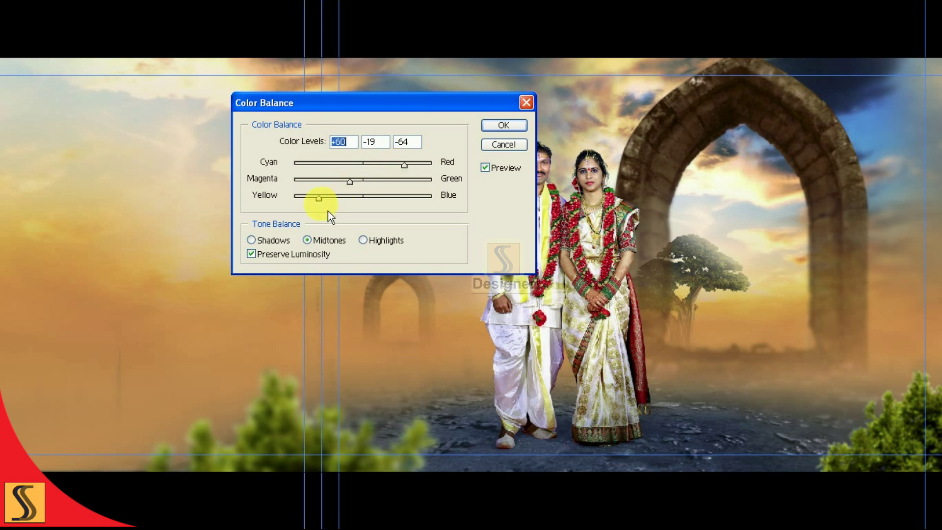
click(501, 126)
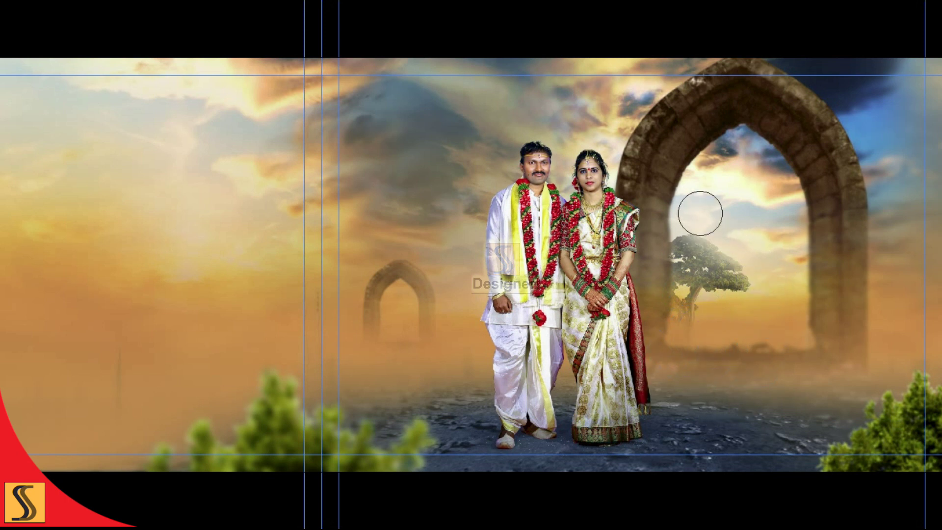
key(v)
key(ctrl+minus)
- Return to standard screen mode, show the Layers panel and select Color Balance 1
key(b)
click(690, 331)
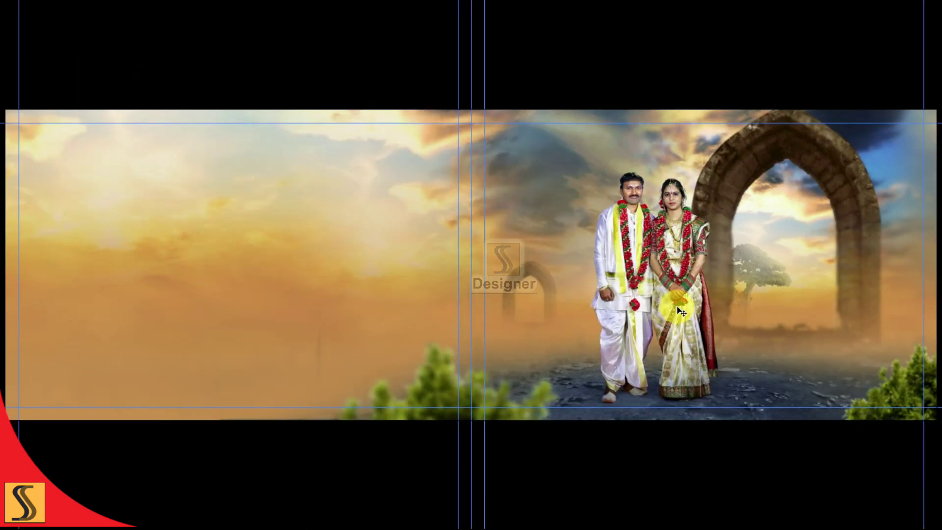
key(f)
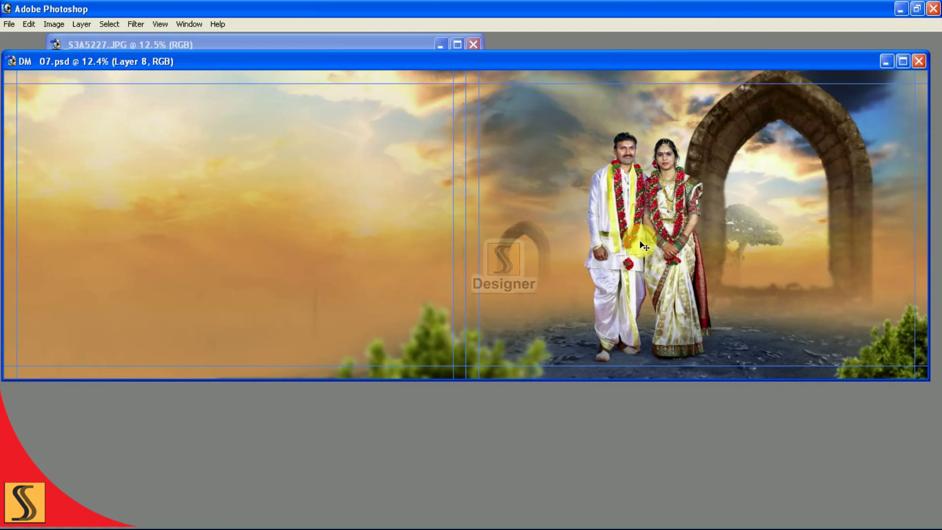
key(F7)
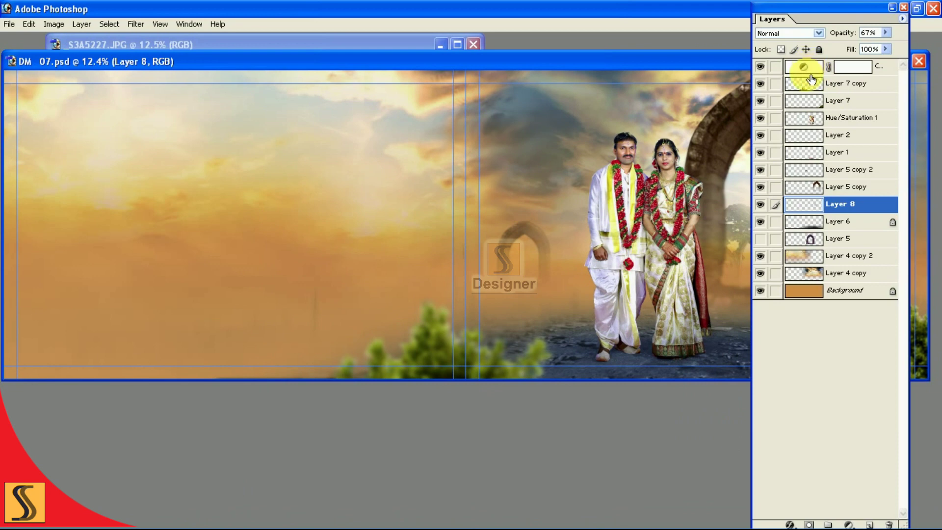
click(807, 72)
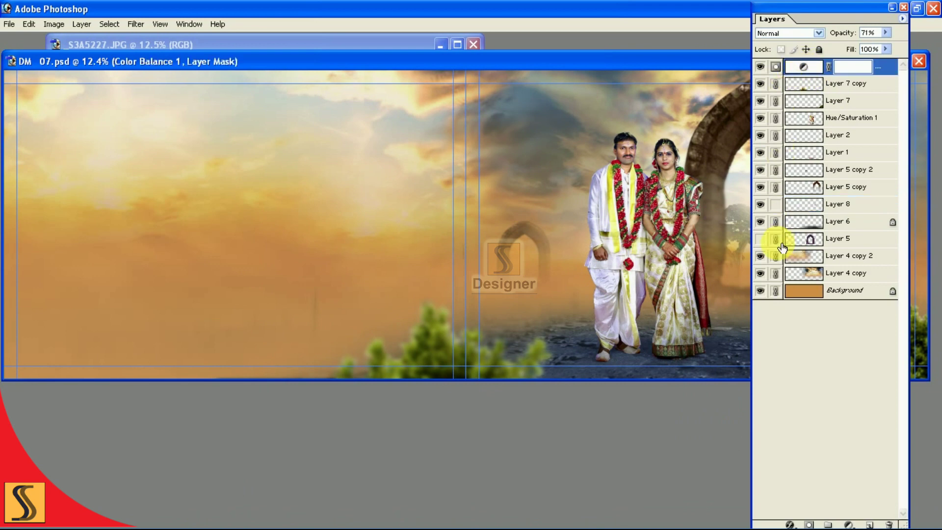
click(346, 46)
- Drag the close-up couple photo into the spread as a new layer, viewed full screen
drag(347, 57, 543, 267)
drag(197, 197, 326, 238)
key(f)
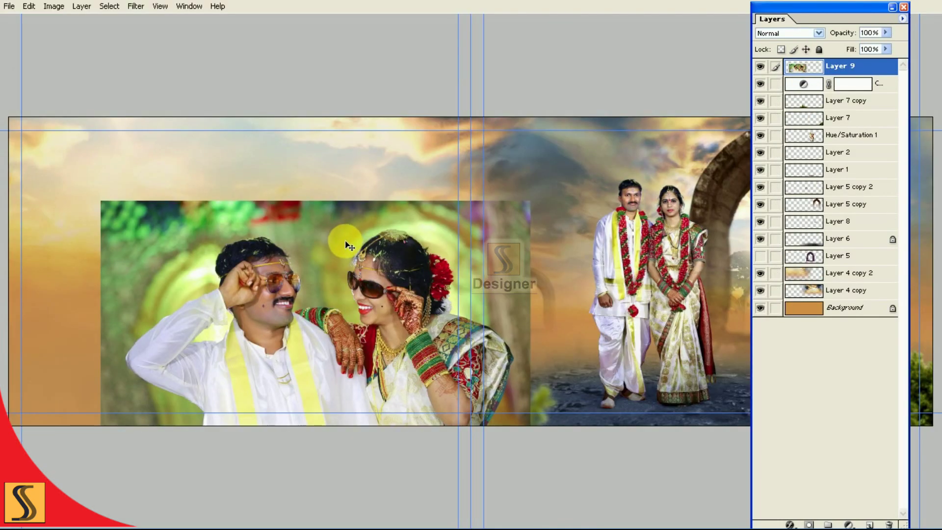
key(Tab)
- Free-transform the photo, moving, rotating and enlarging it over the left page
key(ctrl+t)
drag(369, 270, 276, 231)
mouse_move(460, 249)
mouse_down()
mouse_move(492, 146)
mouse_move(506, 324)
mouse_move(498, 288)
mouse_move(435, 189)
mouse_move(485, 327)
mouse_move(437, 300)
mouse_up()
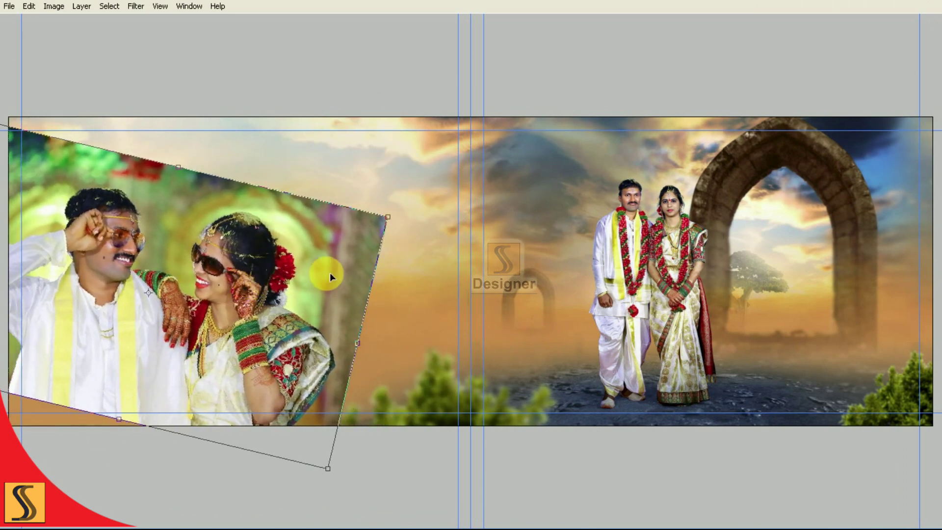
drag(370, 208, 488, 208)
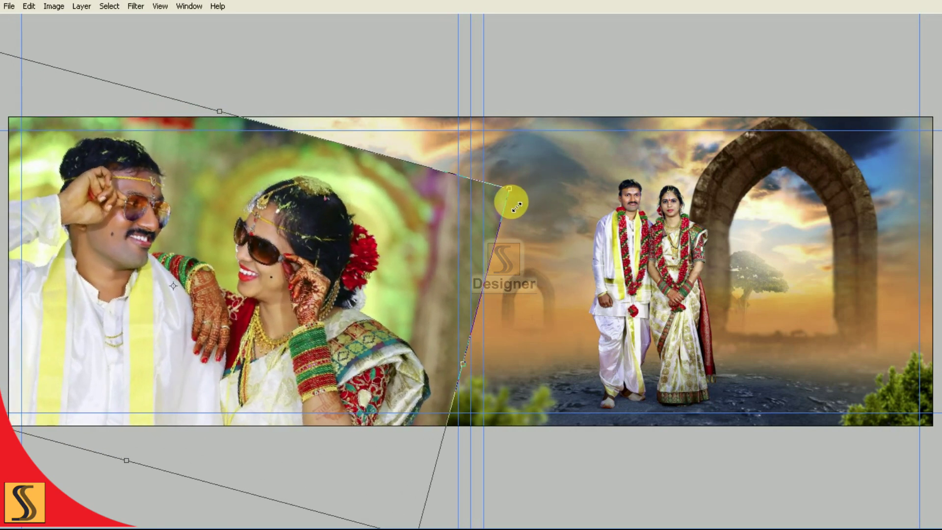
drag(509, 200, 487, 65)
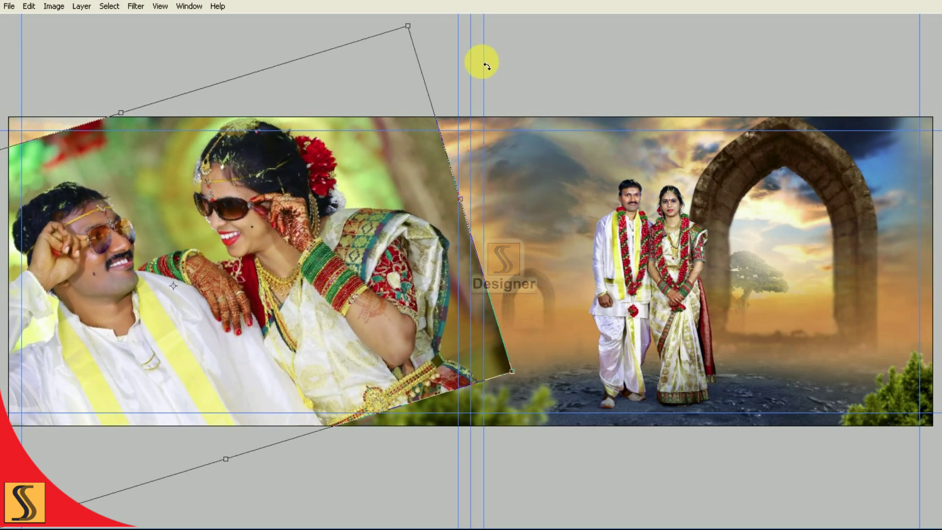
drag(355, 228, 381, 264)
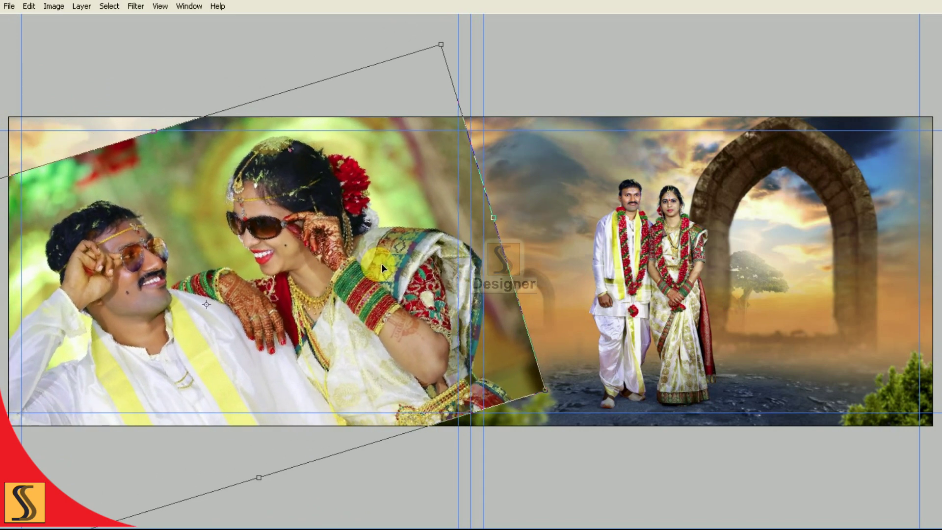
drag(582, 343, 568, 369)
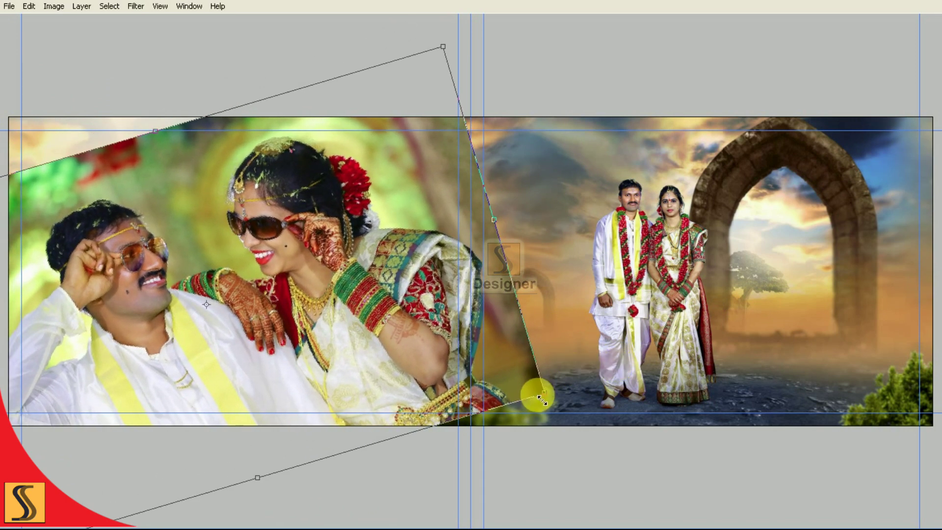
drag(542, 398, 564, 394)
drag(631, 408, 644, 444)
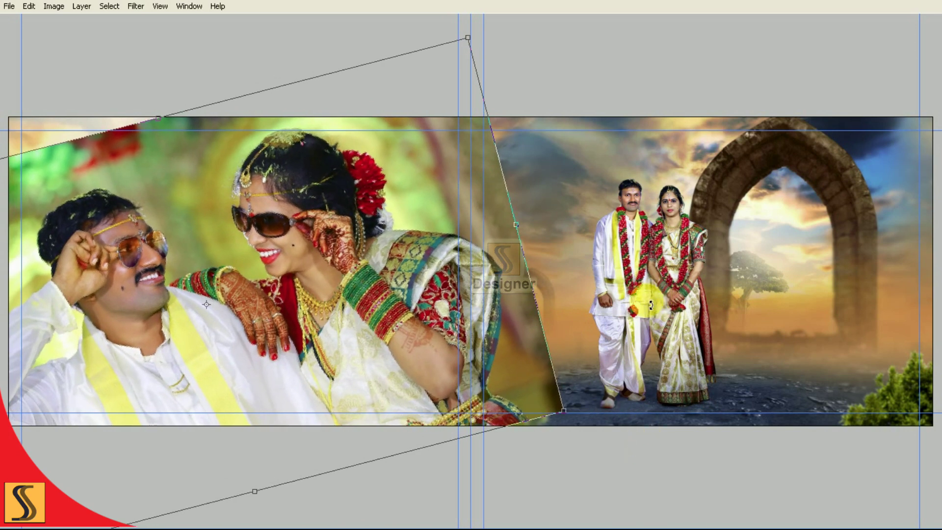
- Fine-tune the photo's clockwise tilt, position and top-right corner size
drag(651, 306, 644, 456)
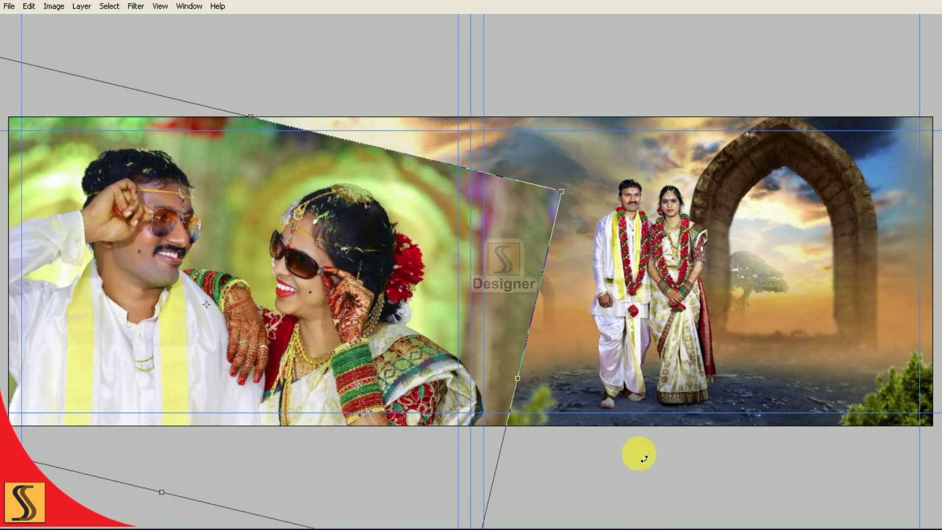
drag(499, 319, 455, 320)
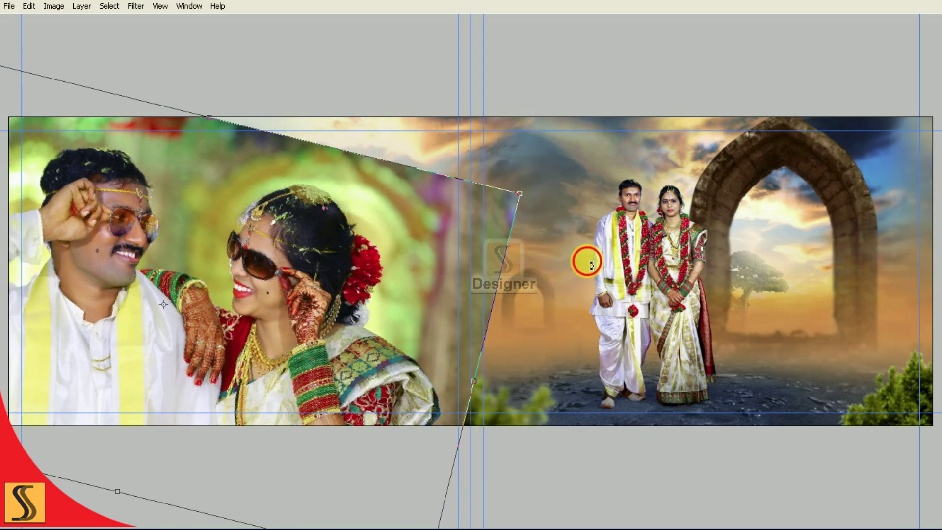
drag(584, 261, 596, 234)
drag(449, 227, 460, 227)
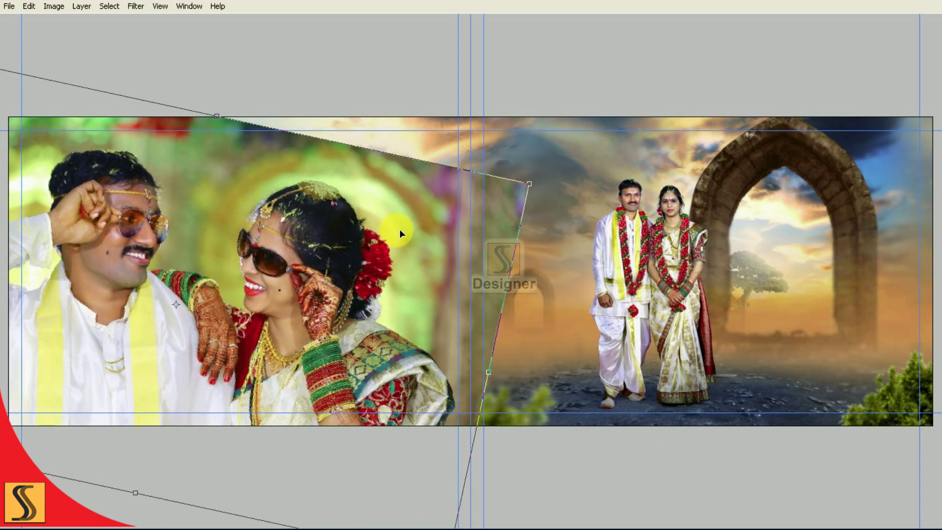
drag(528, 187, 547, 181)
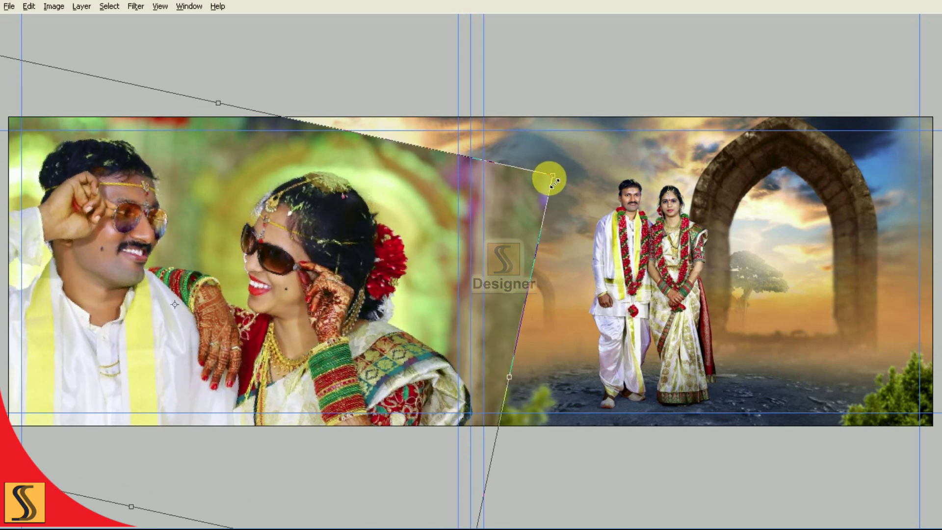
drag(548, 181, 560, 181)
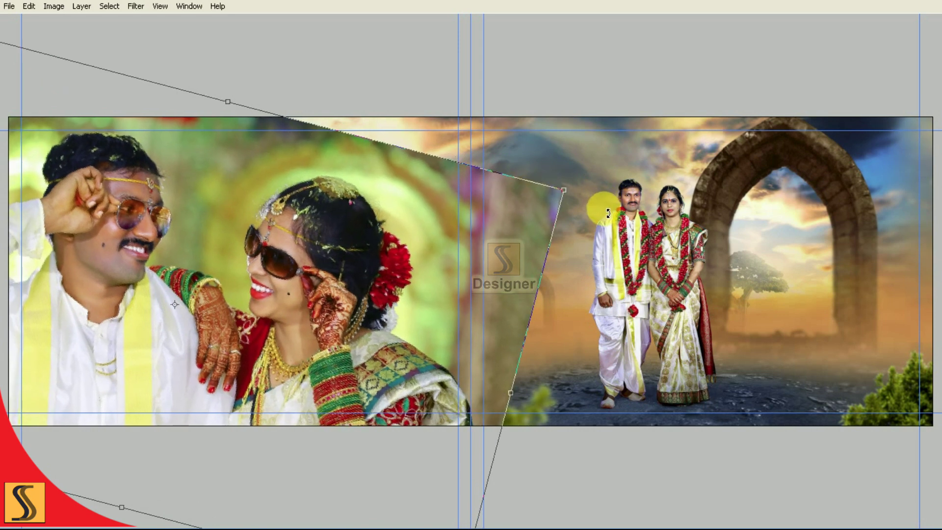
drag(519, 210, 509, 210)
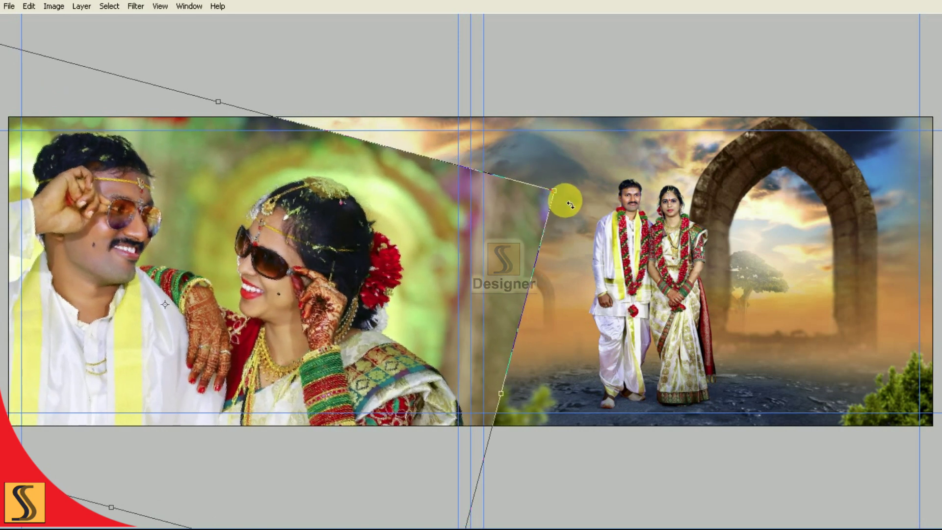
drag(553, 190, 549, 203)
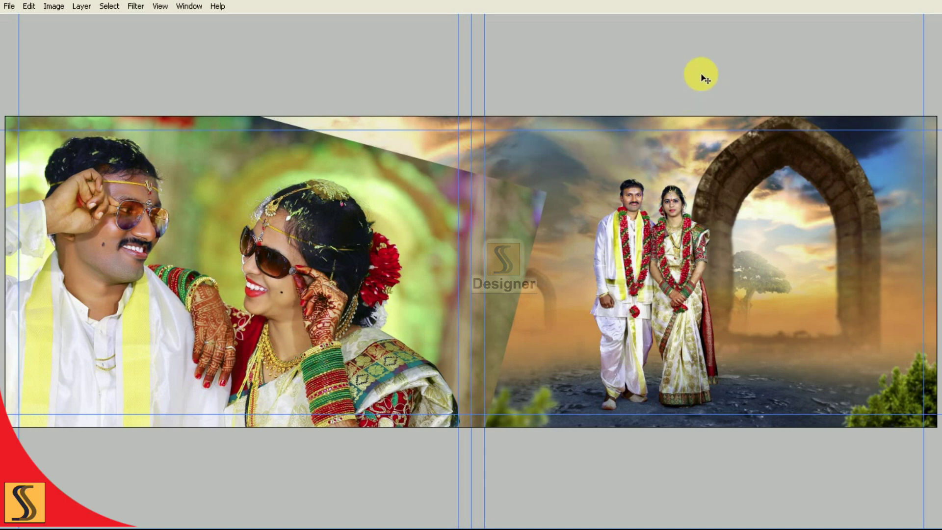
- Bring up the Windows Start menu
key(super)
- Hide the close-up photo behind a black layer mask and pick a broad Eraser brush
key(Escape)
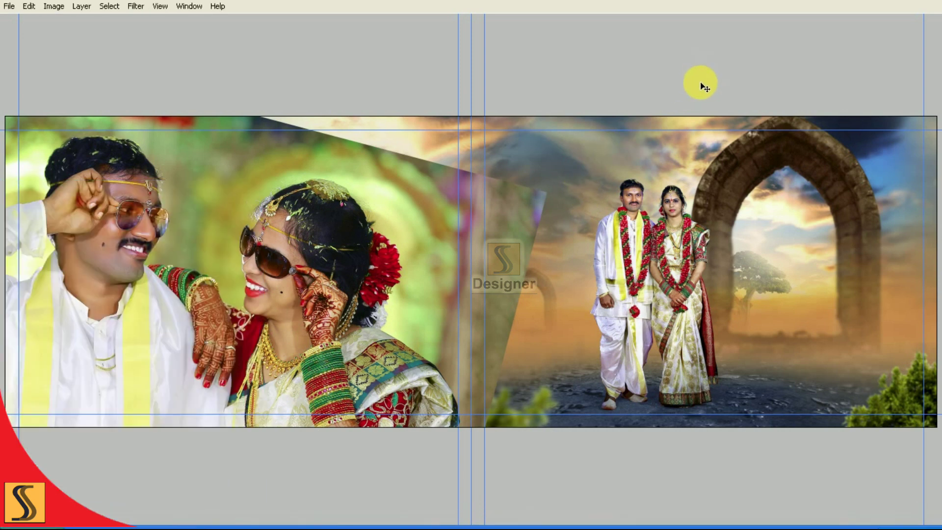
key(F7)
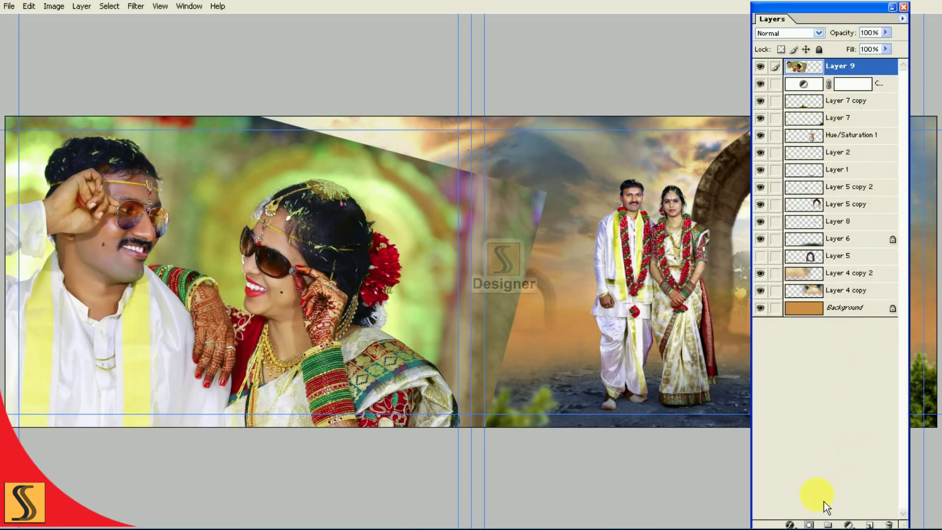
alt+click(810, 524)
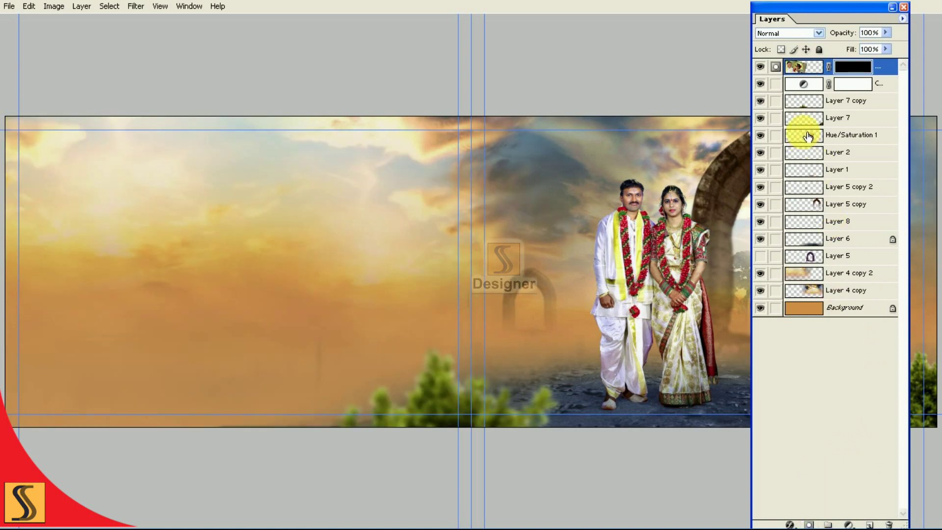
key(Tab)
click(15, 174)
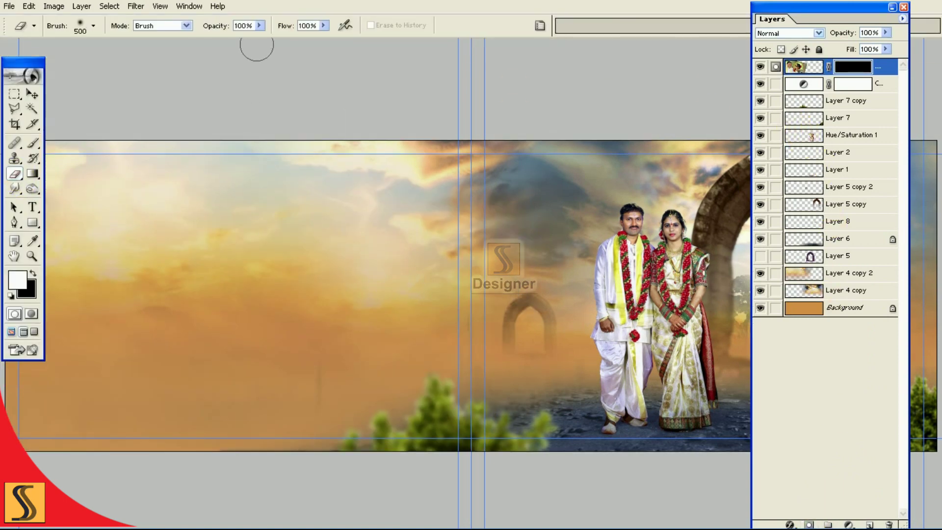
key(Tab)
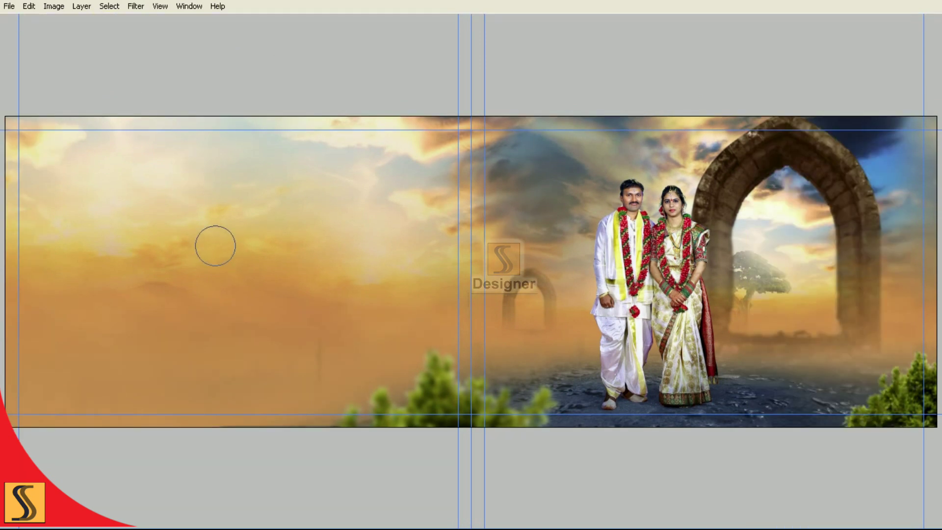
key(bracketright)
key(bracketright)
key(bracketright)
key(Tab)
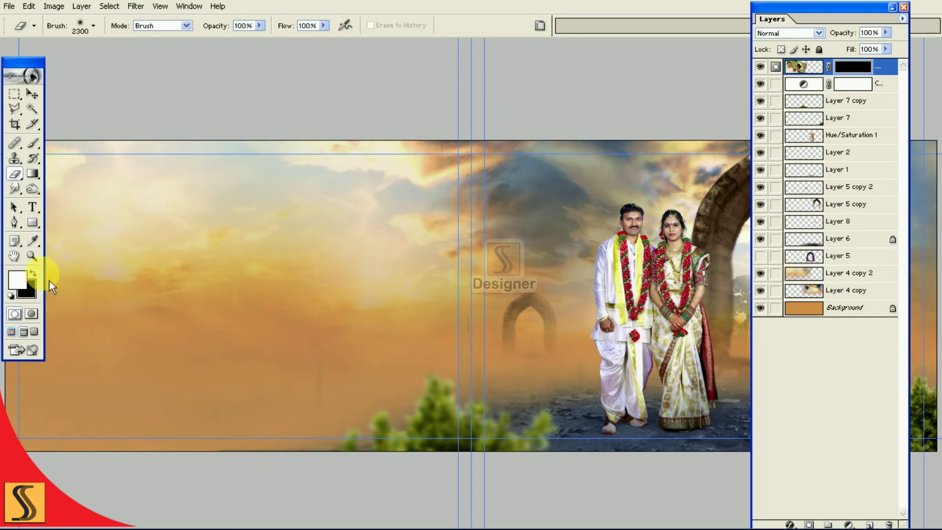
key(Tab)
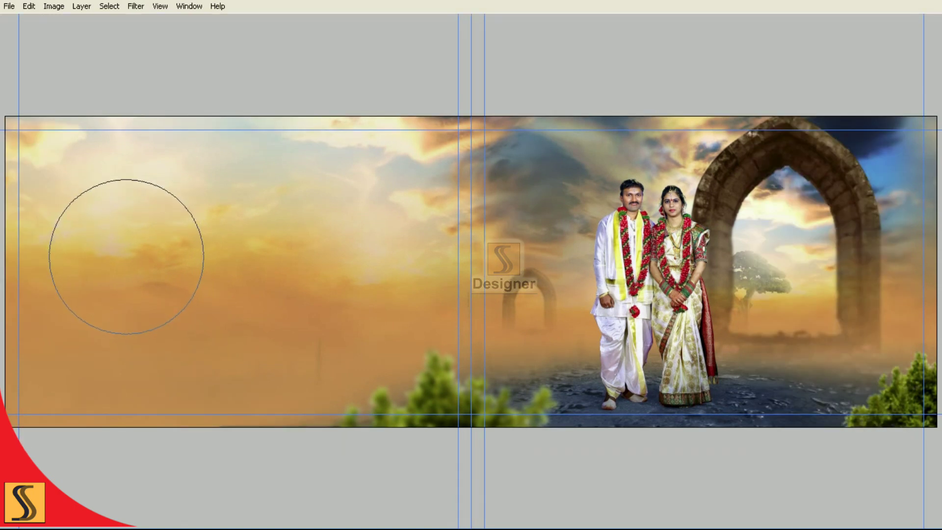
- Paint on the mask to reveal the couple's faces, the man's hair and shoulder
drag(126, 255, 126, 261)
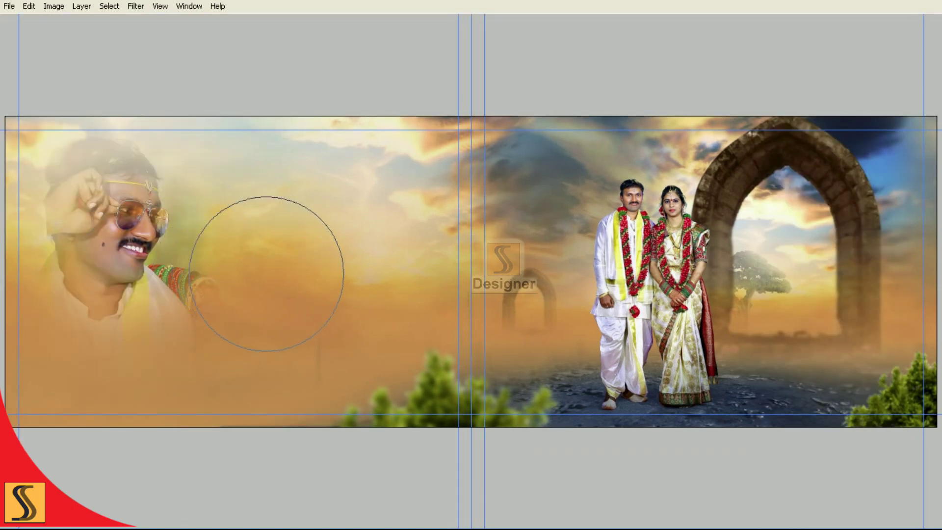
drag(270, 274, 276, 308)
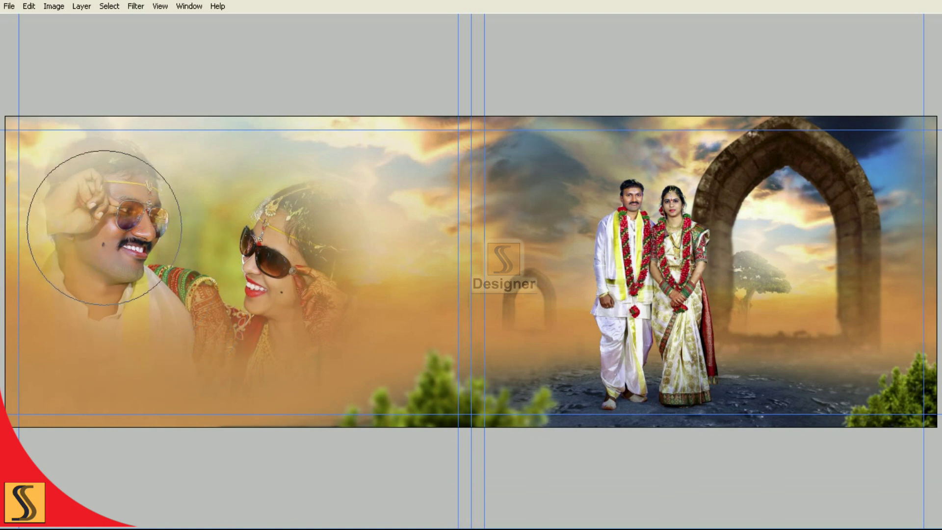
drag(116, 225, 134, 226)
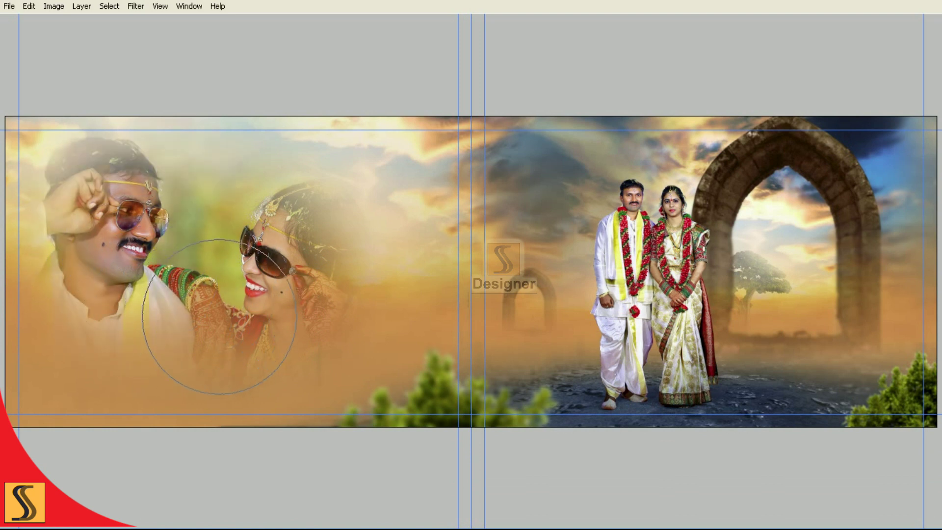
drag(207, 301, 206, 333)
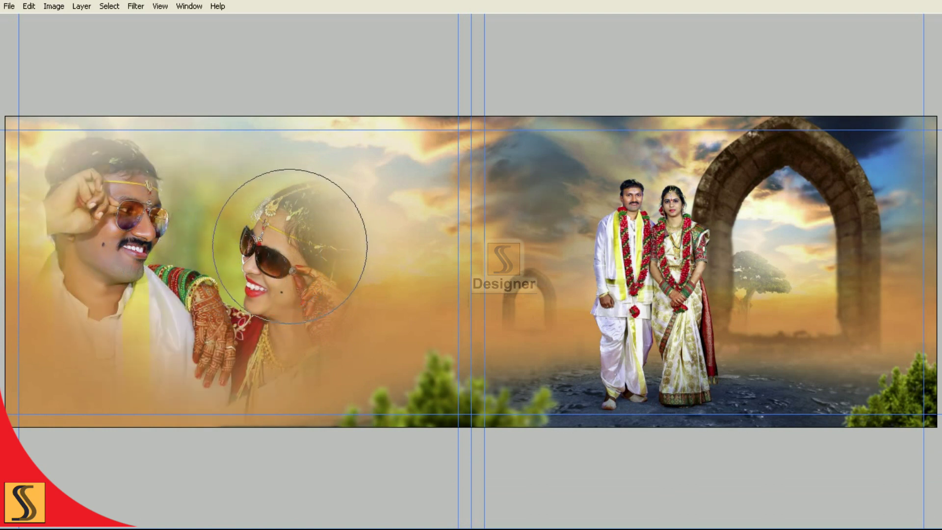
mouse_move(265, 267)
mouse_down()
mouse_move(314, 279)
mouse_move(305, 283)
mouse_up()
- With a smaller brush, reveal the woman's hair and flowers and the man's shirt and sleeve
key(bracketleft)
key(bracketleft)
key(bracketleft)
drag(278, 169, 339, 282)
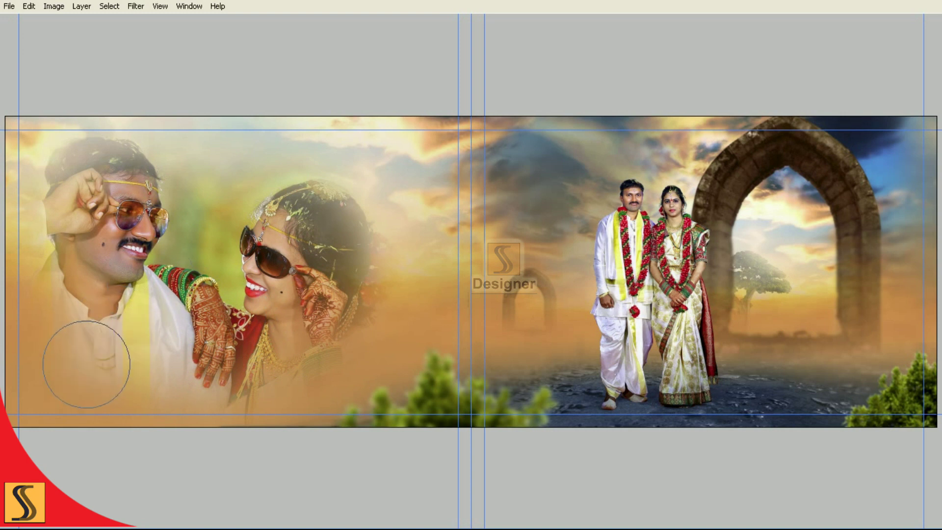
mouse_move(51, 352)
mouse_down()
mouse_move(248, 187)
mouse_move(103, 211)
mouse_move(63, 245)
mouse_move(98, 255)
mouse_move(148, 354)
mouse_move(214, 356)
mouse_move(285, 388)
mouse_move(376, 308)
mouse_move(303, 294)
mouse_move(326, 280)
mouse_up()
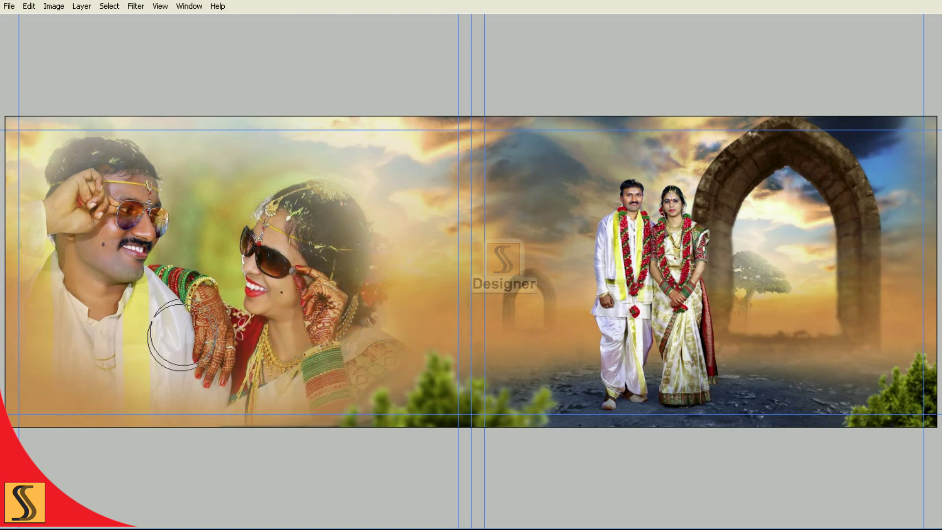
mouse_move(54, 181)
mouse_down()
mouse_move(36, 210)
mouse_move(62, 270)
mouse_move(130, 347)
mouse_move(260, 385)
mouse_up()
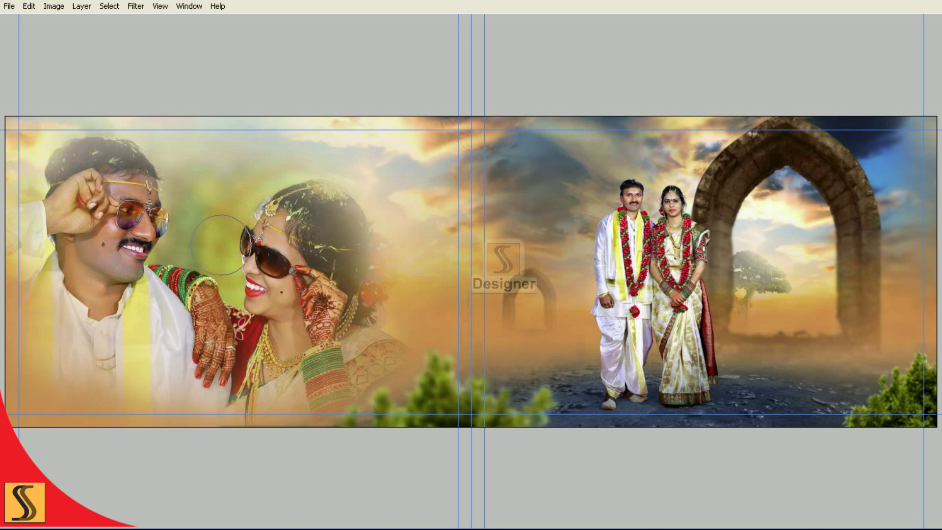
drag(137, 184, 138, 187)
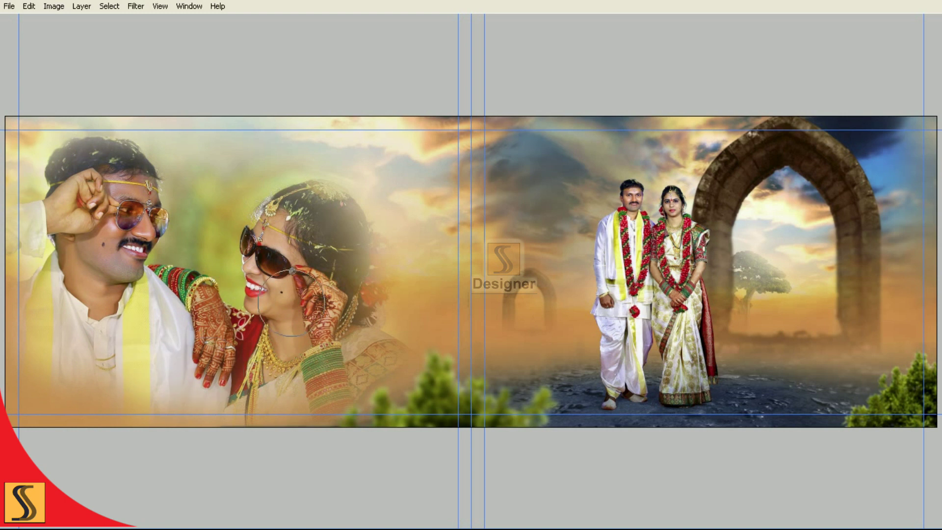
drag(368, 257, 321, 218)
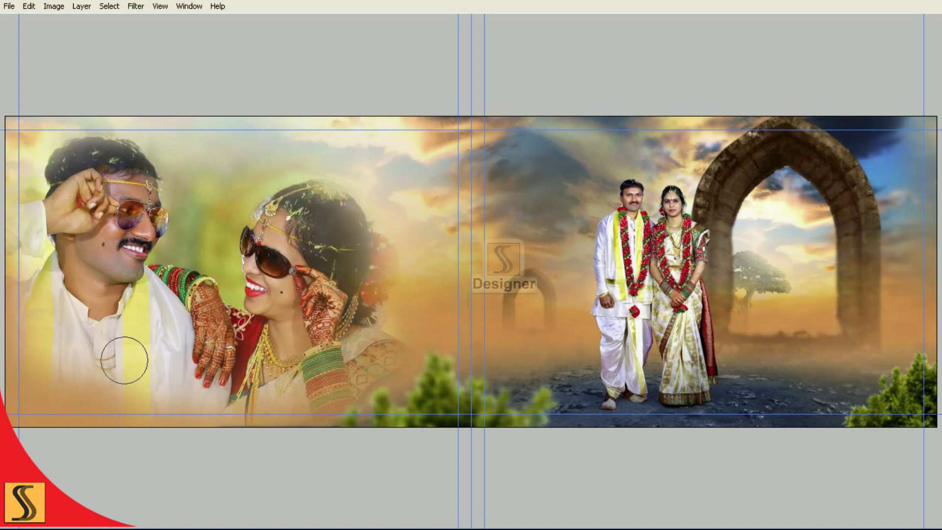
- Select the top close-up layer in the Layers panel and hide it to compare
key(F7)
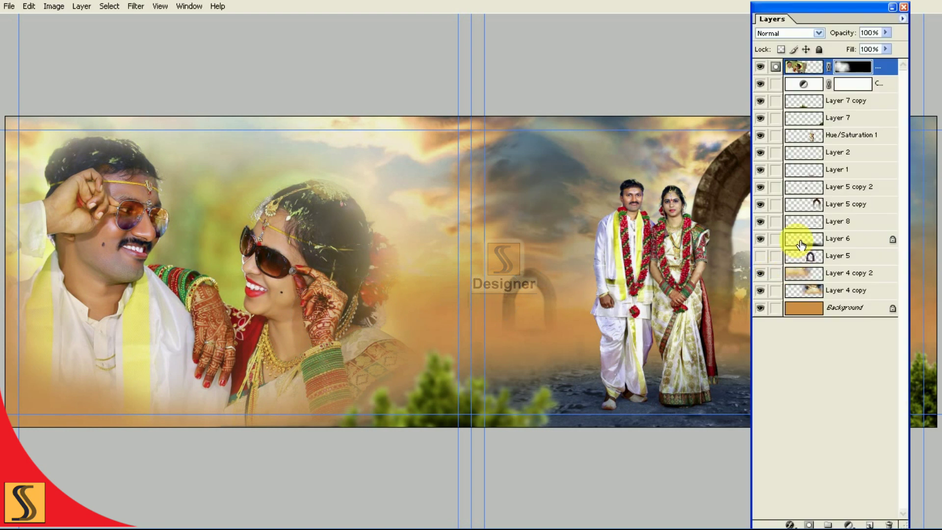
click(796, 67)
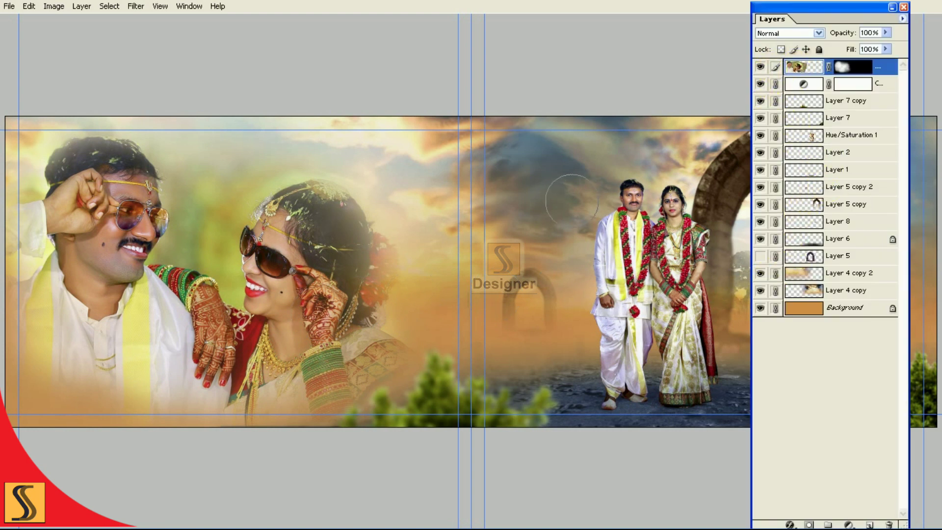
key(v)
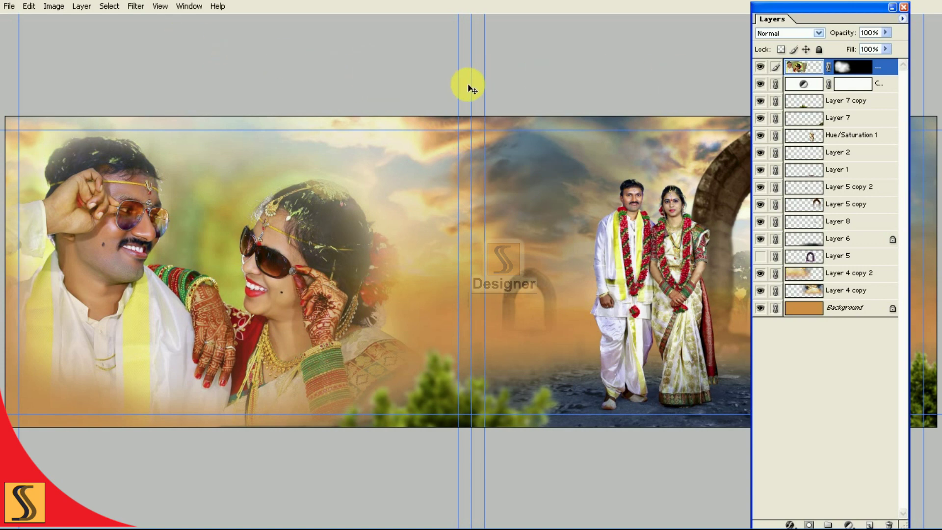
click(763, 66)
- Give the close-up couple's midtones a Color Balance of -37, -6, +31
key(Tab)
click(60, 10)
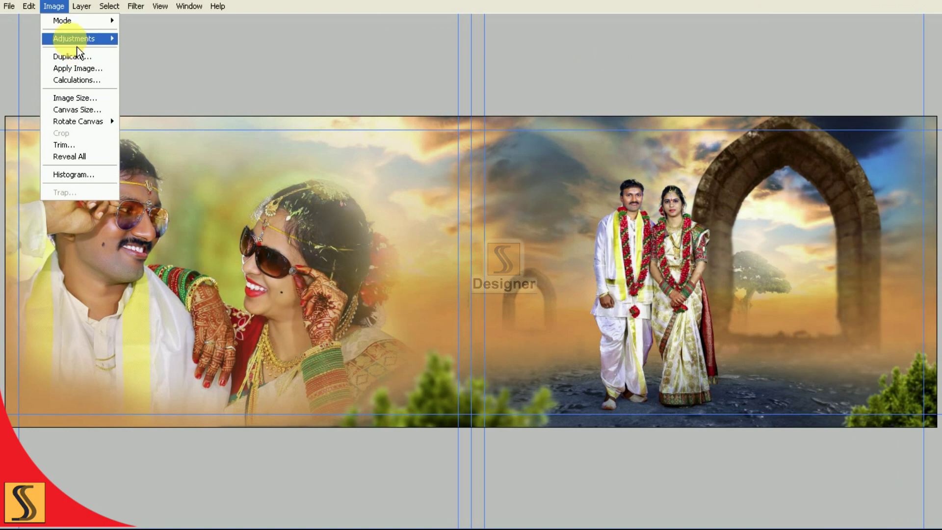
click(169, 94)
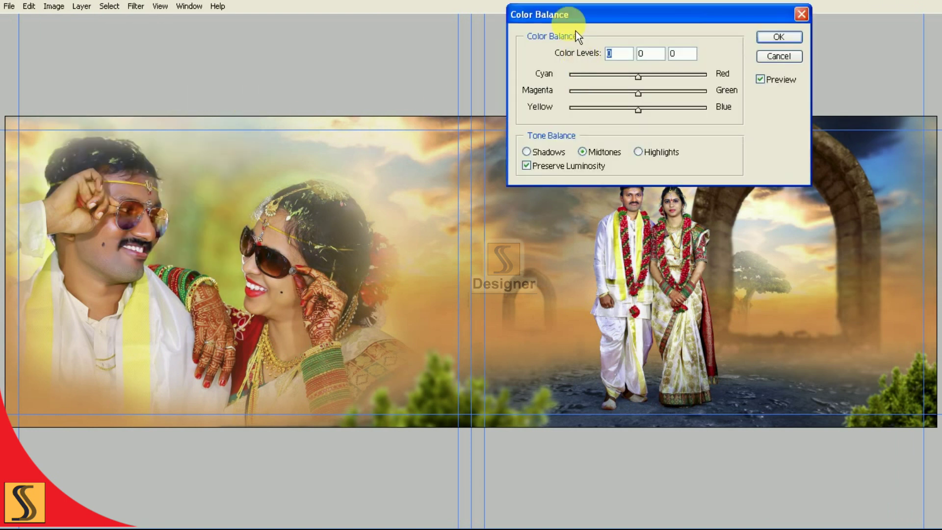
drag(574, 22, 394, 8)
drag(458, 96, 474, 95)
drag(457, 62, 432, 63)
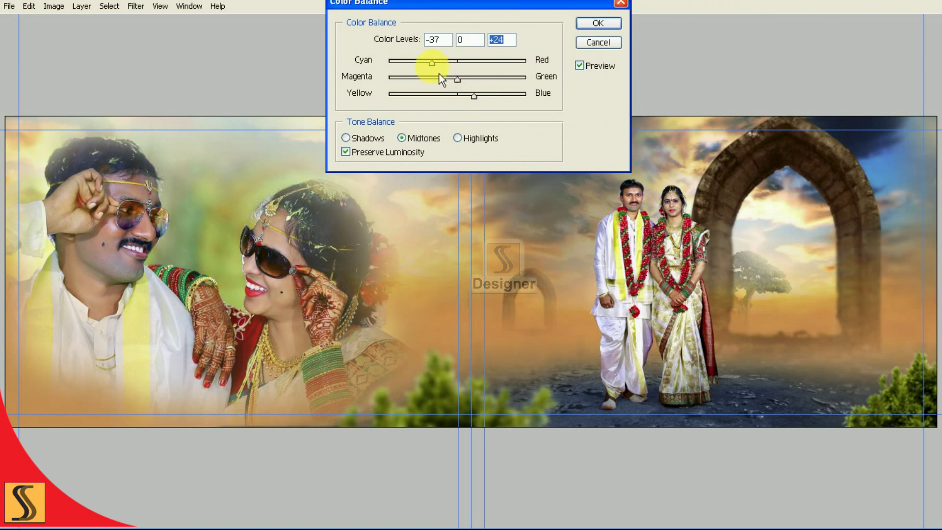
drag(483, 104, 460, 89)
click(594, 25)
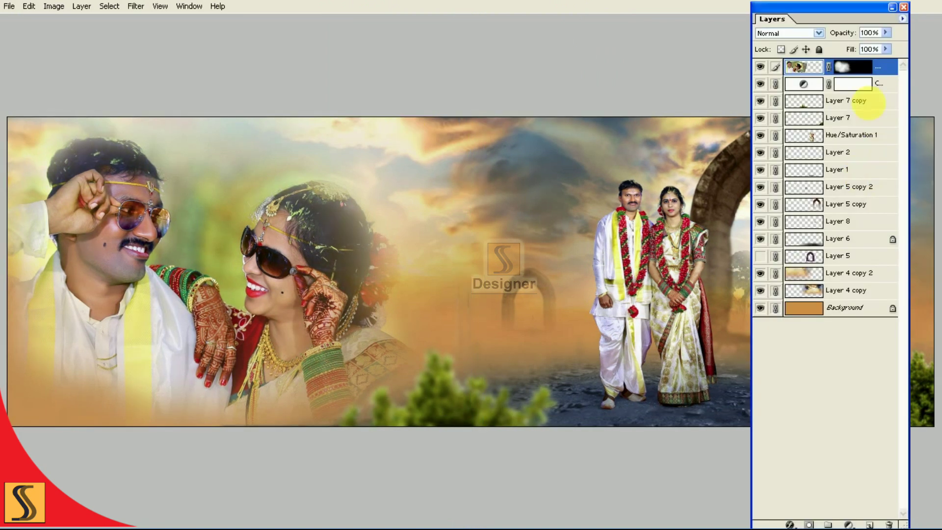
- Add a new Multiply layer and set the foreground colour to #222120
click(877, 524)
click(785, 33)
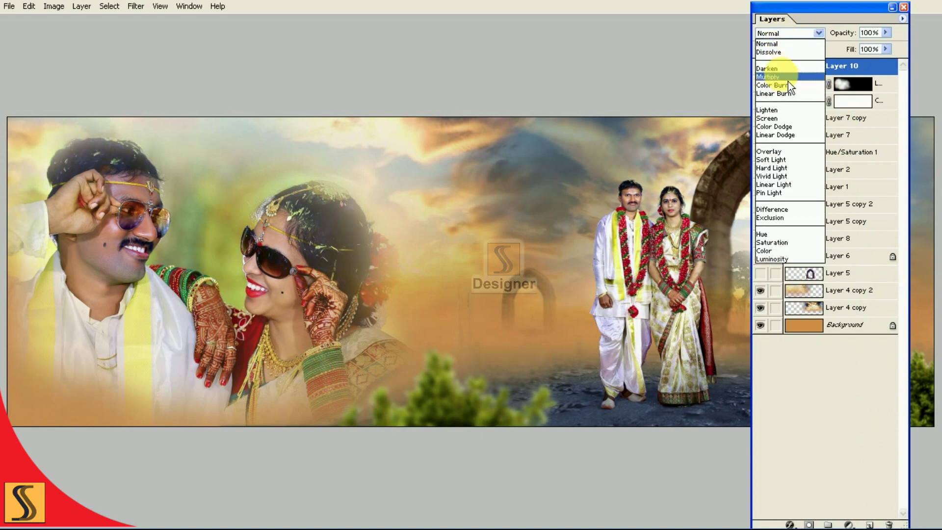
click(780, 77)
key(Tab)
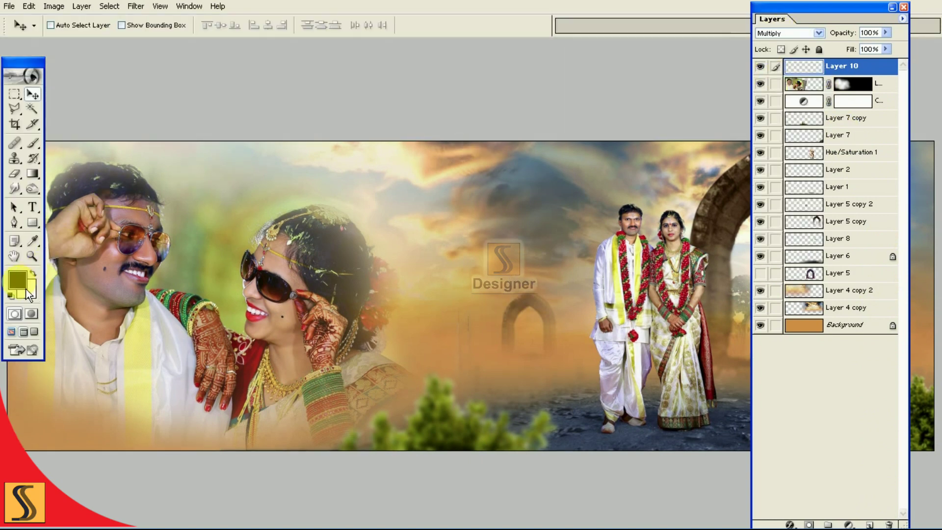
key(d)
click(17, 279)
click(612, 370)
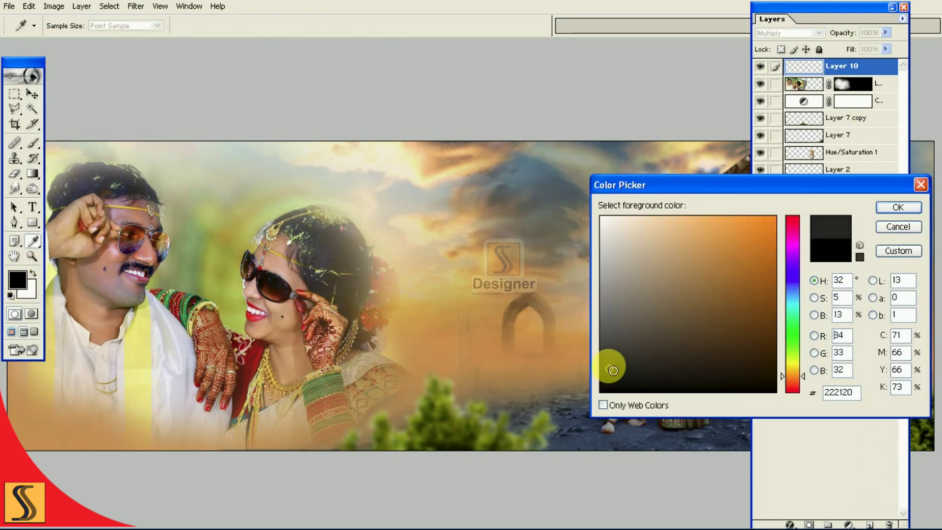
click(894, 210)
- Fill Layer 10 with the dark foreground colour to dim the whole spread
key(v)
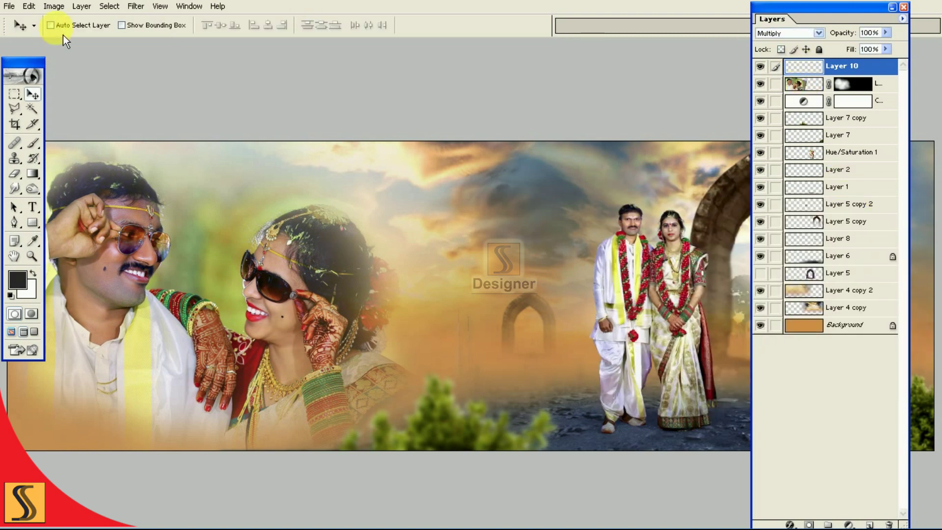
click(29, 5)
click(52, 187)
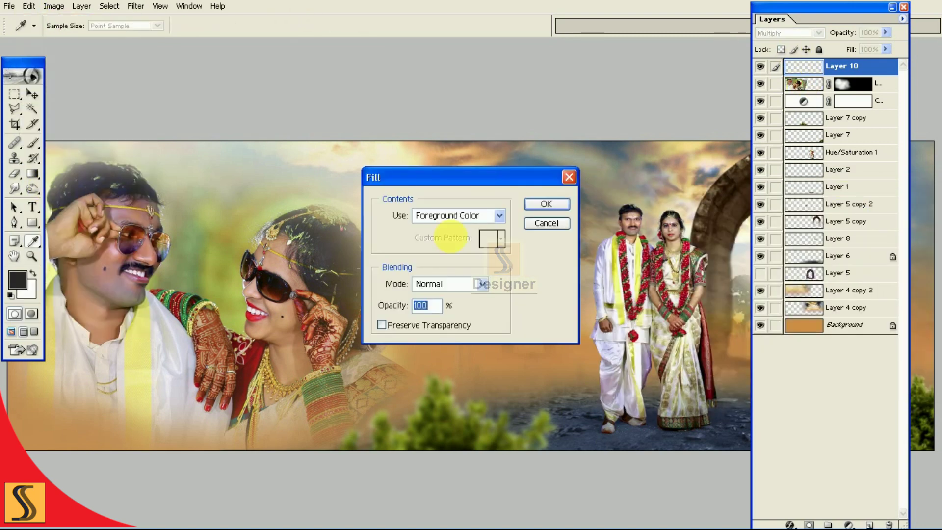
click(545, 205)
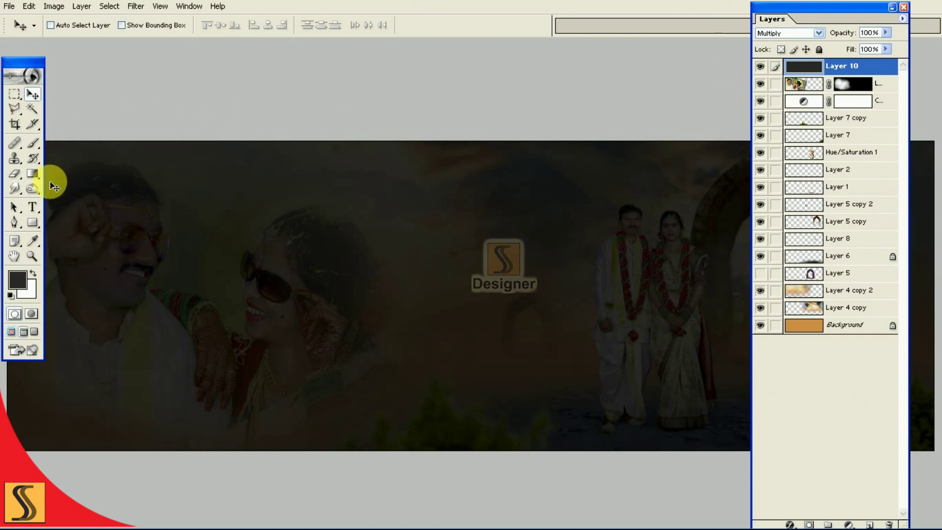
click(15, 175)
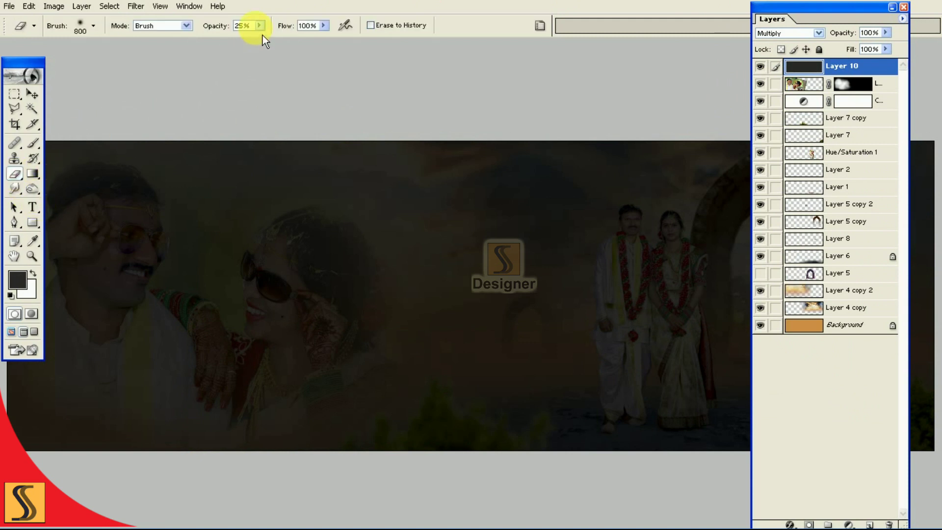
- Hide the panels, enlarge the eraser, and erase the dark overlay across the couple
key(F7)
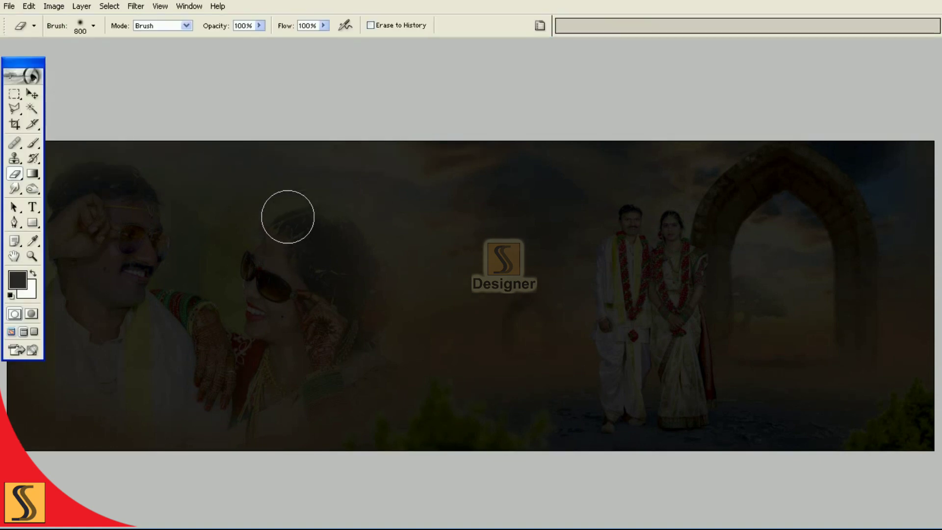
key(Tab)
key(bracketright)
key(bracketright)
key(bracketright)
key(bracketright)
key(bracketright)
key(bracketright)
mouse_move(154, 248)
mouse_down()
mouse_move(198, 284)
mouse_move(300, 265)
mouse_move(372, 280)
mouse_up()
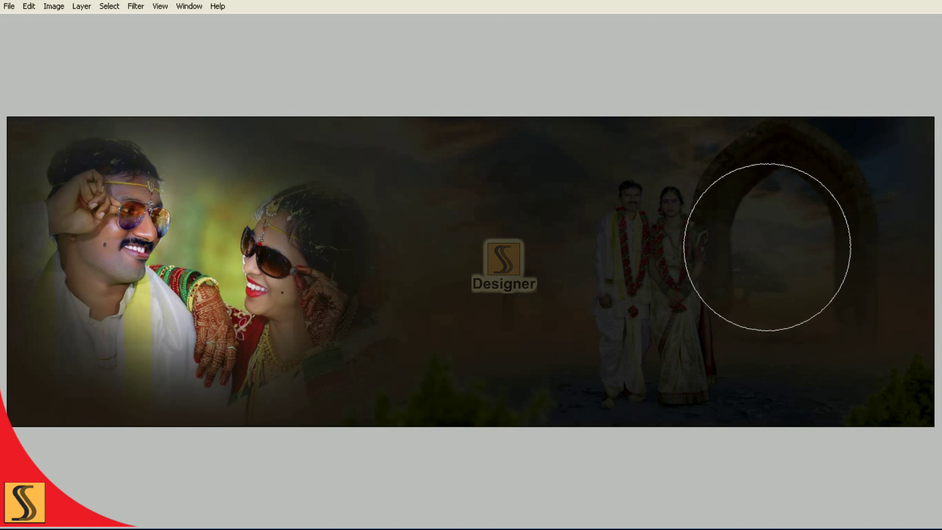
- Undo the stray erase strokes, then reveal the warm sky between the couple and arch
key(ctrl+z)
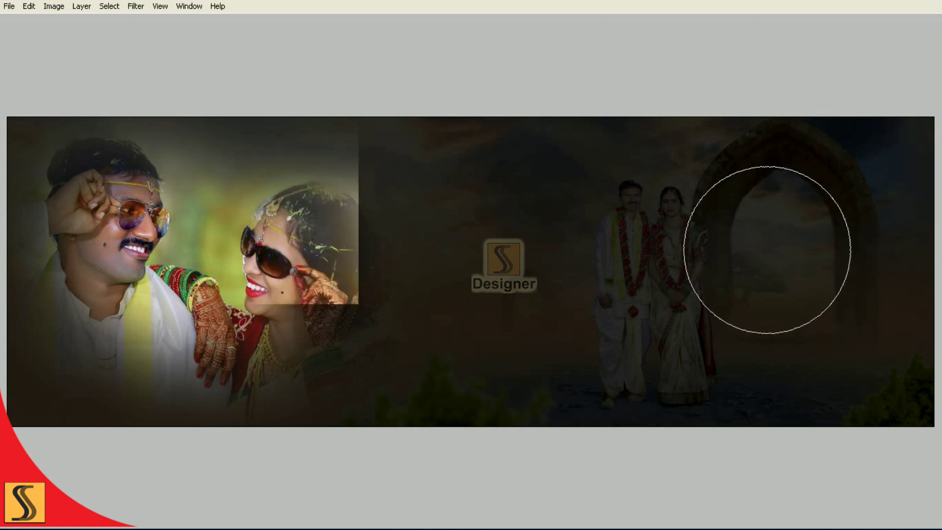
key(ctrl+z)
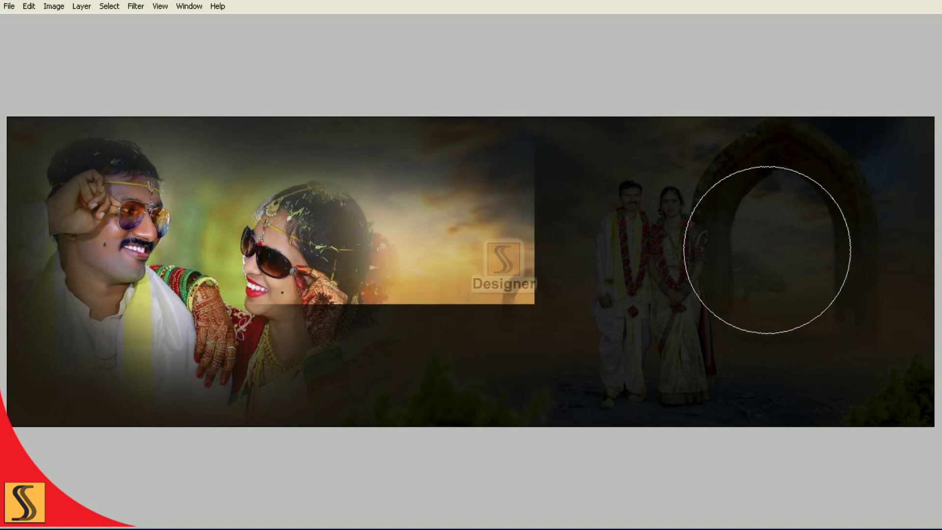
click(767, 250)
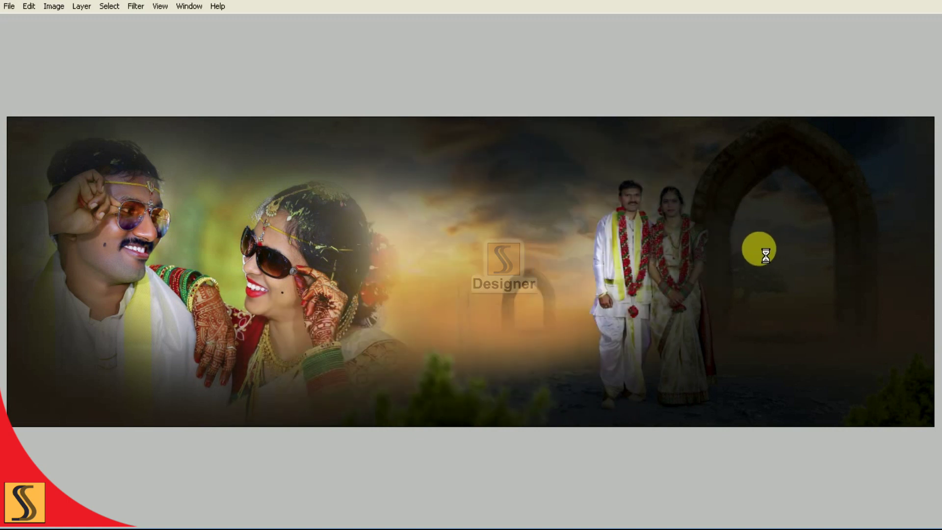
key(ctrl+z)
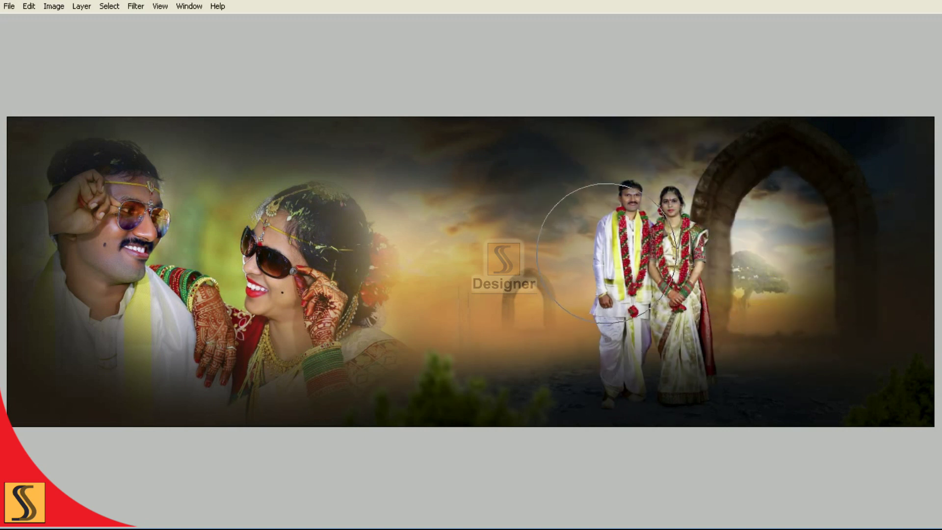
mouse_move(613, 262)
mouse_down()
mouse_move(835, 289)
mouse_move(788, 216)
mouse_move(610, 227)
mouse_move(522, 269)
mouse_move(746, 237)
mouse_move(400, 217)
mouse_move(243, 280)
mouse_move(302, 174)
mouse_move(613, 295)
mouse_move(610, 273)
mouse_up()
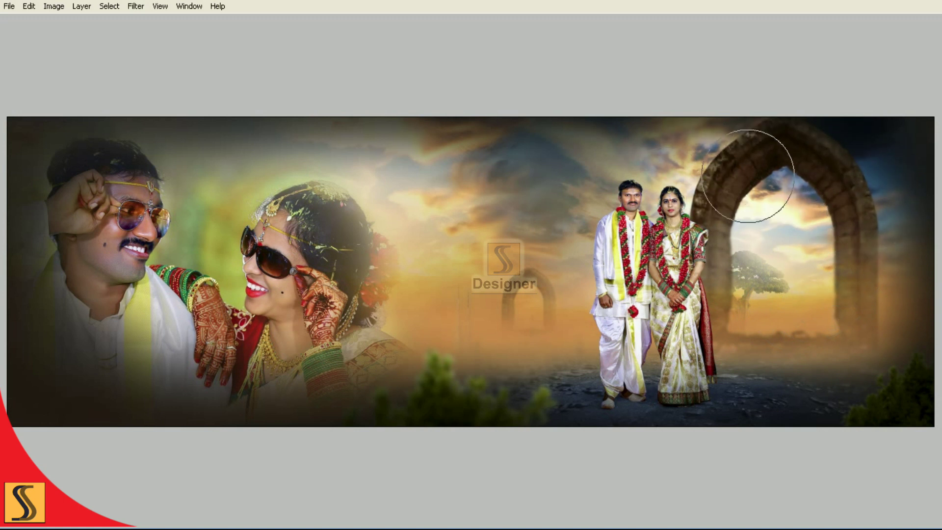
- Erase the overlay from the upper sky, around the close-up couple, and over the groom's yellow stole
drag(638, 147, 445, 160)
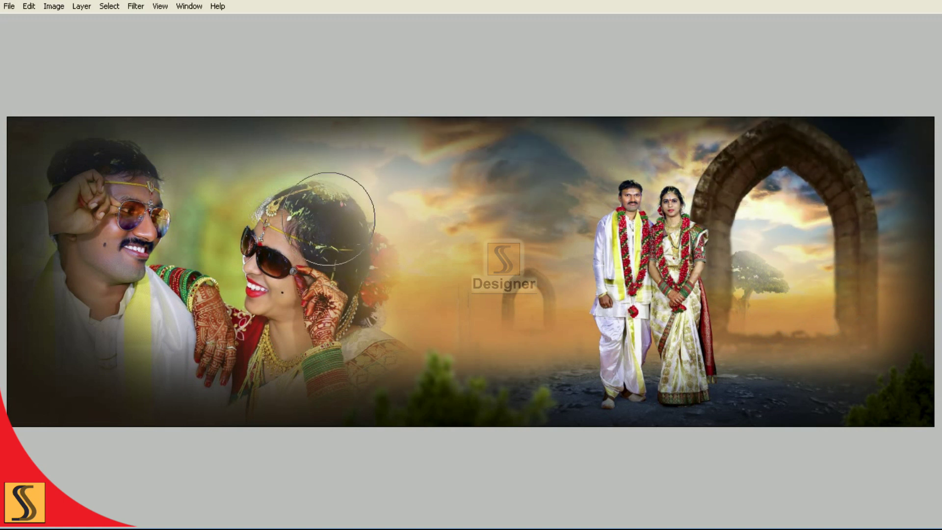
drag(78, 169, 180, 346)
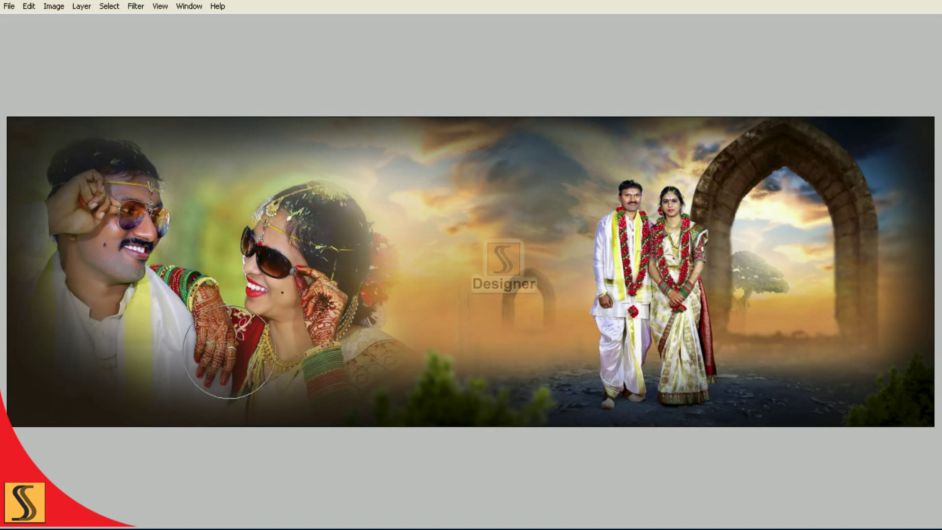
mouse_move(84, 210)
mouse_down()
mouse_move(116, 333)
mouse_move(512, 296)
mouse_up()
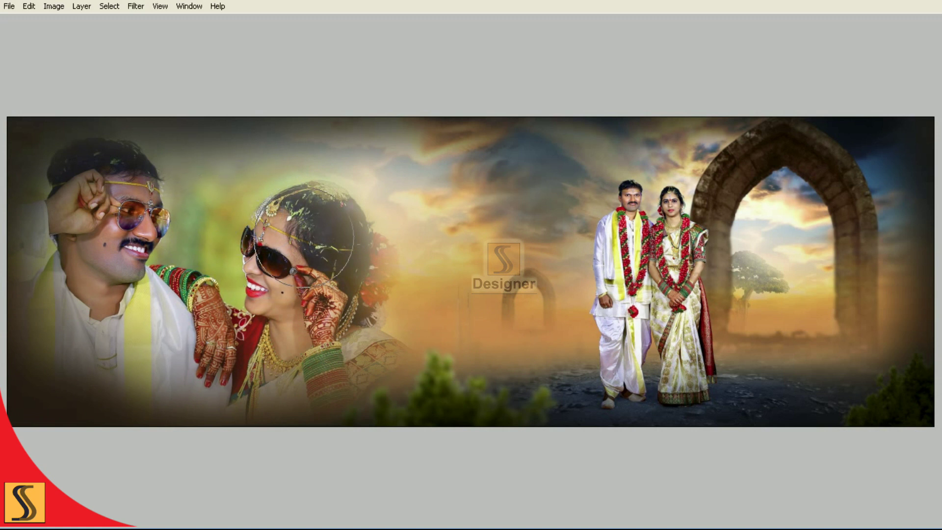
drag(389, 274, 387, 279)
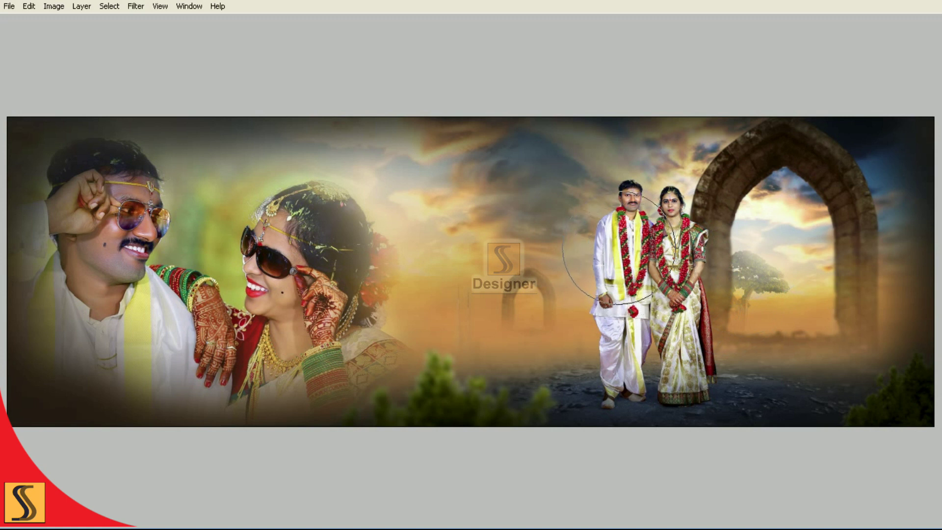
drag(620, 249, 626, 255)
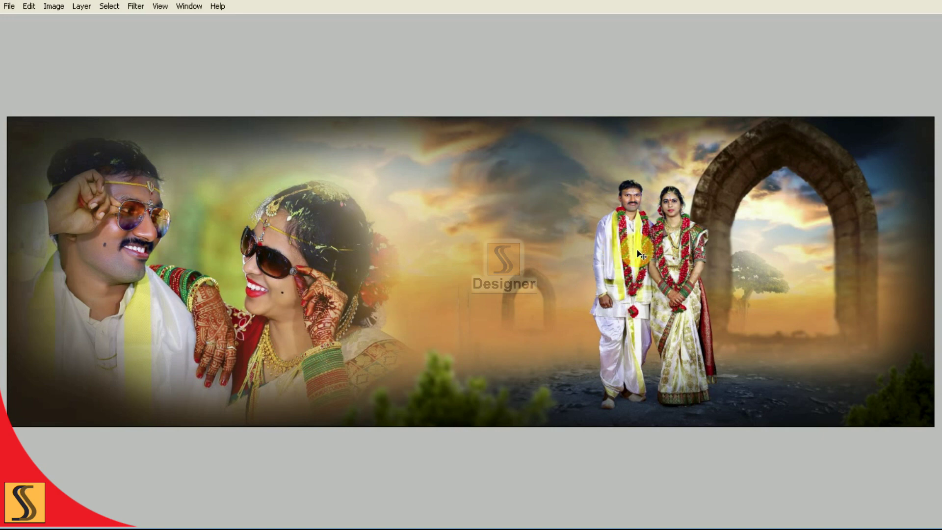
- Compare Layer 10 on and off, then link all the layers below it
key(F7)
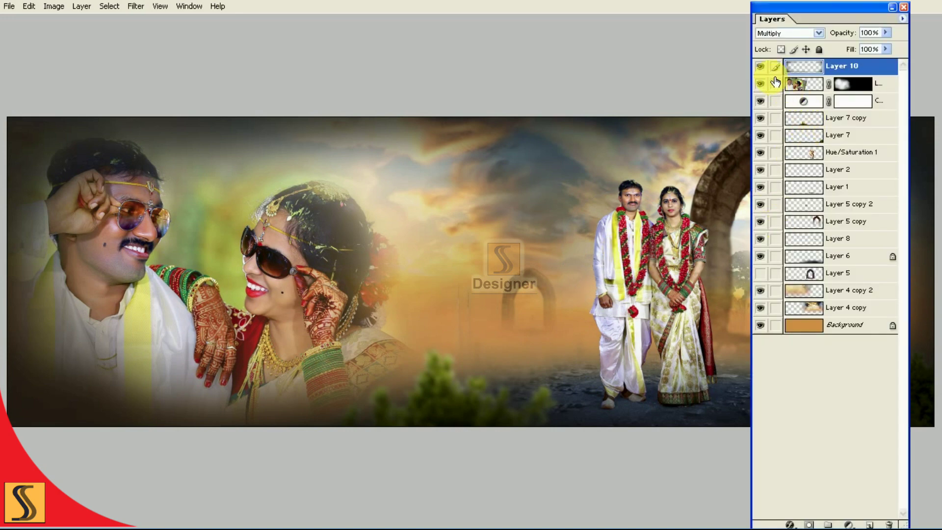
click(760, 66)
click(760, 66)
click(777, 154)
key(F7)
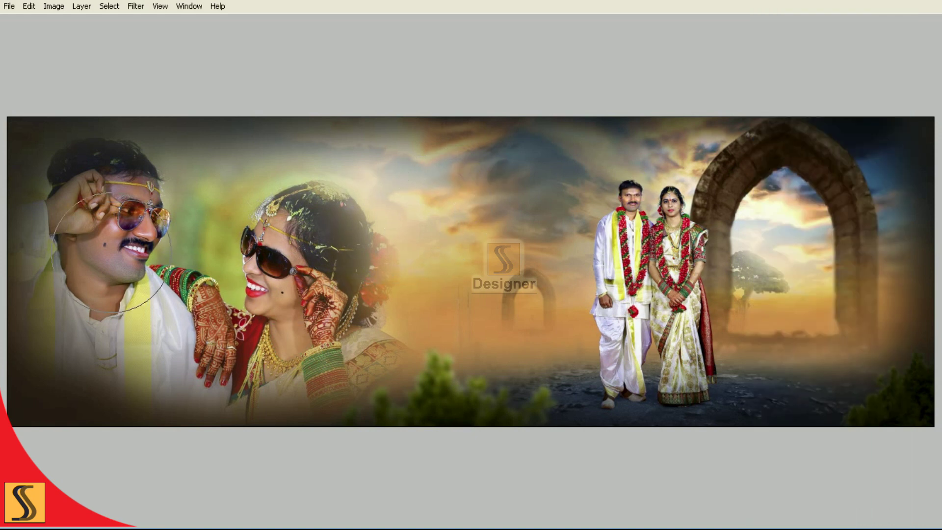
- Try a smaller brush on the man's chest, undo it, and add Layer 11 on top
key(bracketleft)
key(bracketleft)
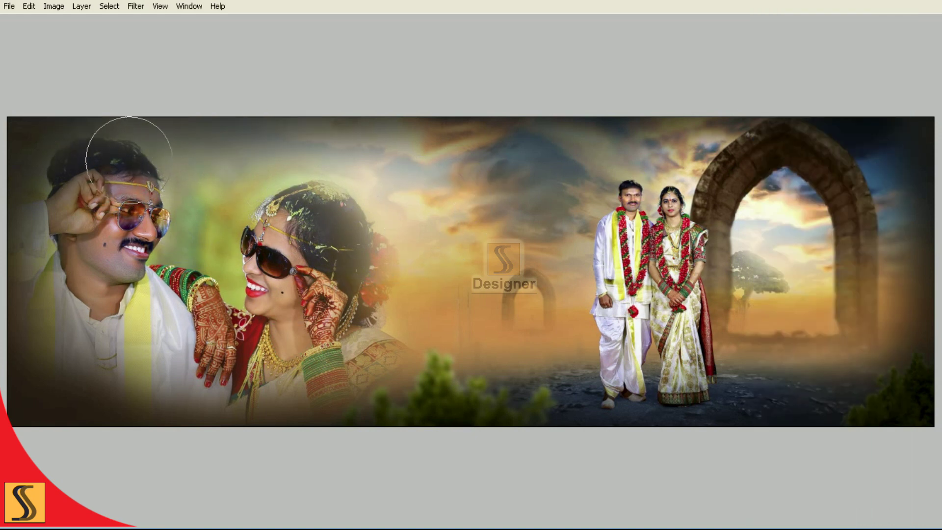
drag(86, 363, 86, 392)
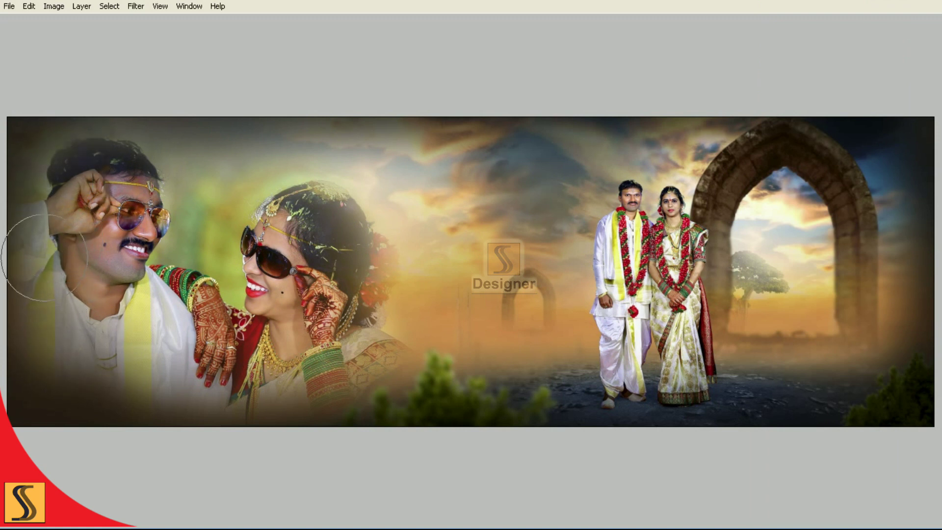
key(ctrl+z)
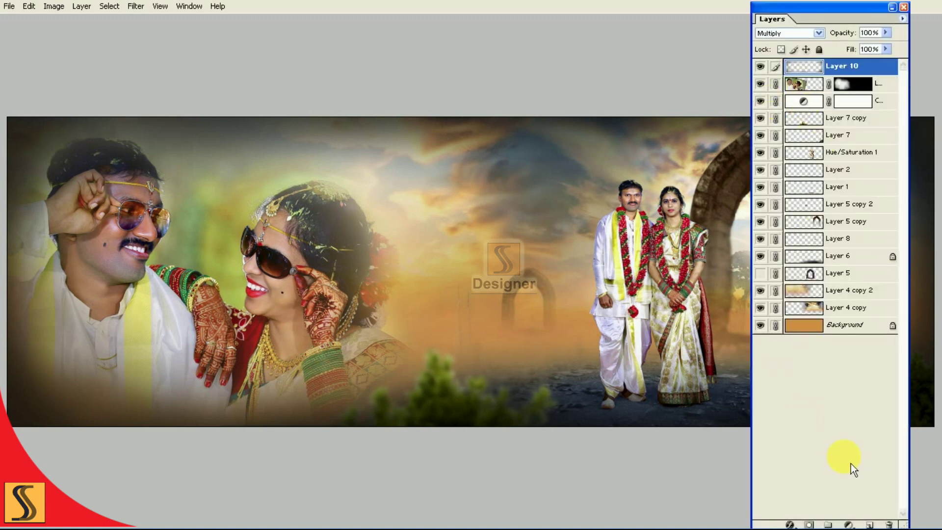
click(869, 524)
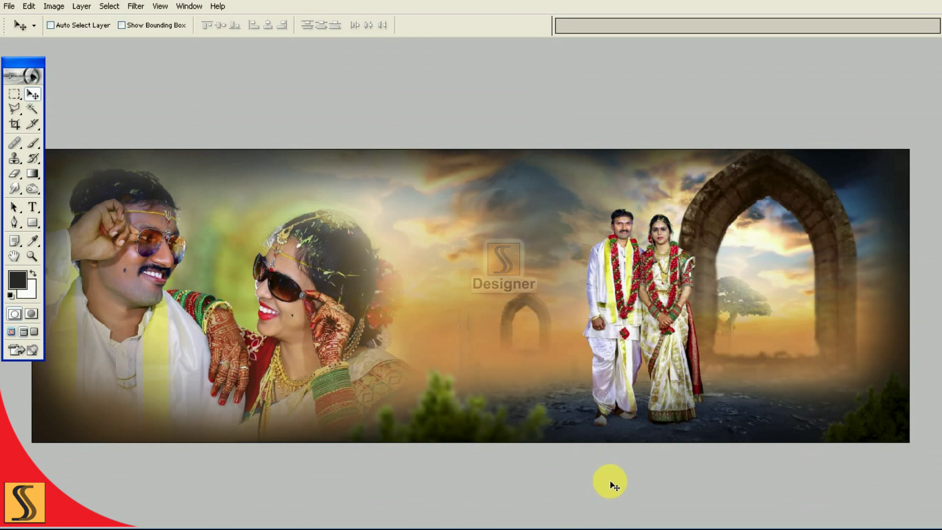
key(F7)
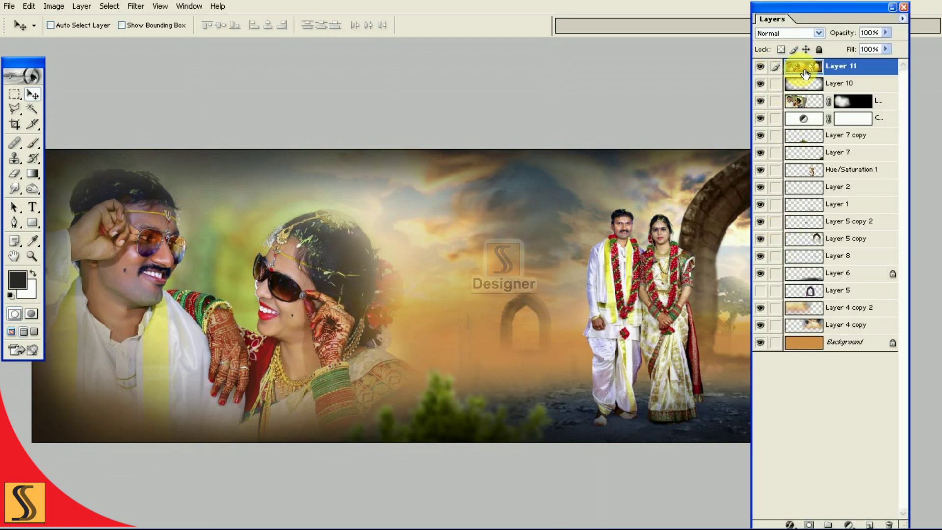
- Switch Layer 11 to Soft Light blending and apply a 12.0-pixel High Pass filter
click(792, 33)
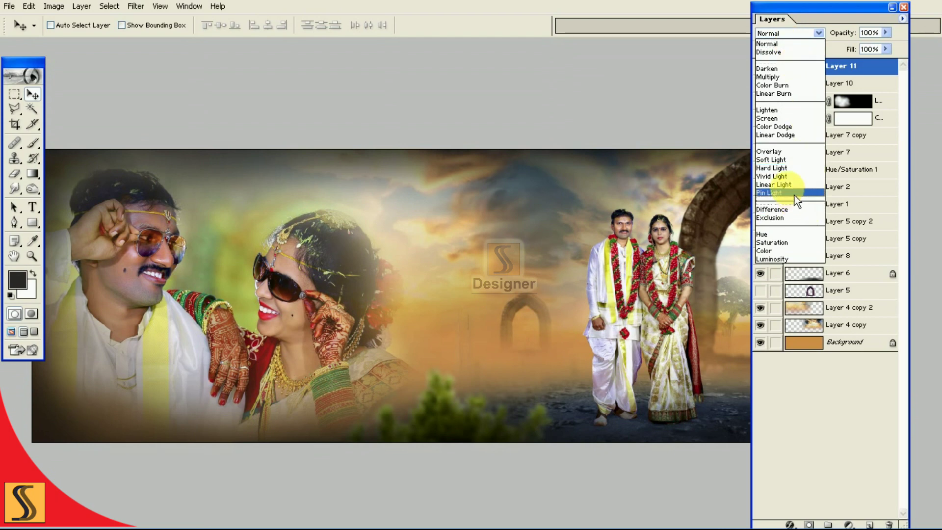
click(775, 160)
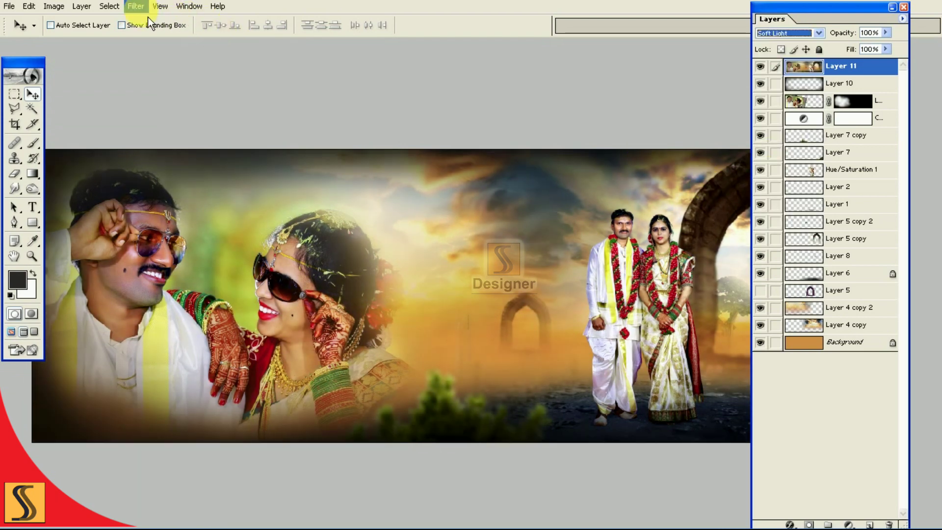
click(136, 6)
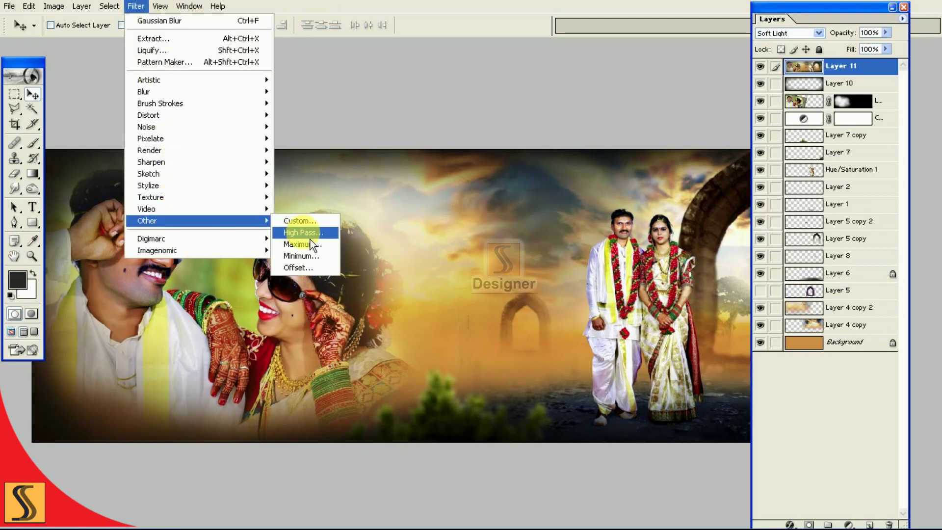
click(305, 232)
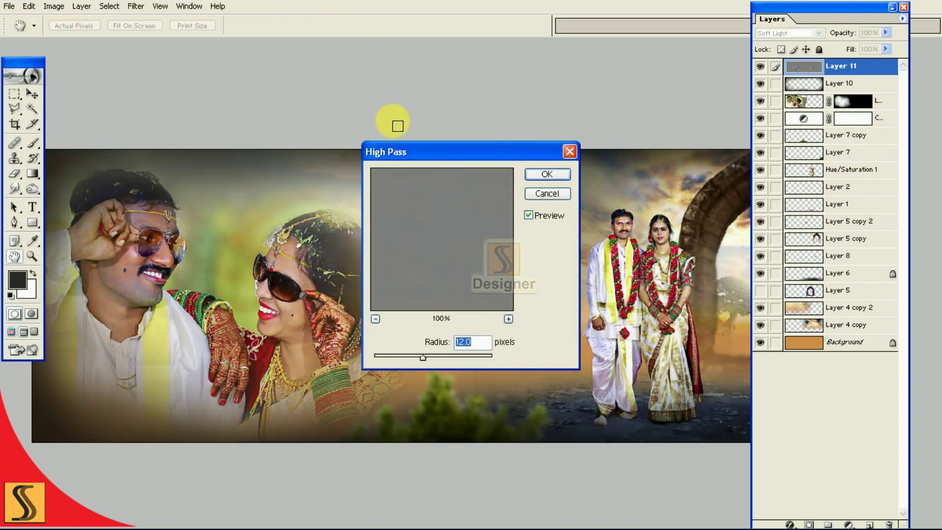
drag(405, 154, 361, 68)
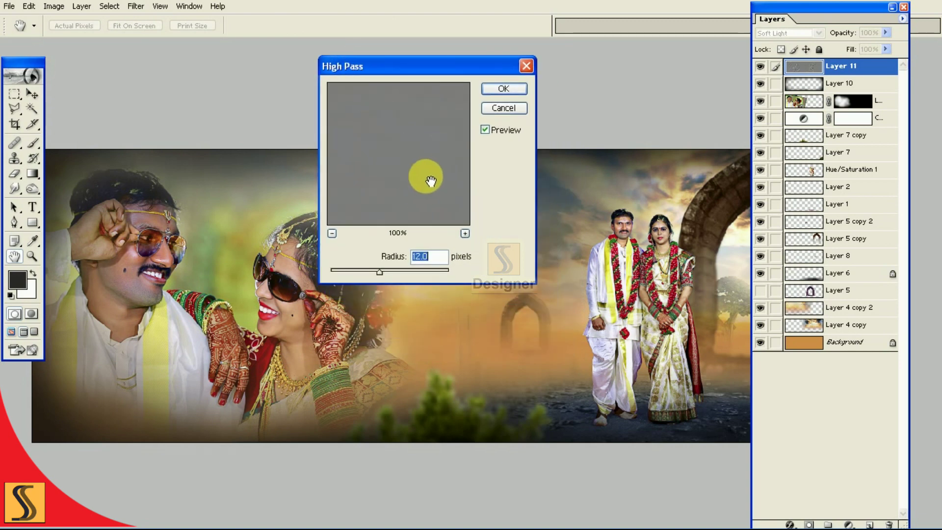
click(518, 92)
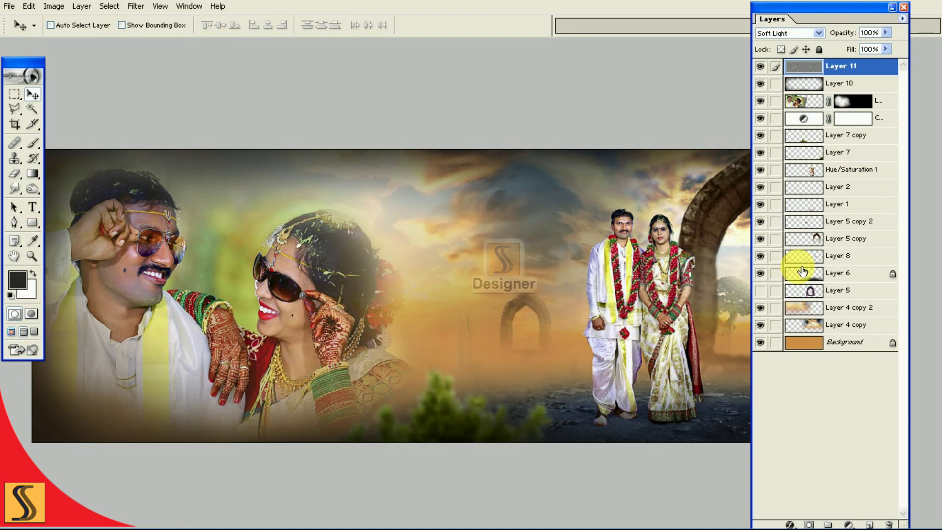
- Select Layer 6, hide the panels, and show the spread full-screen on black, fit to screen
click(802, 272)
key(Tab)
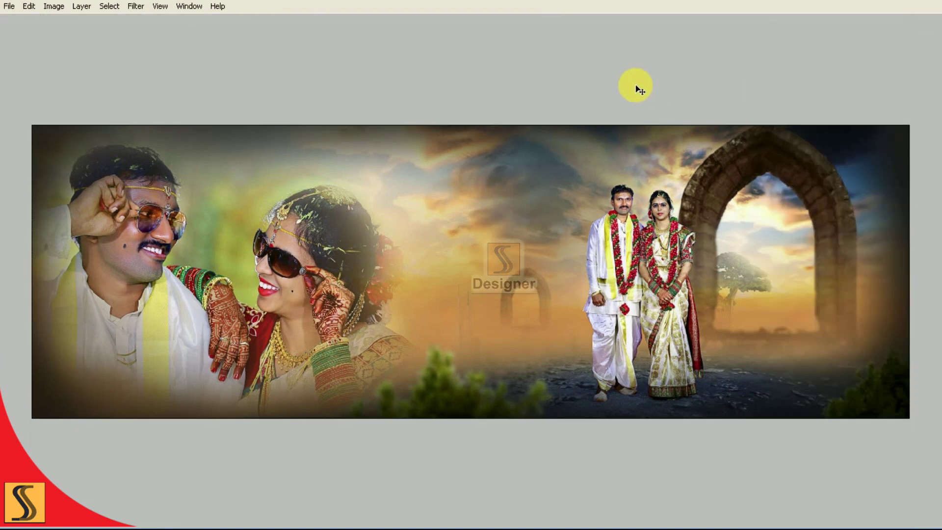
key(f)
key(ctrl+0)
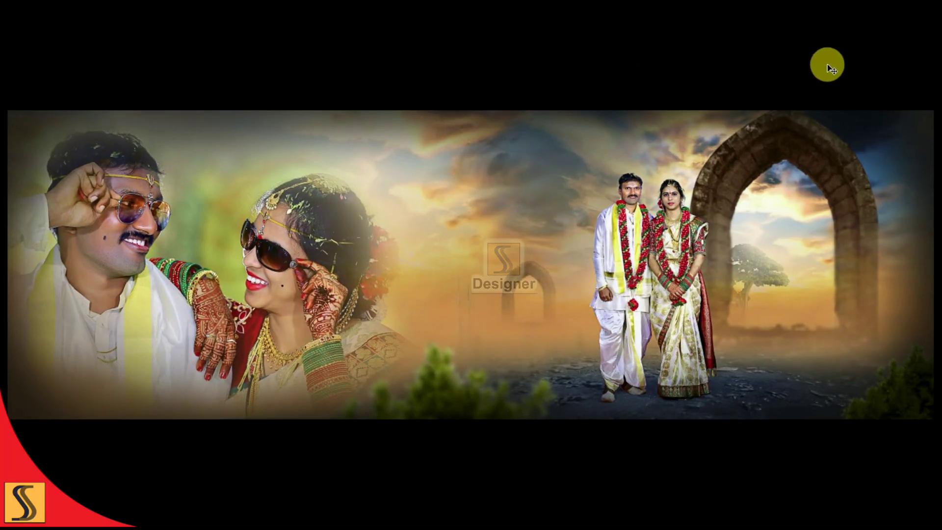